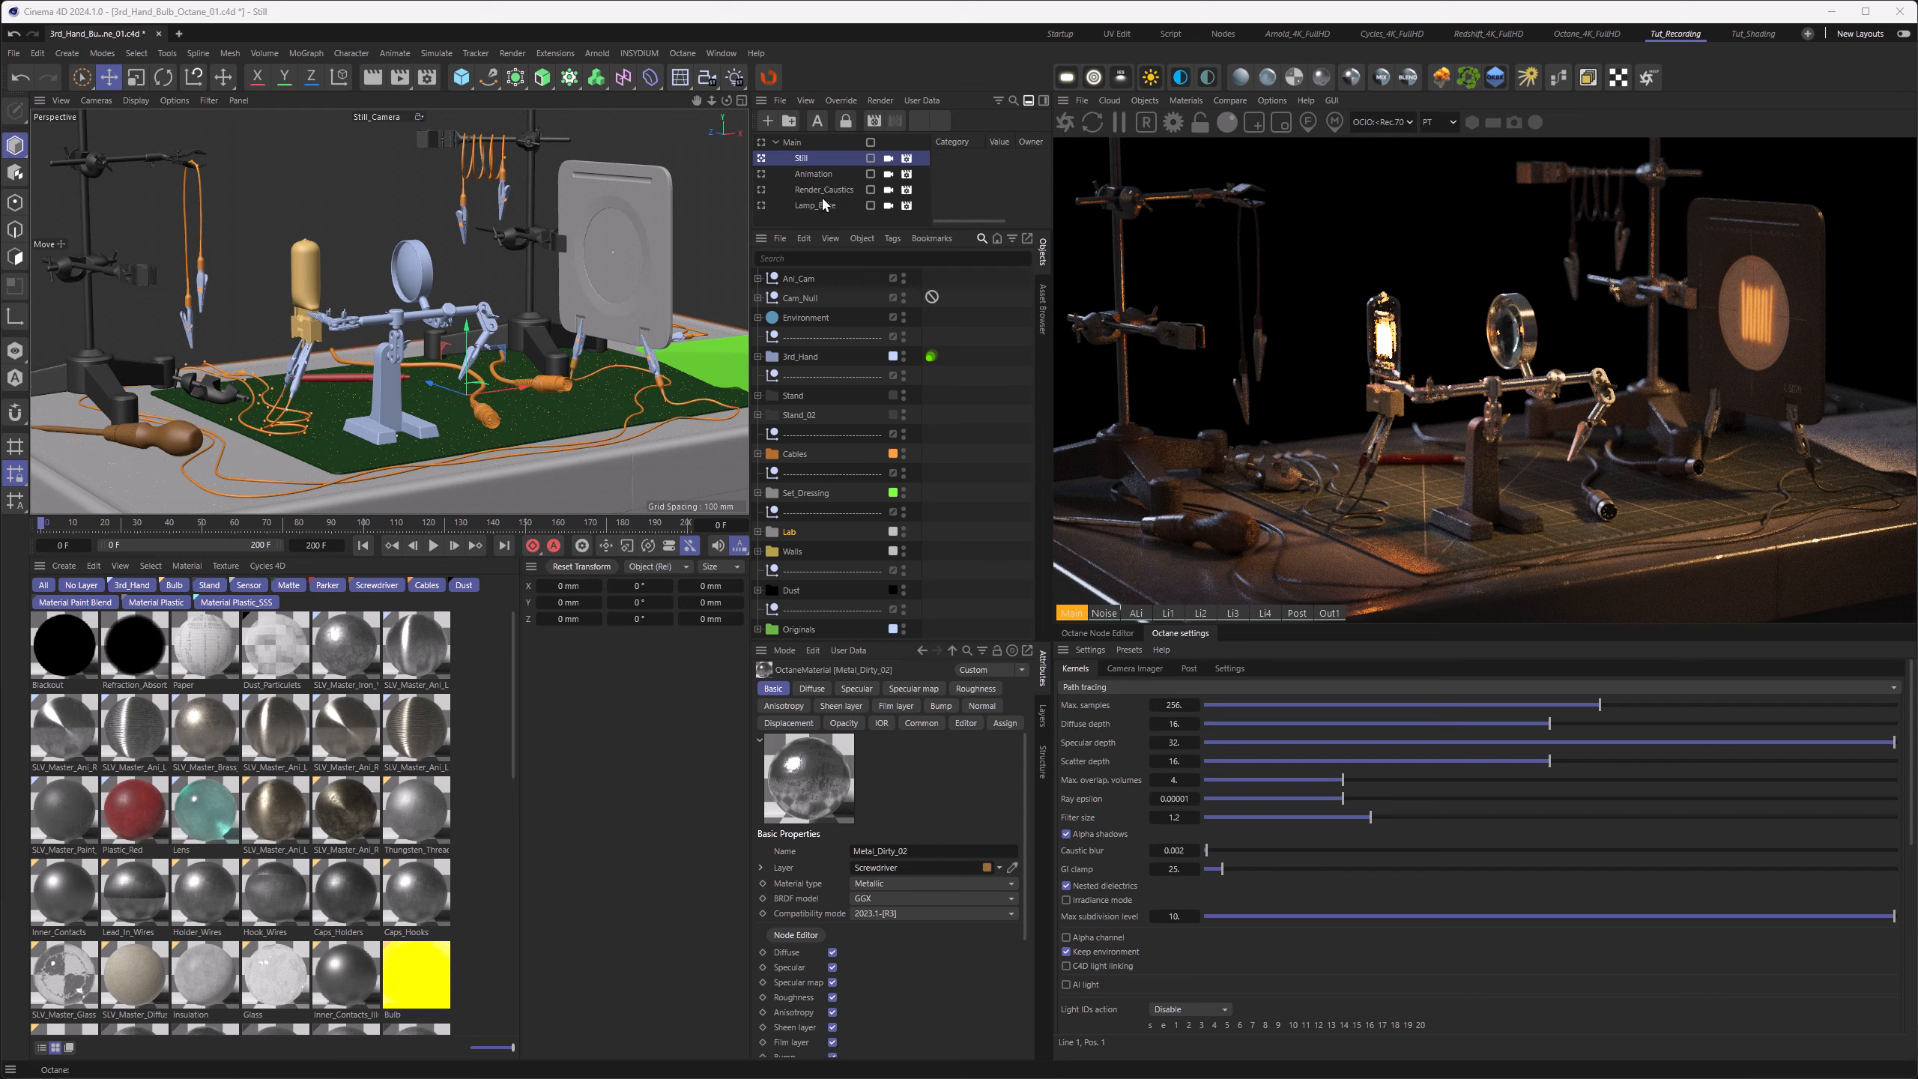
Step: Preview the camera animation of the Animation take by scrubbing the timeline forward and back to frame 0
{"action": "left_click", "coordinate": [761, 177]}
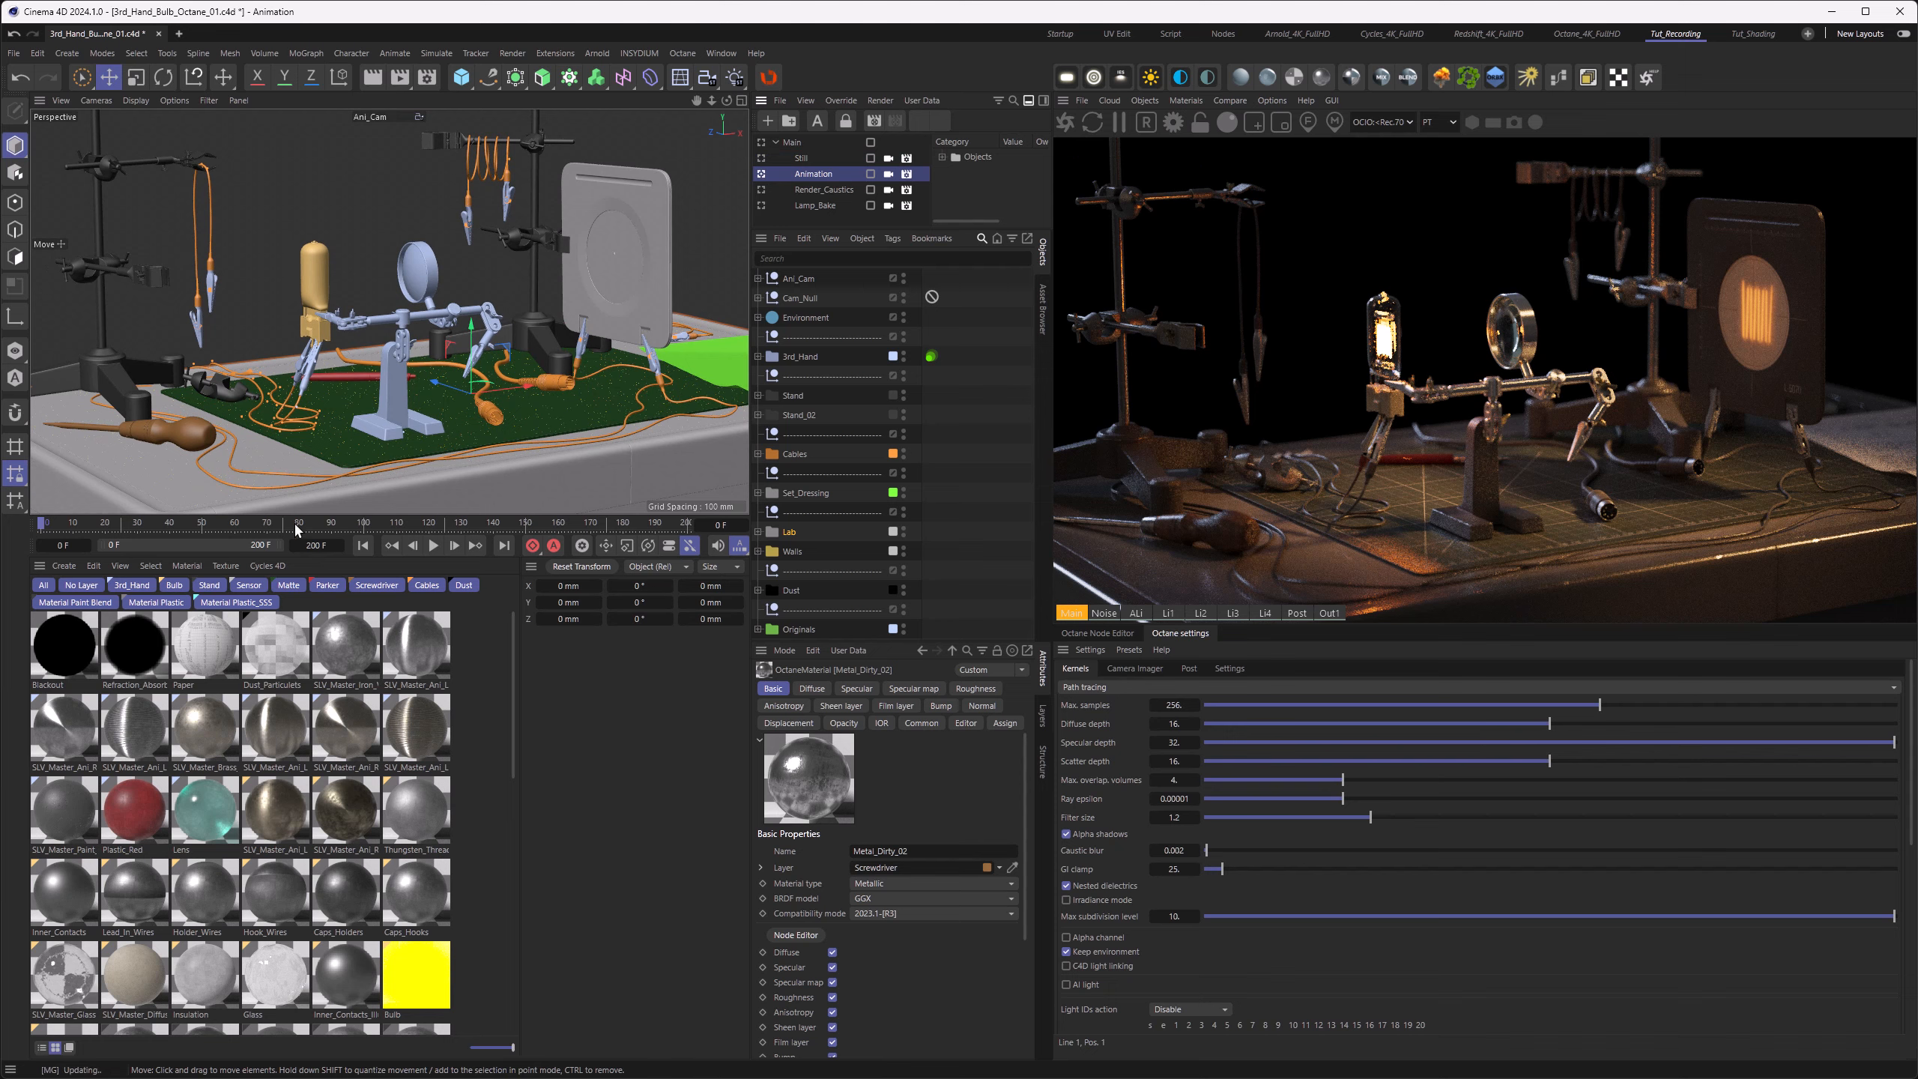
{"action": "left_click", "coordinate": [76, 522]}
{"action": "left_click_drag", "start_coordinate": [101, 522], "coordinate": [210, 535]}
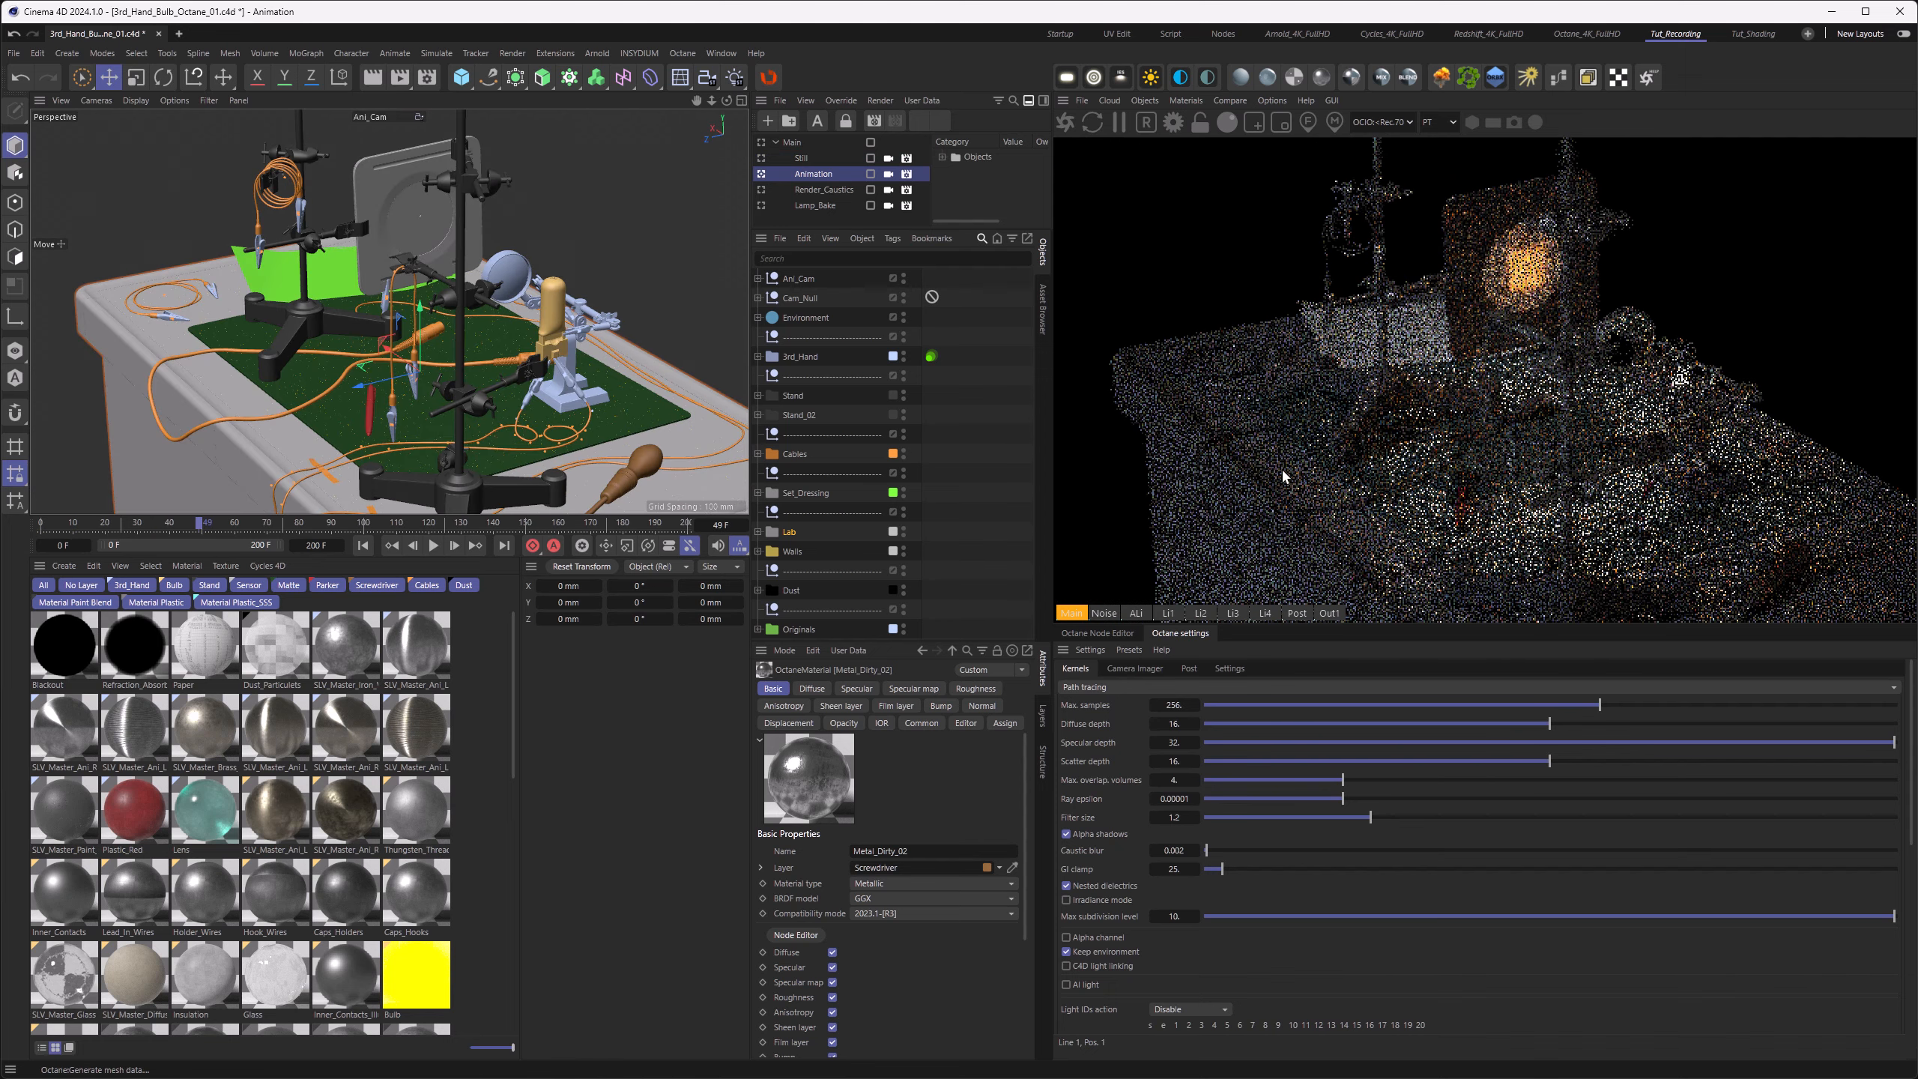
{"action": "left_click_drag", "start_coordinate": [213, 537], "coordinate": [31, 531]}
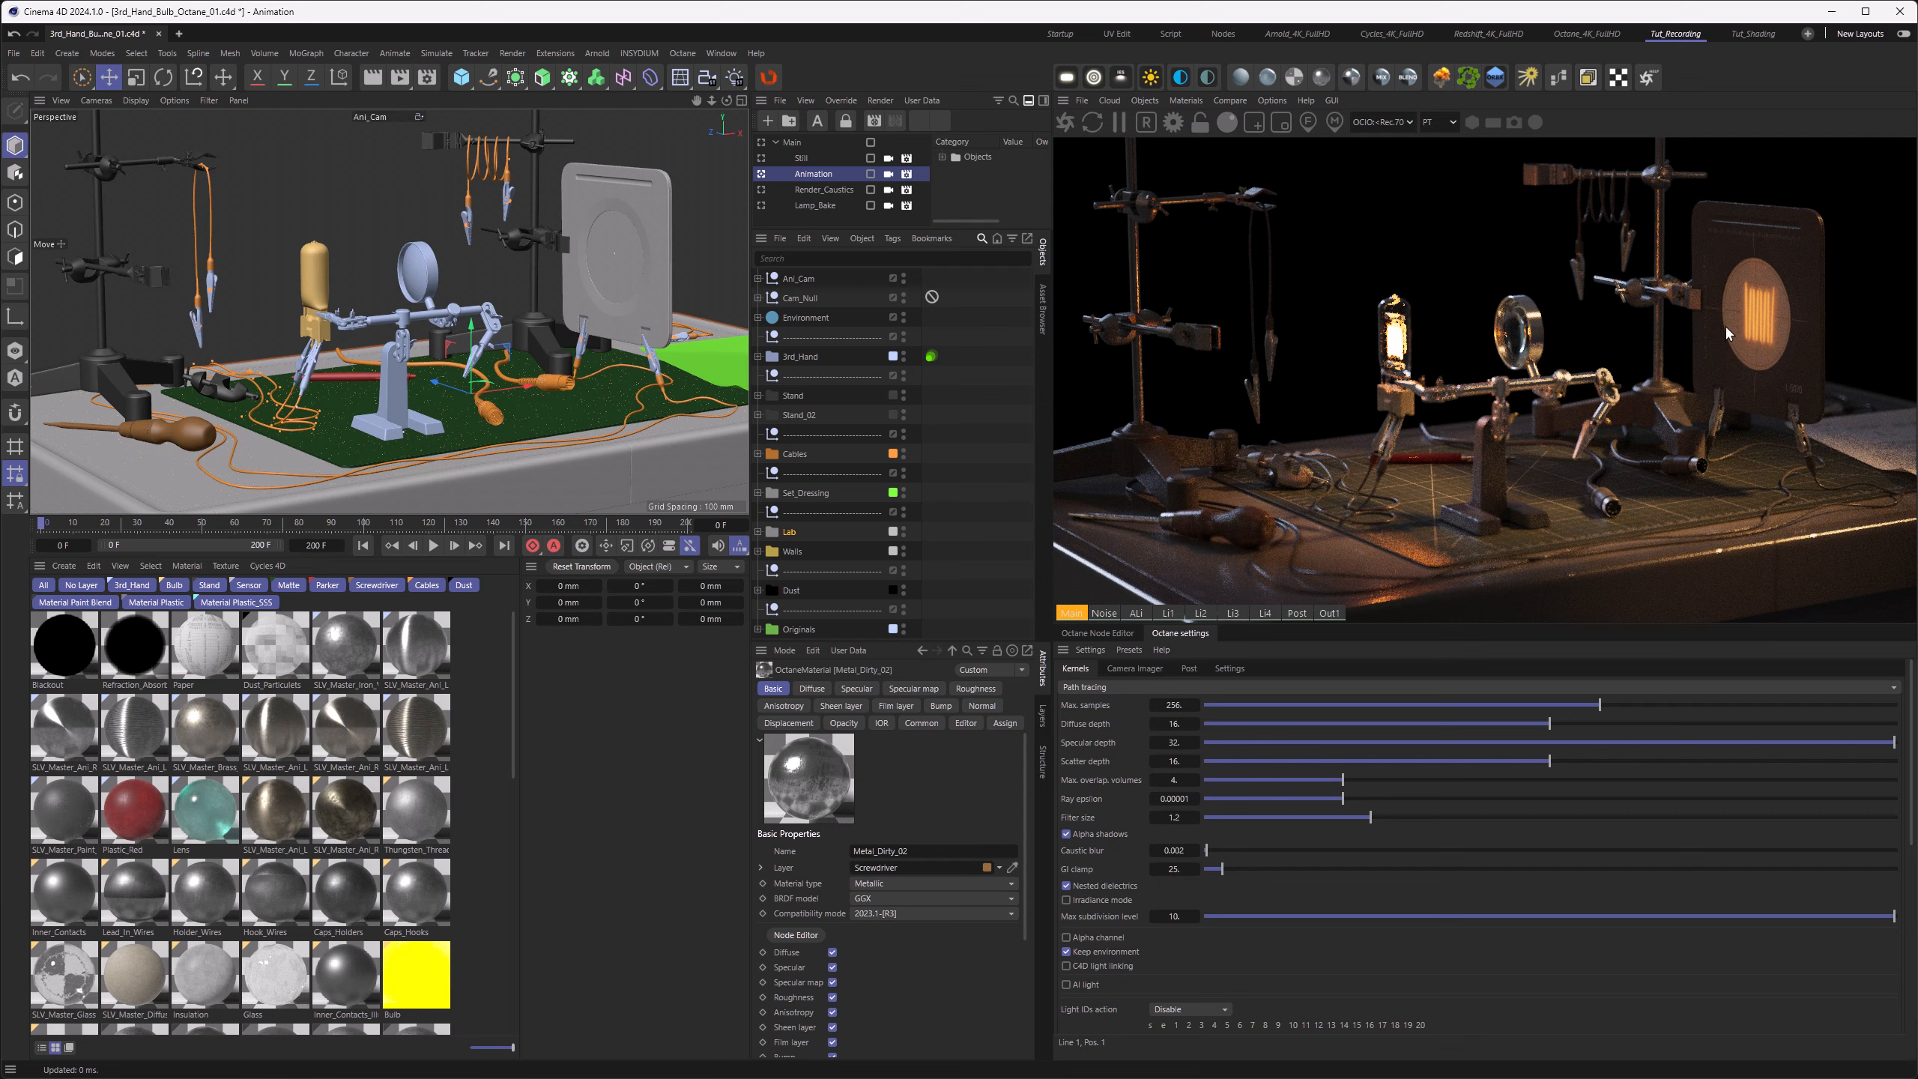
Step: Activate the Render_Caustics take and set the path tracing GI clamp to 250
{"action": "left_click", "coordinate": [762, 190]}
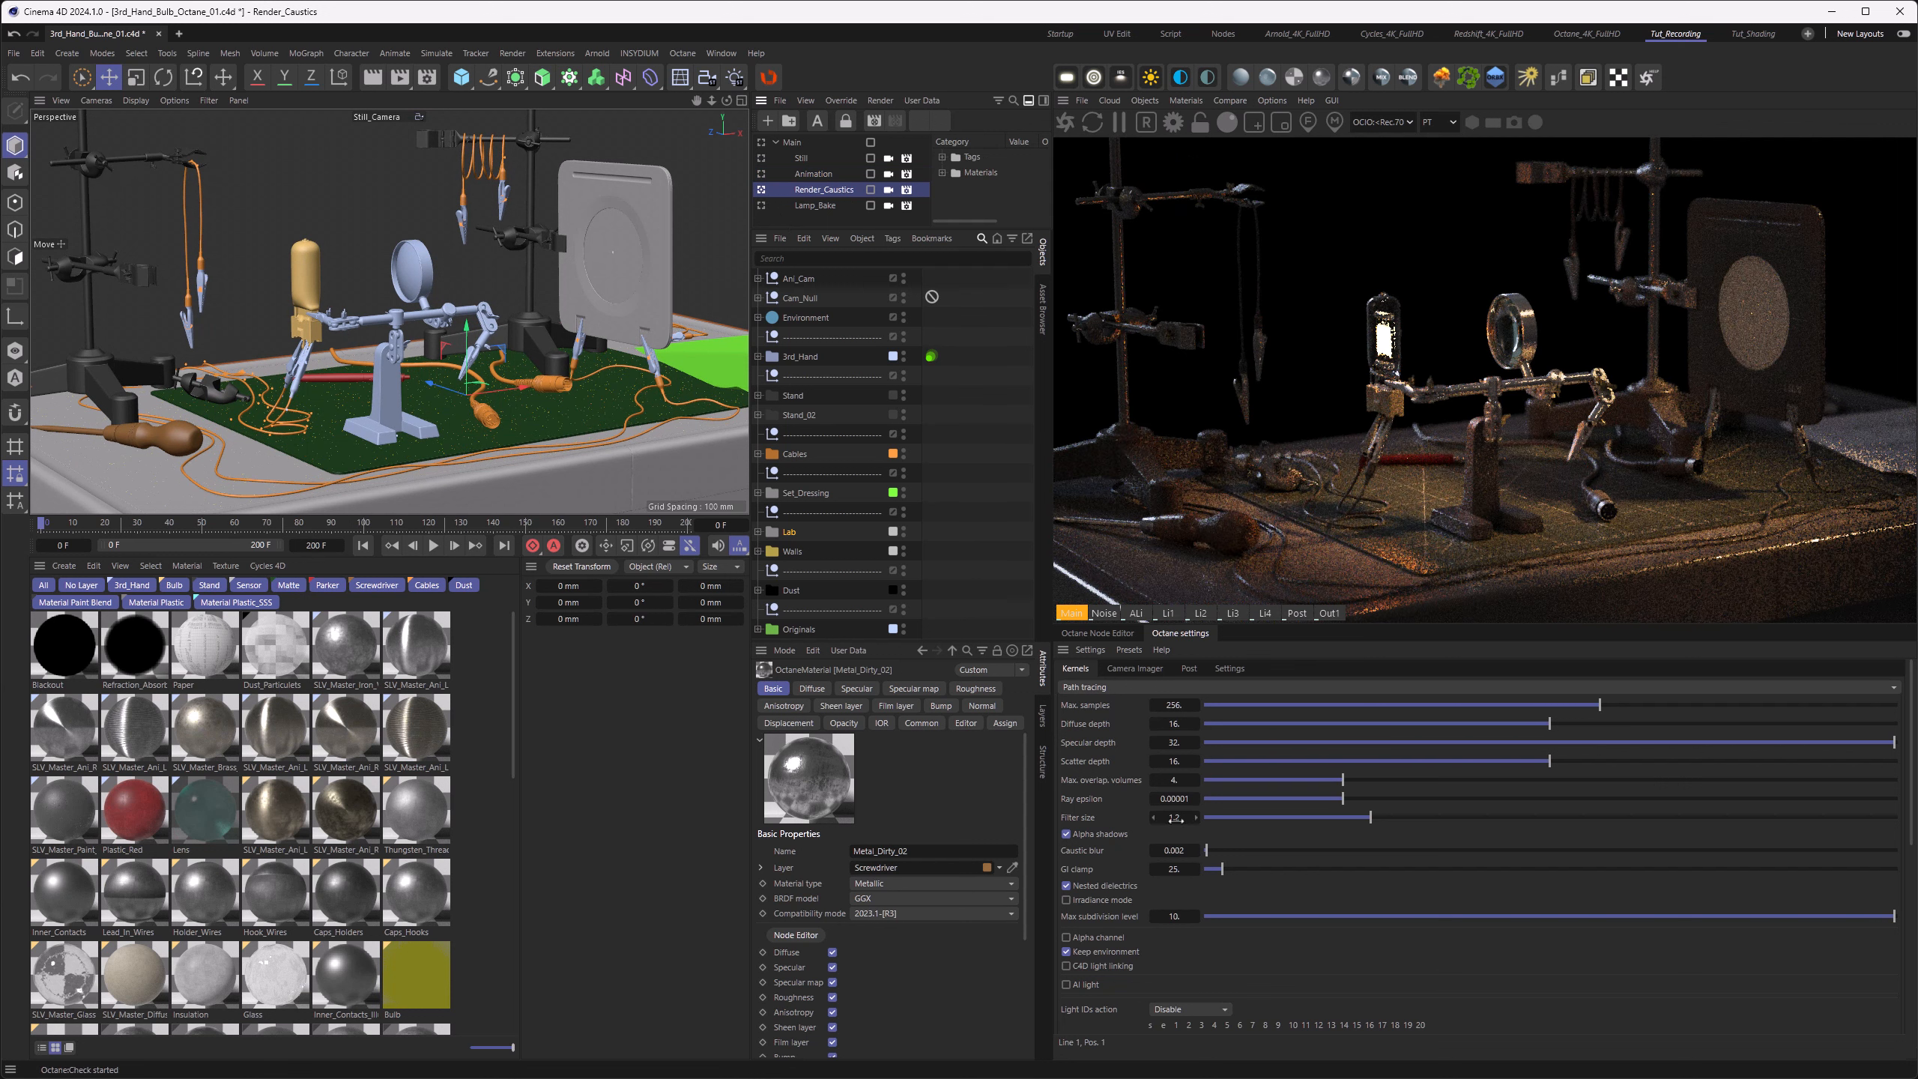
{"action": "left_click", "coordinate": [1172, 872]}
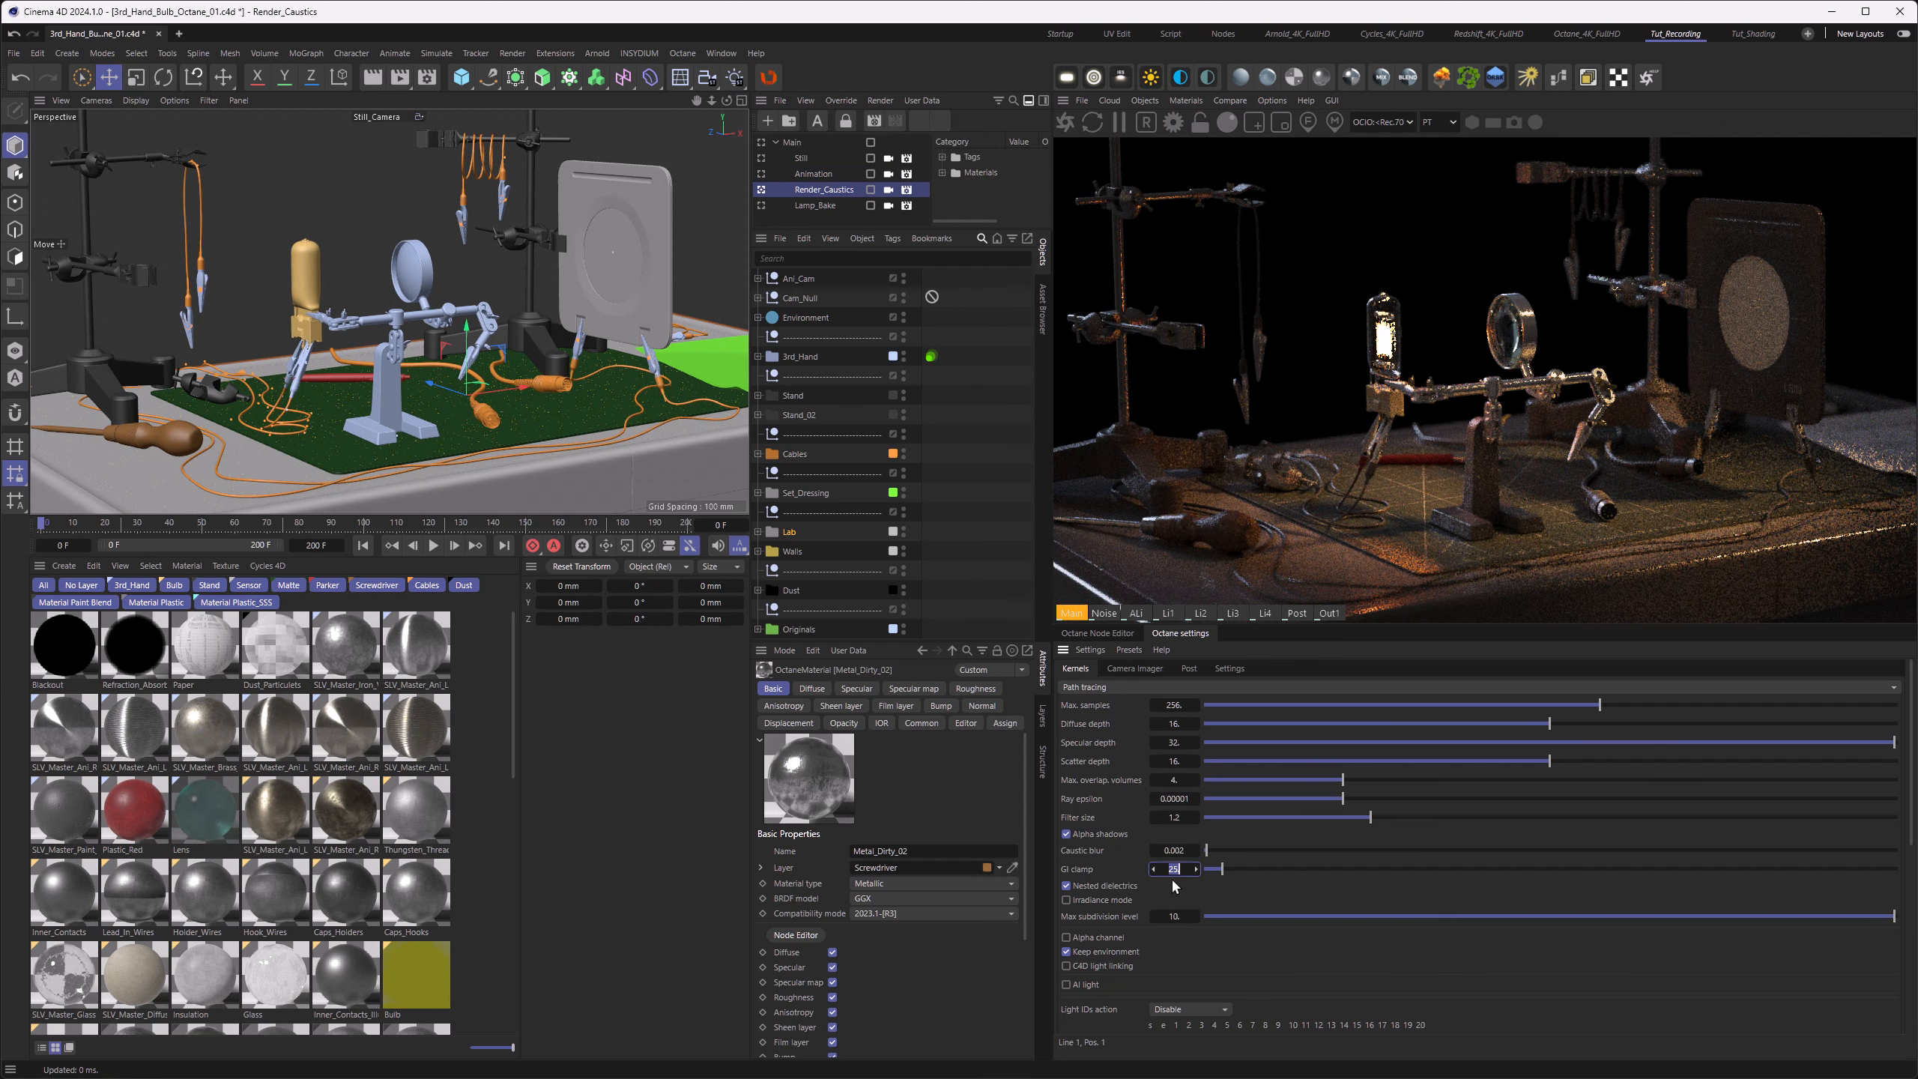
{"action": "type", "text": "250"}
{"action": "key", "text": "Return"}
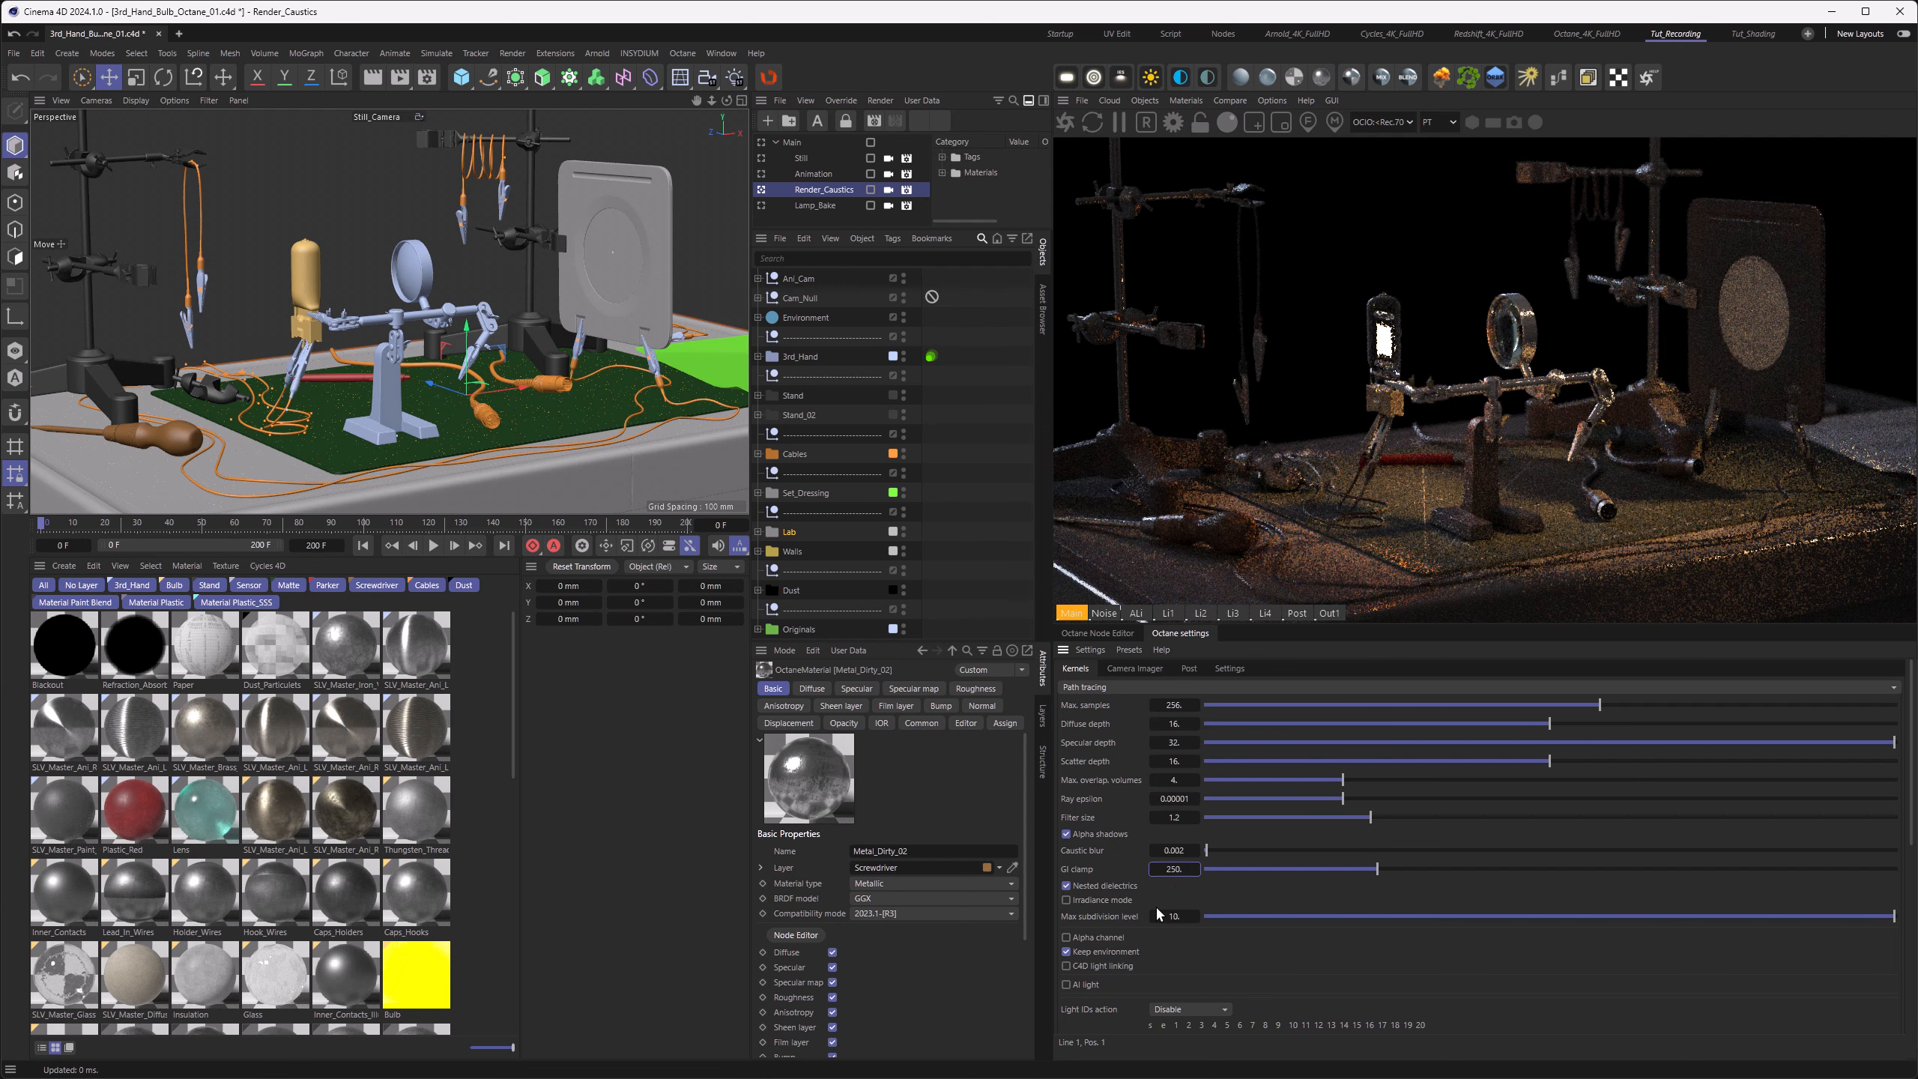
Step: Limit rendering to a region around the glowing disc on the plate to examine the caustics, and turn the region off
{"action": "left_click", "coordinate": [1254, 121]}
{"action": "left_click_drag", "start_coordinate": [1709, 242], "coordinate": [1801, 379]}
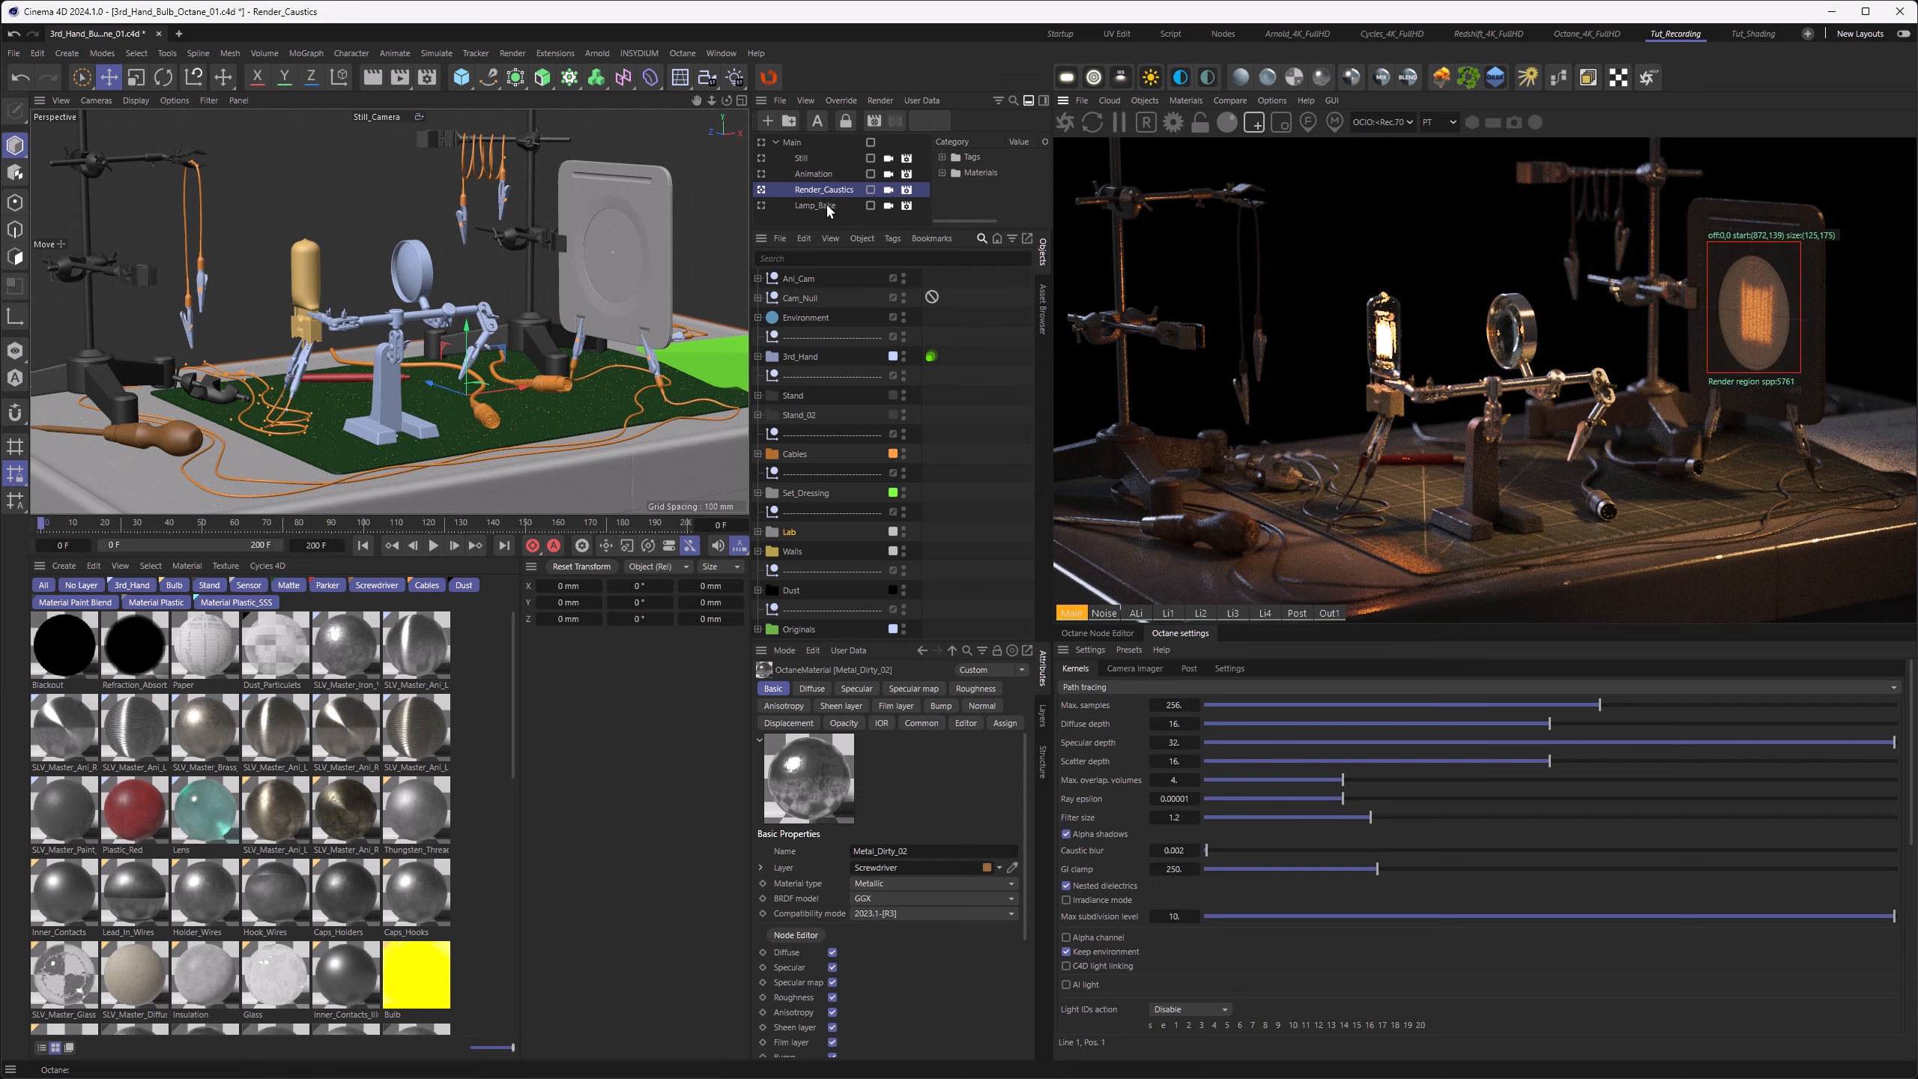
{"action": "left_click", "coordinate": [1253, 121]}
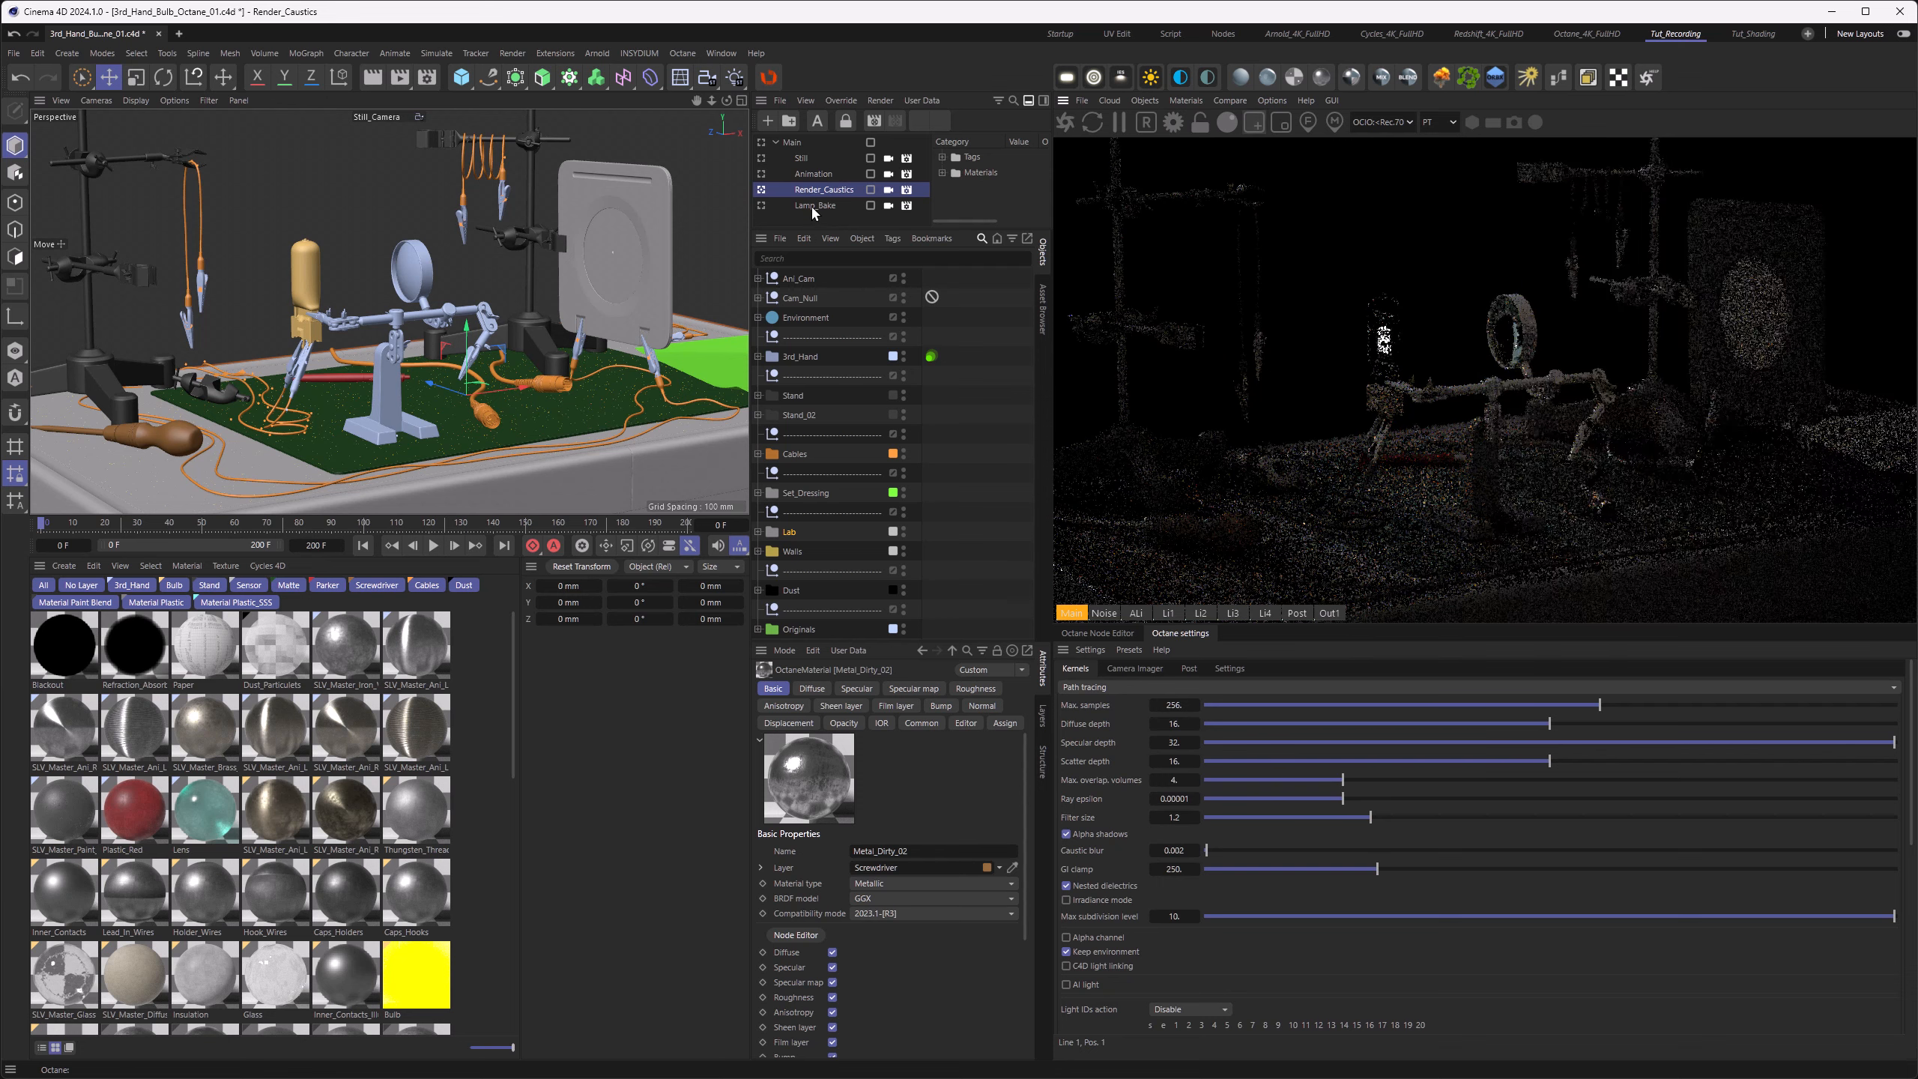
Step: View the filament projection in the Lamp_Bake take and return to the Still take
{"action": "left_click", "coordinate": [813, 205]}
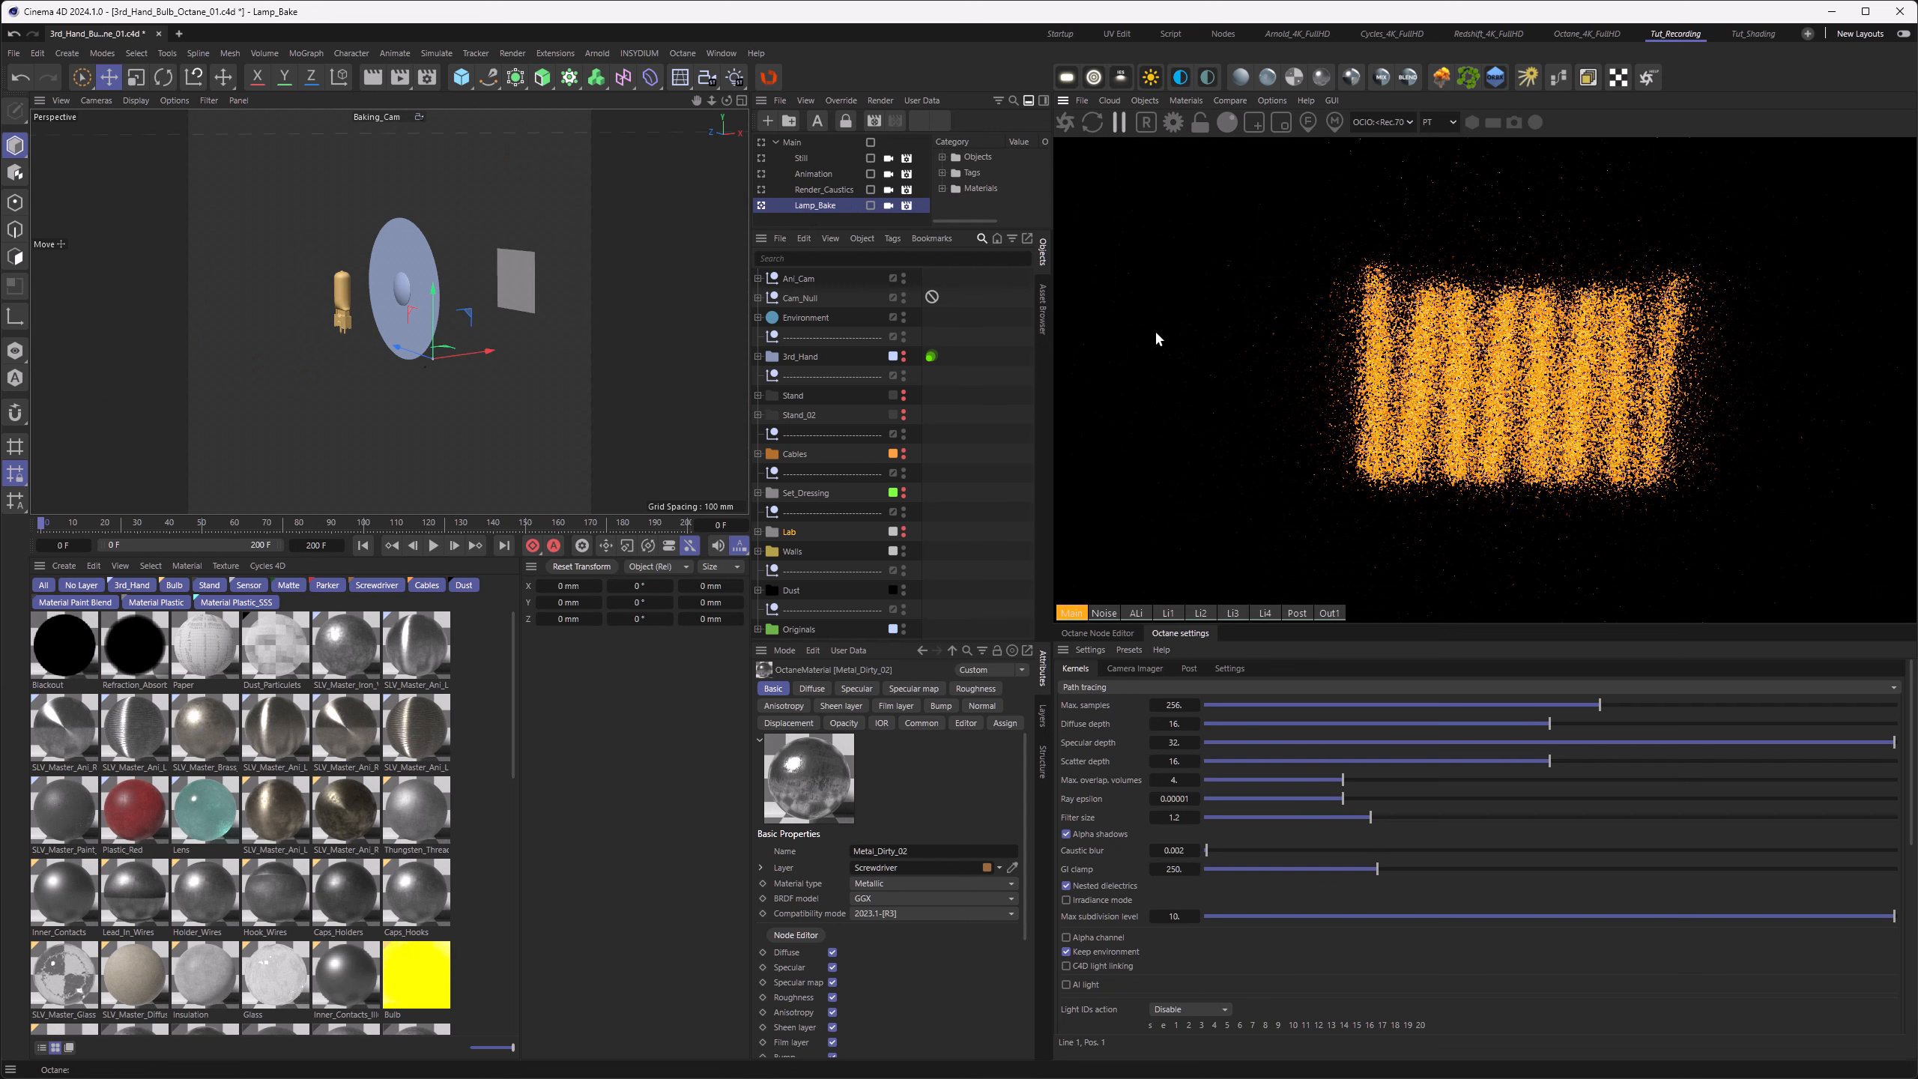
{"action": "left_click", "coordinate": [765, 159]}
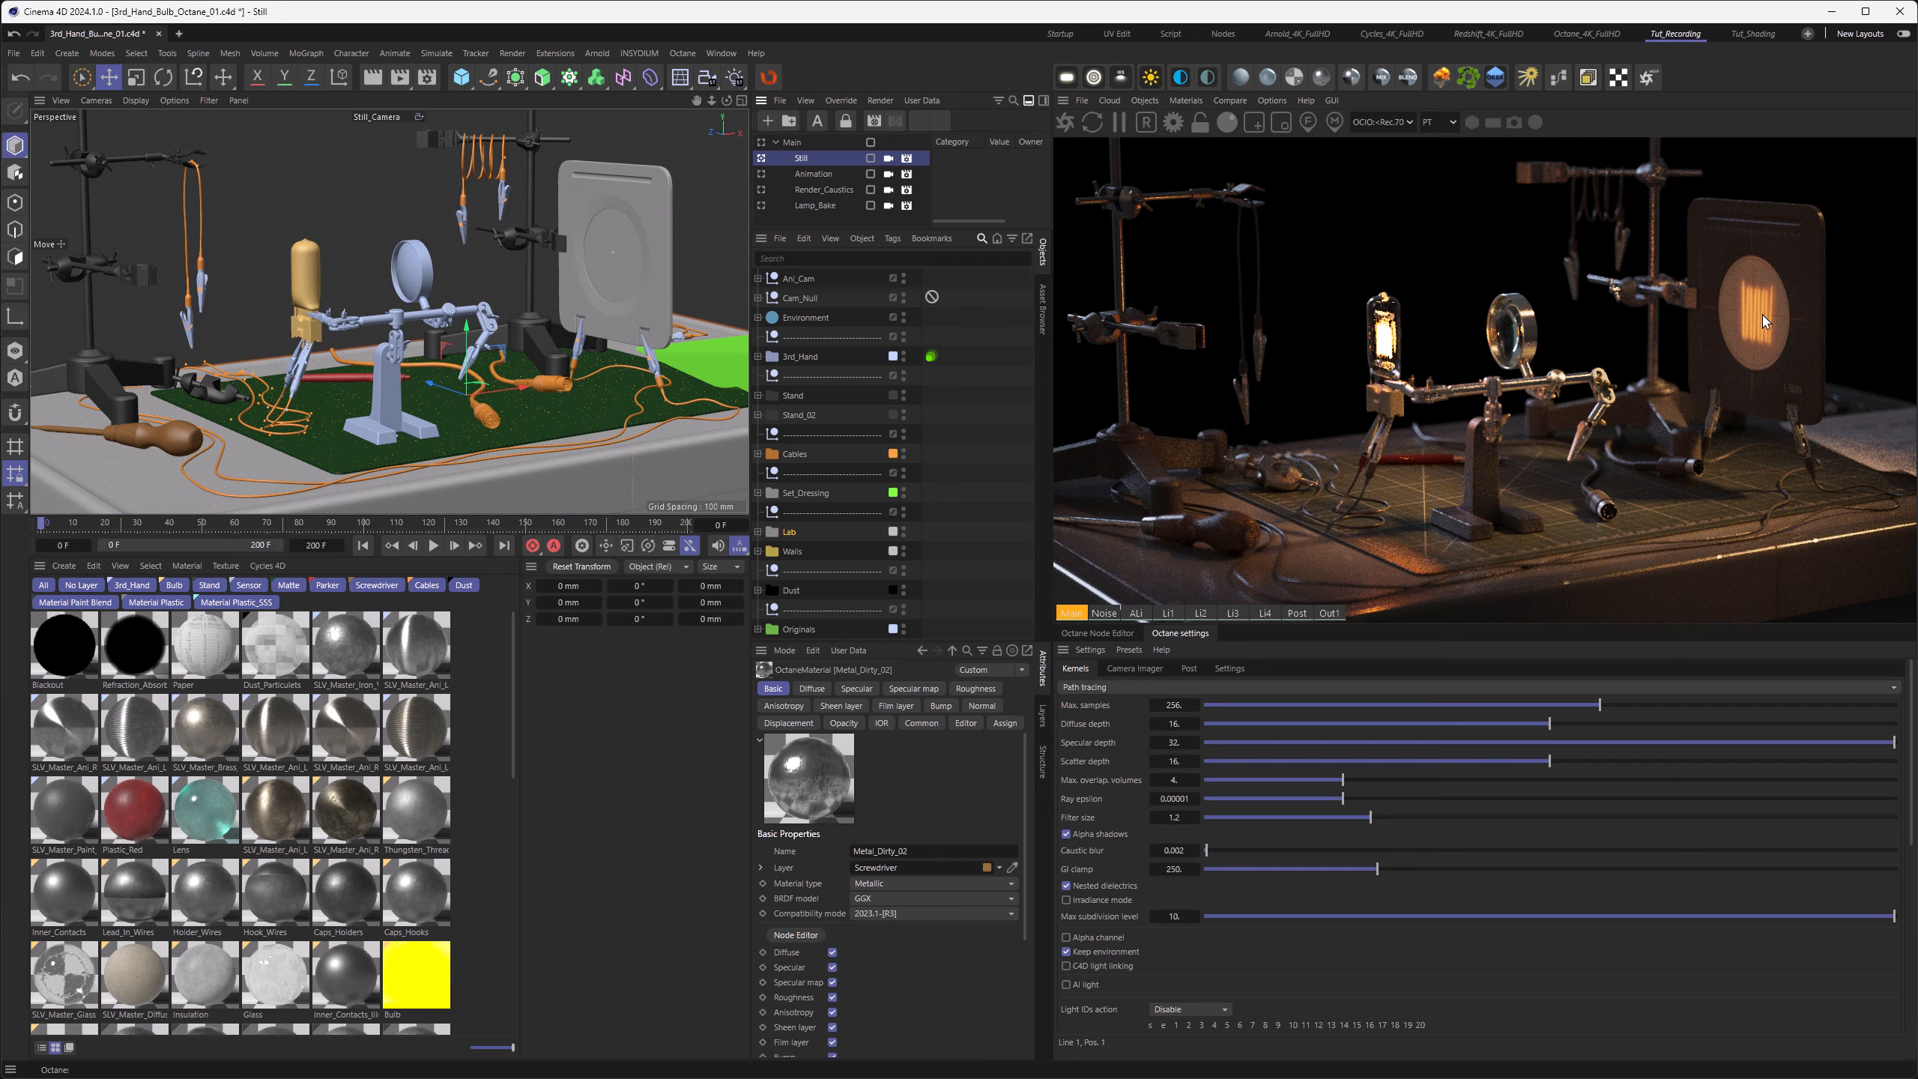
Step: Show the Post render pass, try a chromatic aberration of about 0.07, and reset it to 0
{"action": "left_click", "coordinate": [1298, 613]}
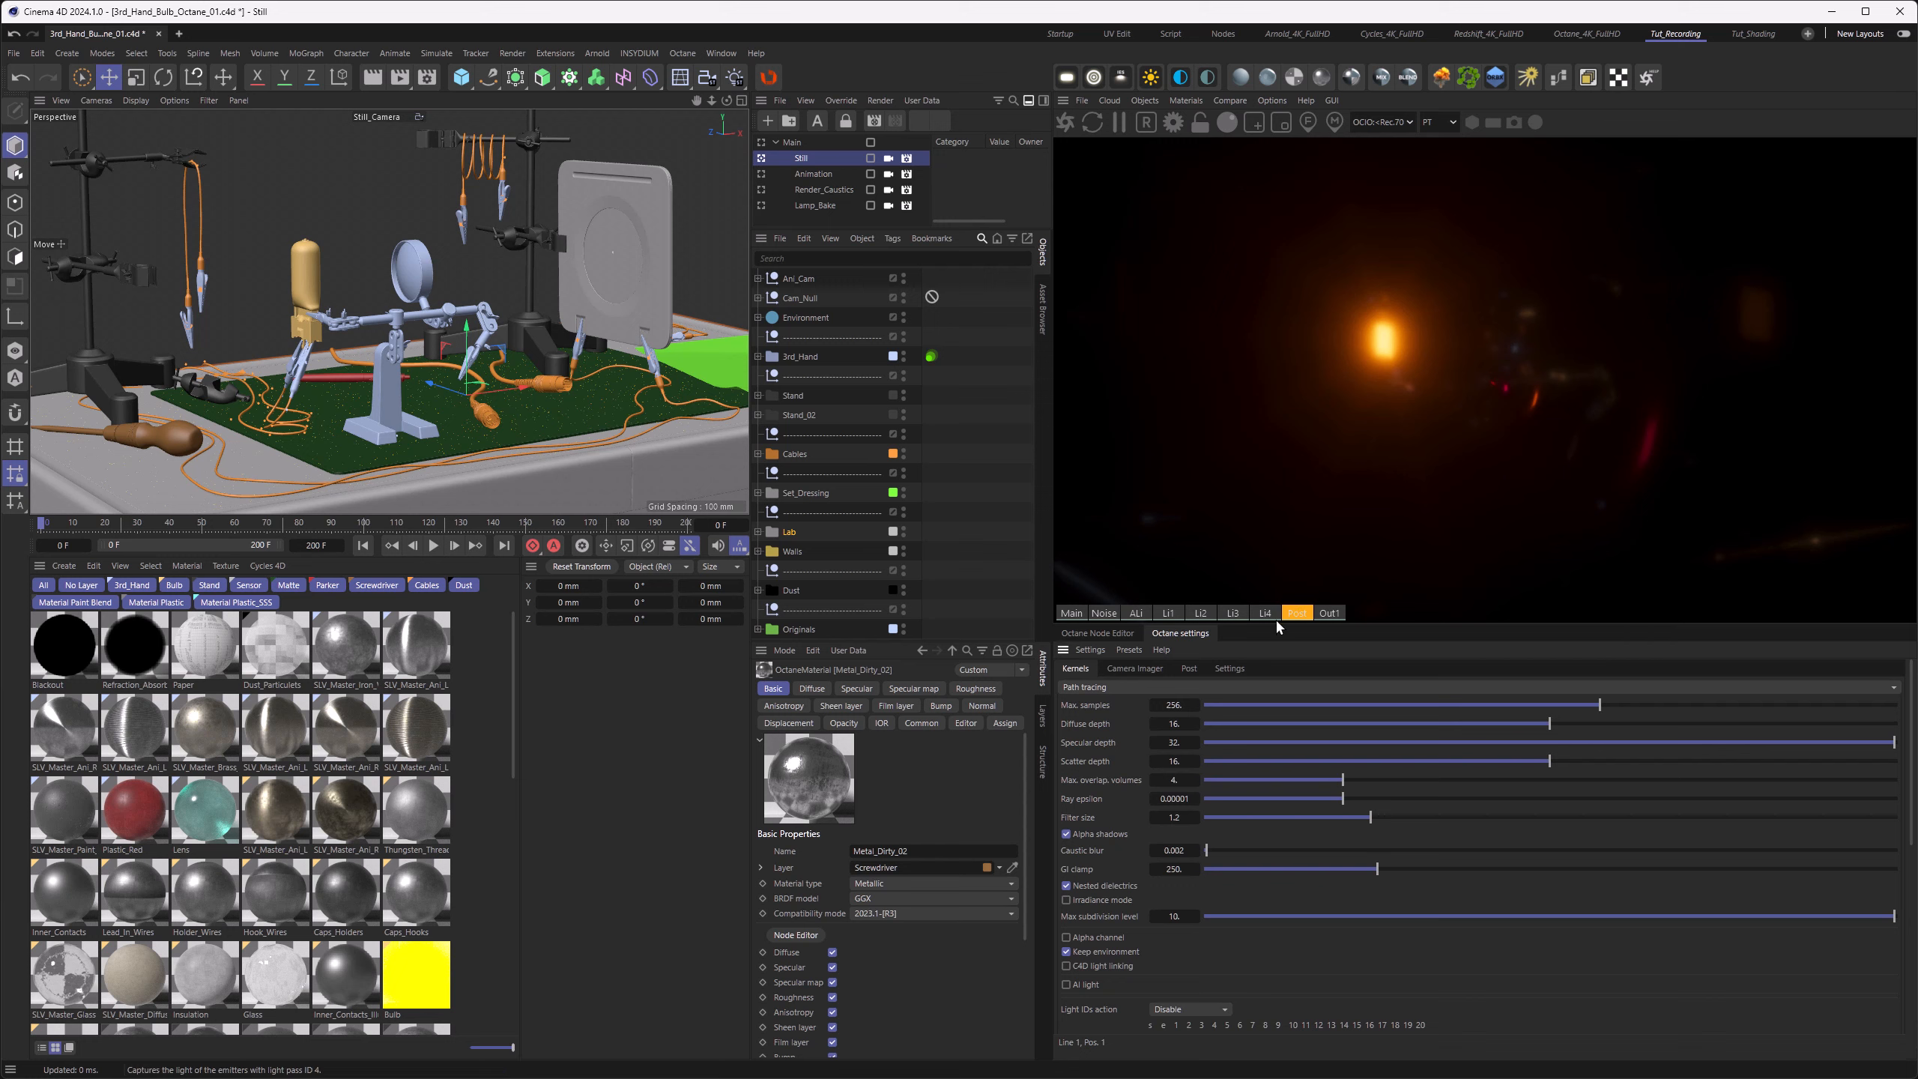
{"action": "left_click", "coordinate": [1188, 669]}
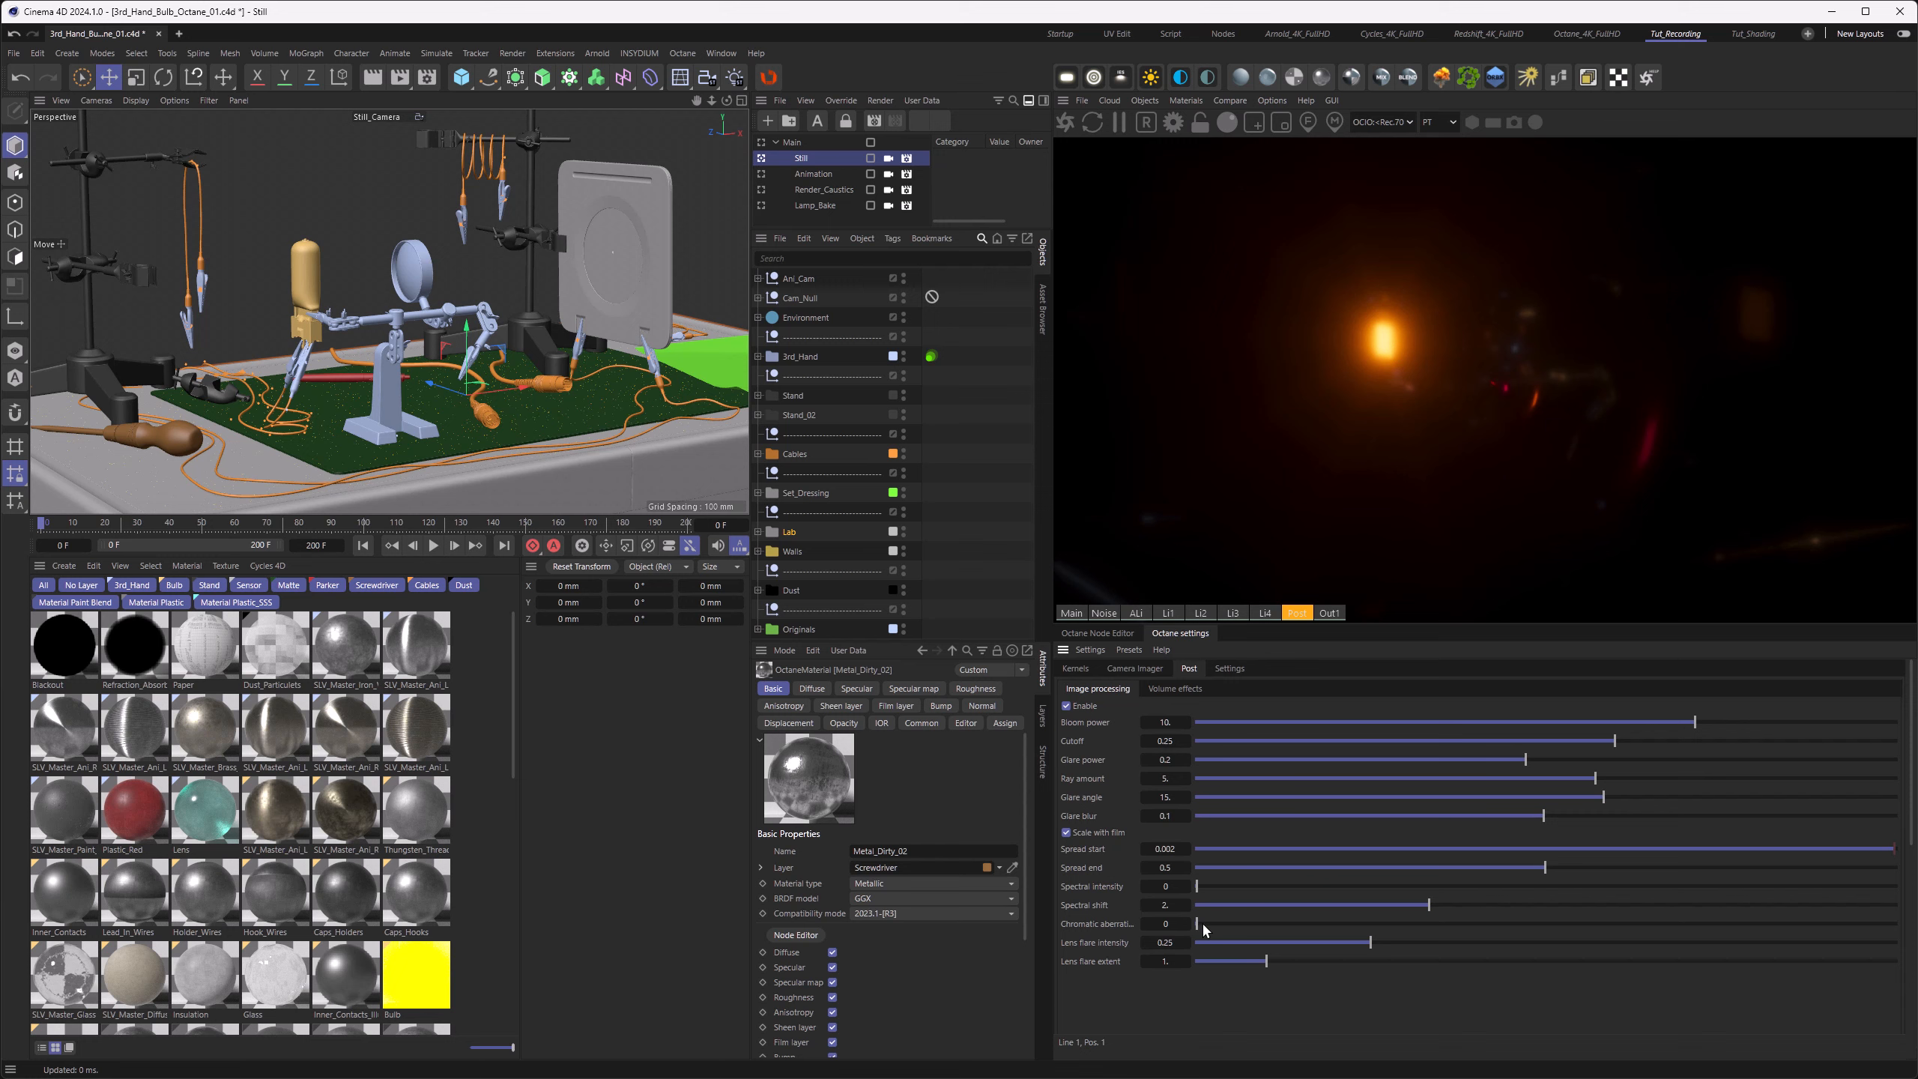
{"action": "left_click_drag", "start_coordinate": [1199, 923], "coordinate": [1247, 923]}
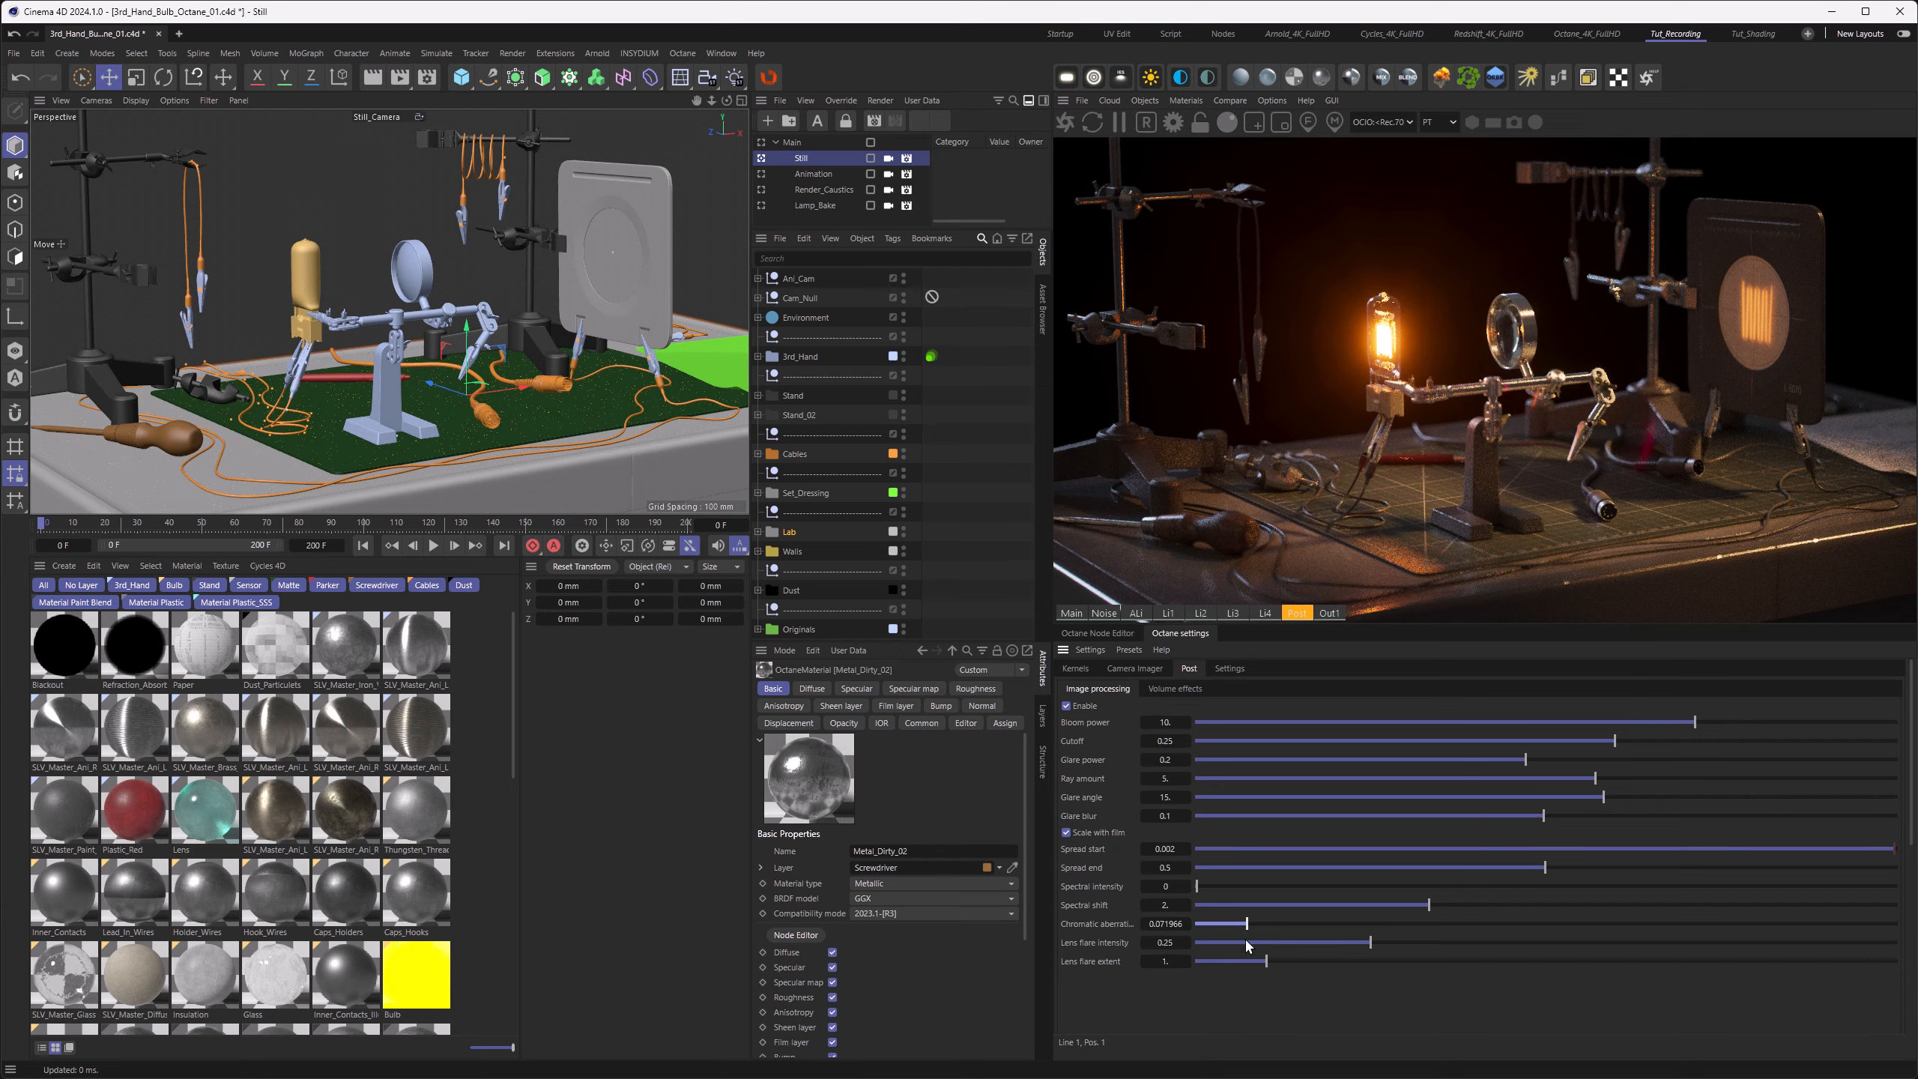
{"action": "left_click_drag", "start_coordinate": [1247, 923], "coordinate": [1183, 923]}
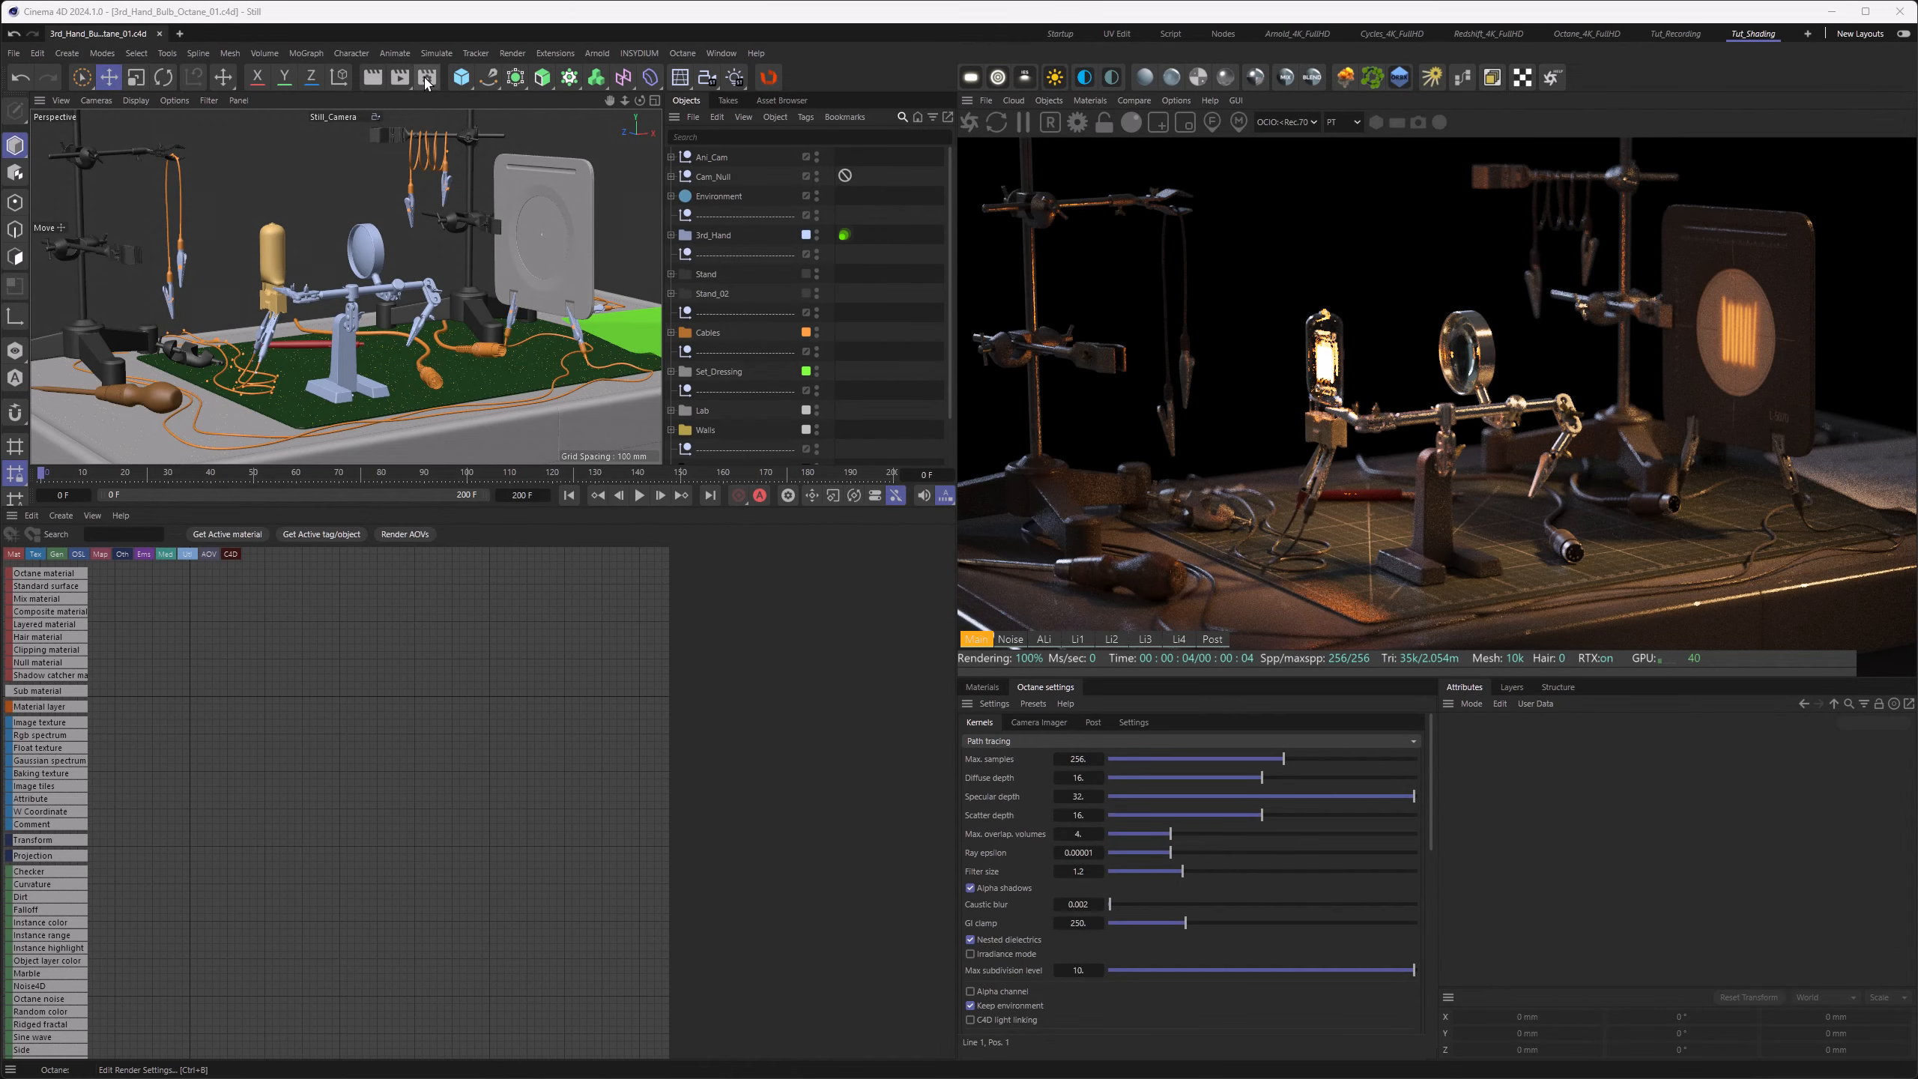
Step: Open the AOV groups of the Octane Renderer in the render settings
{"action": "left_click", "coordinate": [426, 79]}
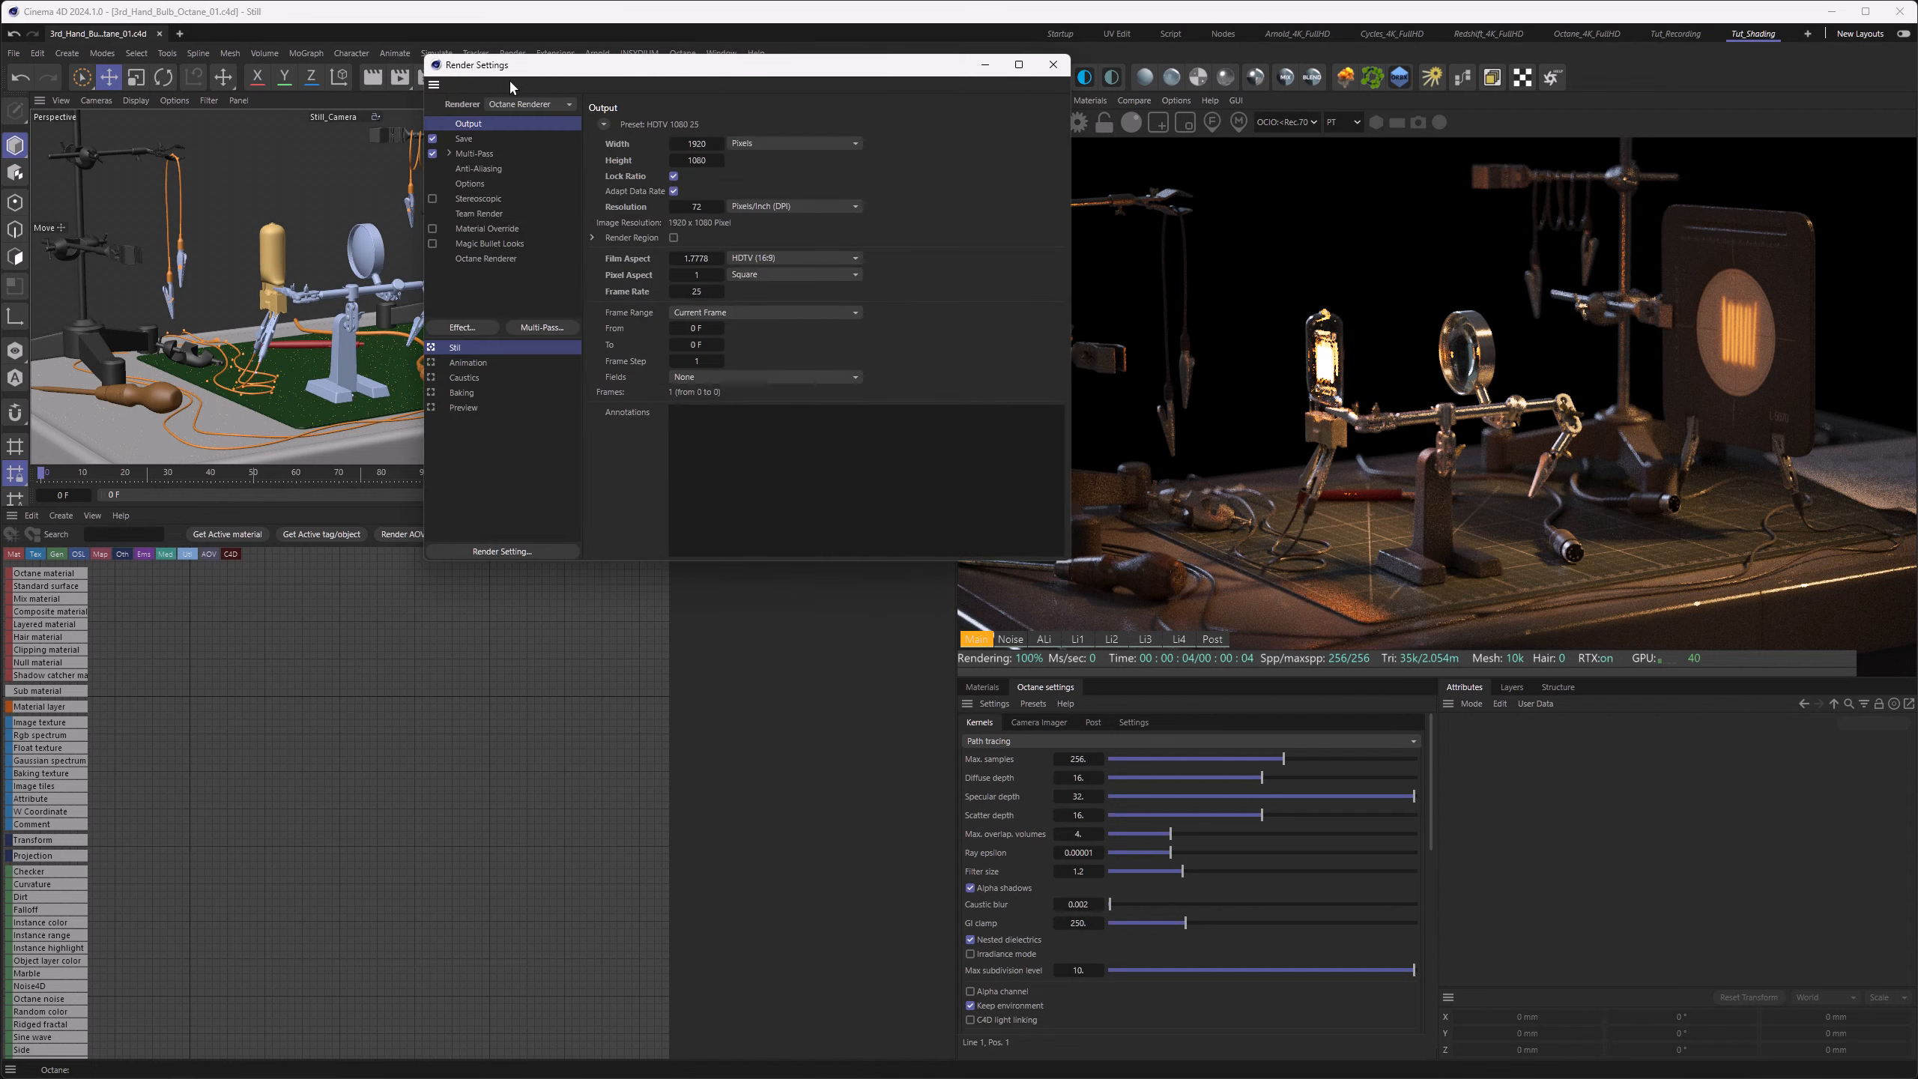
{"action": "left_click", "coordinate": [516, 270]}
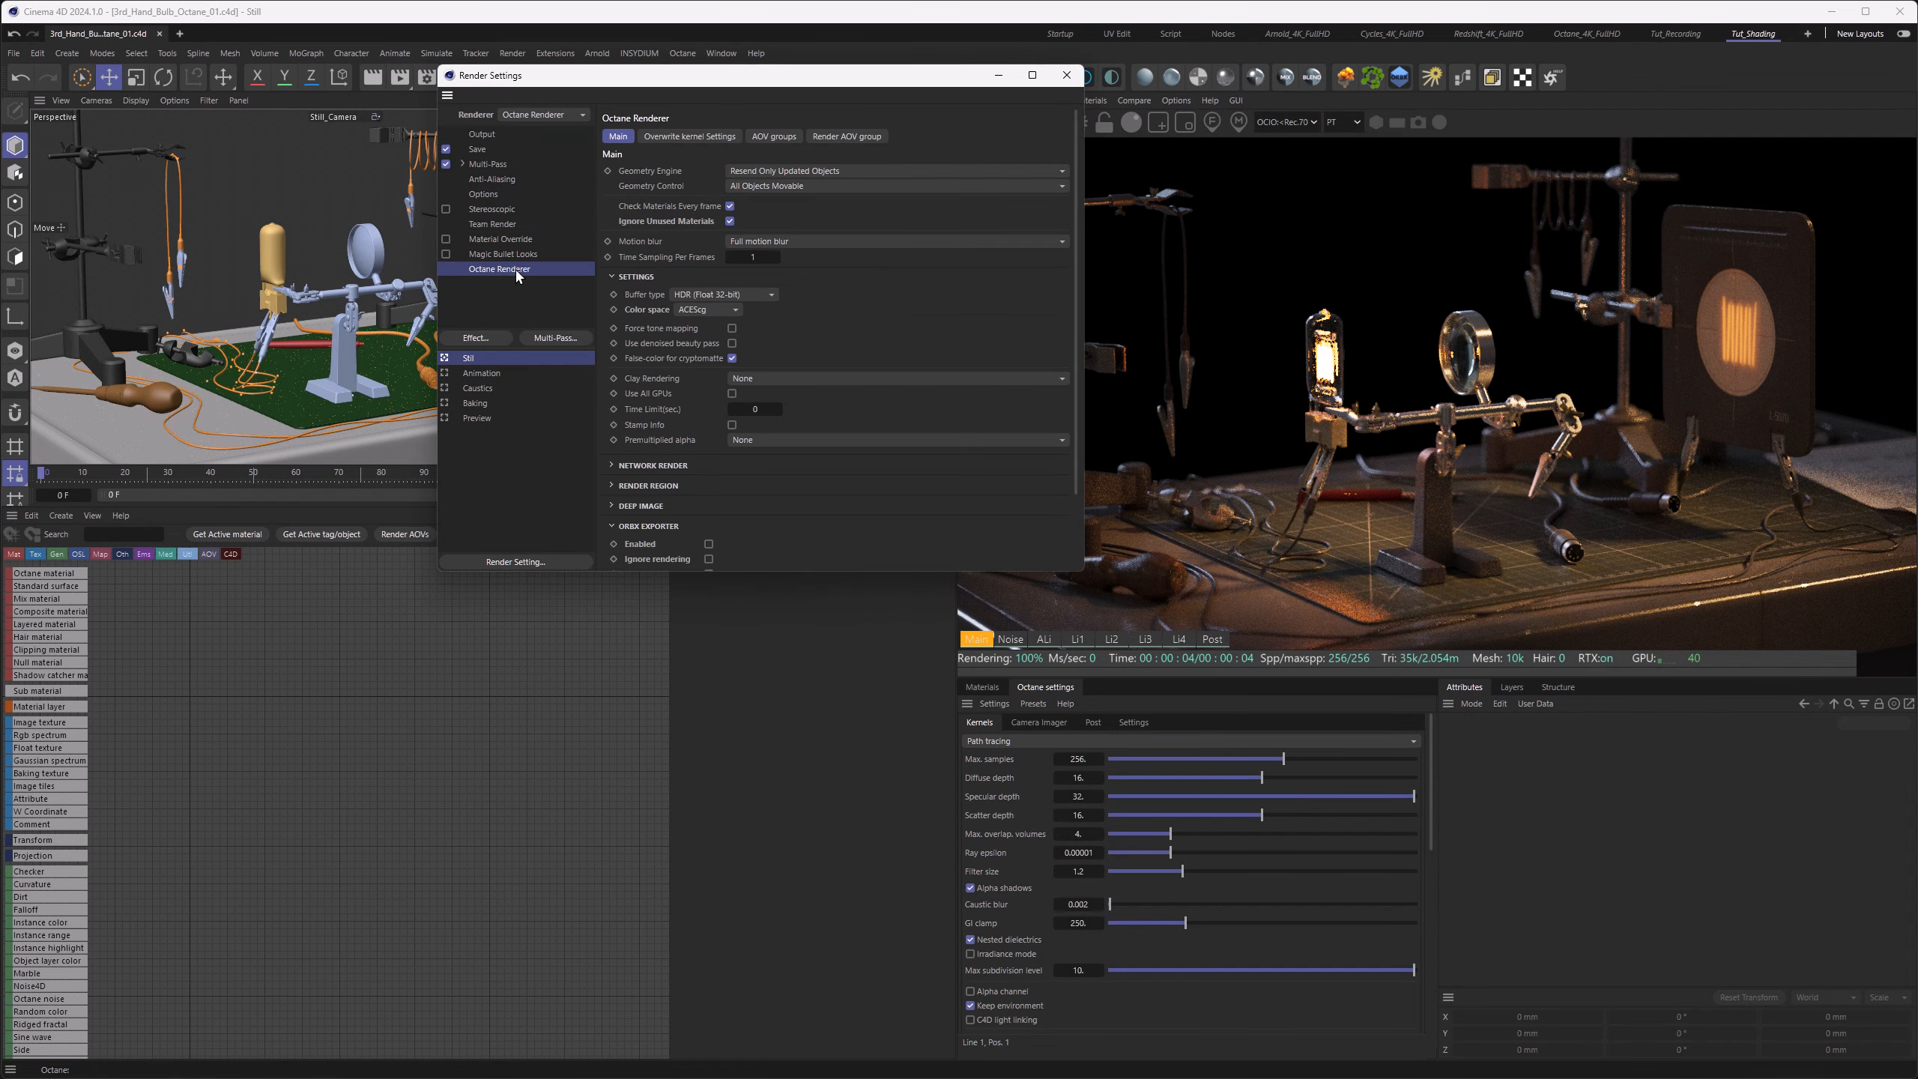
{"action": "left_click", "coordinate": [774, 137]}
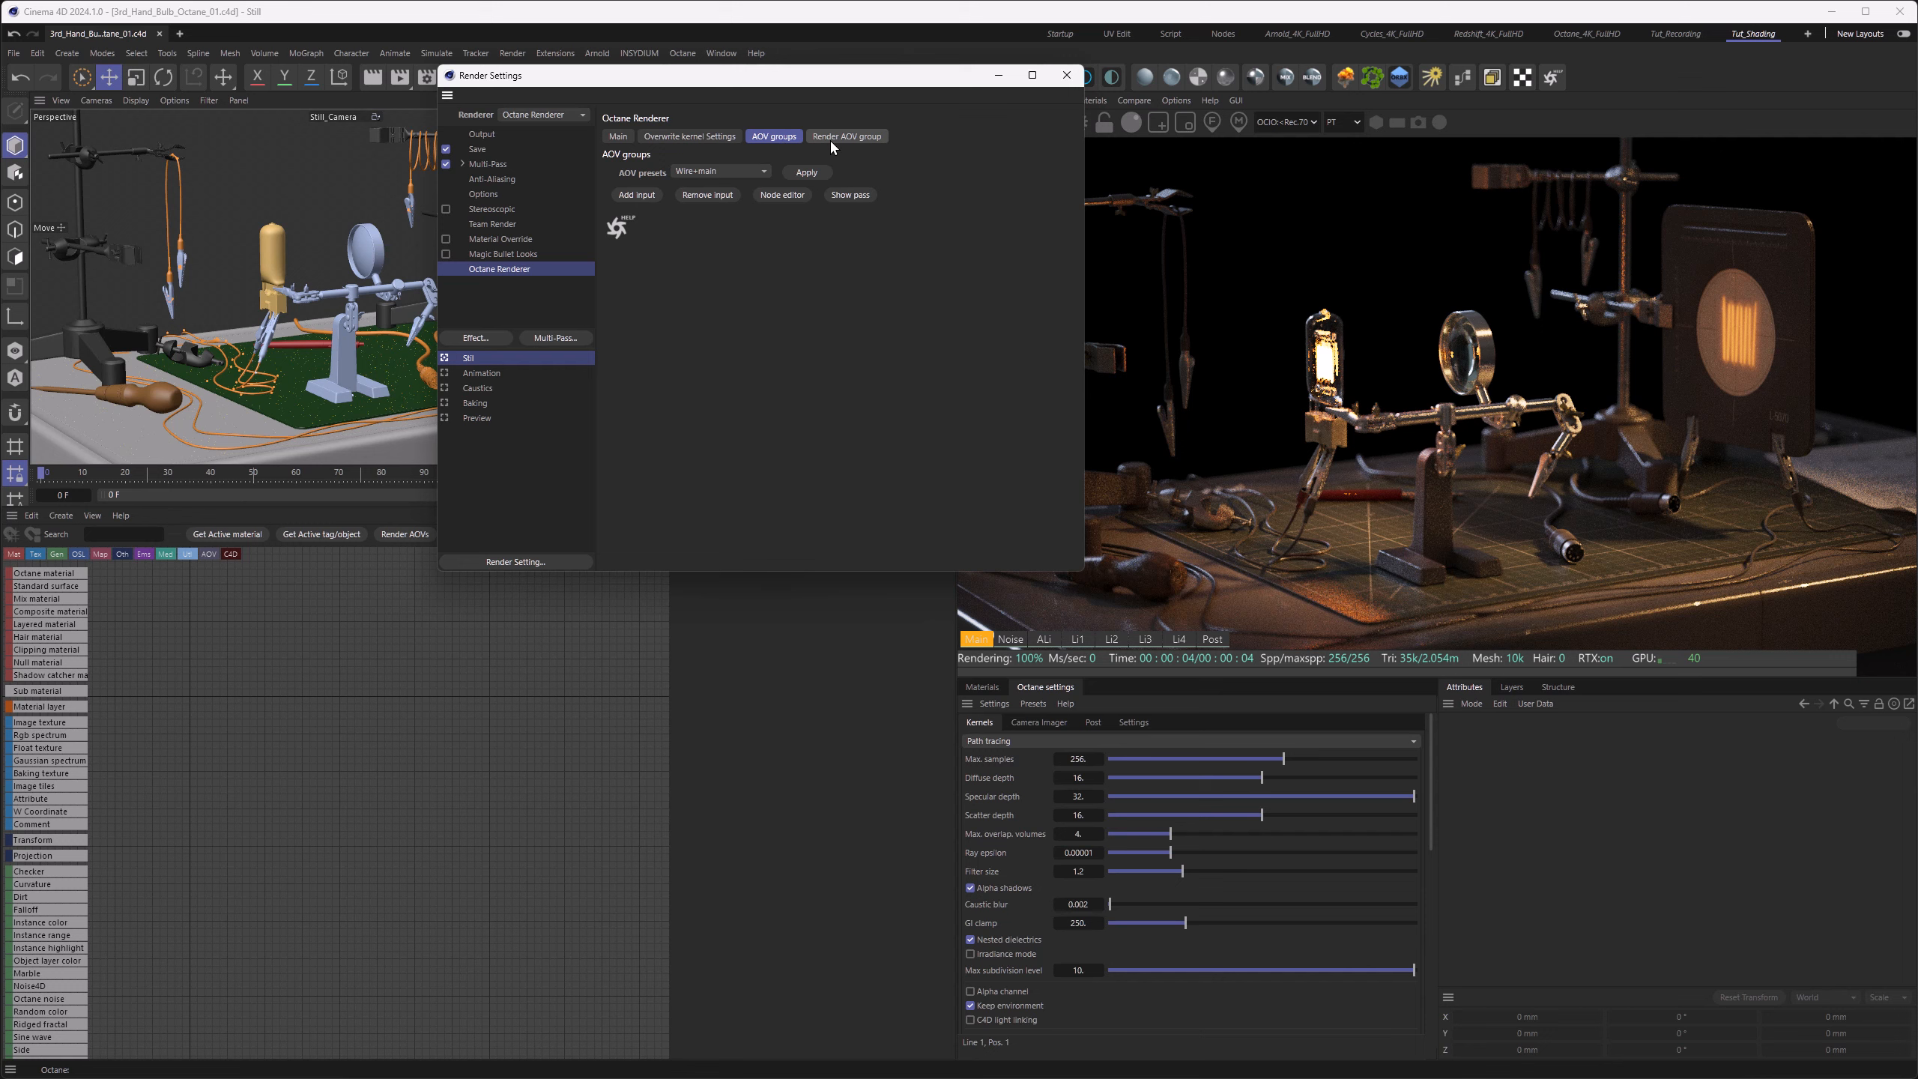
Step: Examine the ambient light and Light 1 to 4 passes in the live render, and return to the main pass
{"action": "left_click", "coordinate": [1044, 639]}
{"action": "left_click", "coordinate": [1077, 639]}
{"action": "left_click", "coordinate": [1112, 639]}
{"action": "left_click", "coordinate": [1145, 639]}
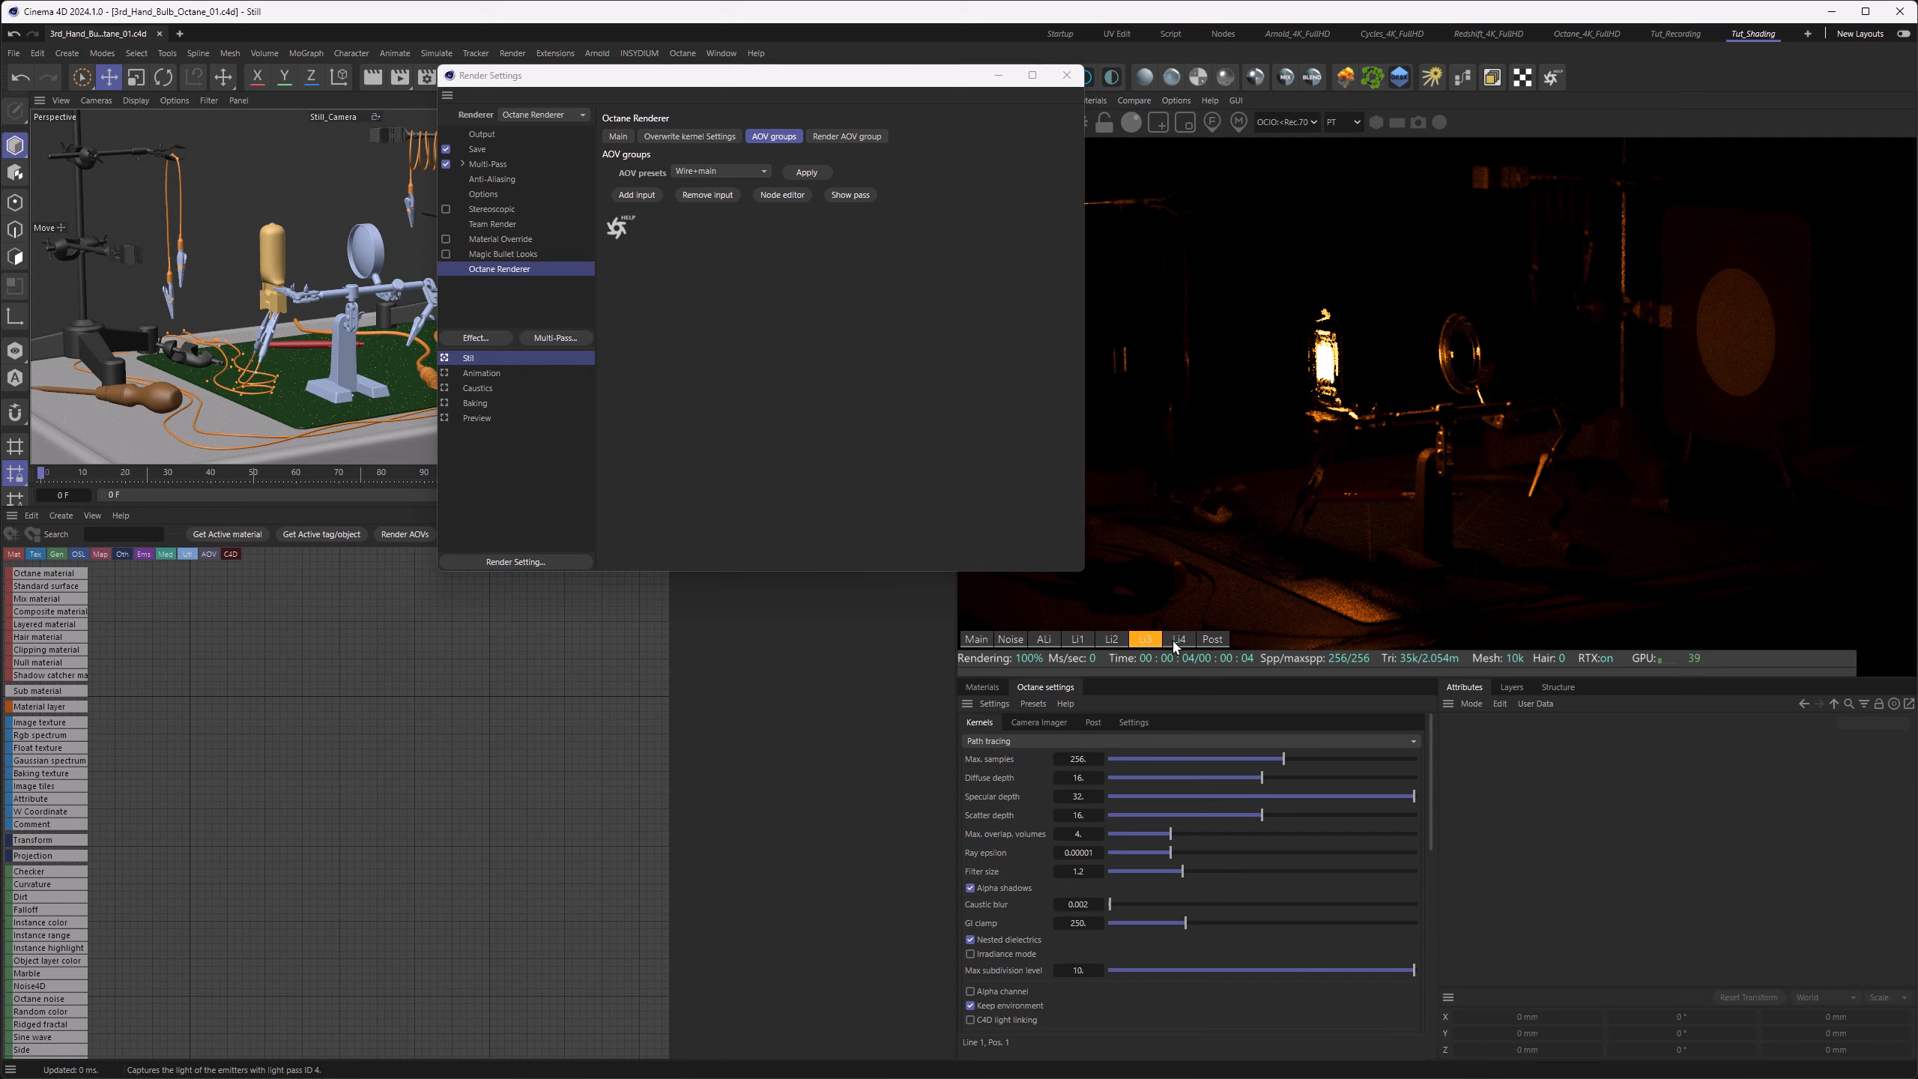
{"action": "left_click", "coordinate": [1179, 639]}
{"action": "left_click", "coordinate": [975, 639]}
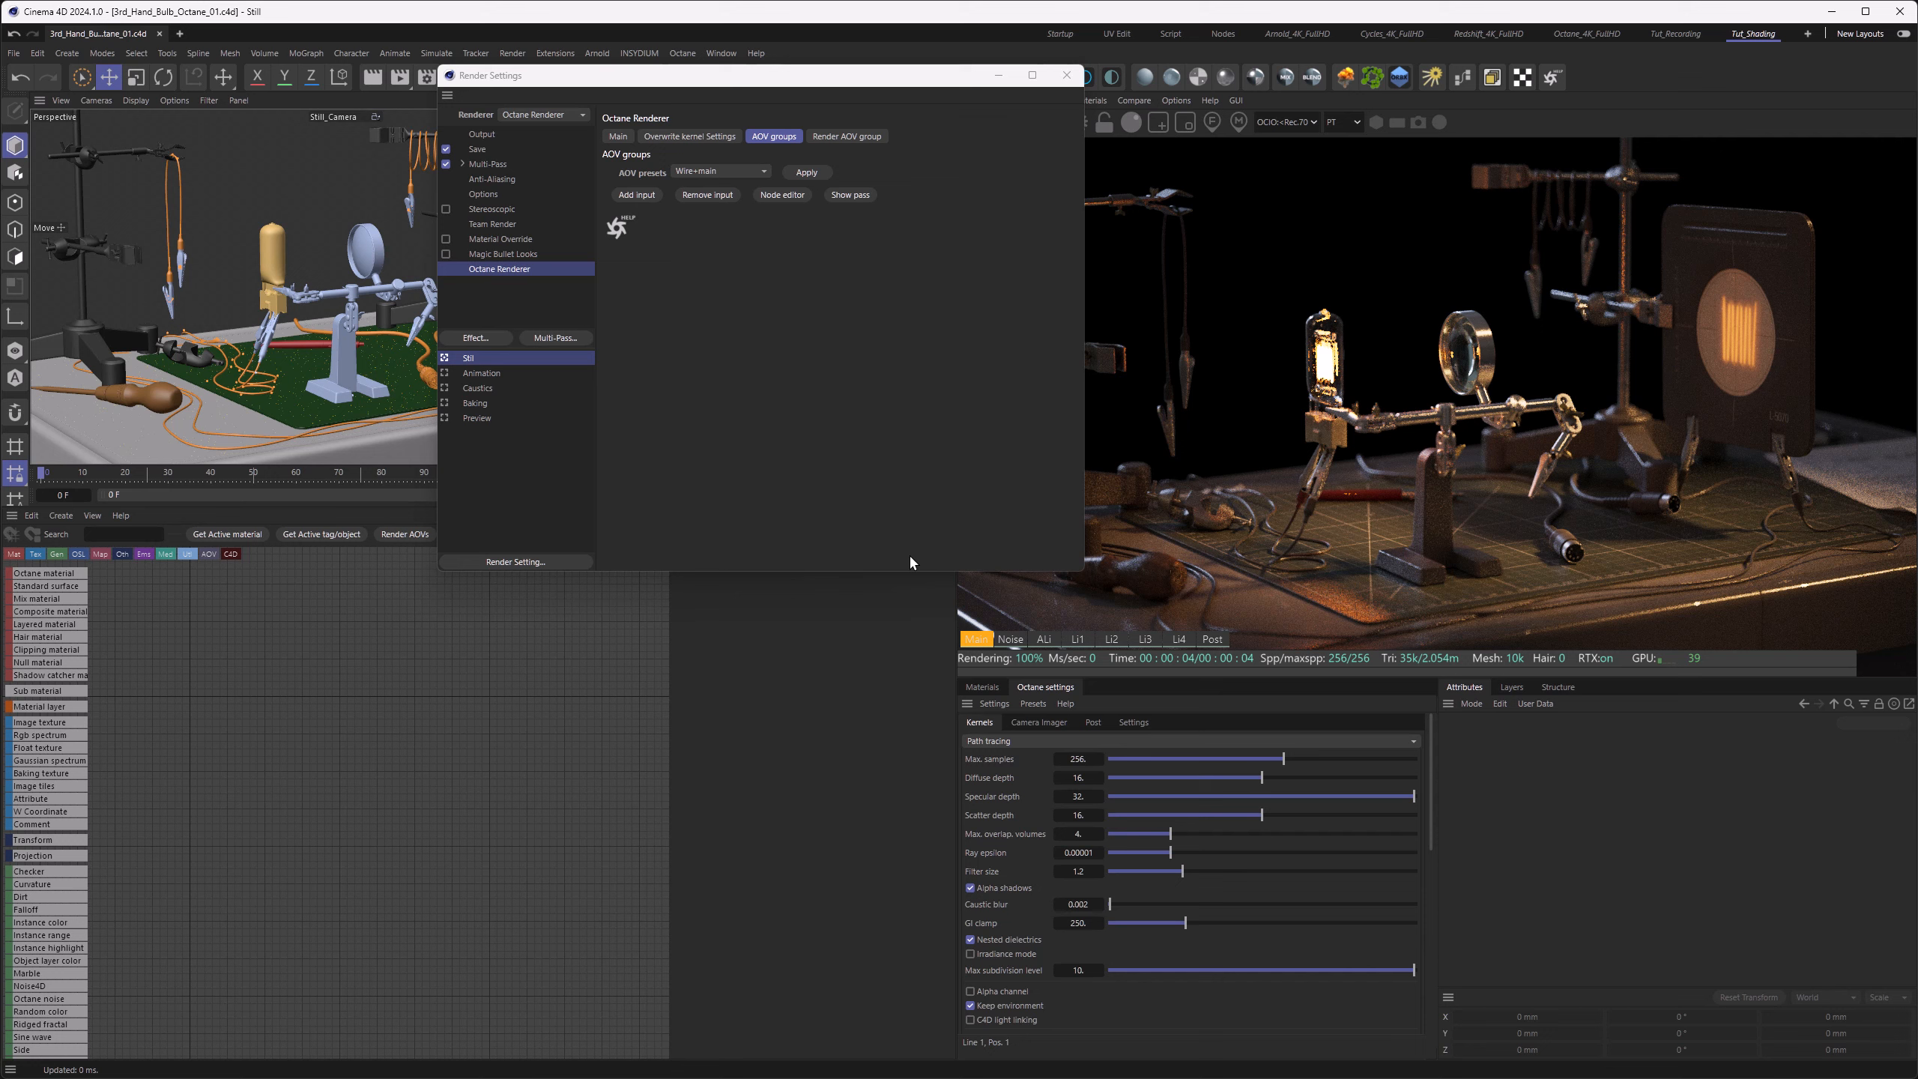
Step: Add a composite AOV output input to the AOV groups and close the render settings
{"action": "left_click", "coordinate": [640, 196]}
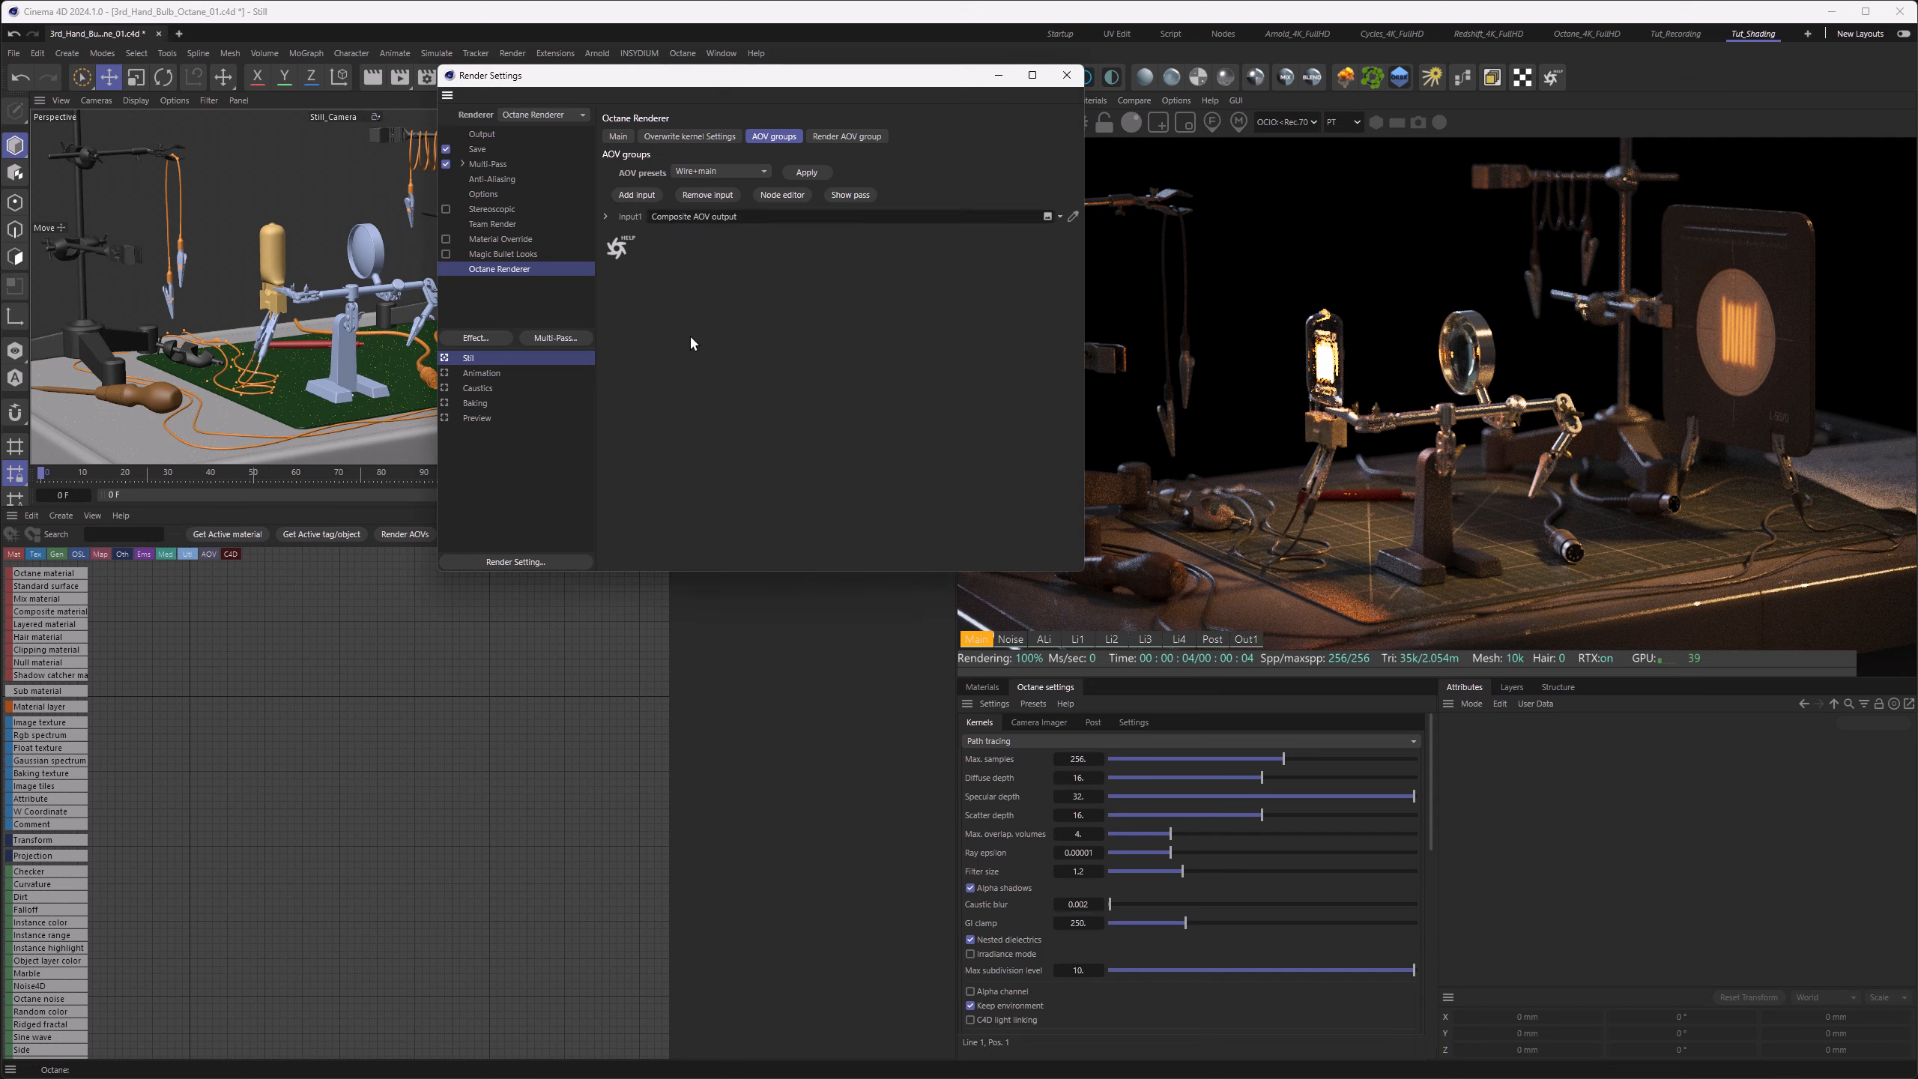
{"action": "left_click", "coordinate": [1066, 74]}
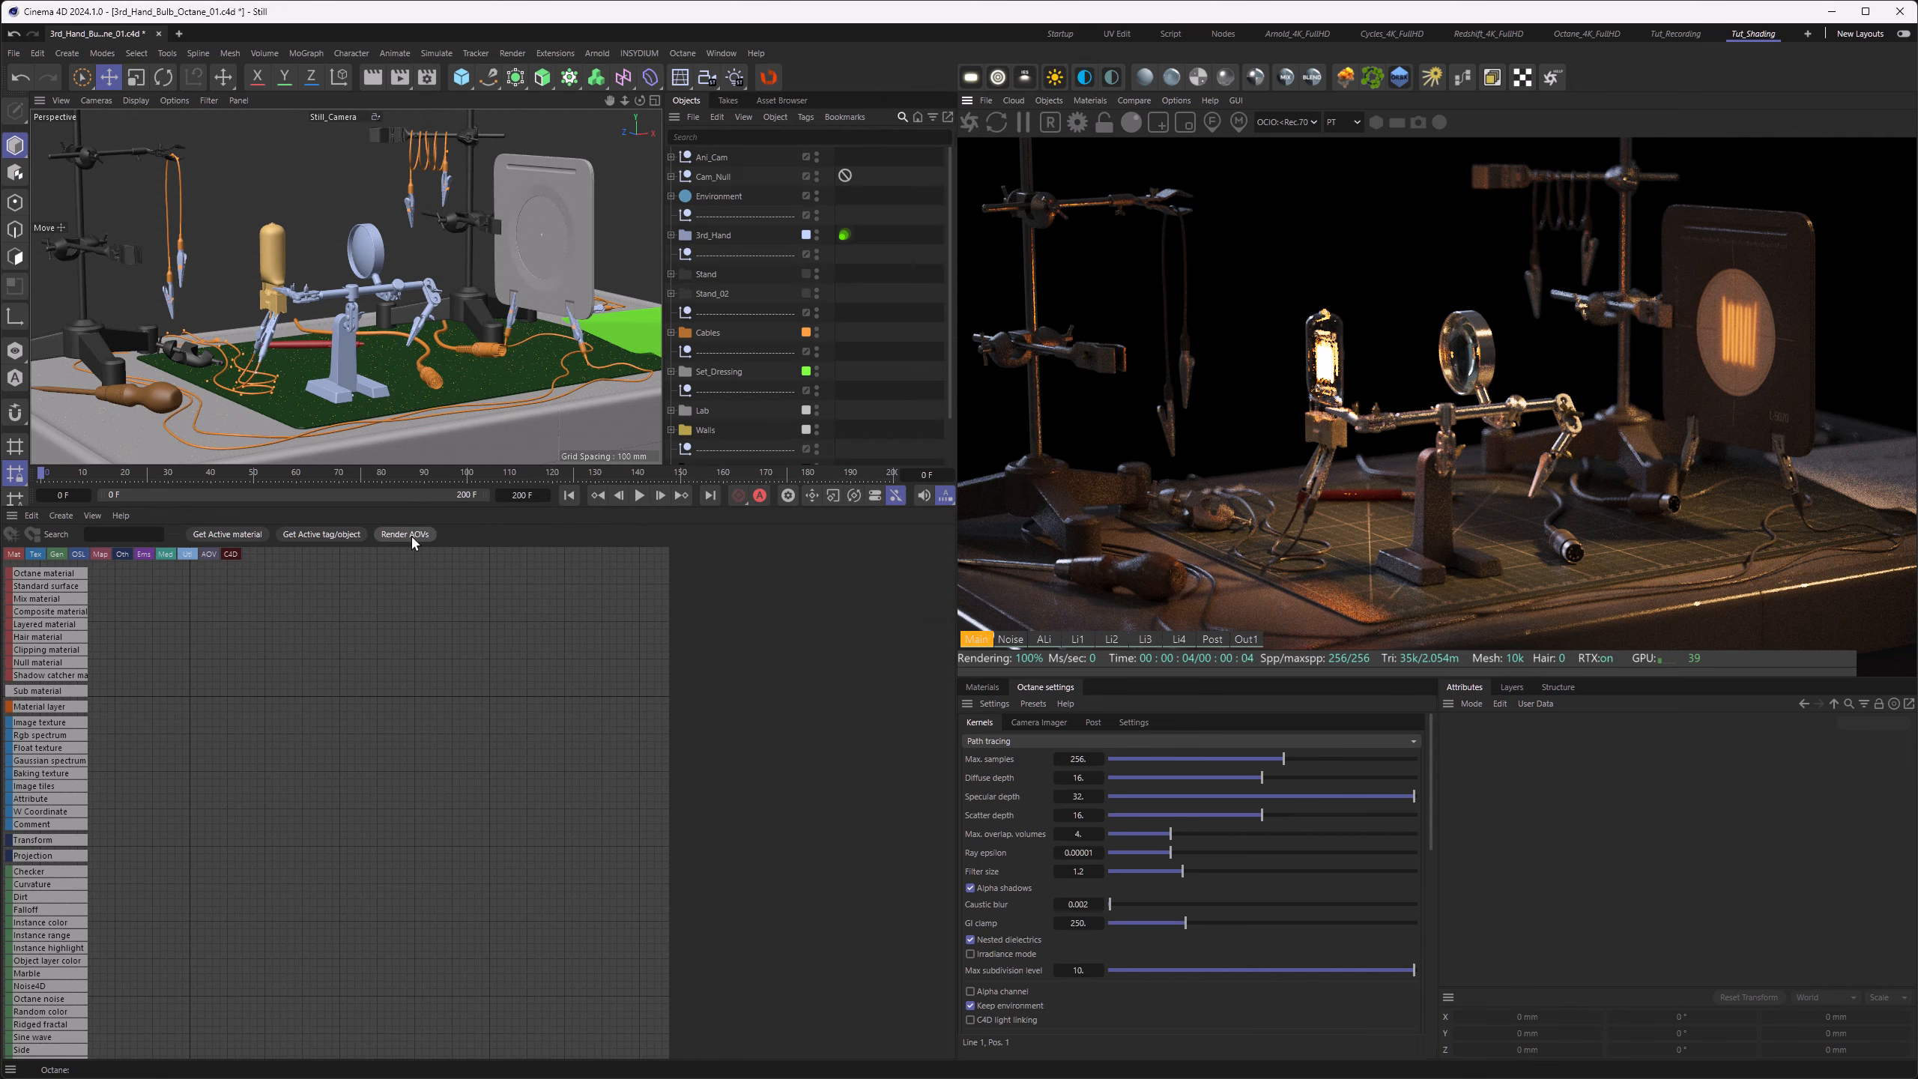
Step: Load the render AOVs into the node editor, place the Composite AOV node below Light 4, and select the six pass nodes
{"action": "left_click", "coordinate": [410, 537]}
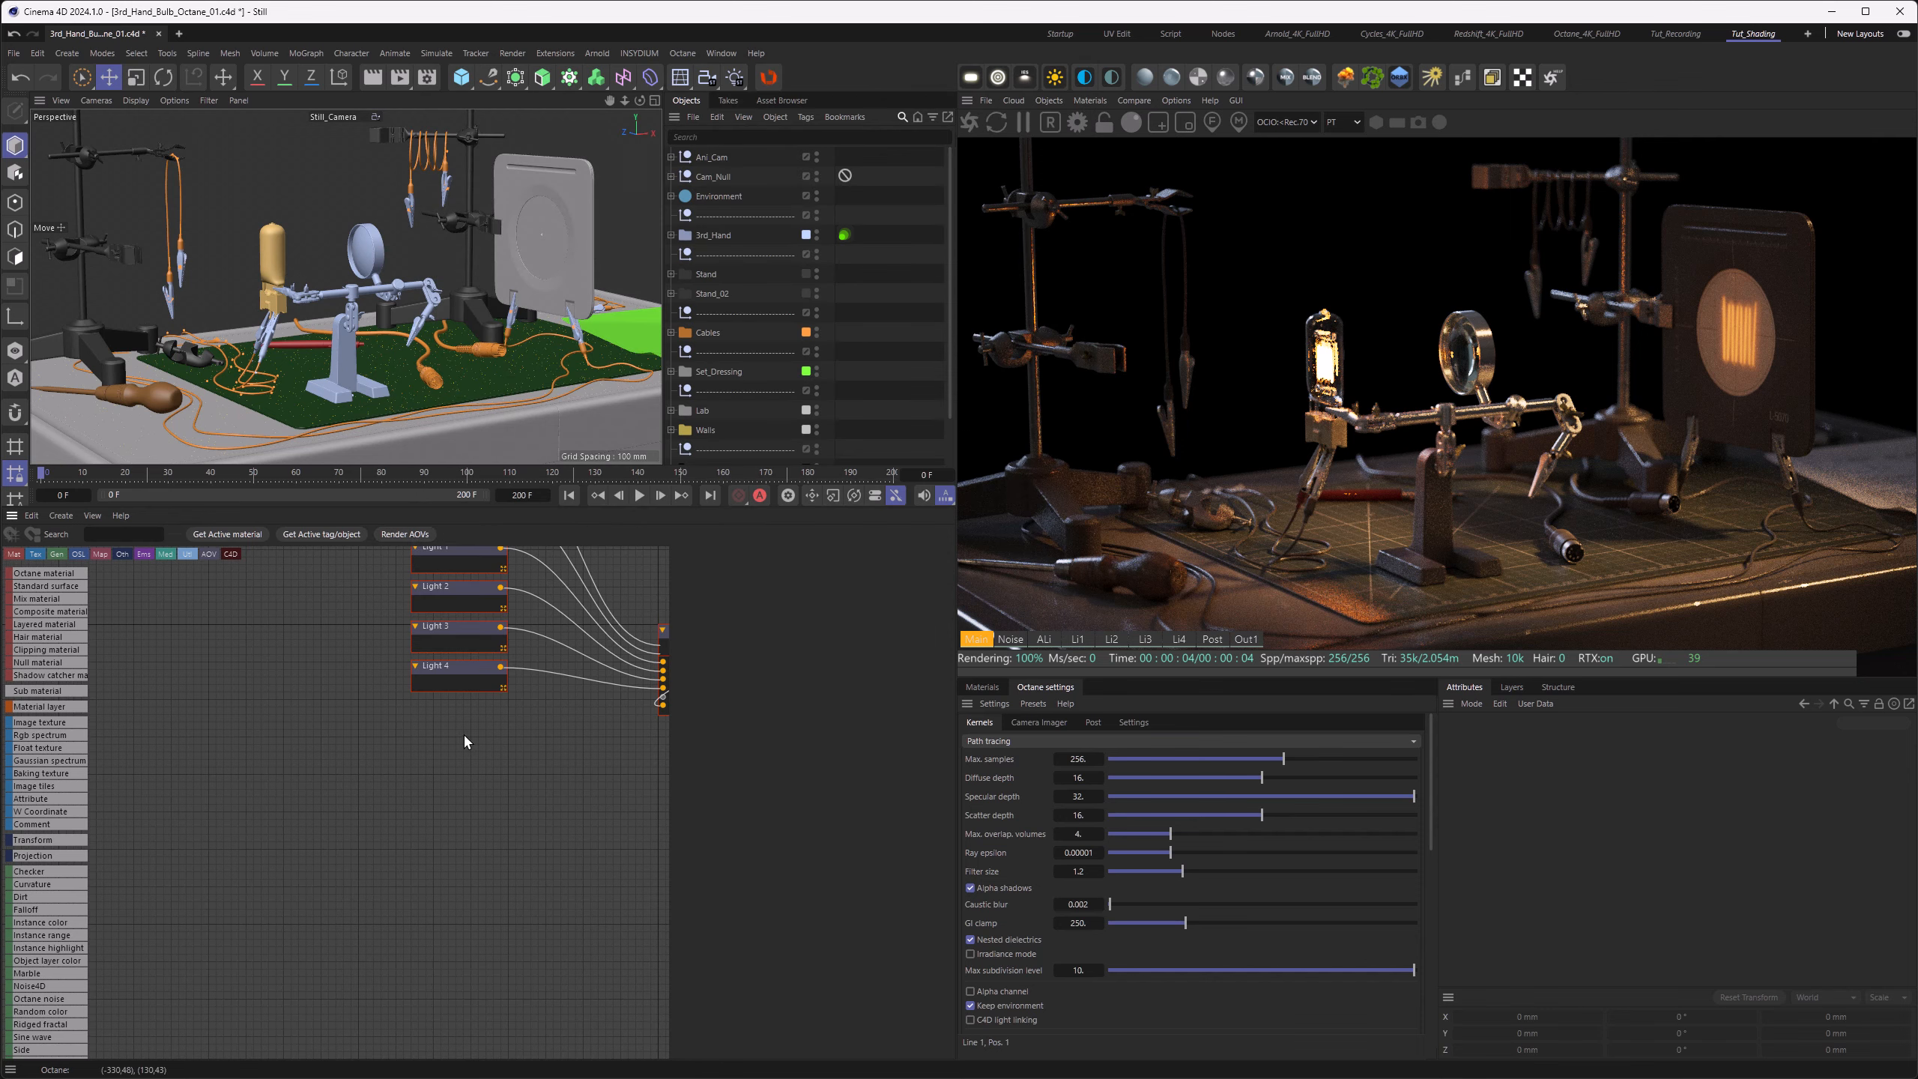
{"action": "left_click_drag", "start_coordinate": [589, 664], "coordinate": [341, 817]}
{"action": "left_click", "coordinate": [343, 815]}
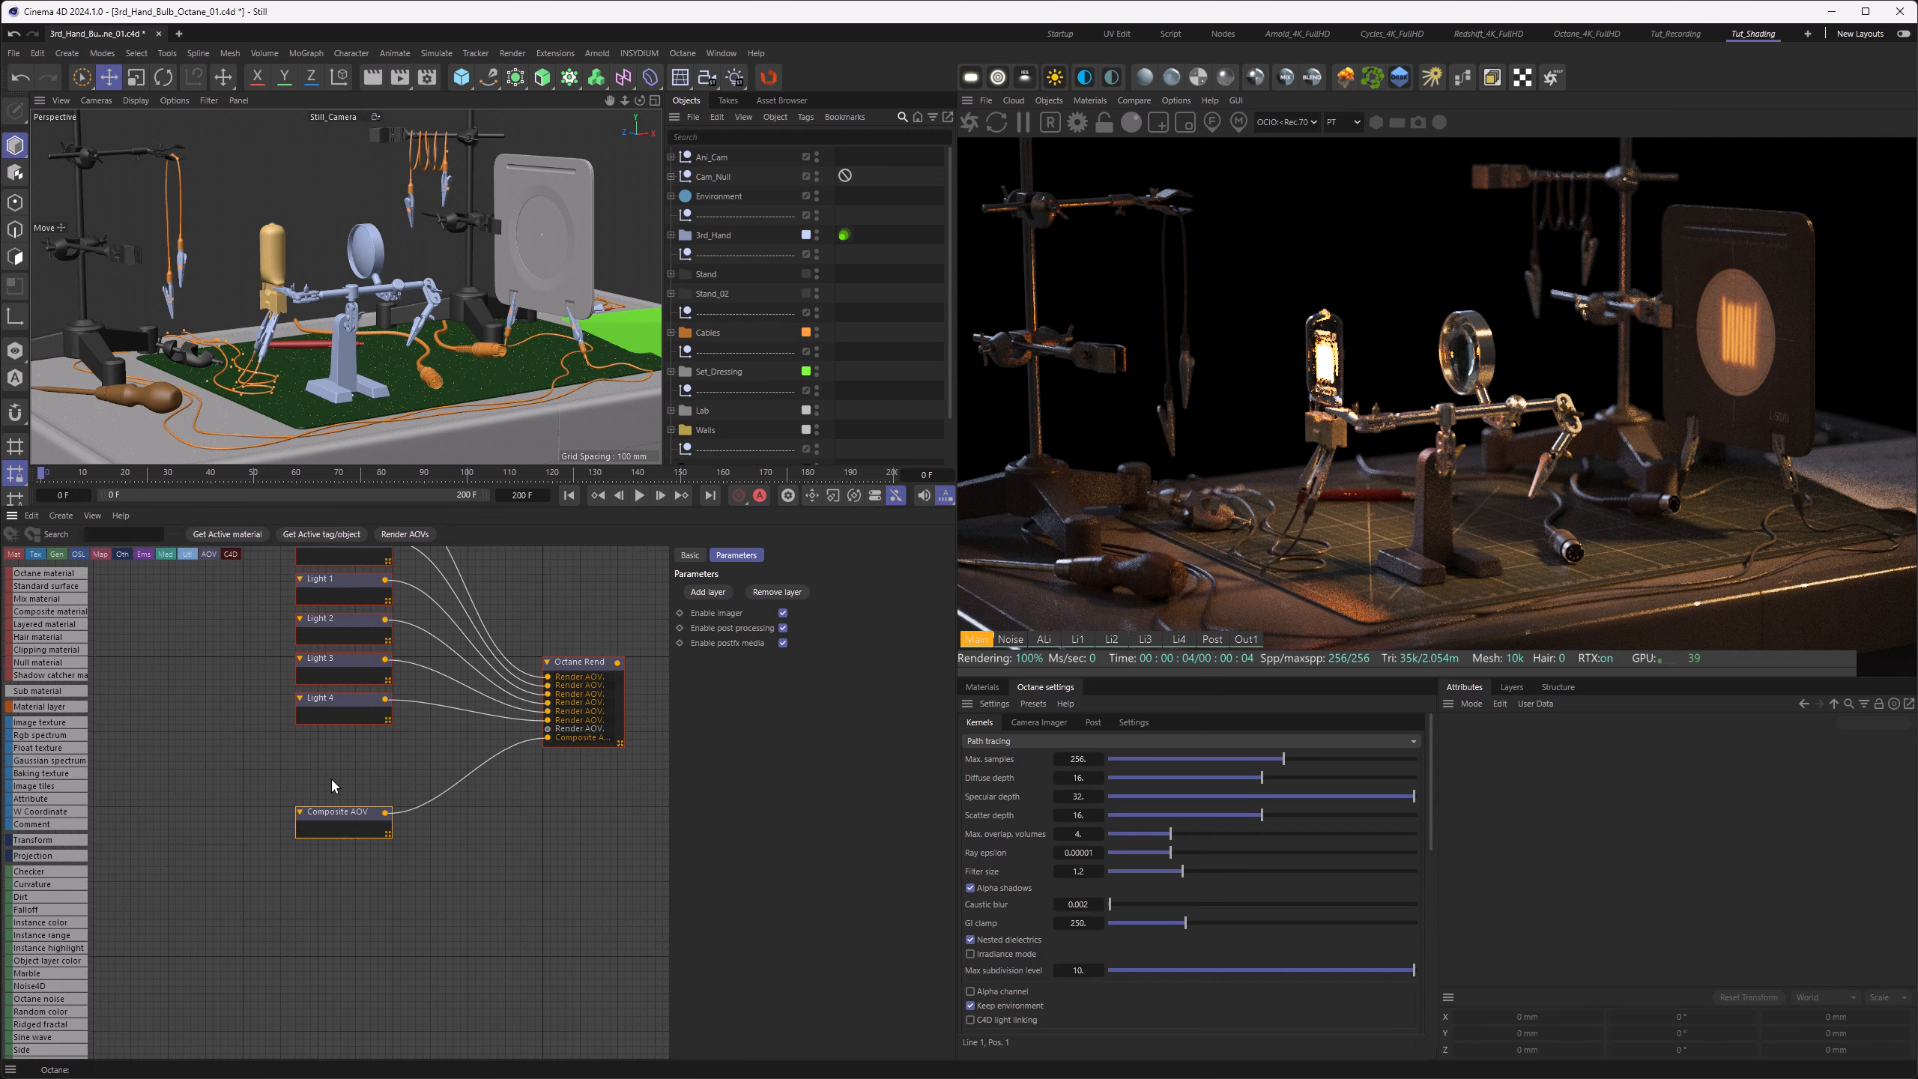
{"action": "middle_click_drag", "start_coordinate": [332, 781], "coordinate": [354, 894]}
{"action": "left_click_drag", "start_coordinate": [270, 580], "coordinate": [360, 832]}
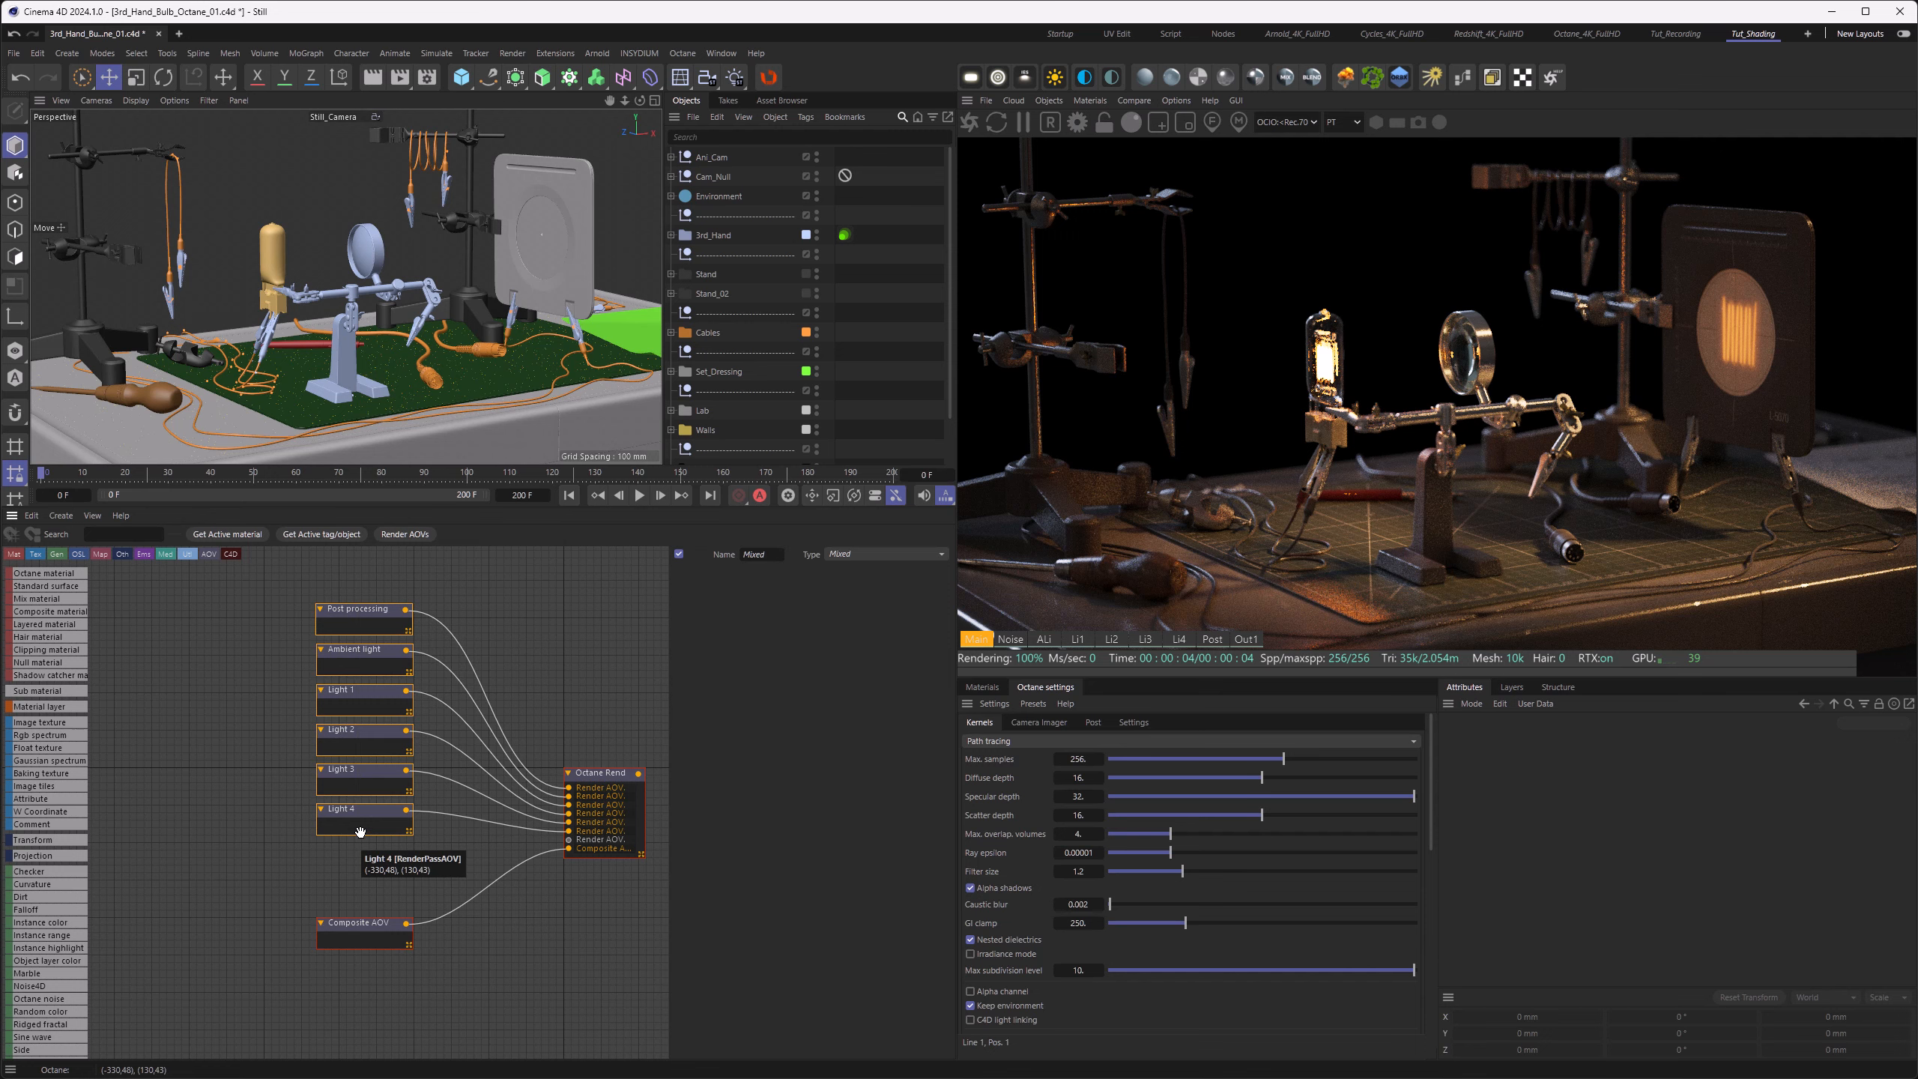
Step: Show the Out1 pass, add a Beauty render output layer to the Composite AOV, and place its node left of the layer node
{"action": "left_click", "coordinate": [1245, 640]}
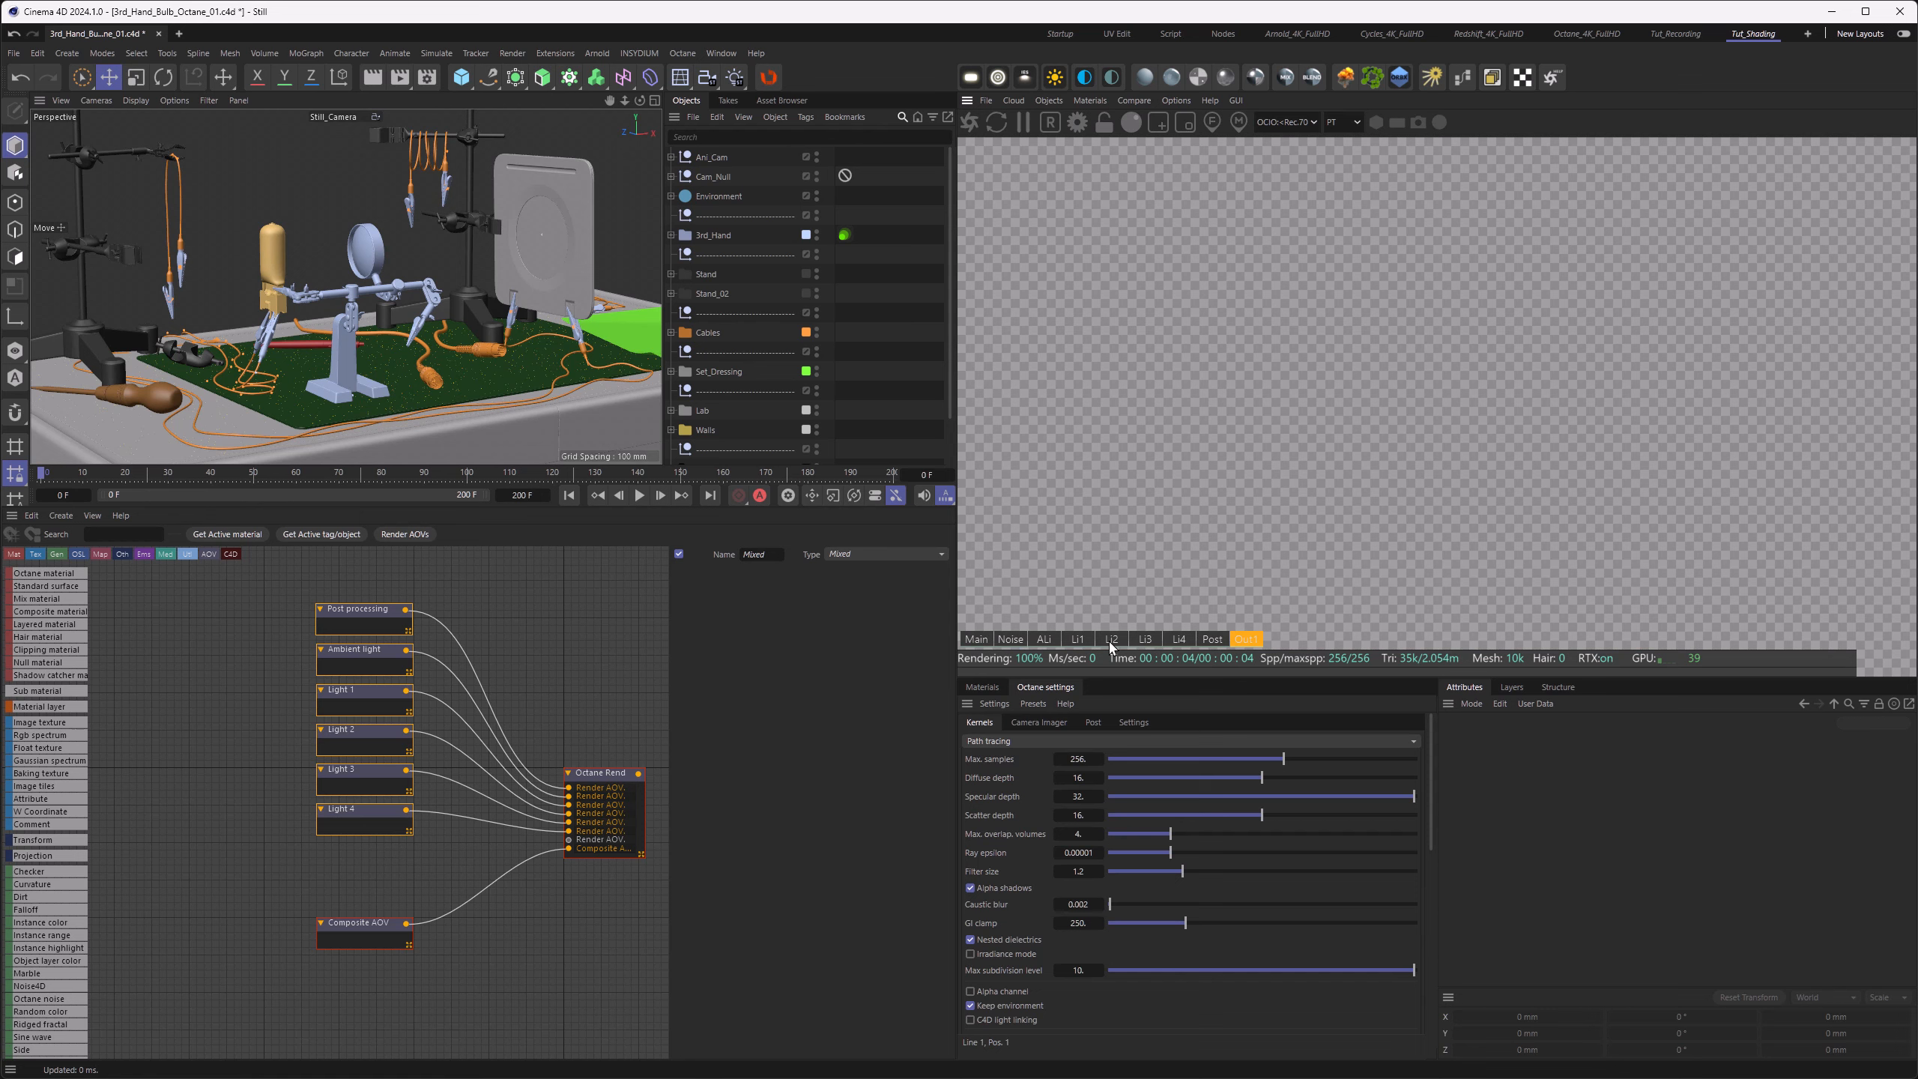
{"action": "left_click", "coordinate": [372, 938]}
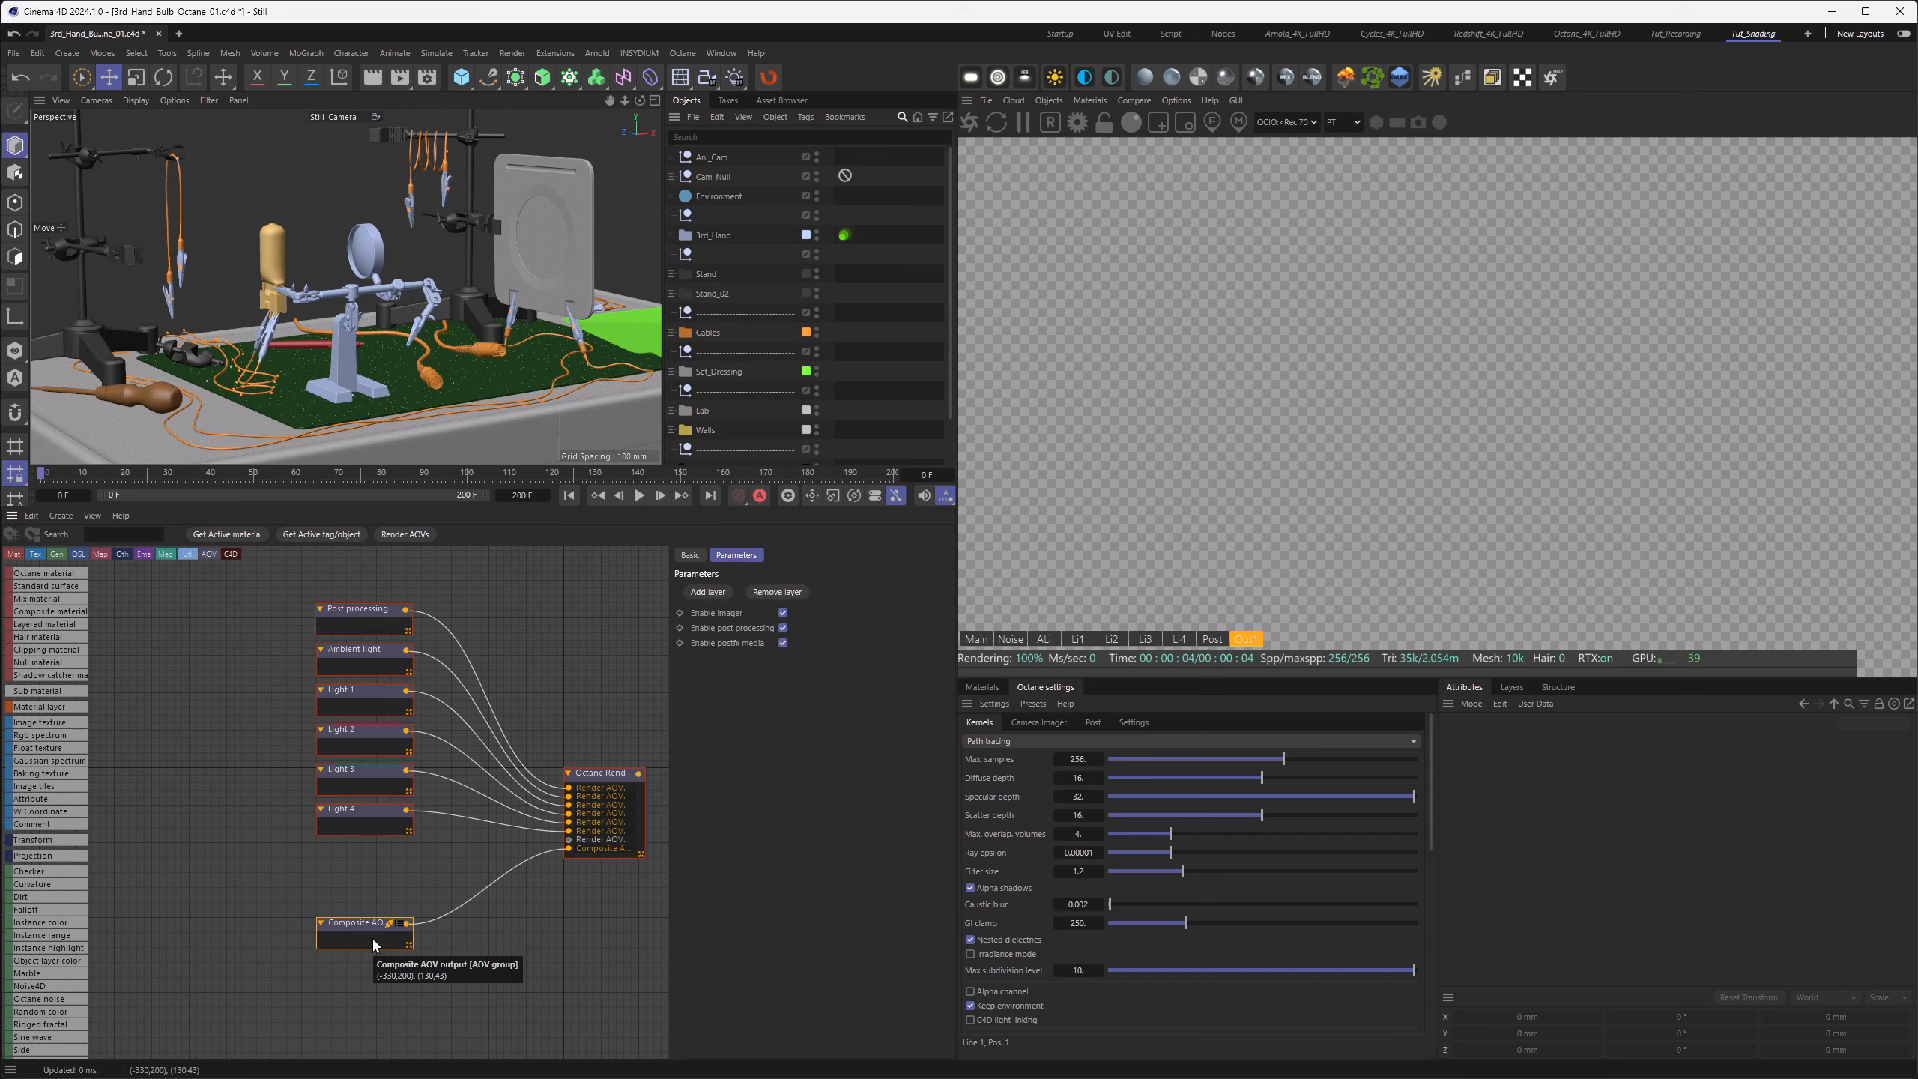
{"action": "left_click", "coordinate": [698, 592]}
{"action": "mouse_move", "coordinate": [746, 609]}
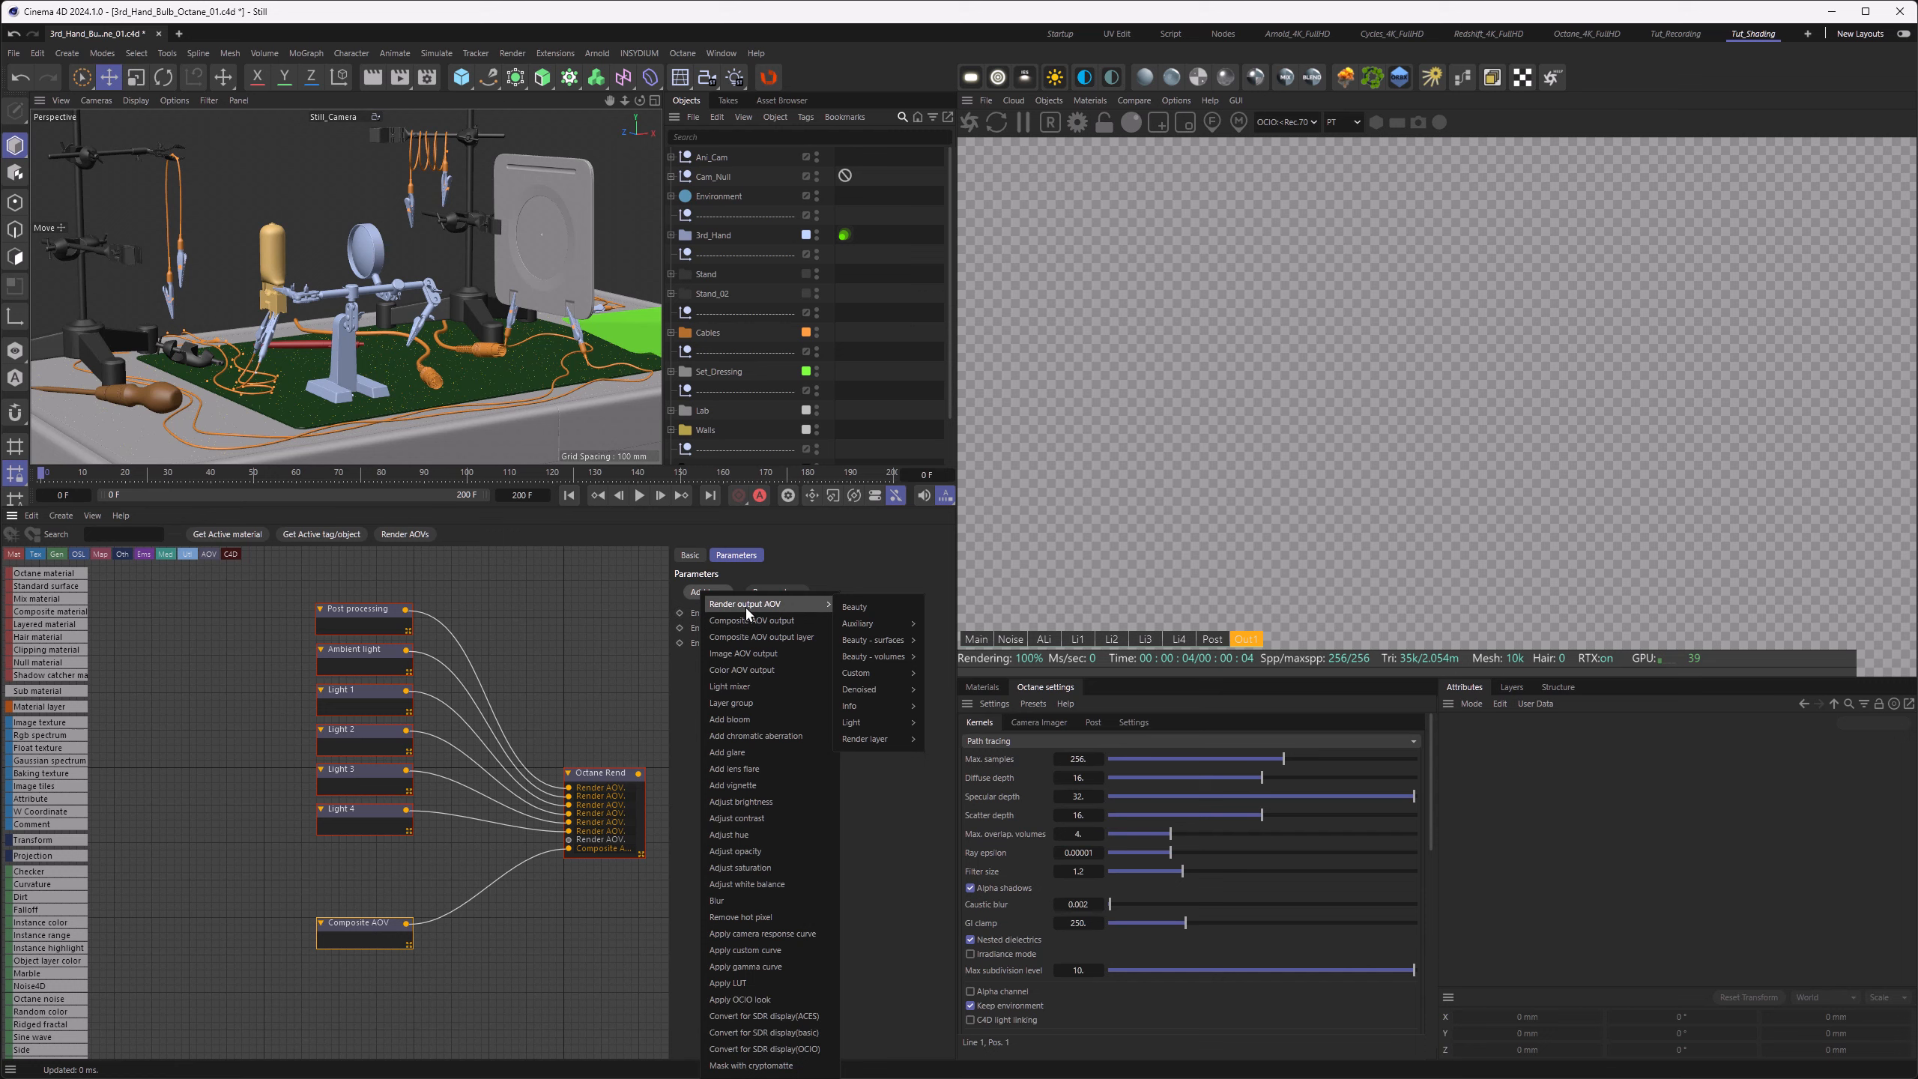
{"action": "left_click", "coordinate": [876, 608]}
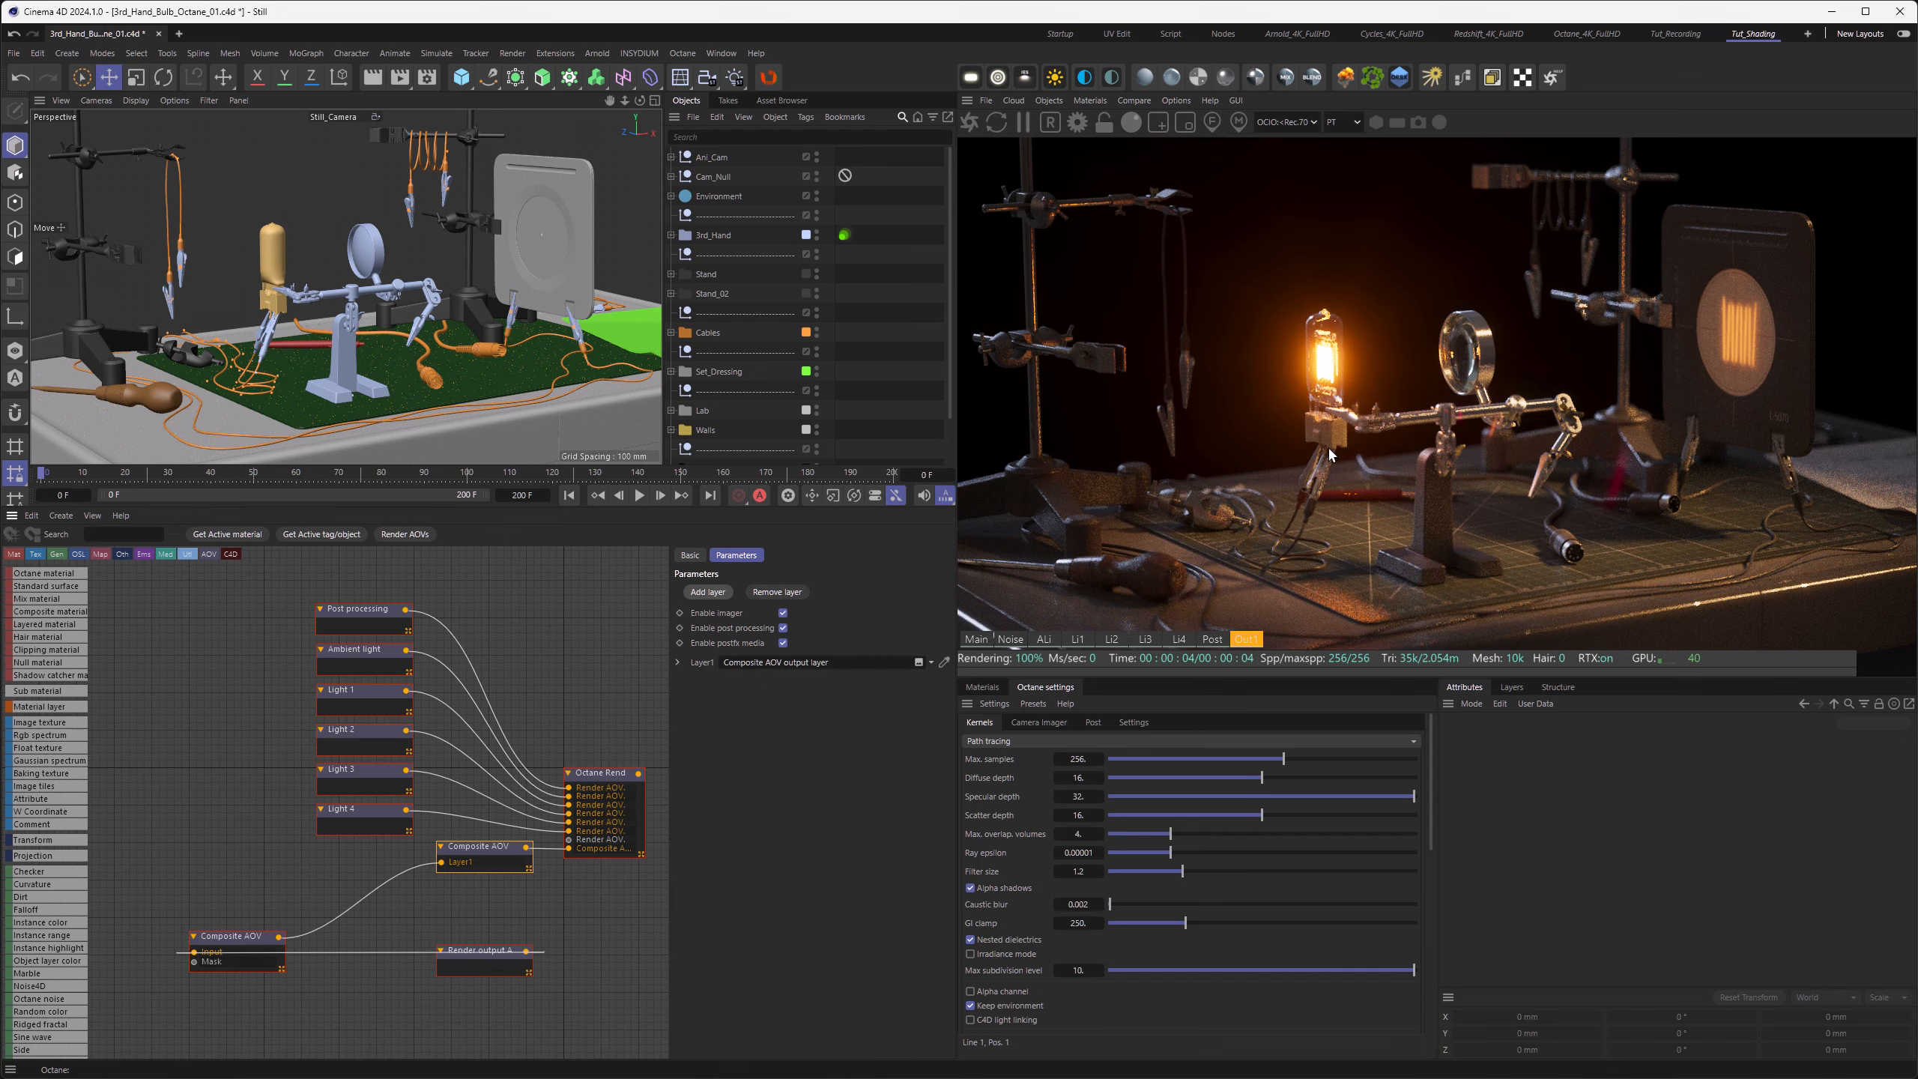
{"action": "left_click_drag", "start_coordinate": [505, 966], "coordinate": [141, 964]}
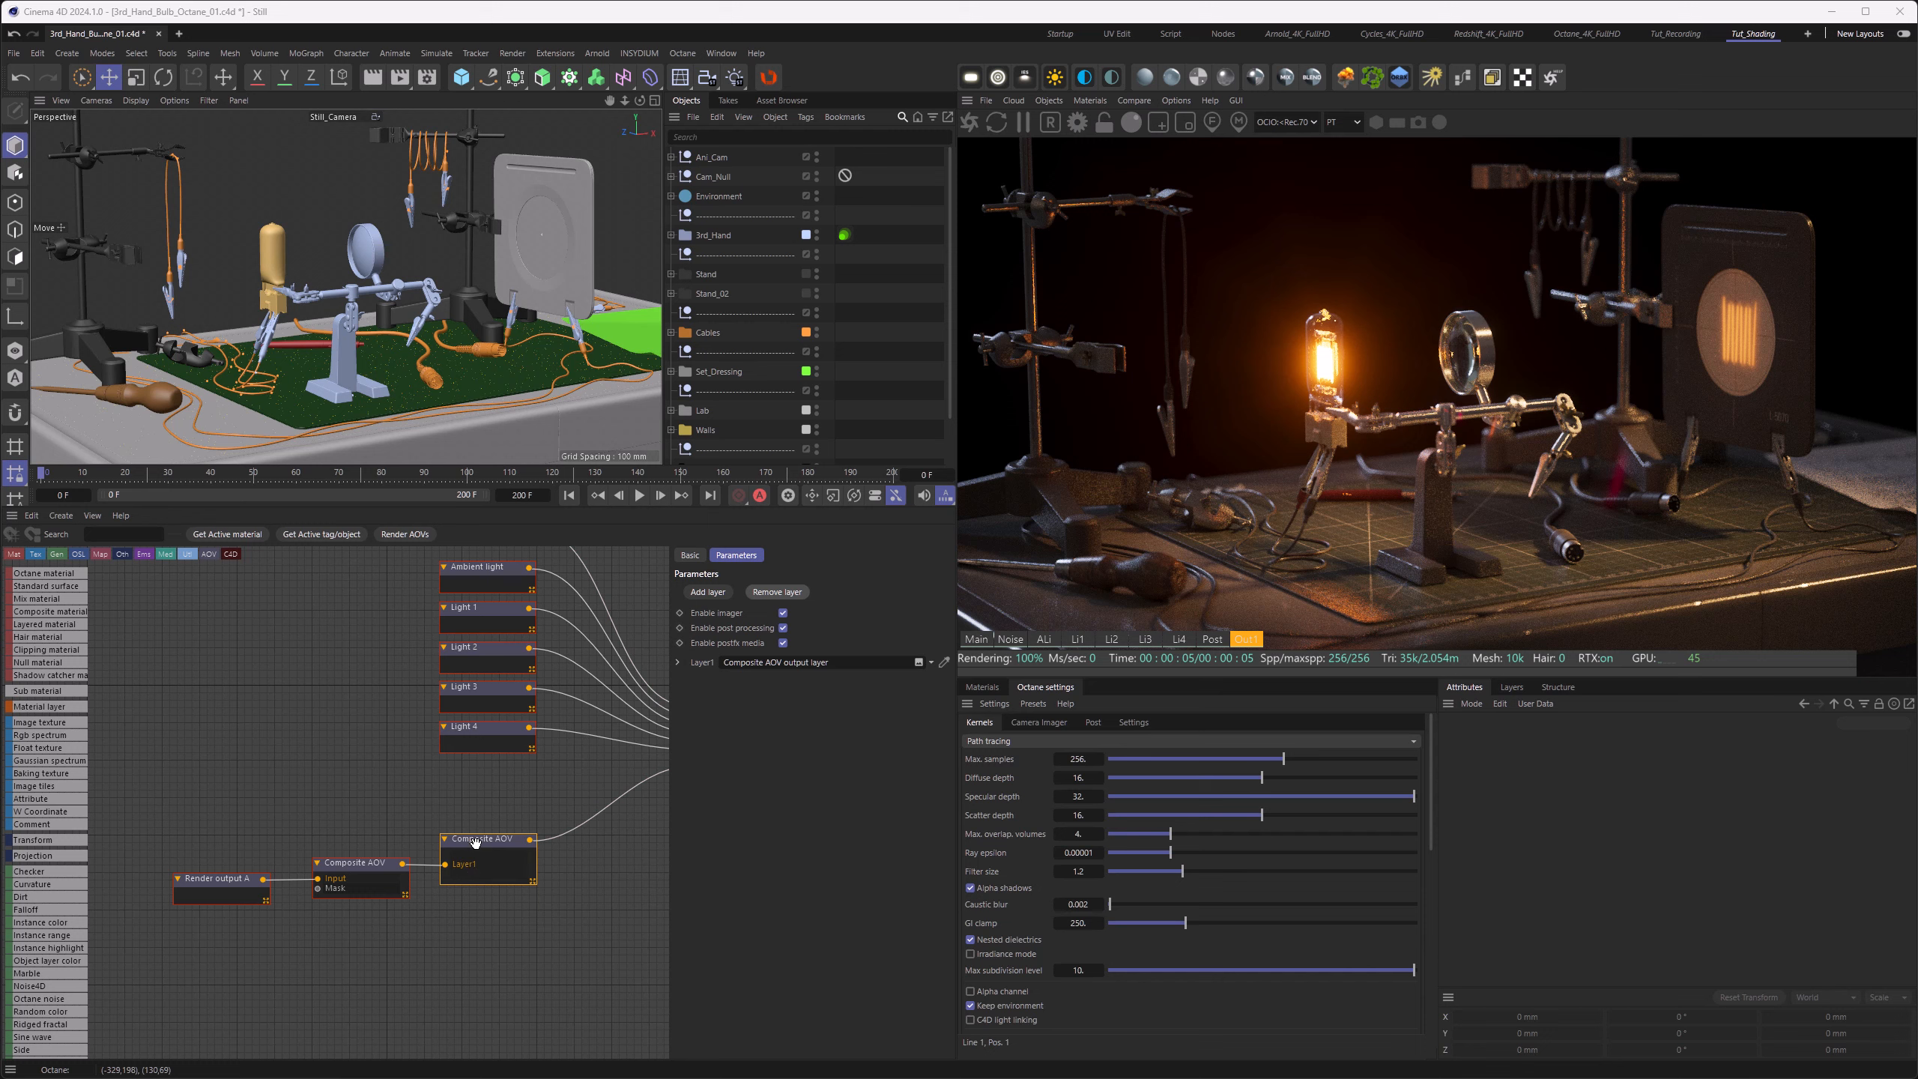
Step: Add an Add vignette layer to the Composite AOV output and open the vignette node's parameters
{"action": "left_click", "coordinate": [707, 592]}
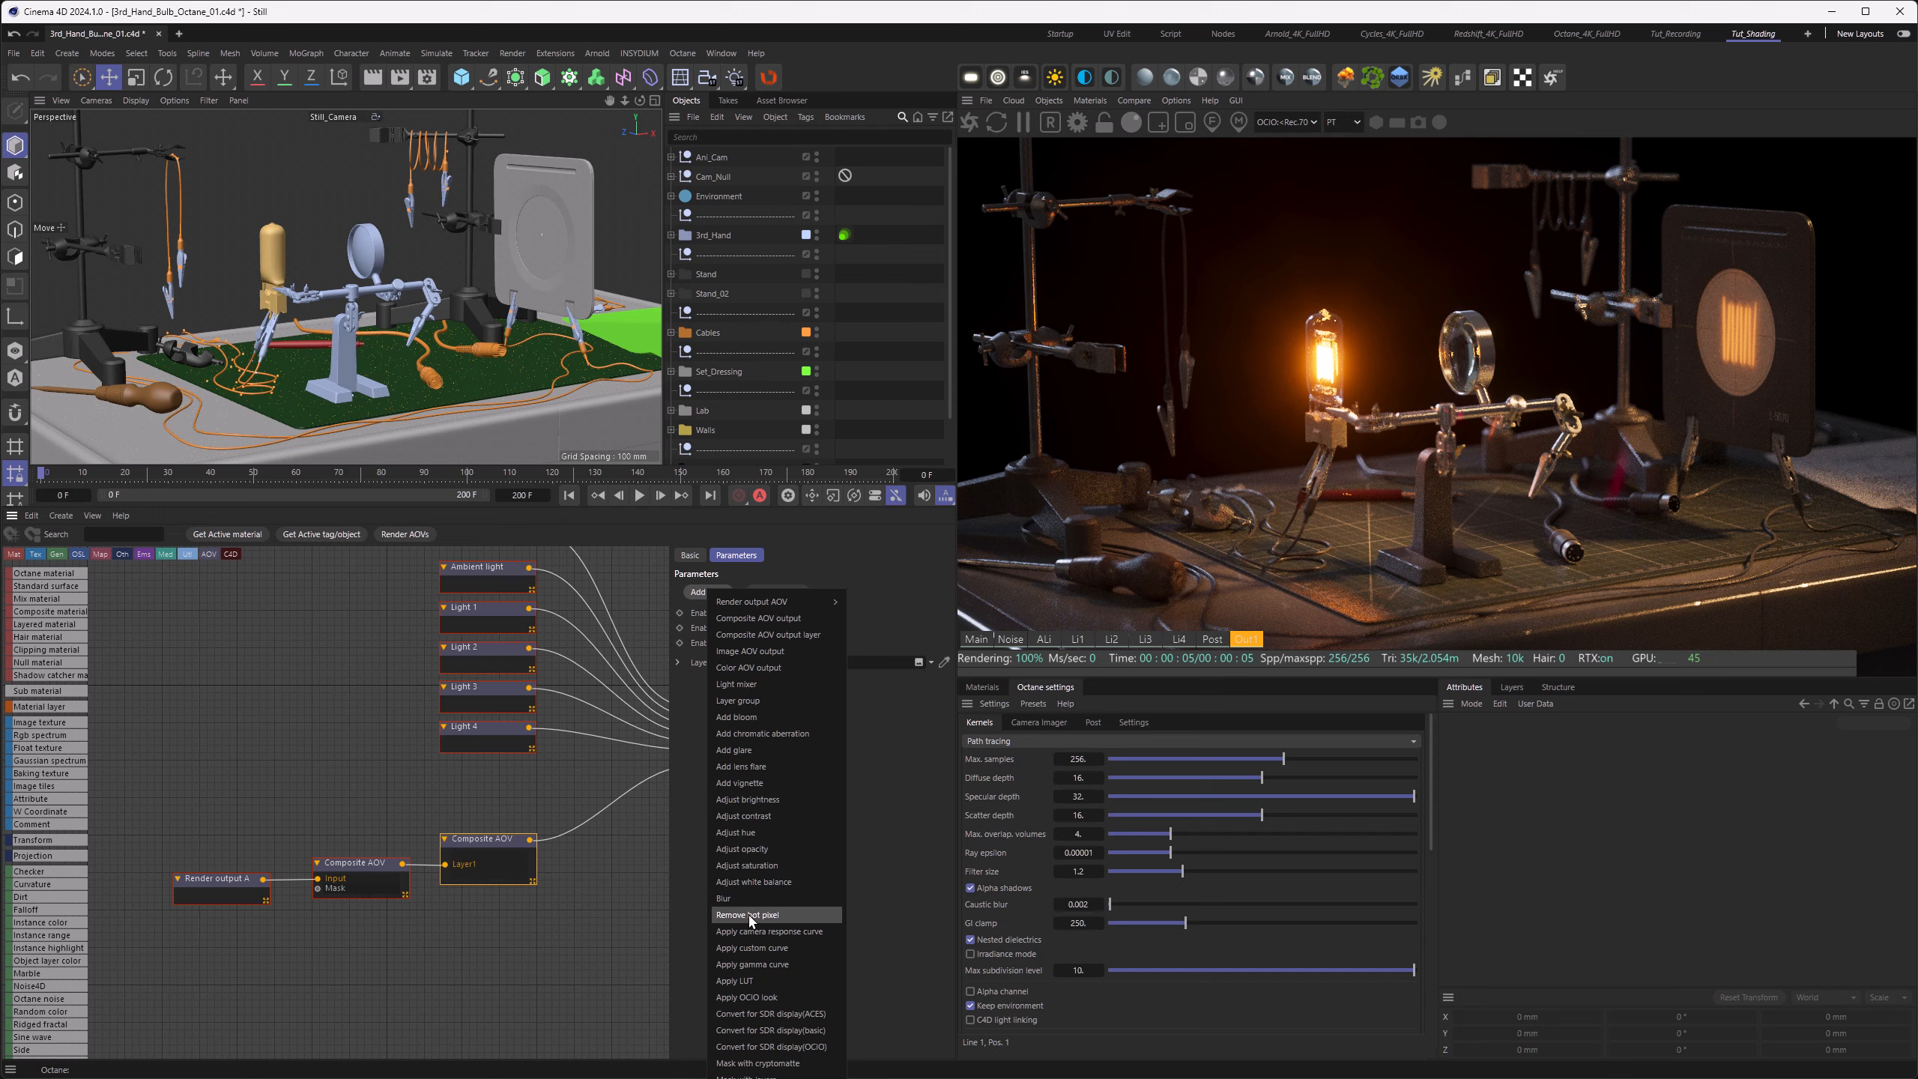
{"action": "left_click", "coordinate": [739, 785]}
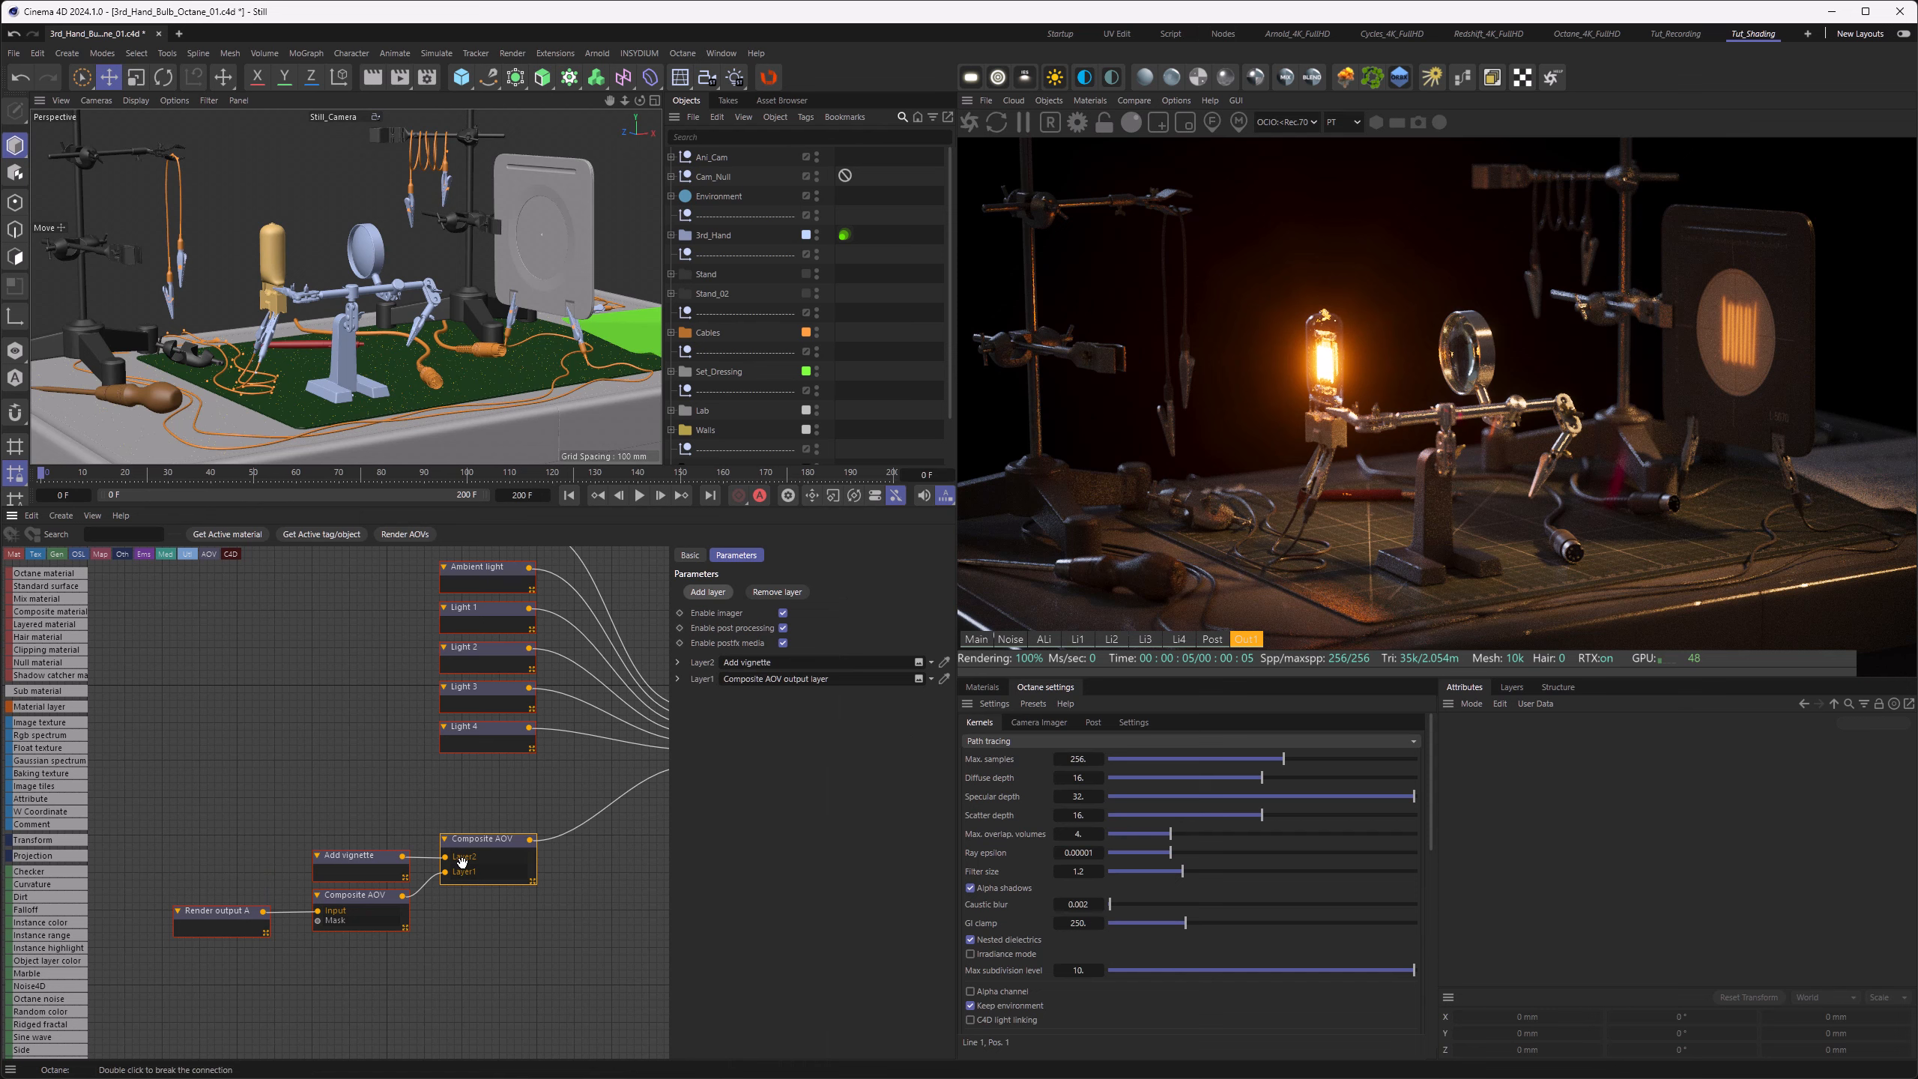
{"action": "left_click", "coordinate": [355, 849]}
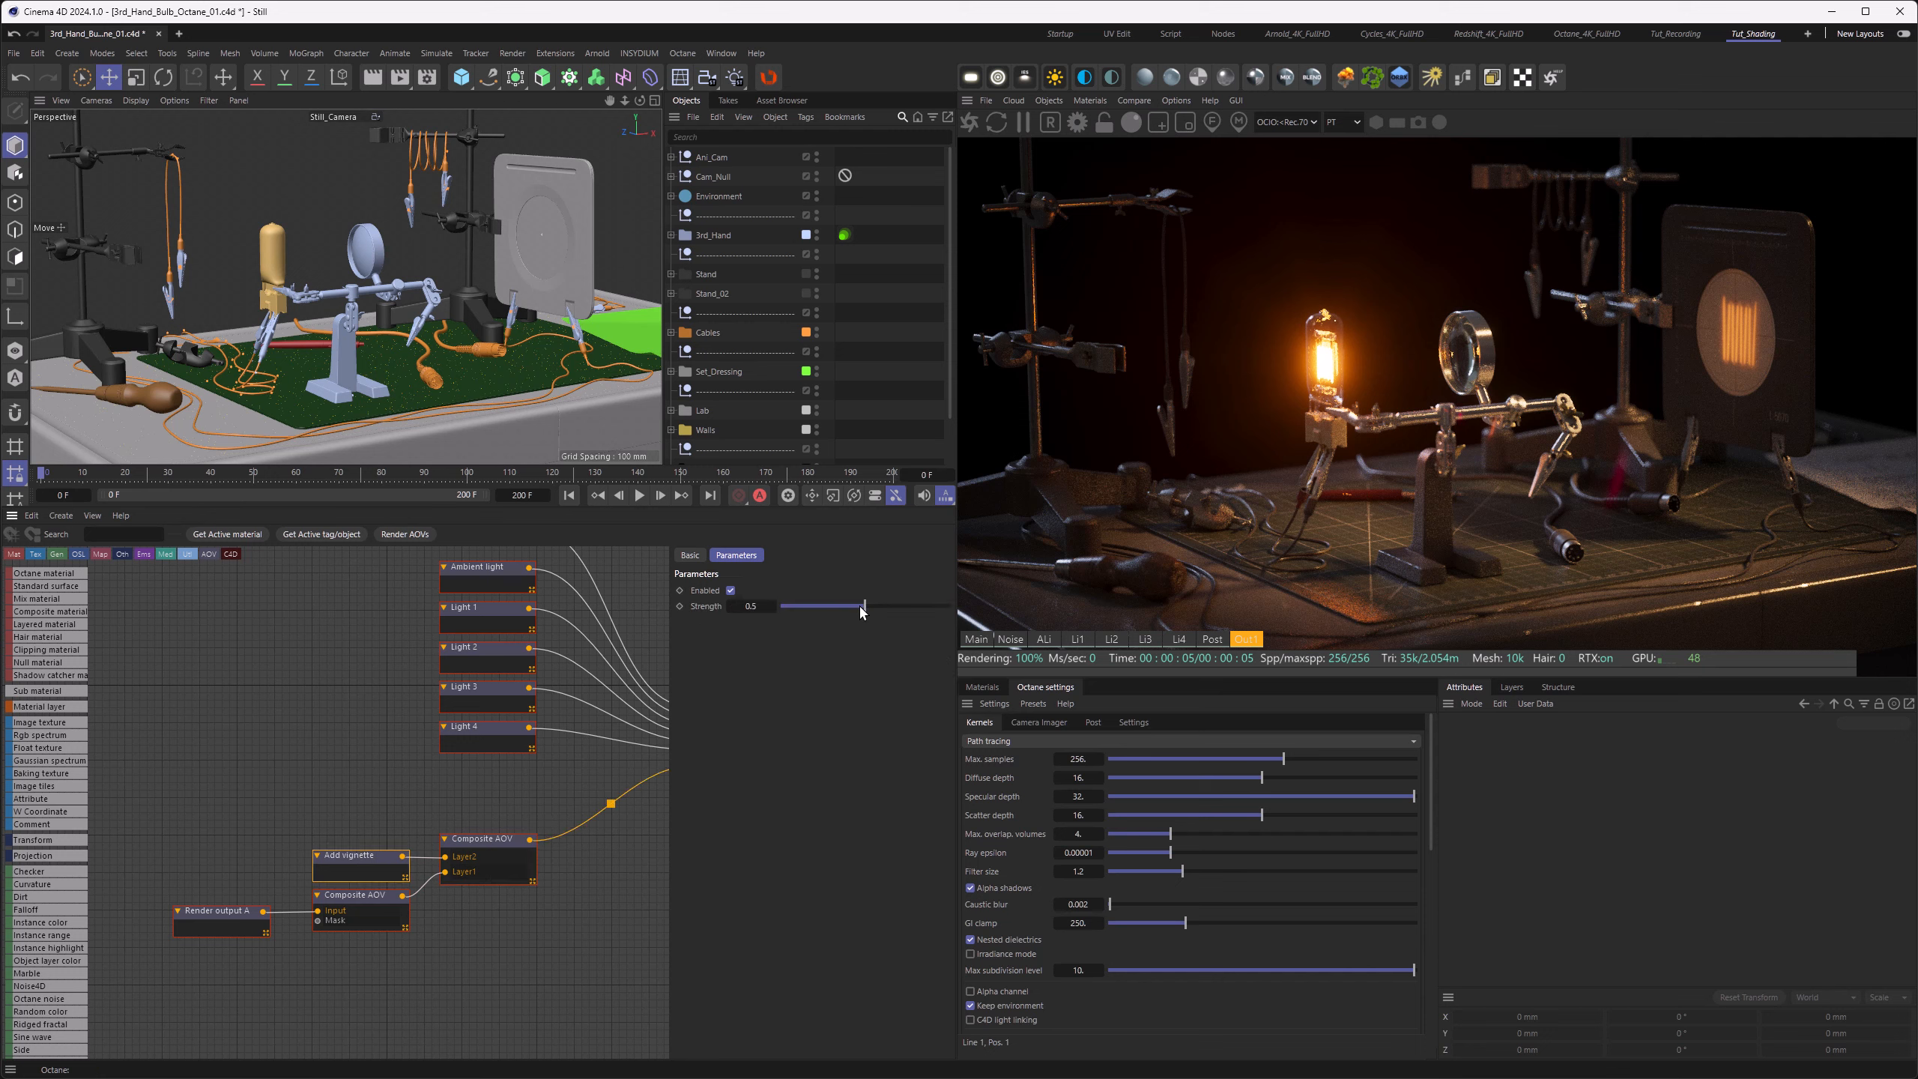
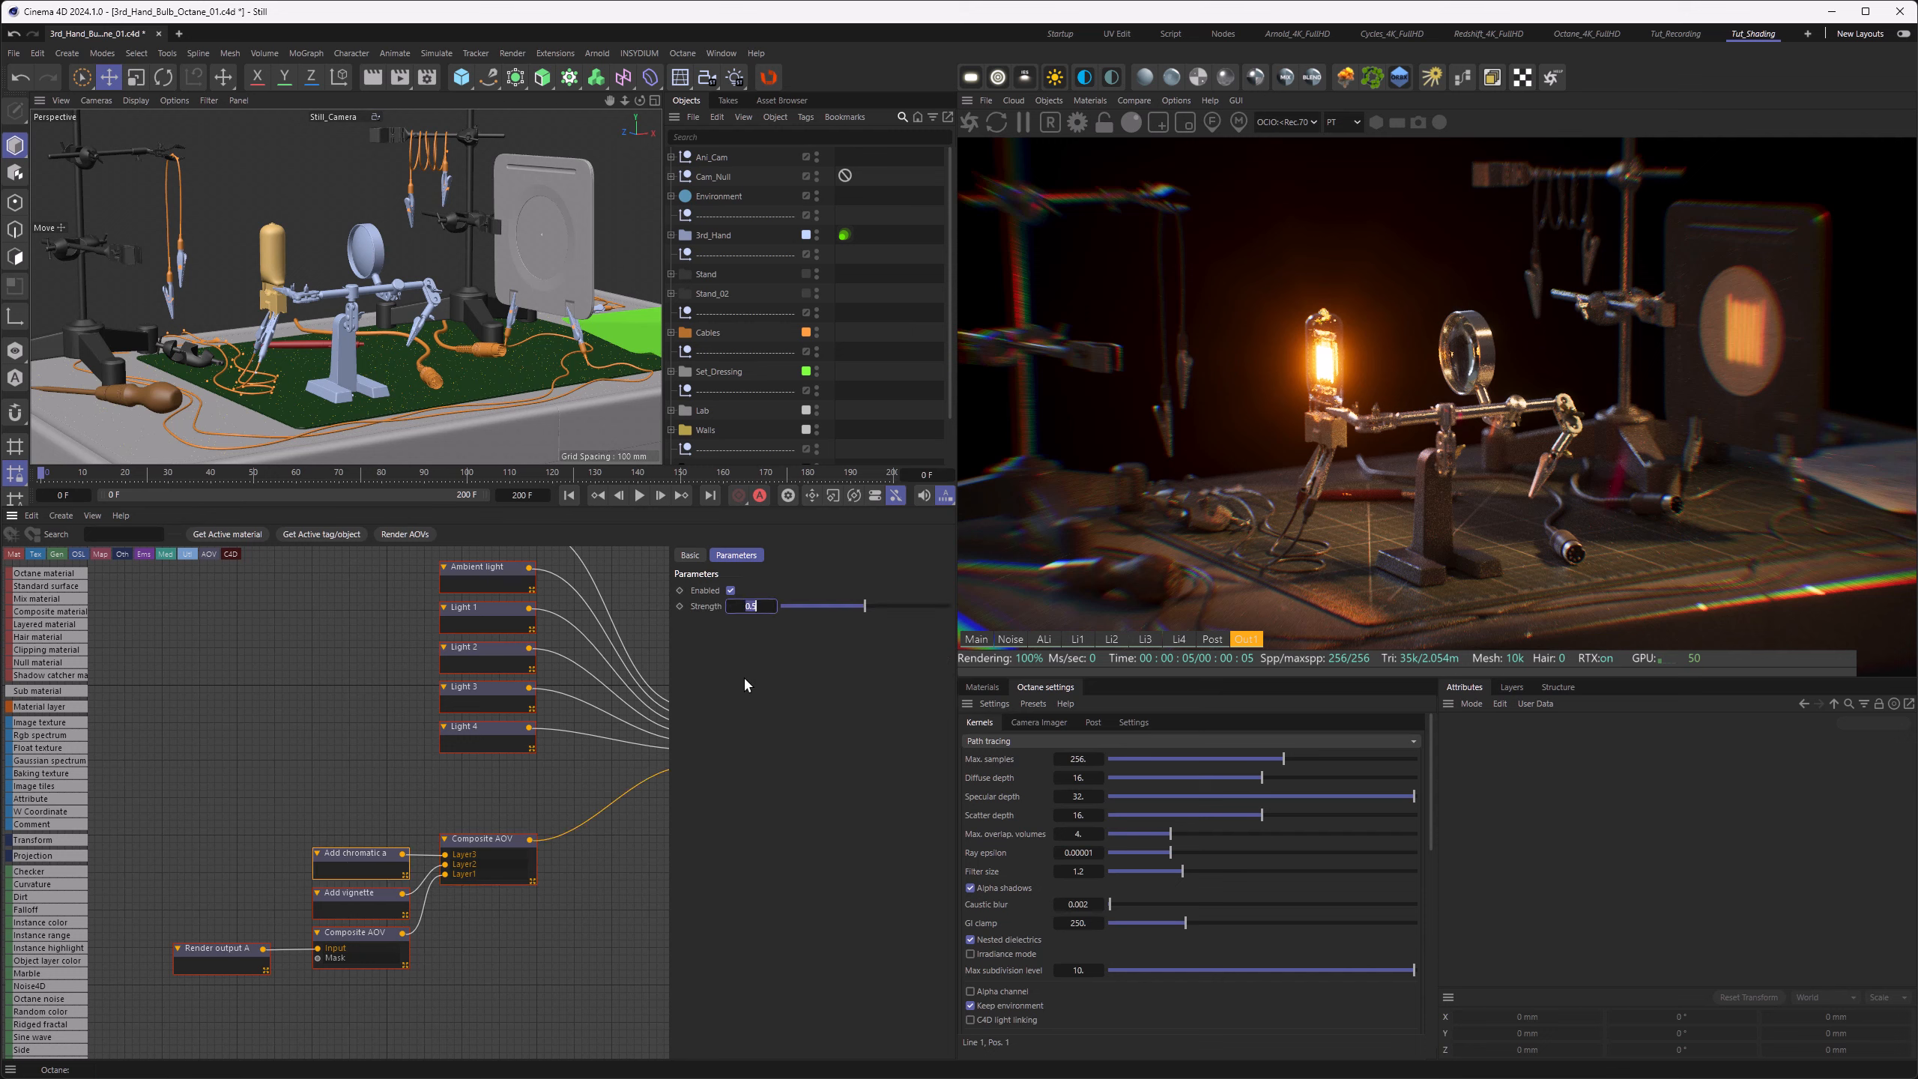
Step: Try a chromatic aberration strength of 0.001, set it to 0.1, and compare the Post pass with Out1
{"action": "type", "text": "0.001"}
{"action": "key", "text": "Return"}
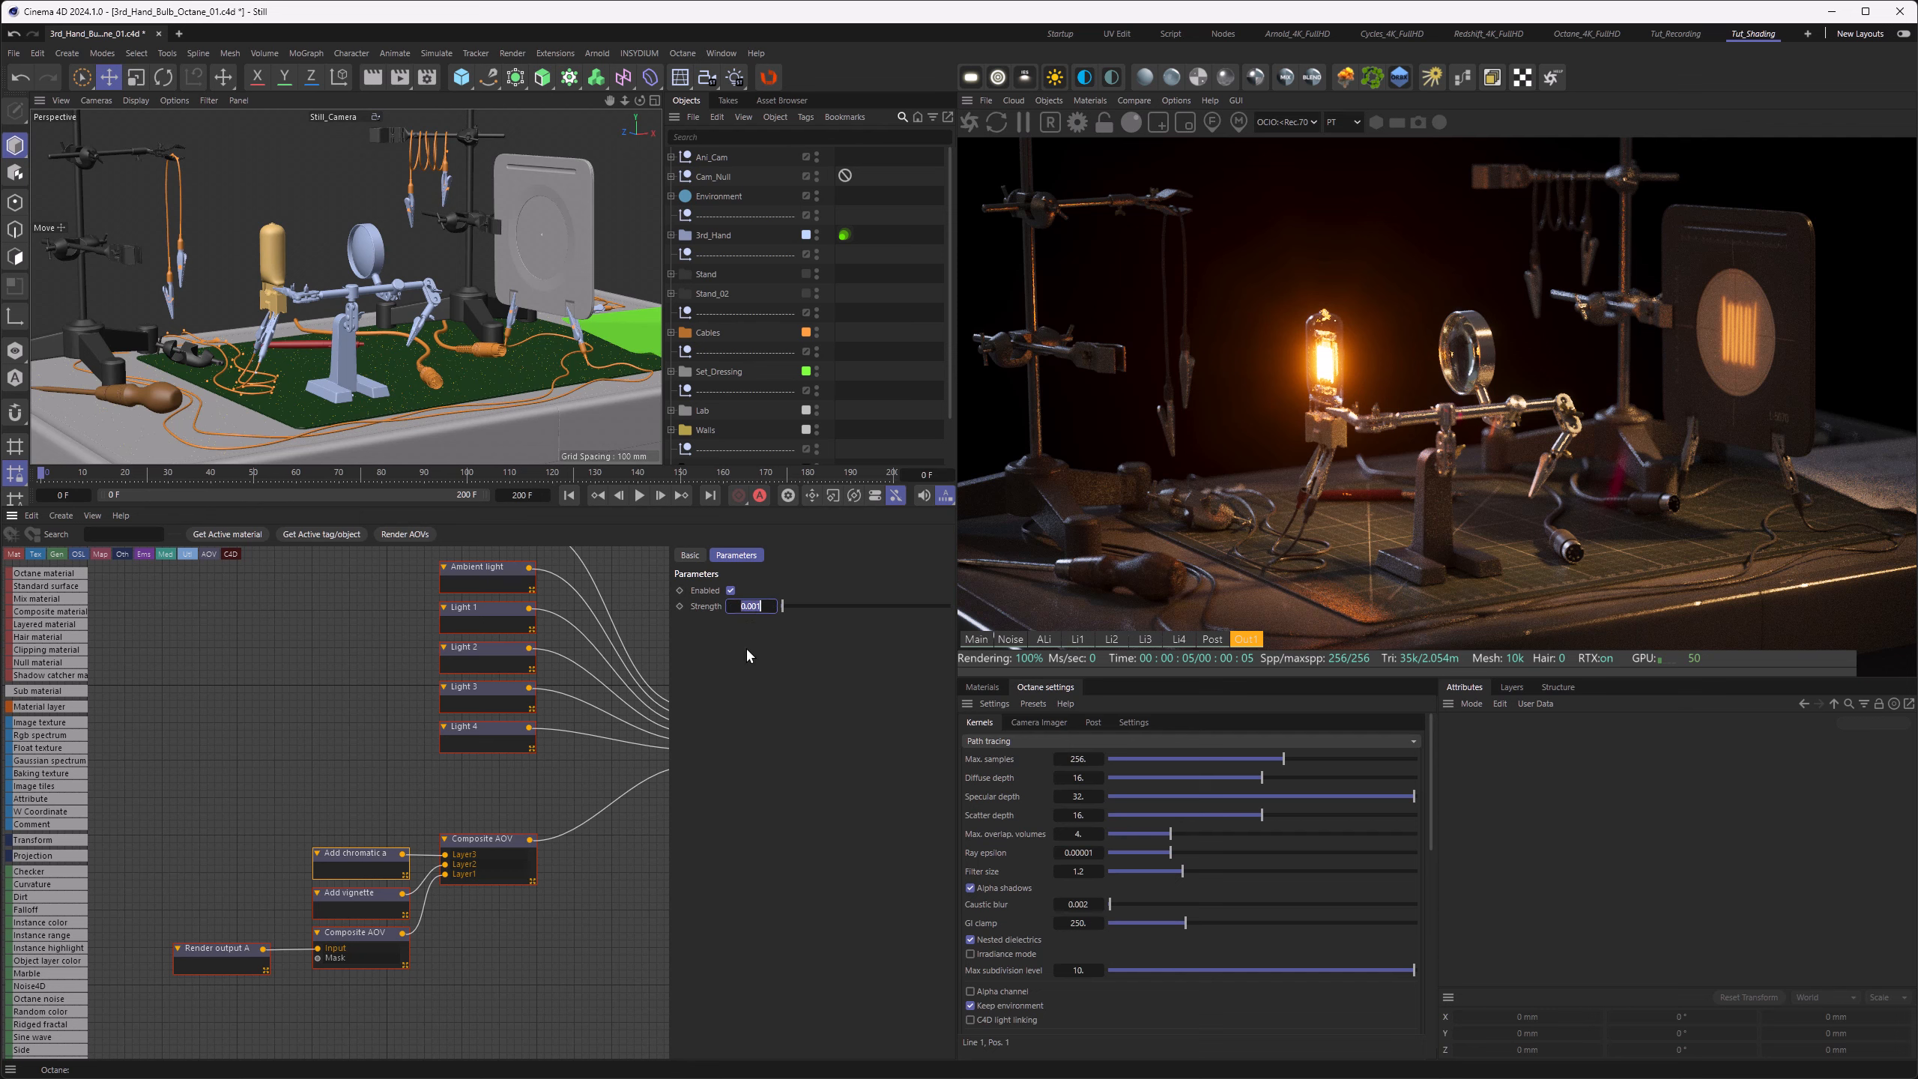
{"action": "key", "text": "Return"}
{"action": "left_click", "coordinate": [1208, 638]}
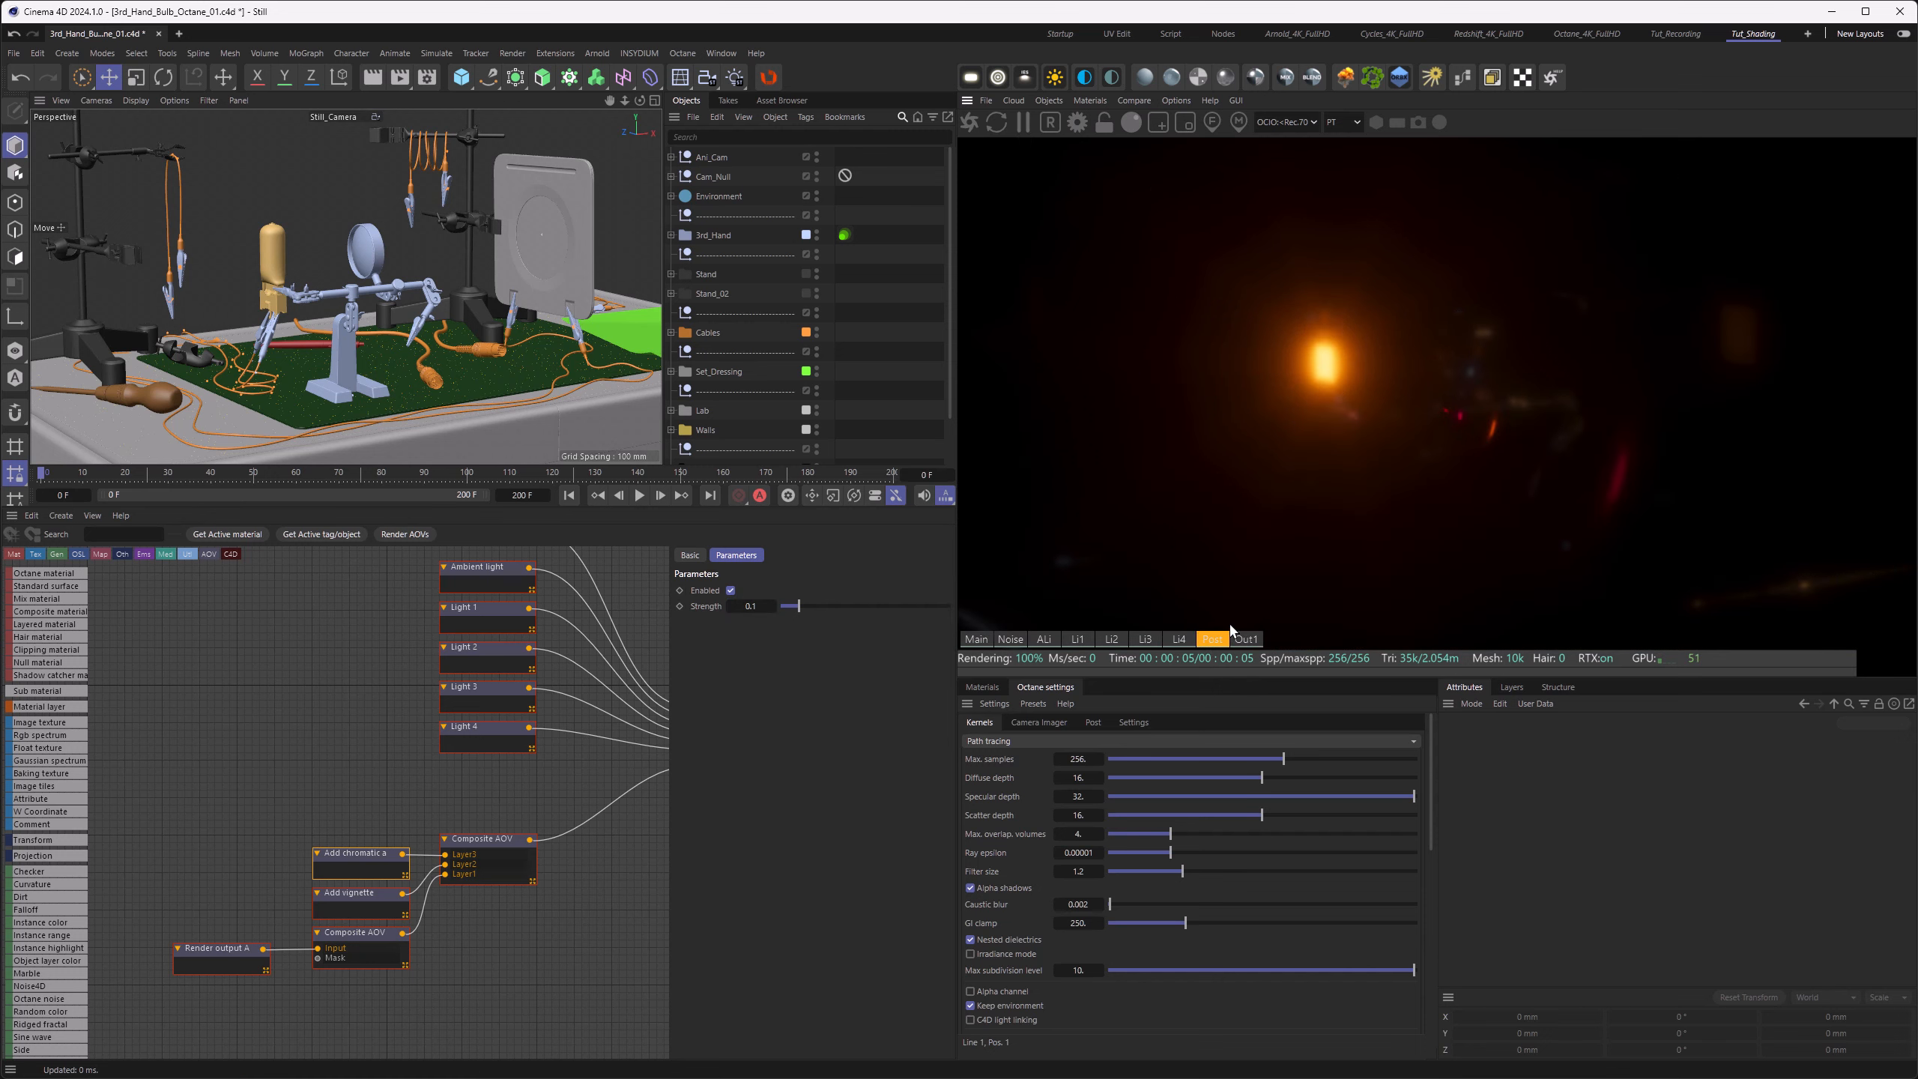
{"action": "left_click", "coordinate": [1243, 638]}
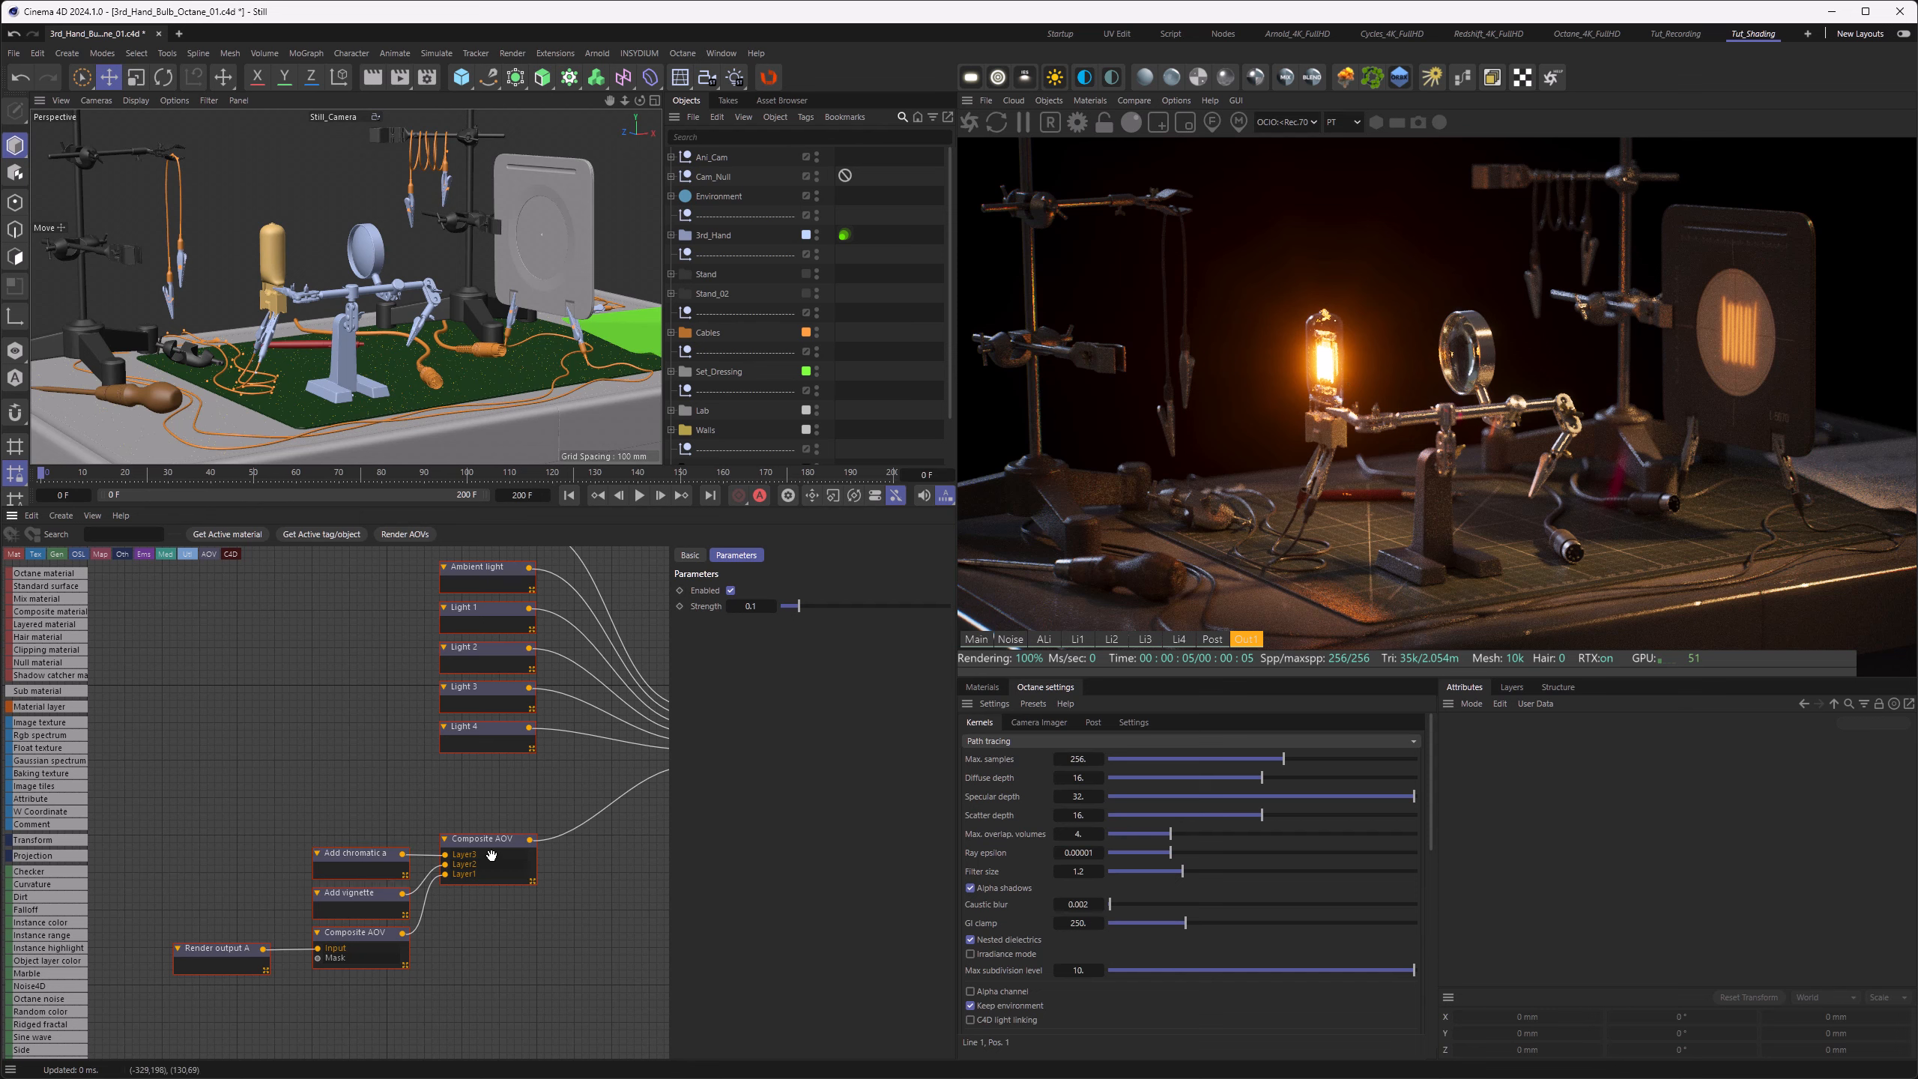
Step: Disable post processing on both the Render output AOV node and the Composite AOV output node
{"action": "left_click", "coordinate": [354, 937]}
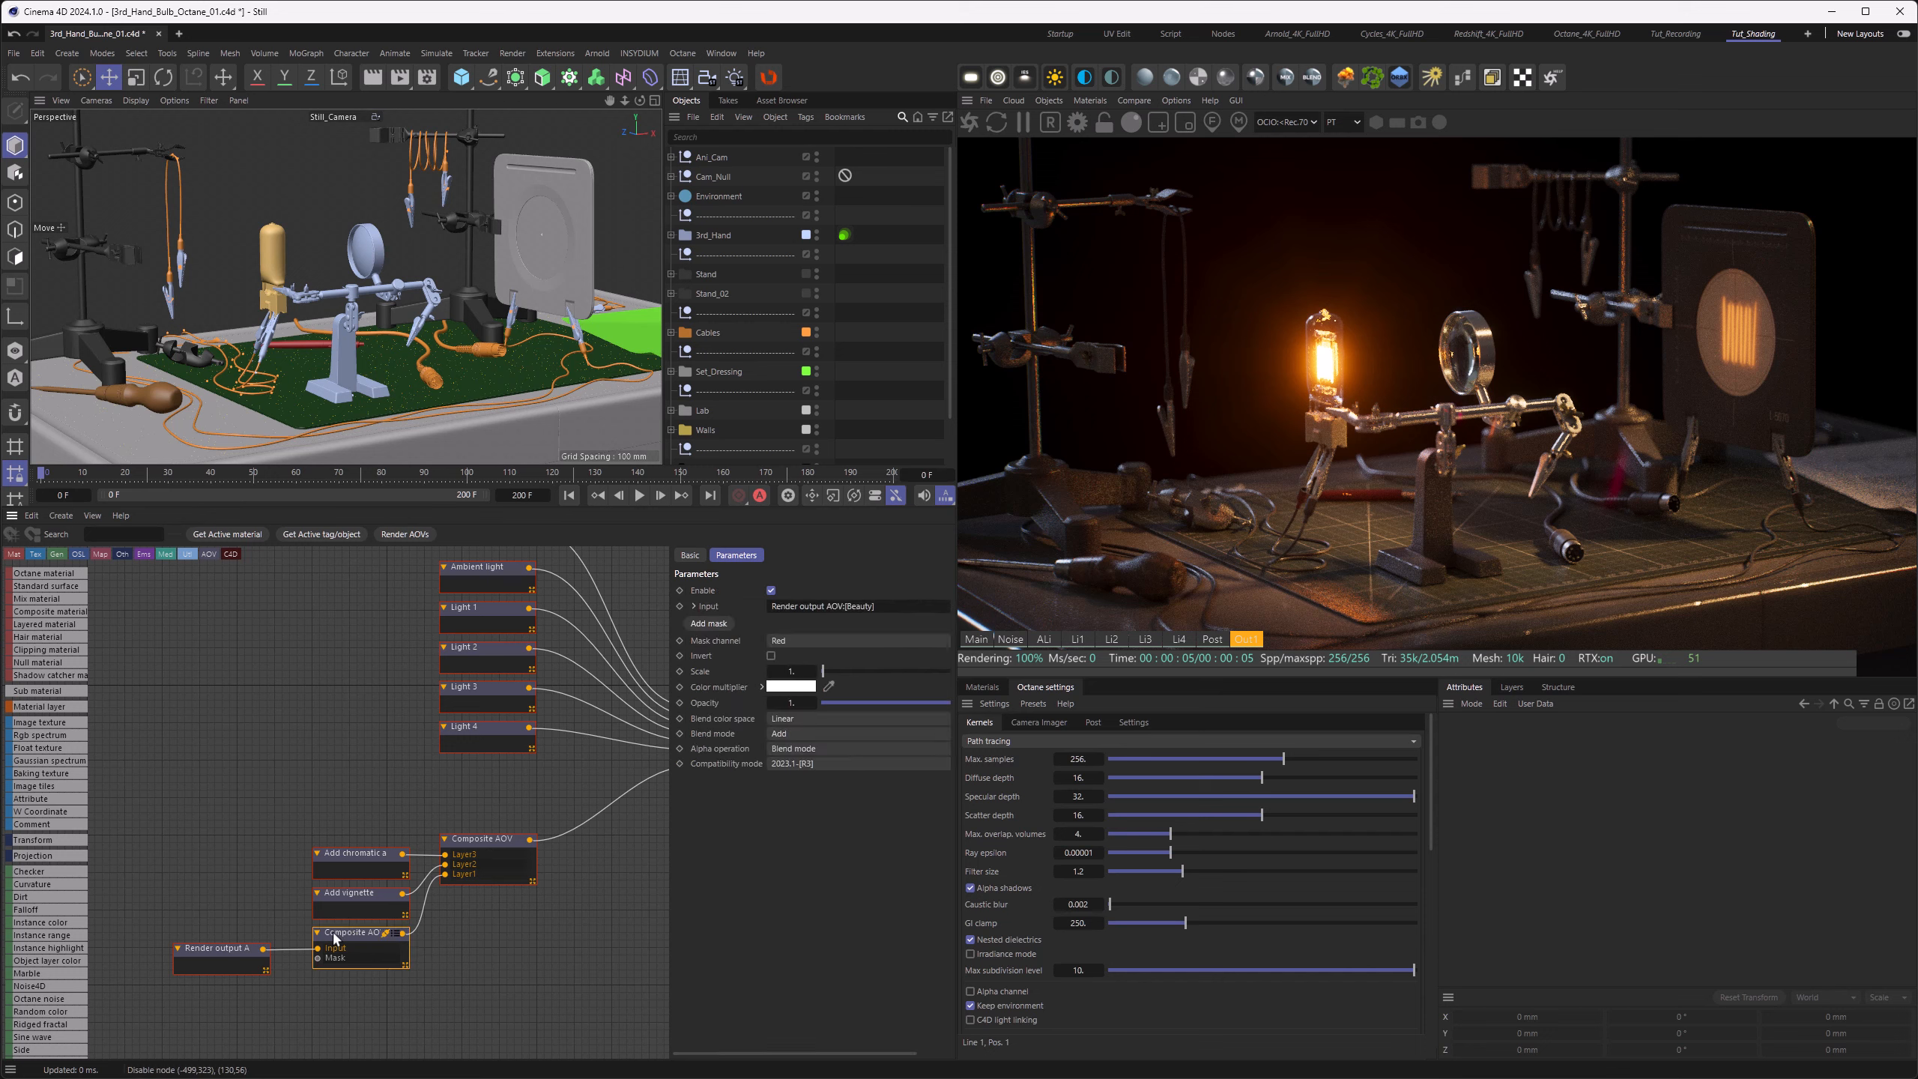
{"action": "left_click", "coordinate": [225, 942]}
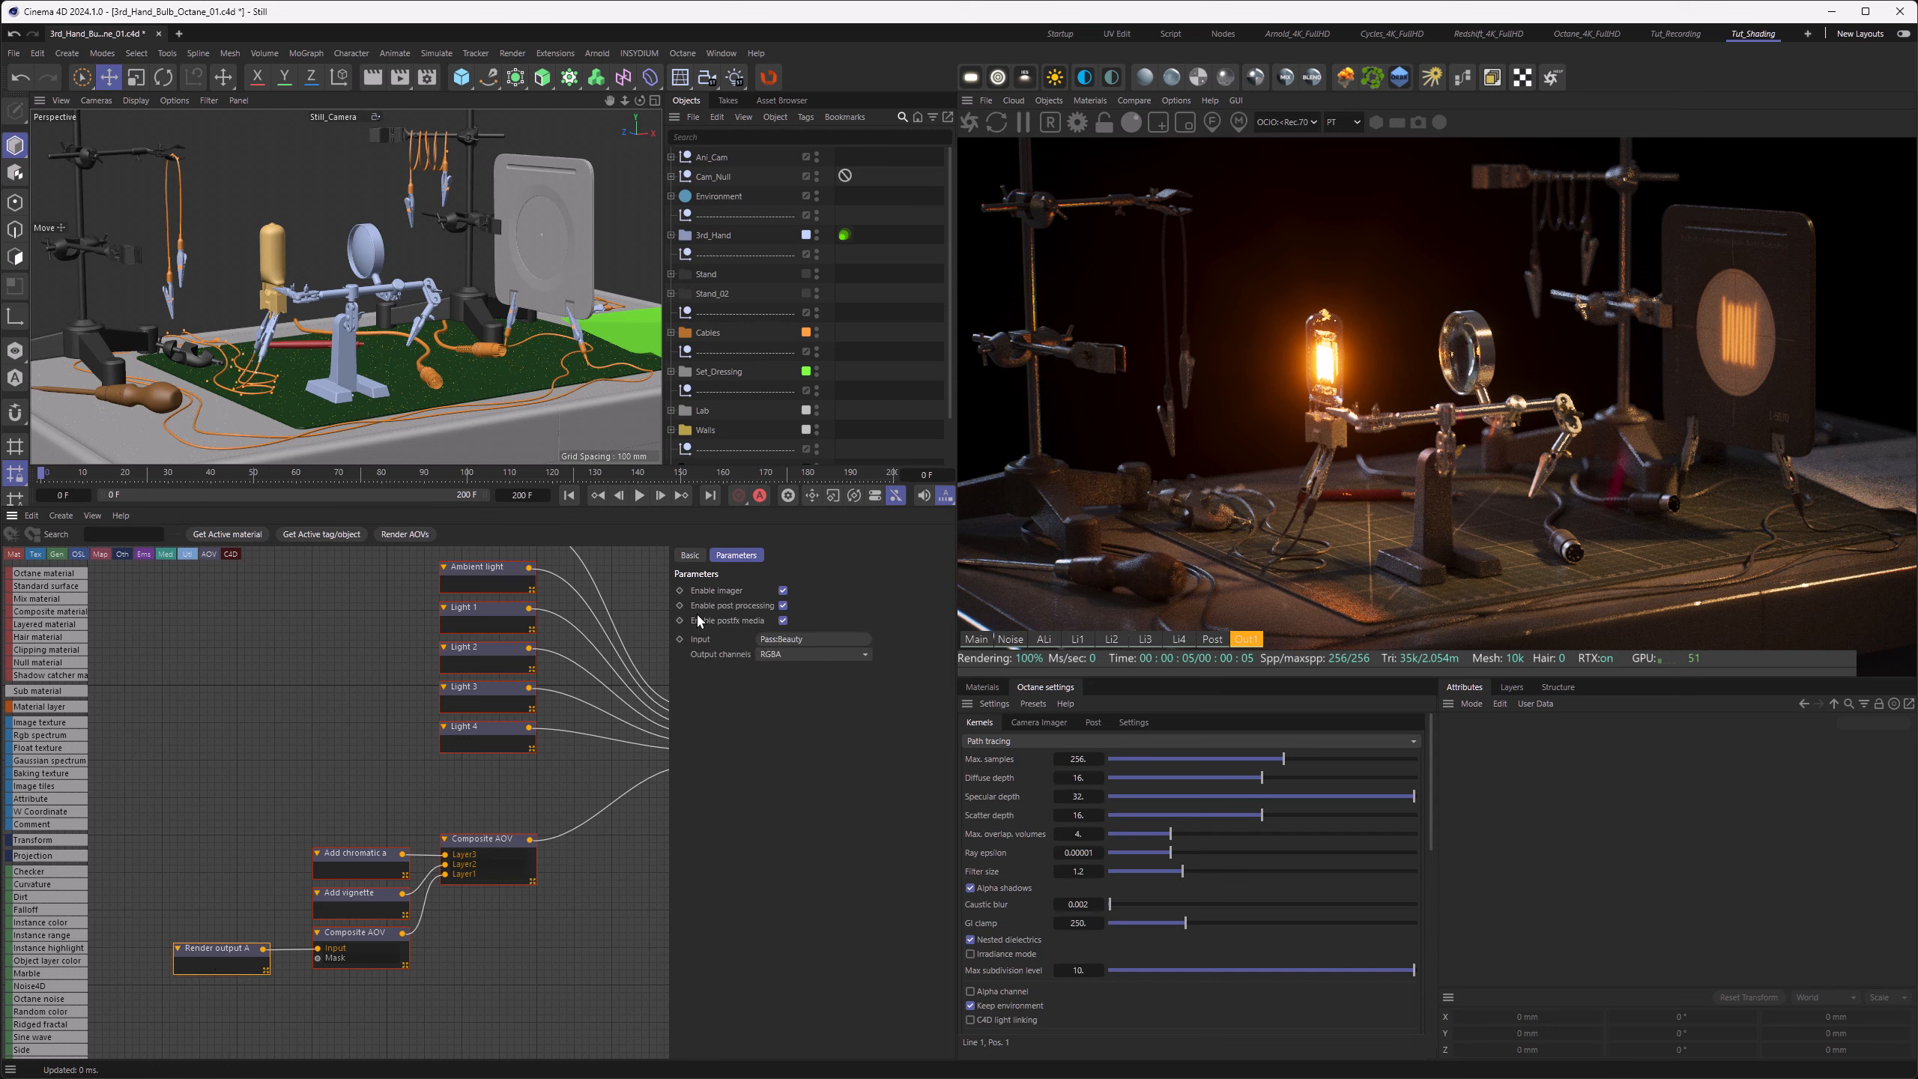
{"action": "left_click", "coordinate": [783, 606]}
{"action": "left_click", "coordinate": [484, 856]}
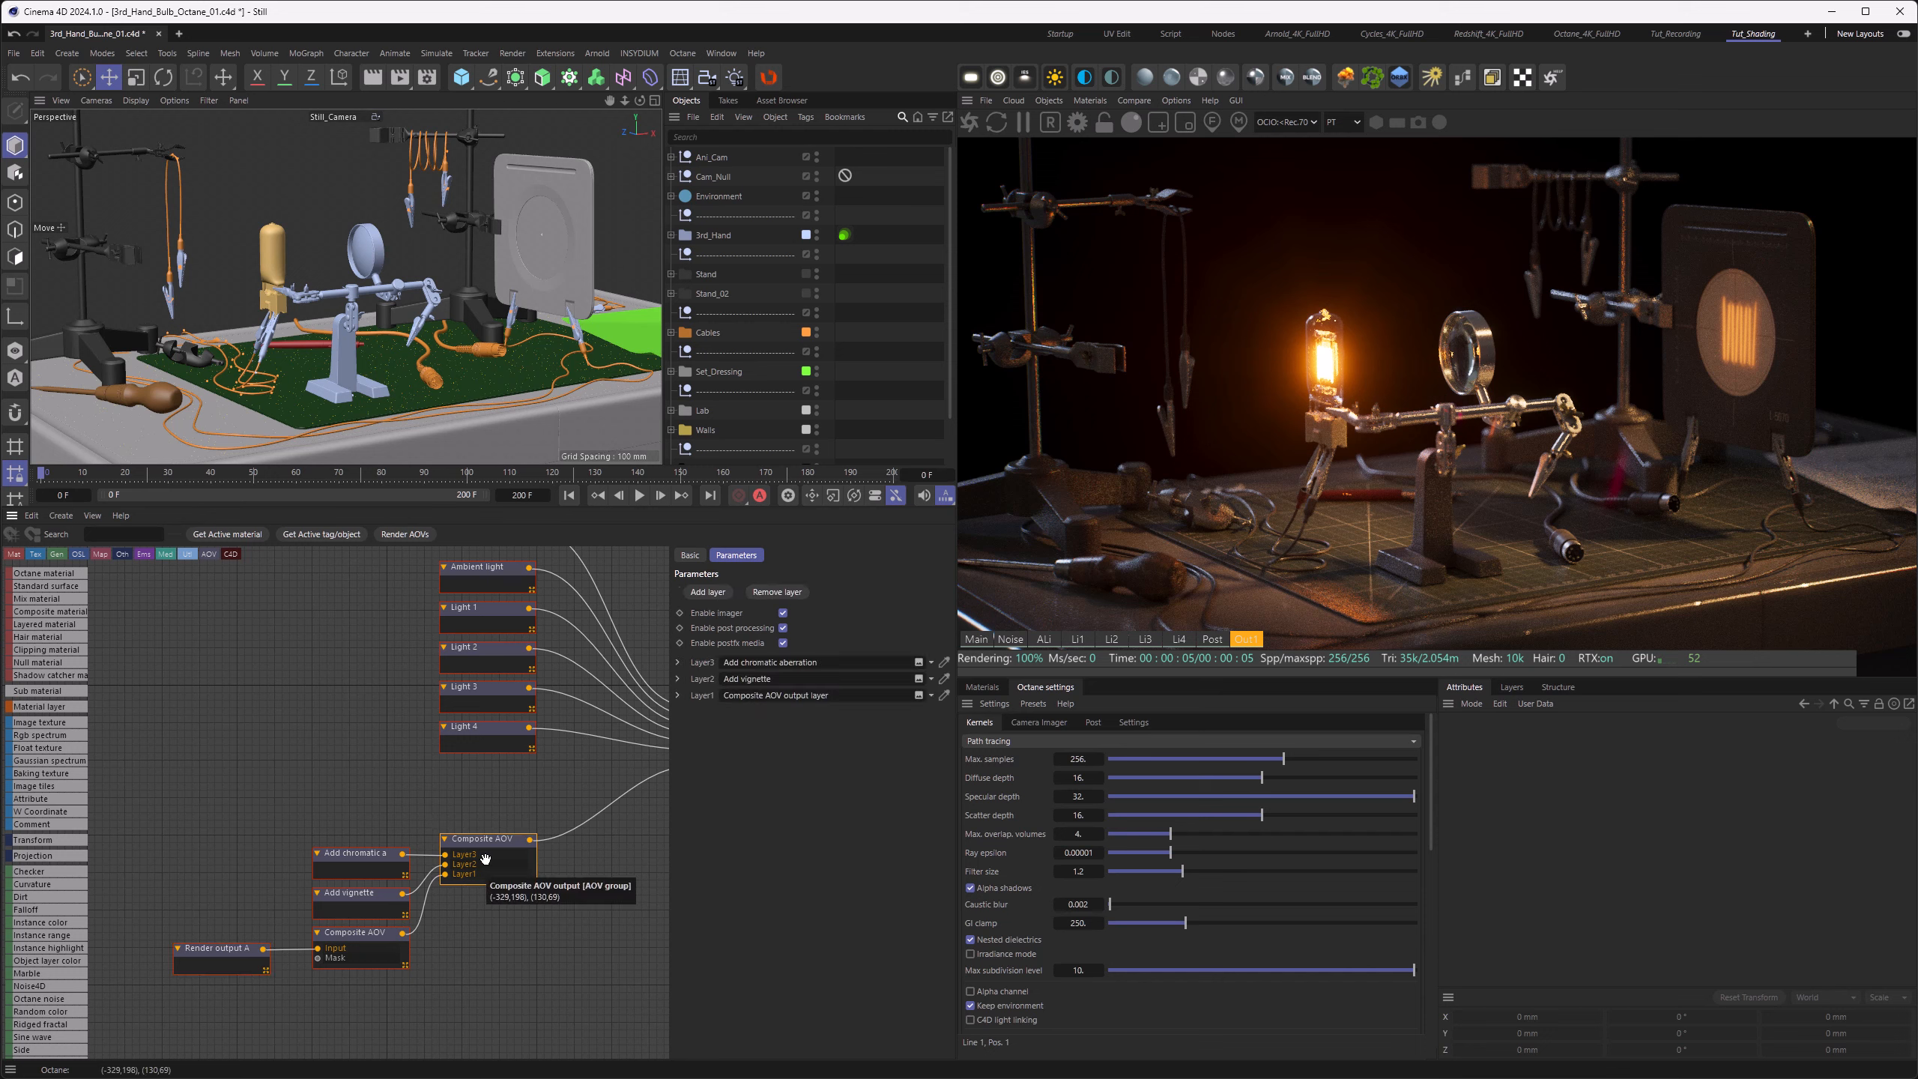
{"action": "left_click", "coordinate": [783, 628]}
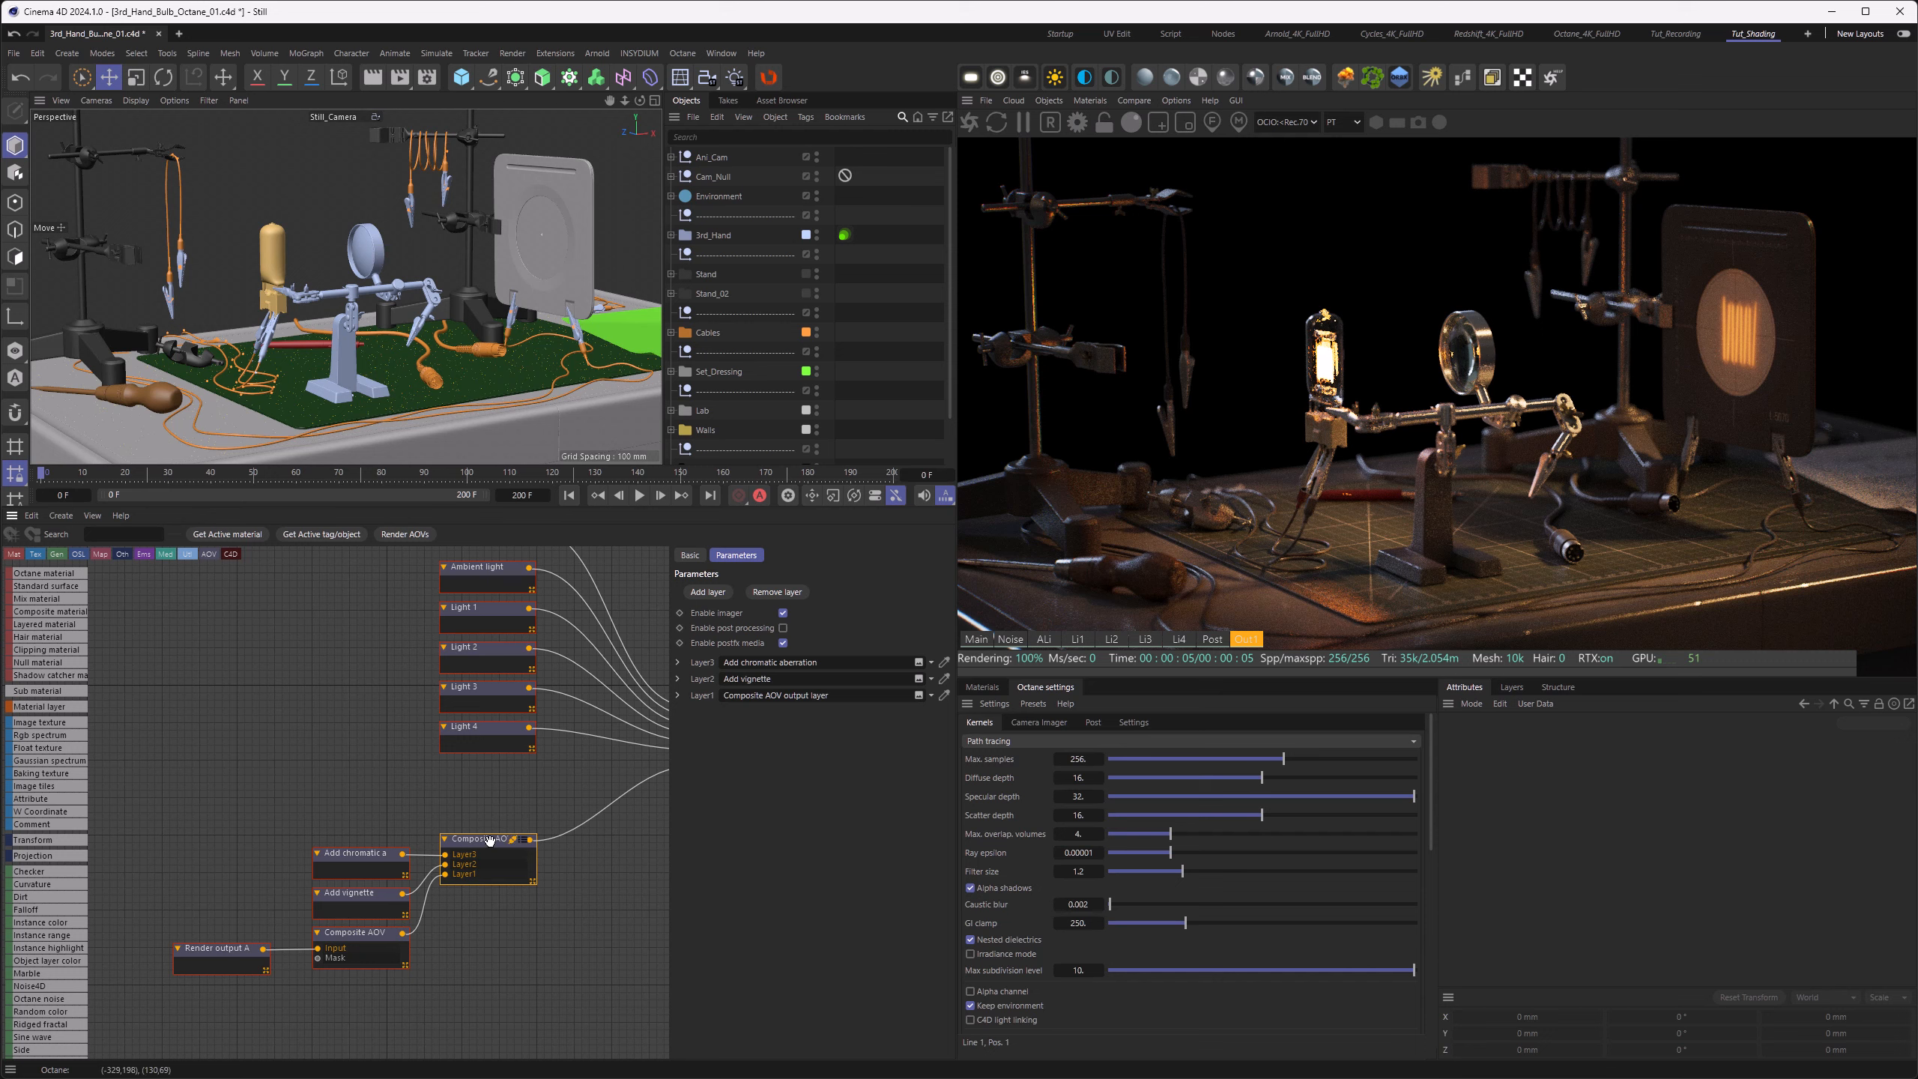
Step: Add an Add bloom layer to the Composite AOV output with strength about 0.56 and spread start about 0.00036
{"action": "left_click", "coordinate": [707, 592]}
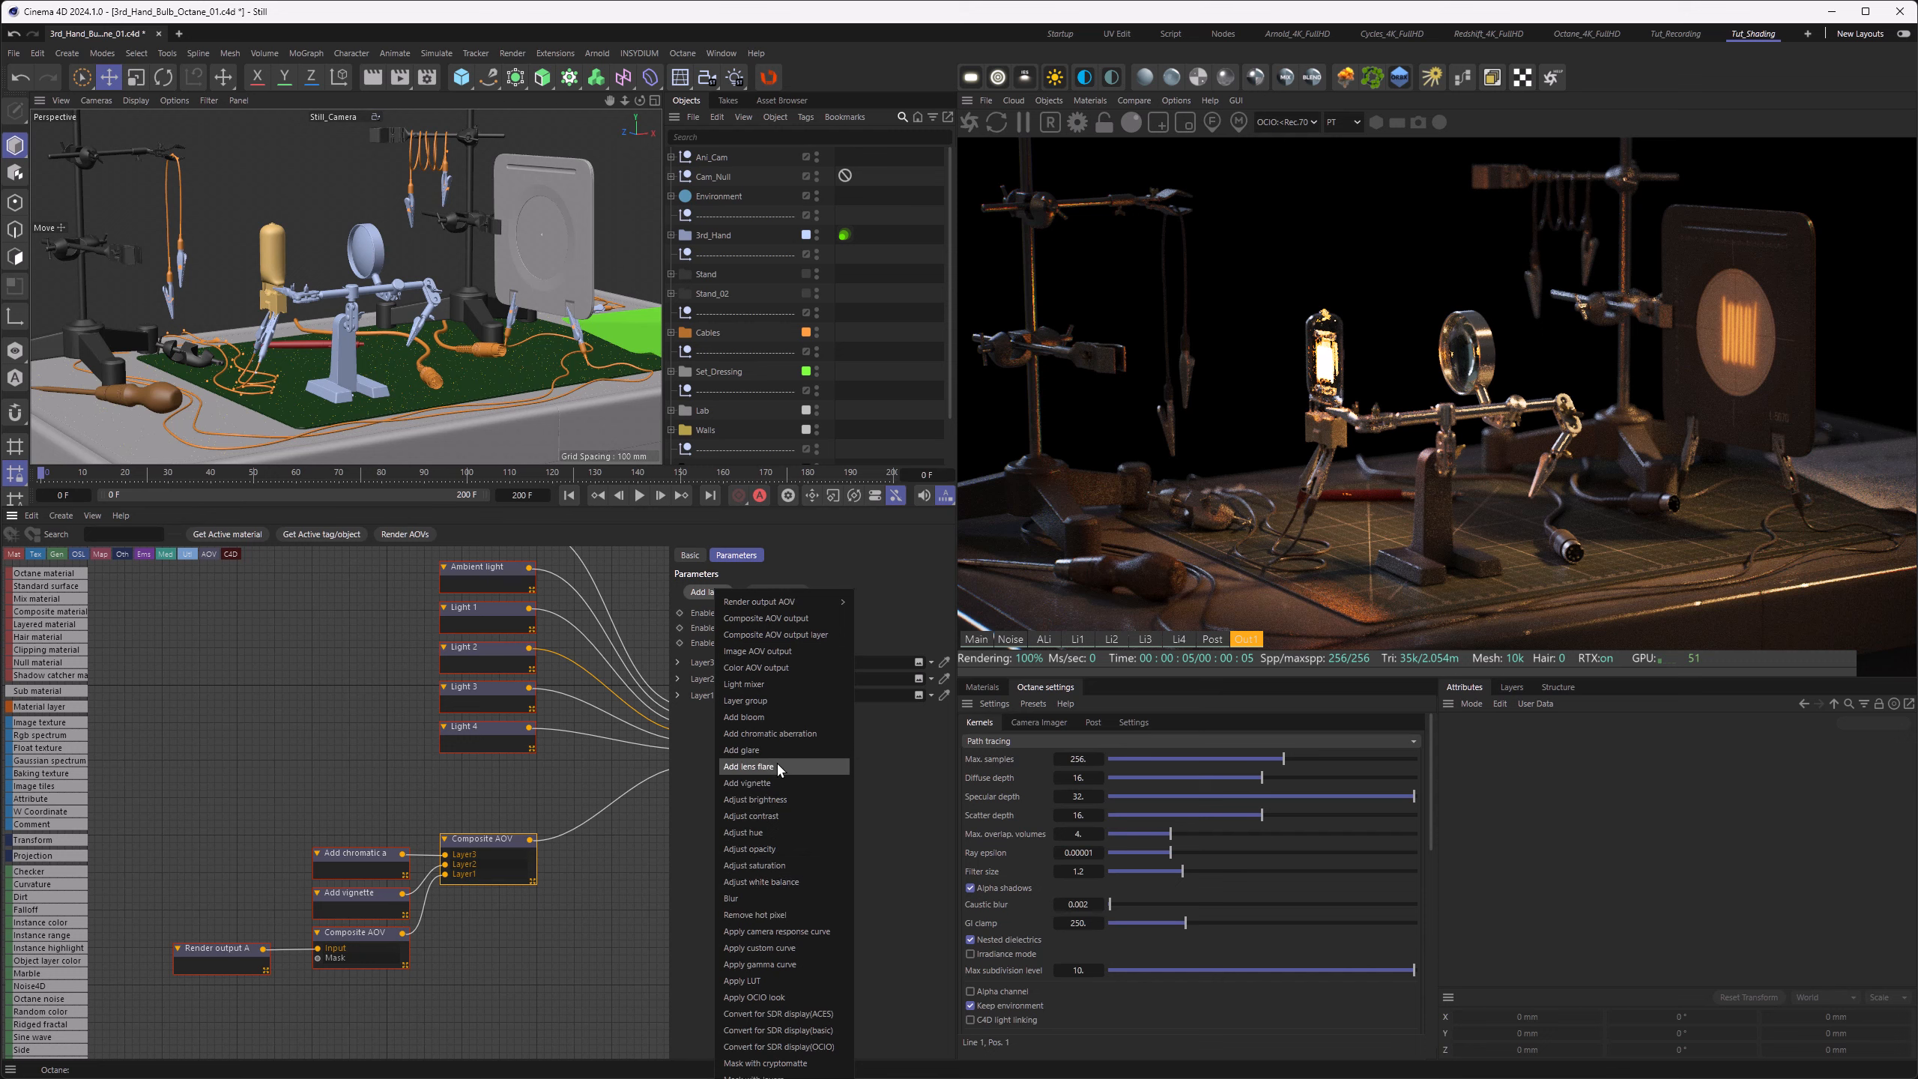
{"action": "left_click", "coordinate": [770, 719]}
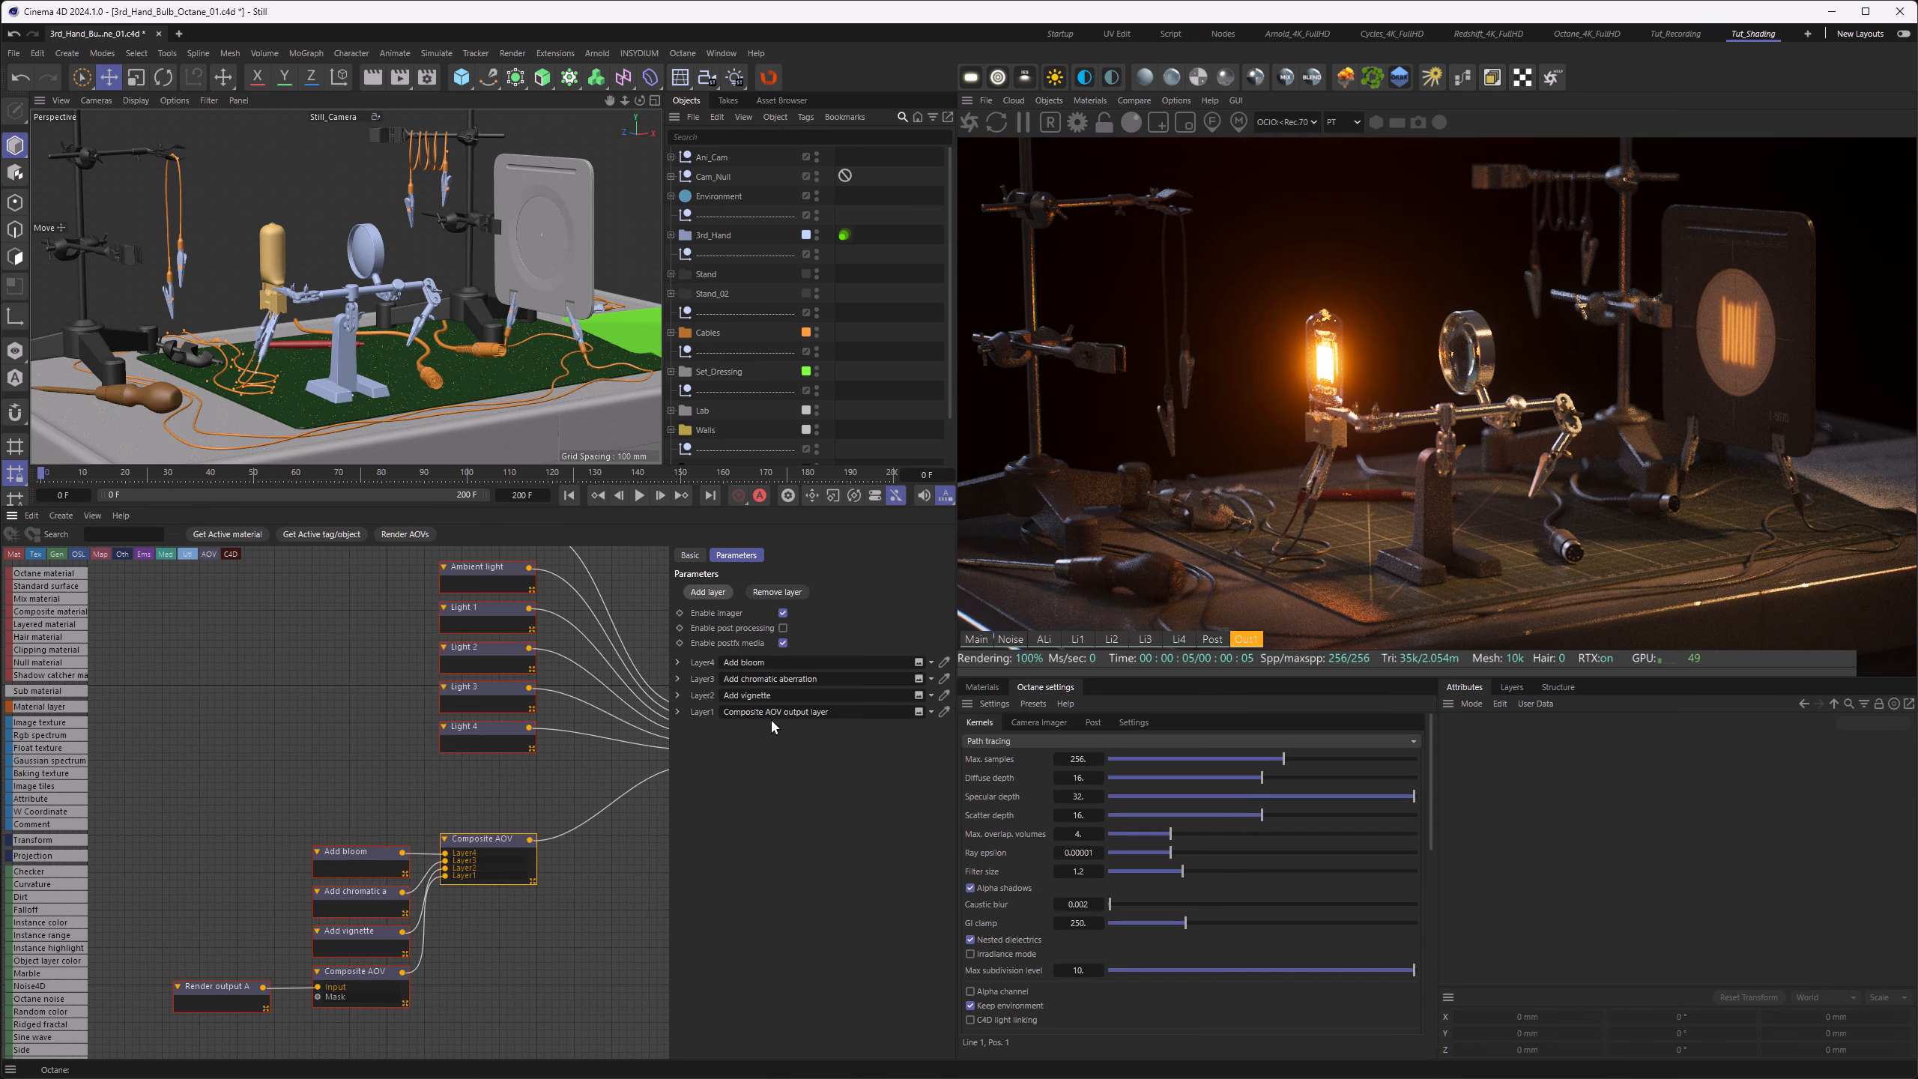
{"action": "left_click", "coordinate": [385, 869]}
{"action": "left_click", "coordinate": [870, 606]}
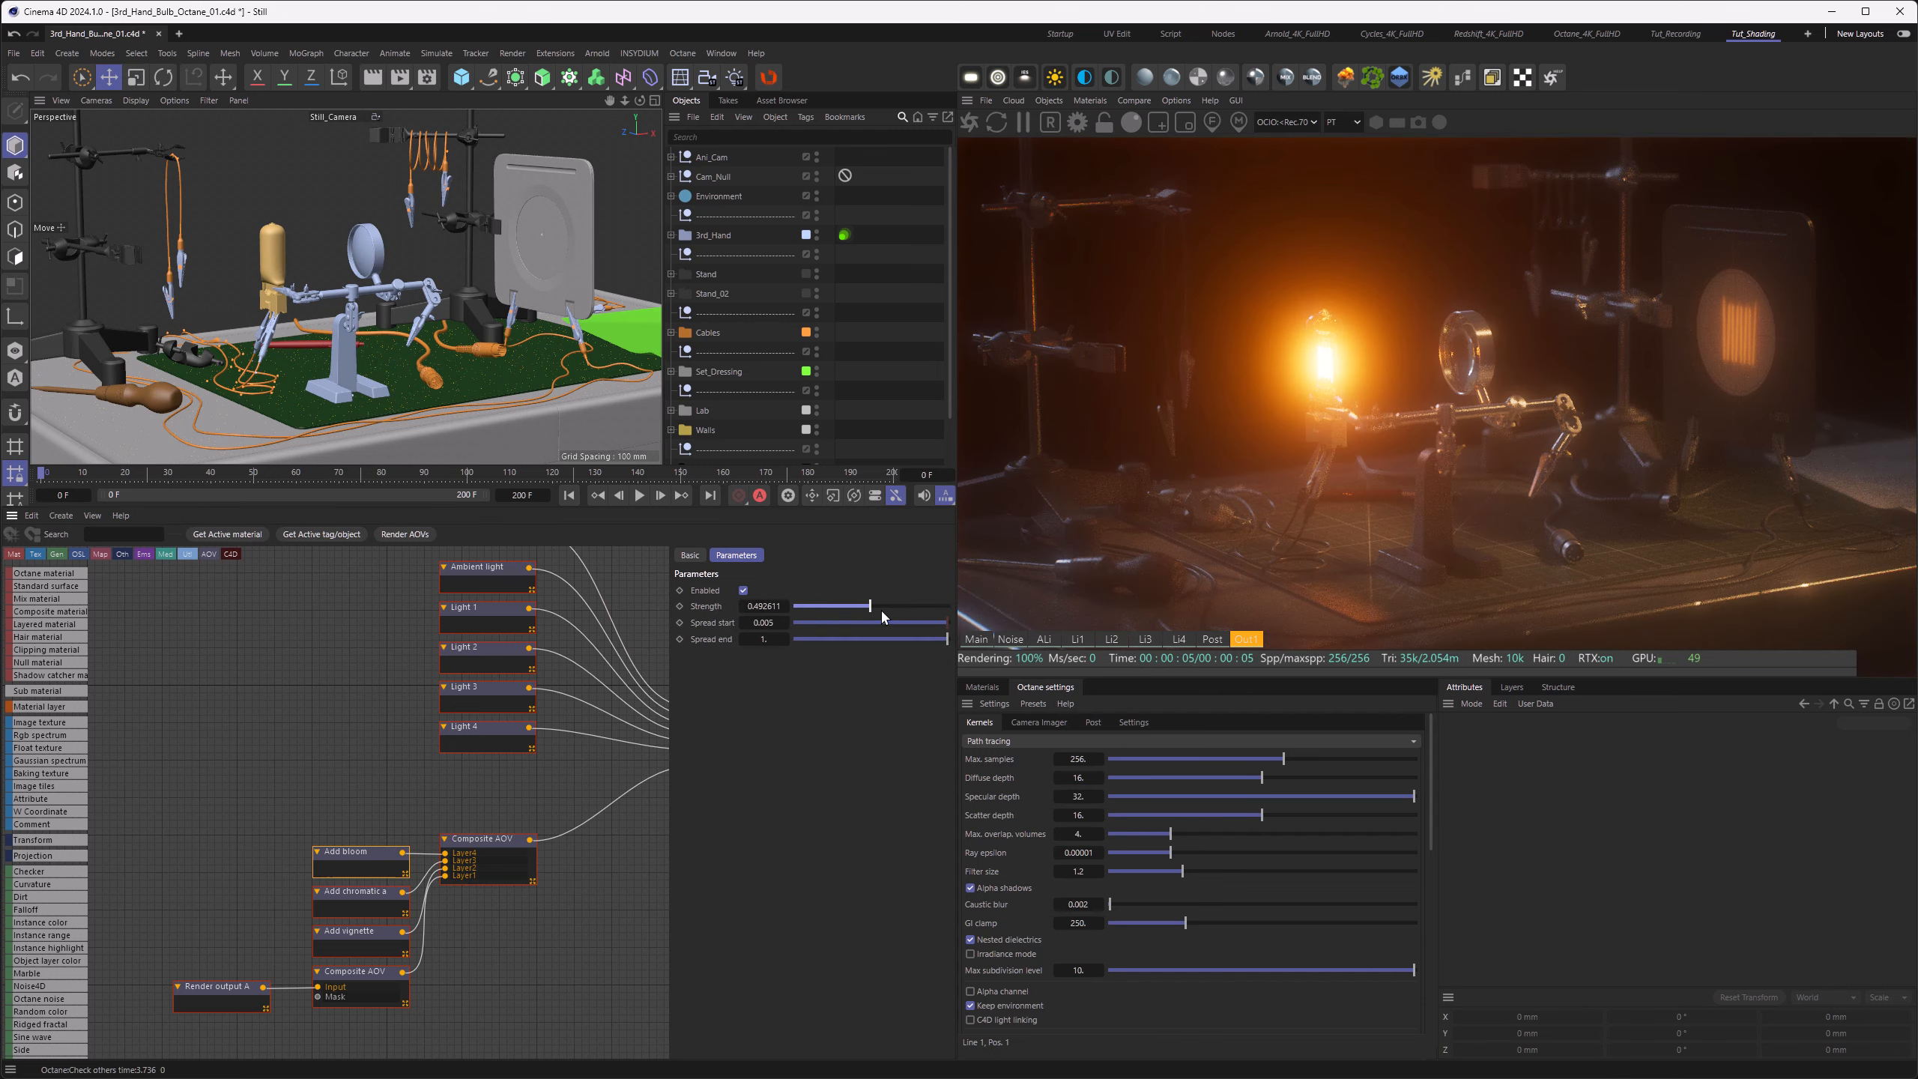
{"action": "left_click", "coordinate": [881, 608]}
{"action": "left_click", "coordinate": [850, 622]}
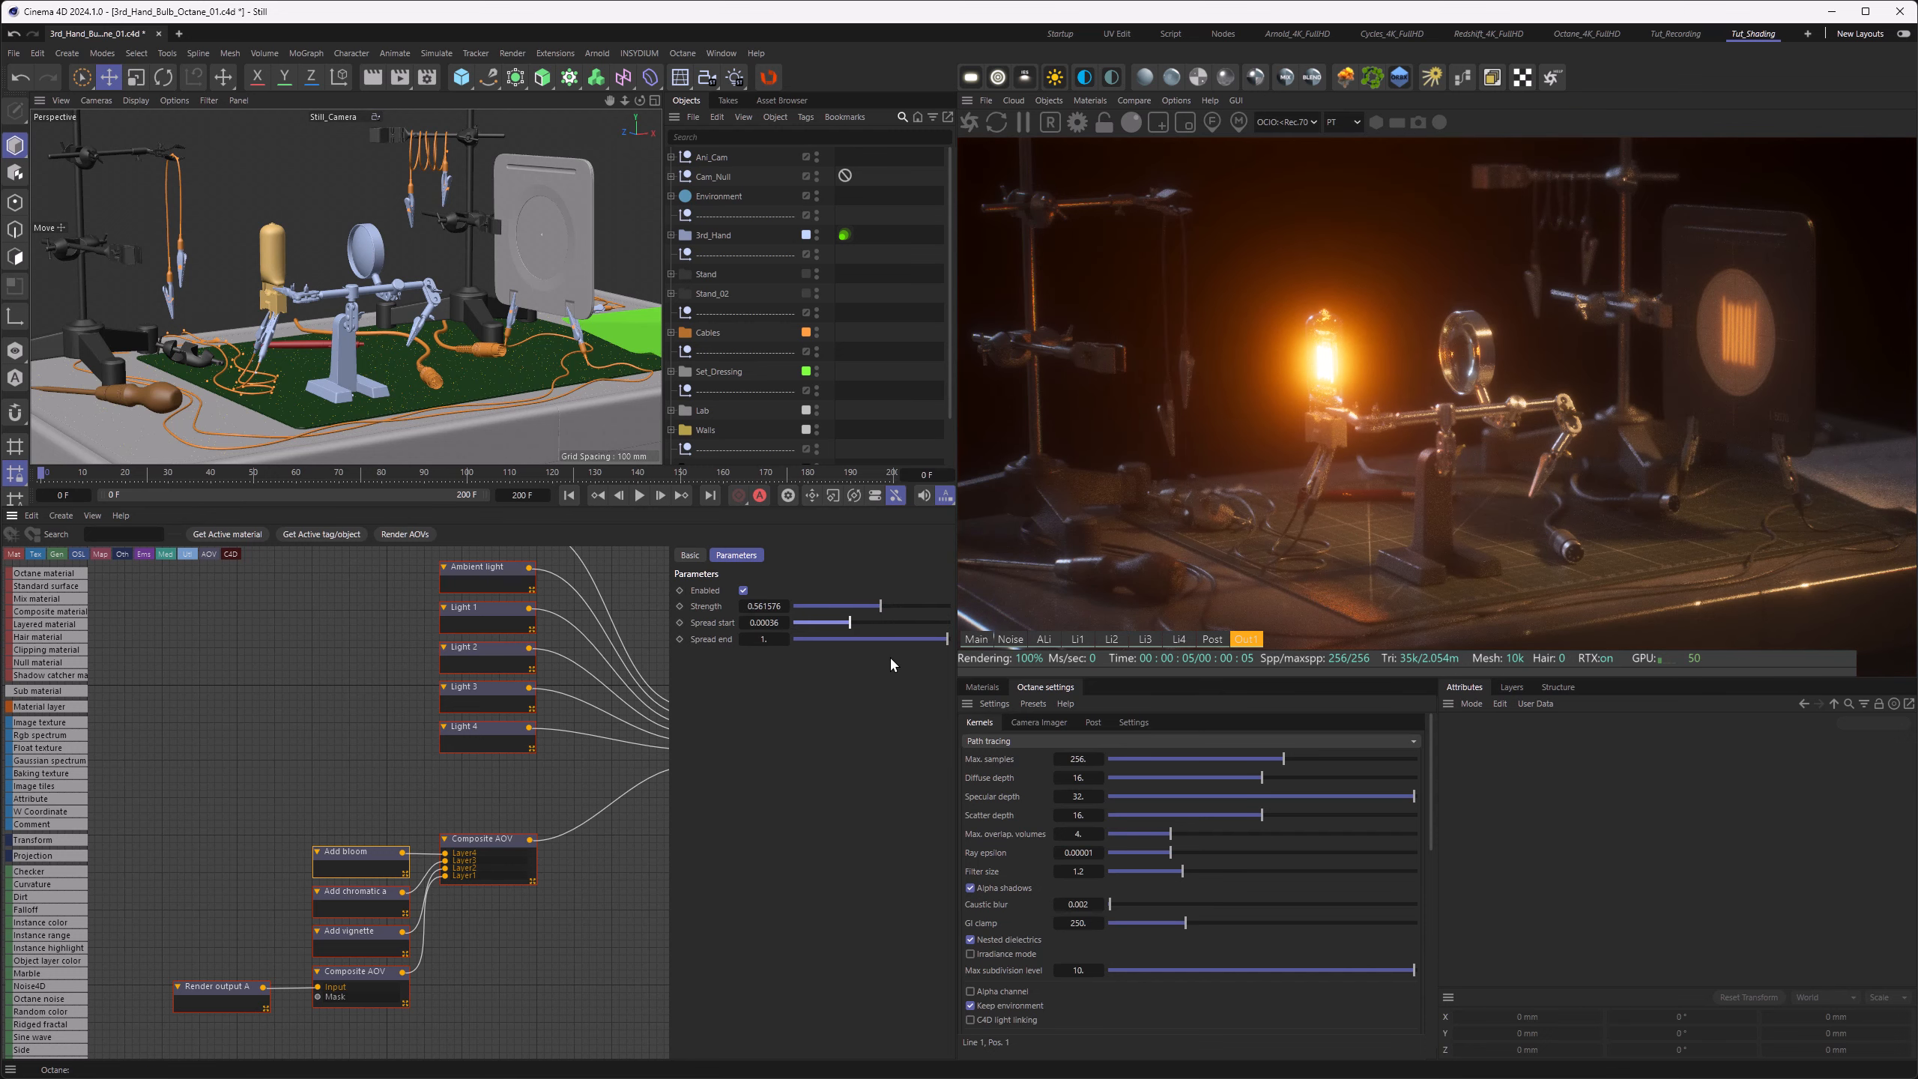
Step: Compare the Post pass with Out1 and show Octane's Post image processing settings
{"action": "left_click", "coordinate": [1212, 638]}
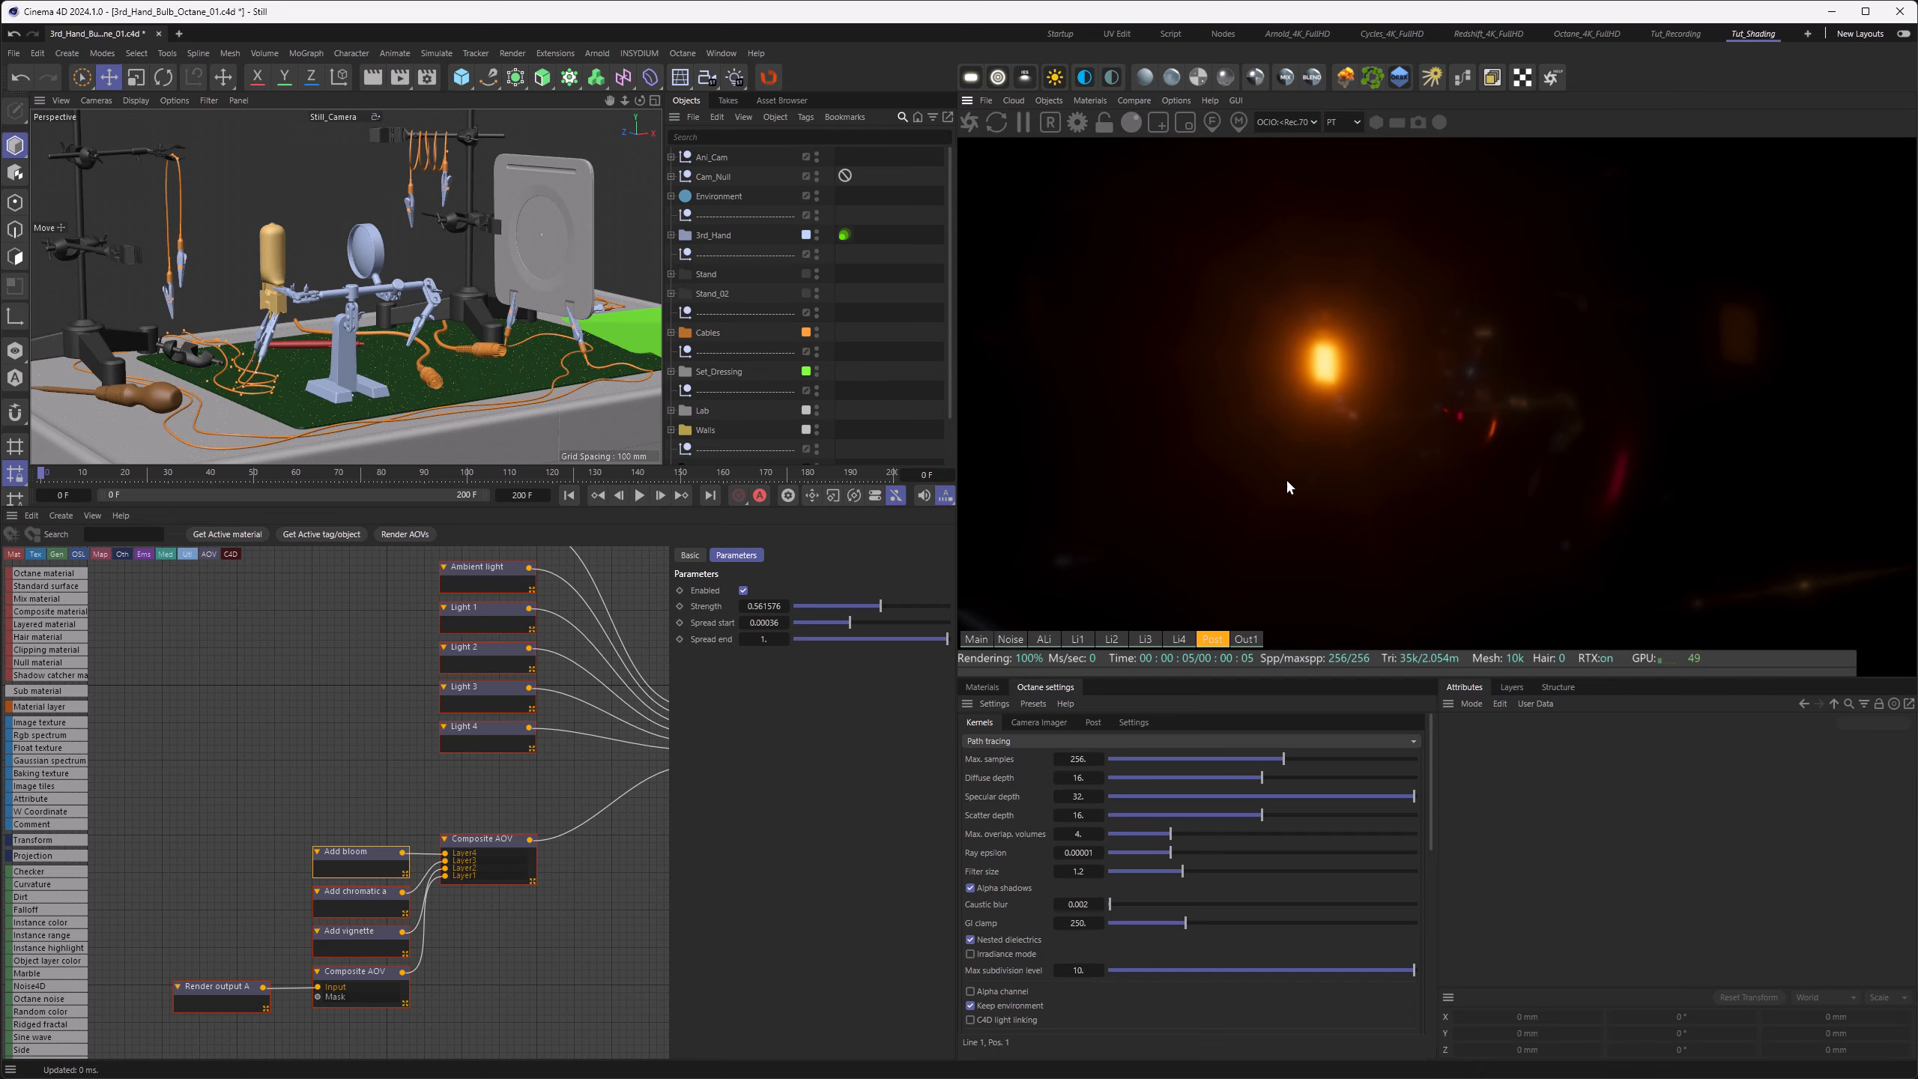
{"action": "left_click", "coordinate": [1248, 639]}
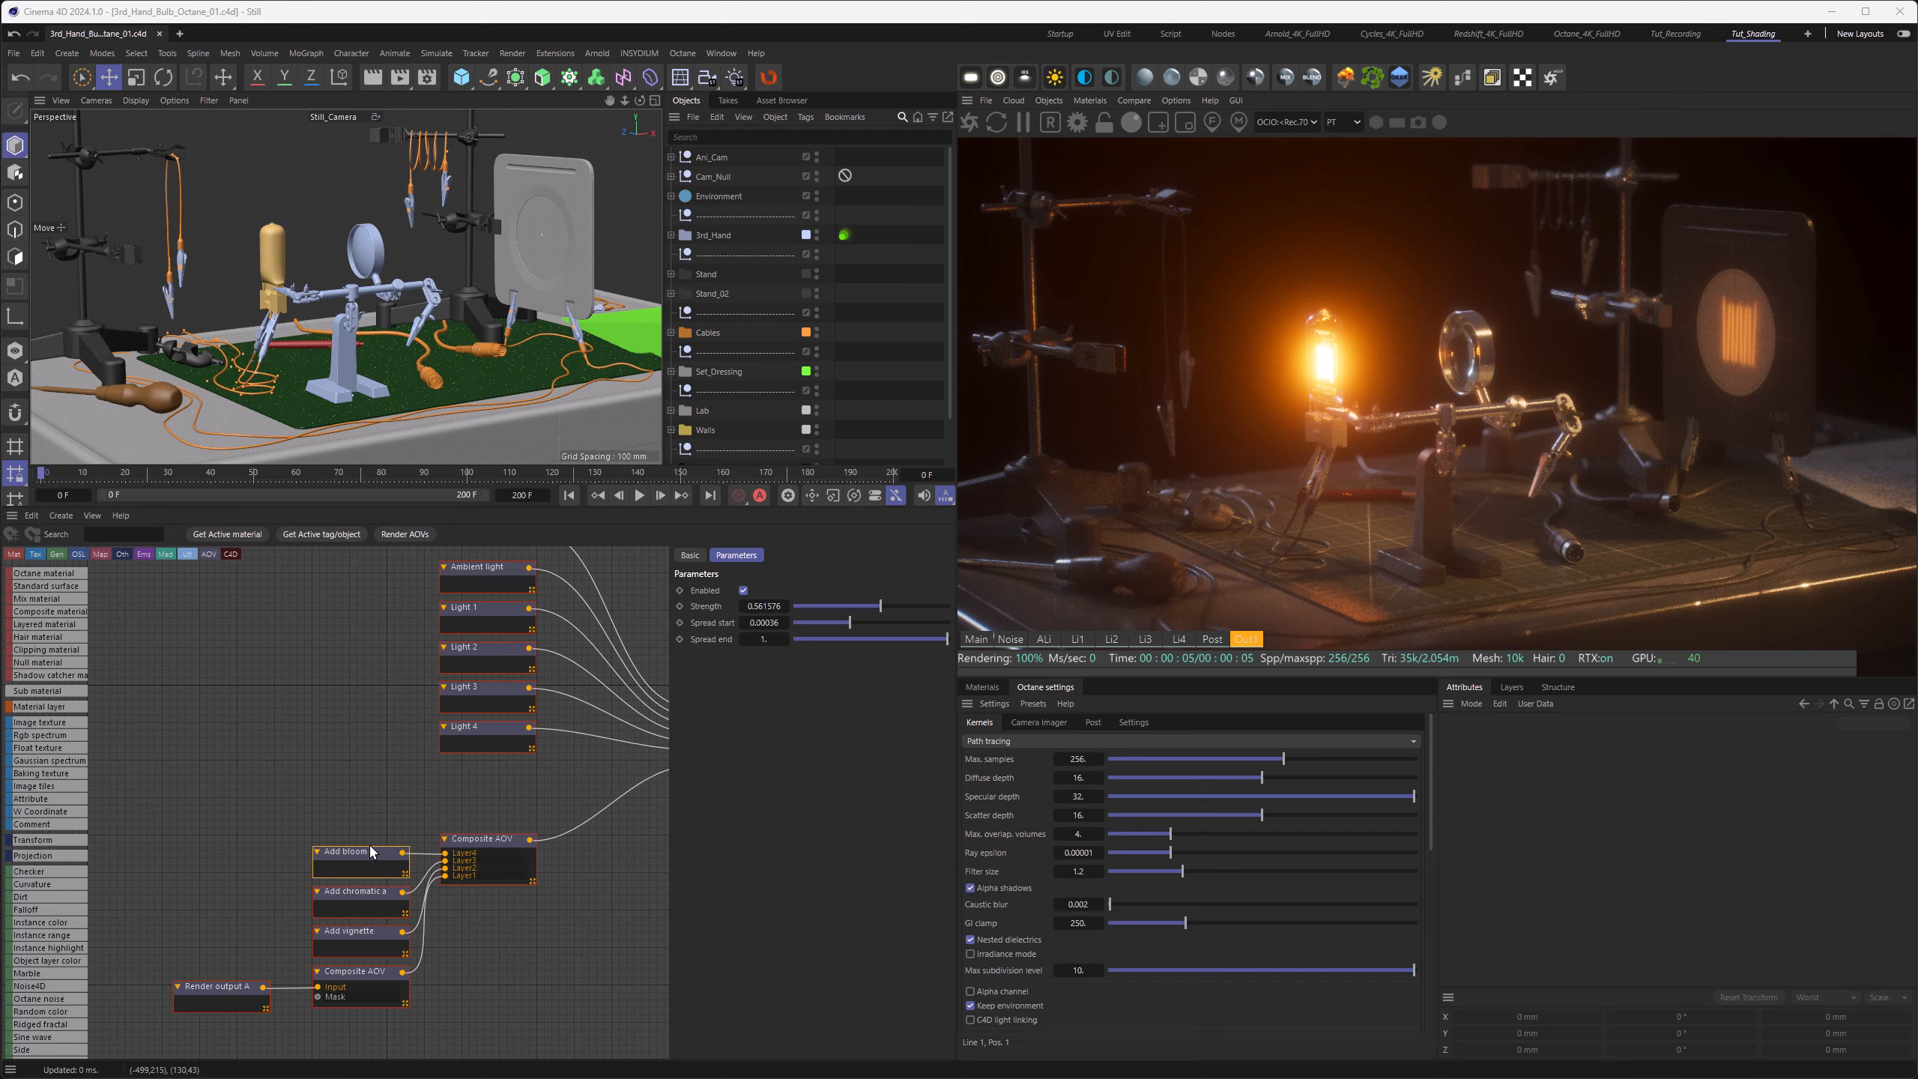
{"action": "left_click", "coordinate": [1092, 723]}
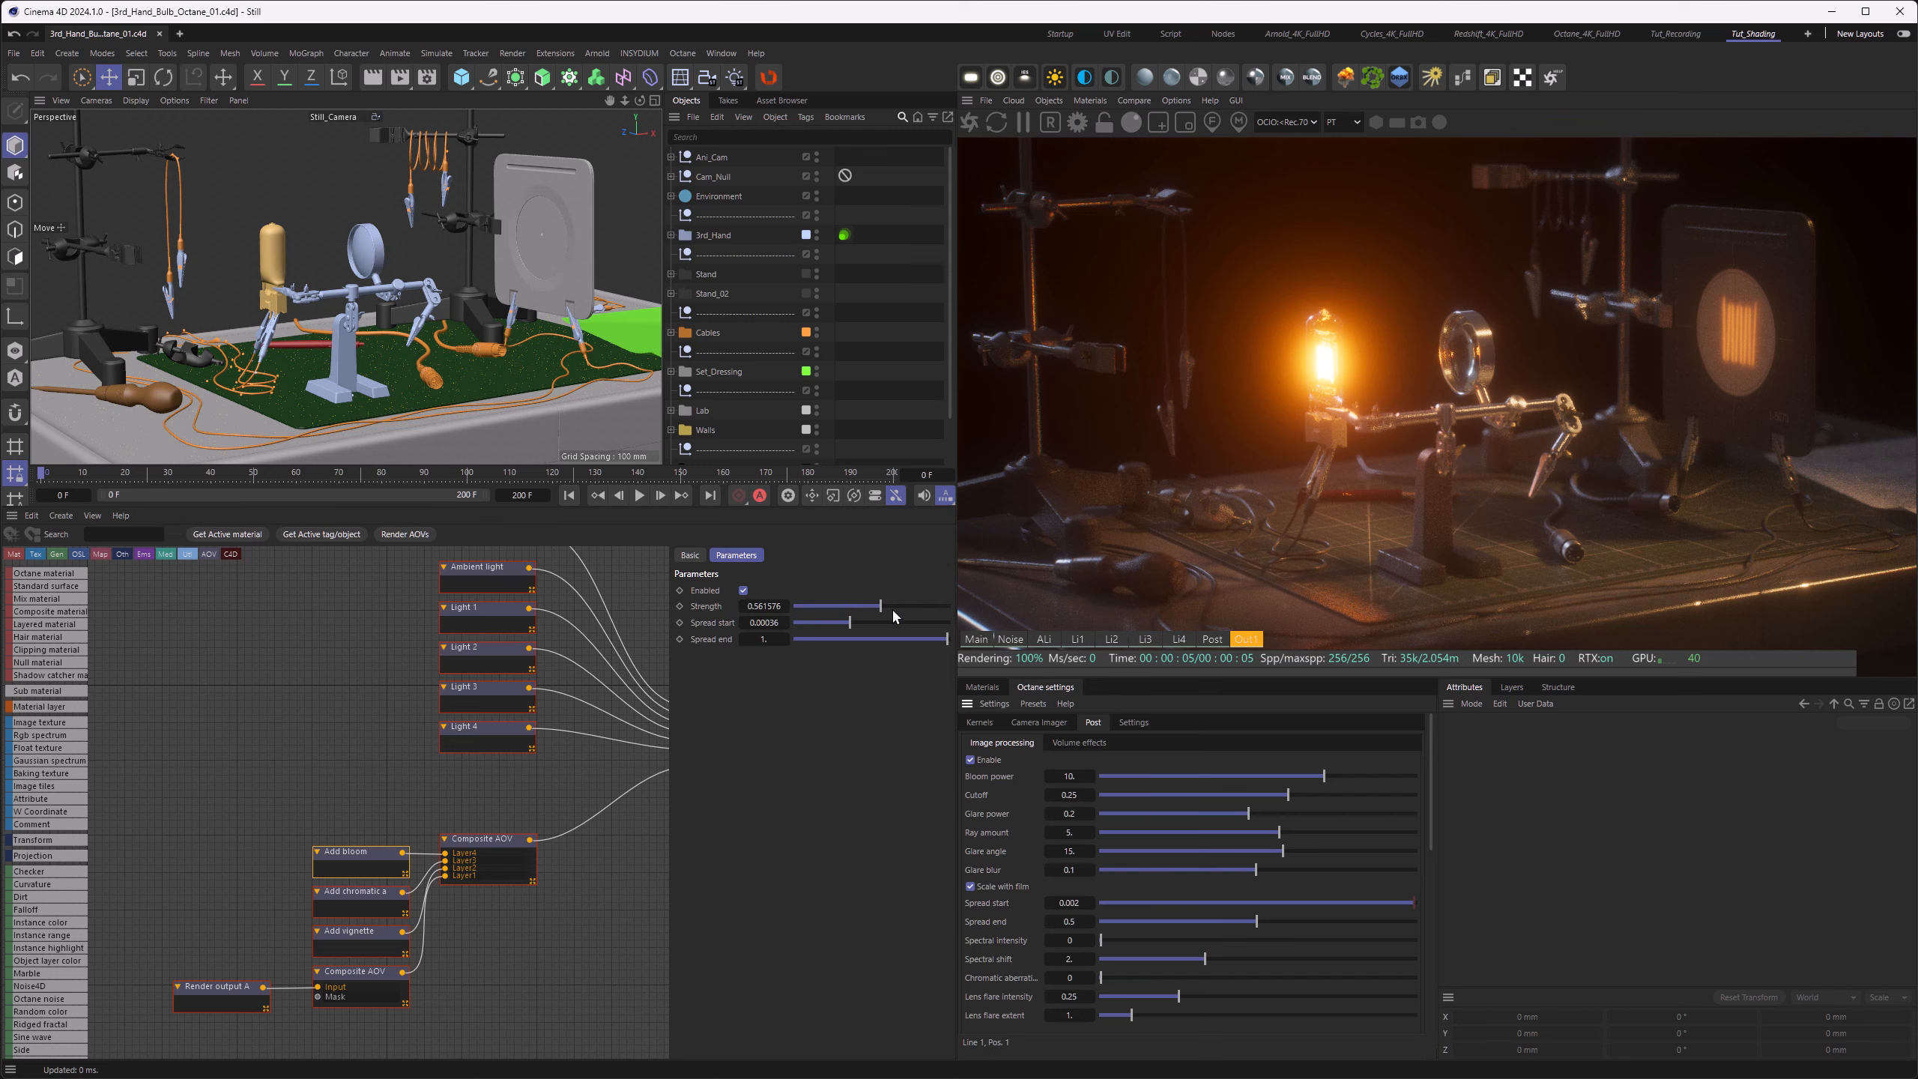
Step: Test the bloom layer at strength 1 and spread start 0.01, and adjust its strength again for a subtler glow
{"action": "left_click_drag", "start_coordinate": [881, 607], "coordinate": [981, 614]}
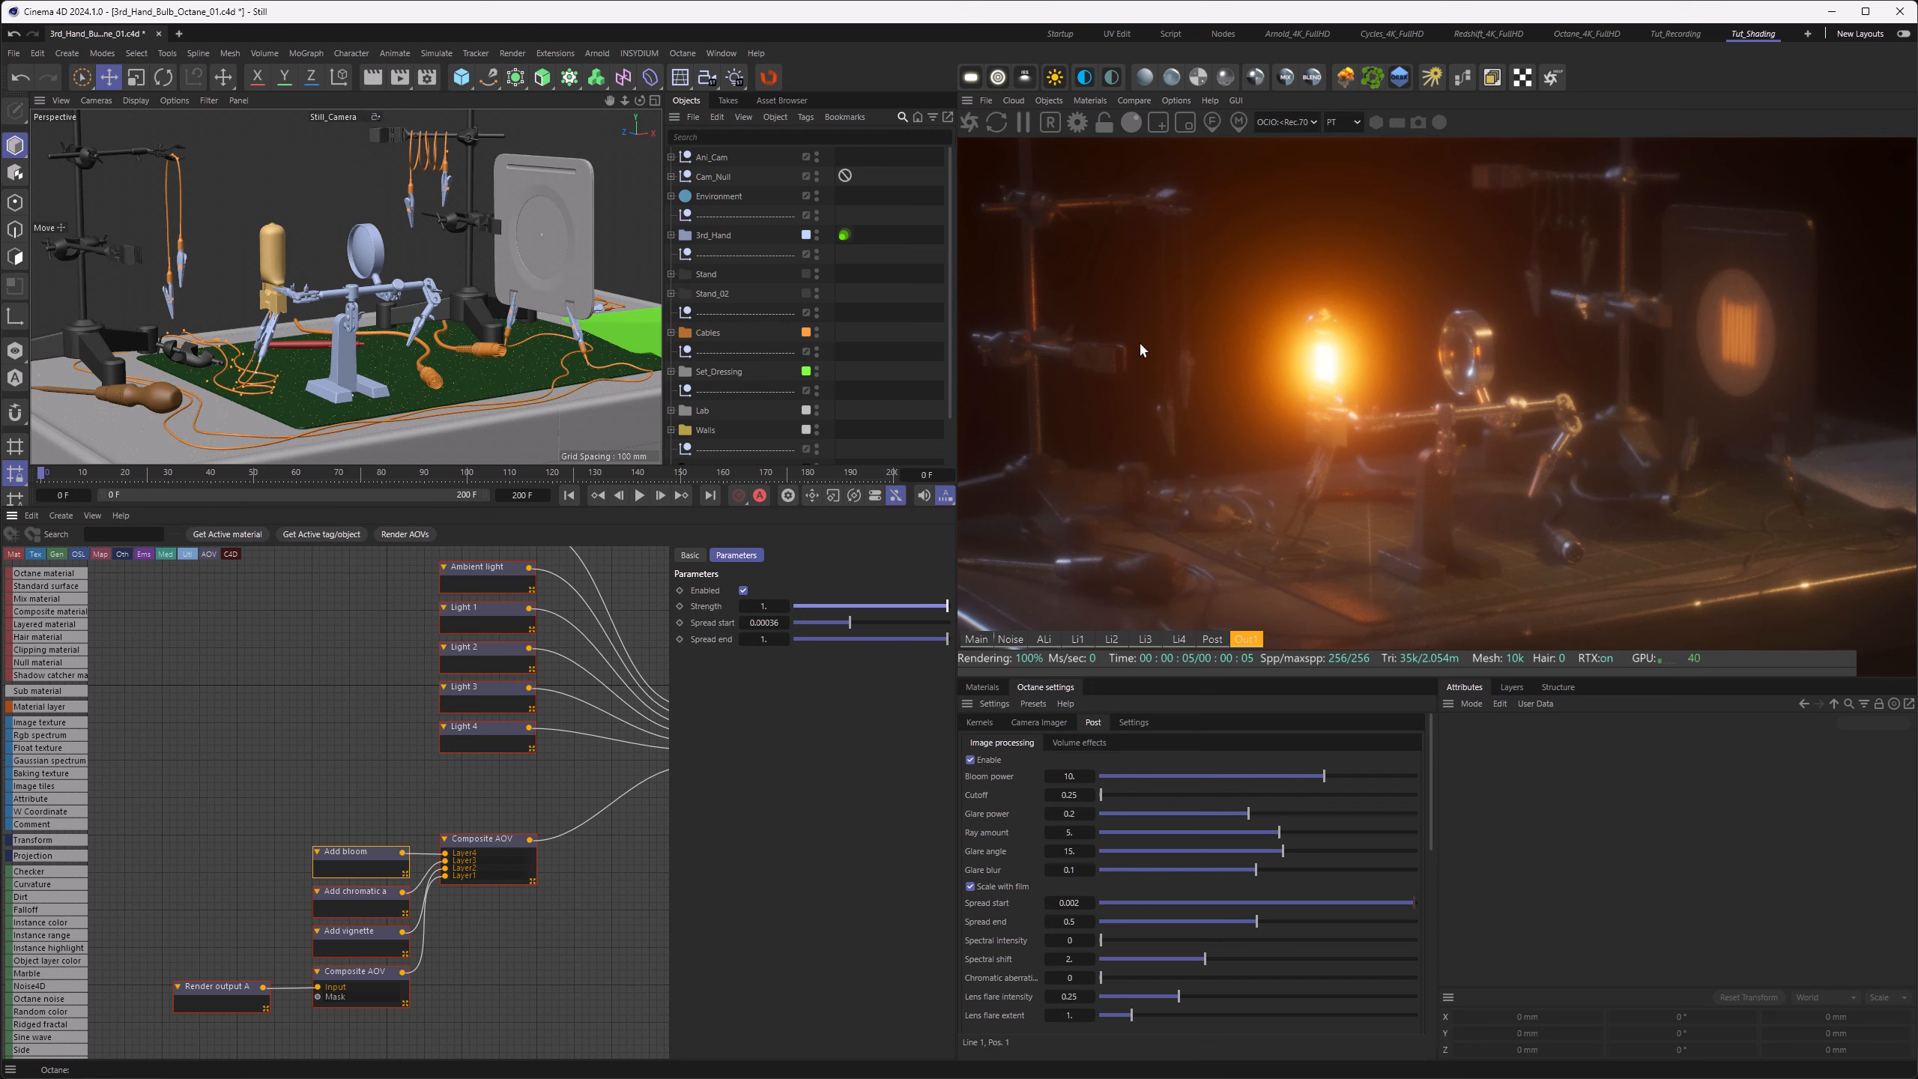
{"action": "left_click_drag", "start_coordinate": [850, 622], "coordinate": [948, 622]}
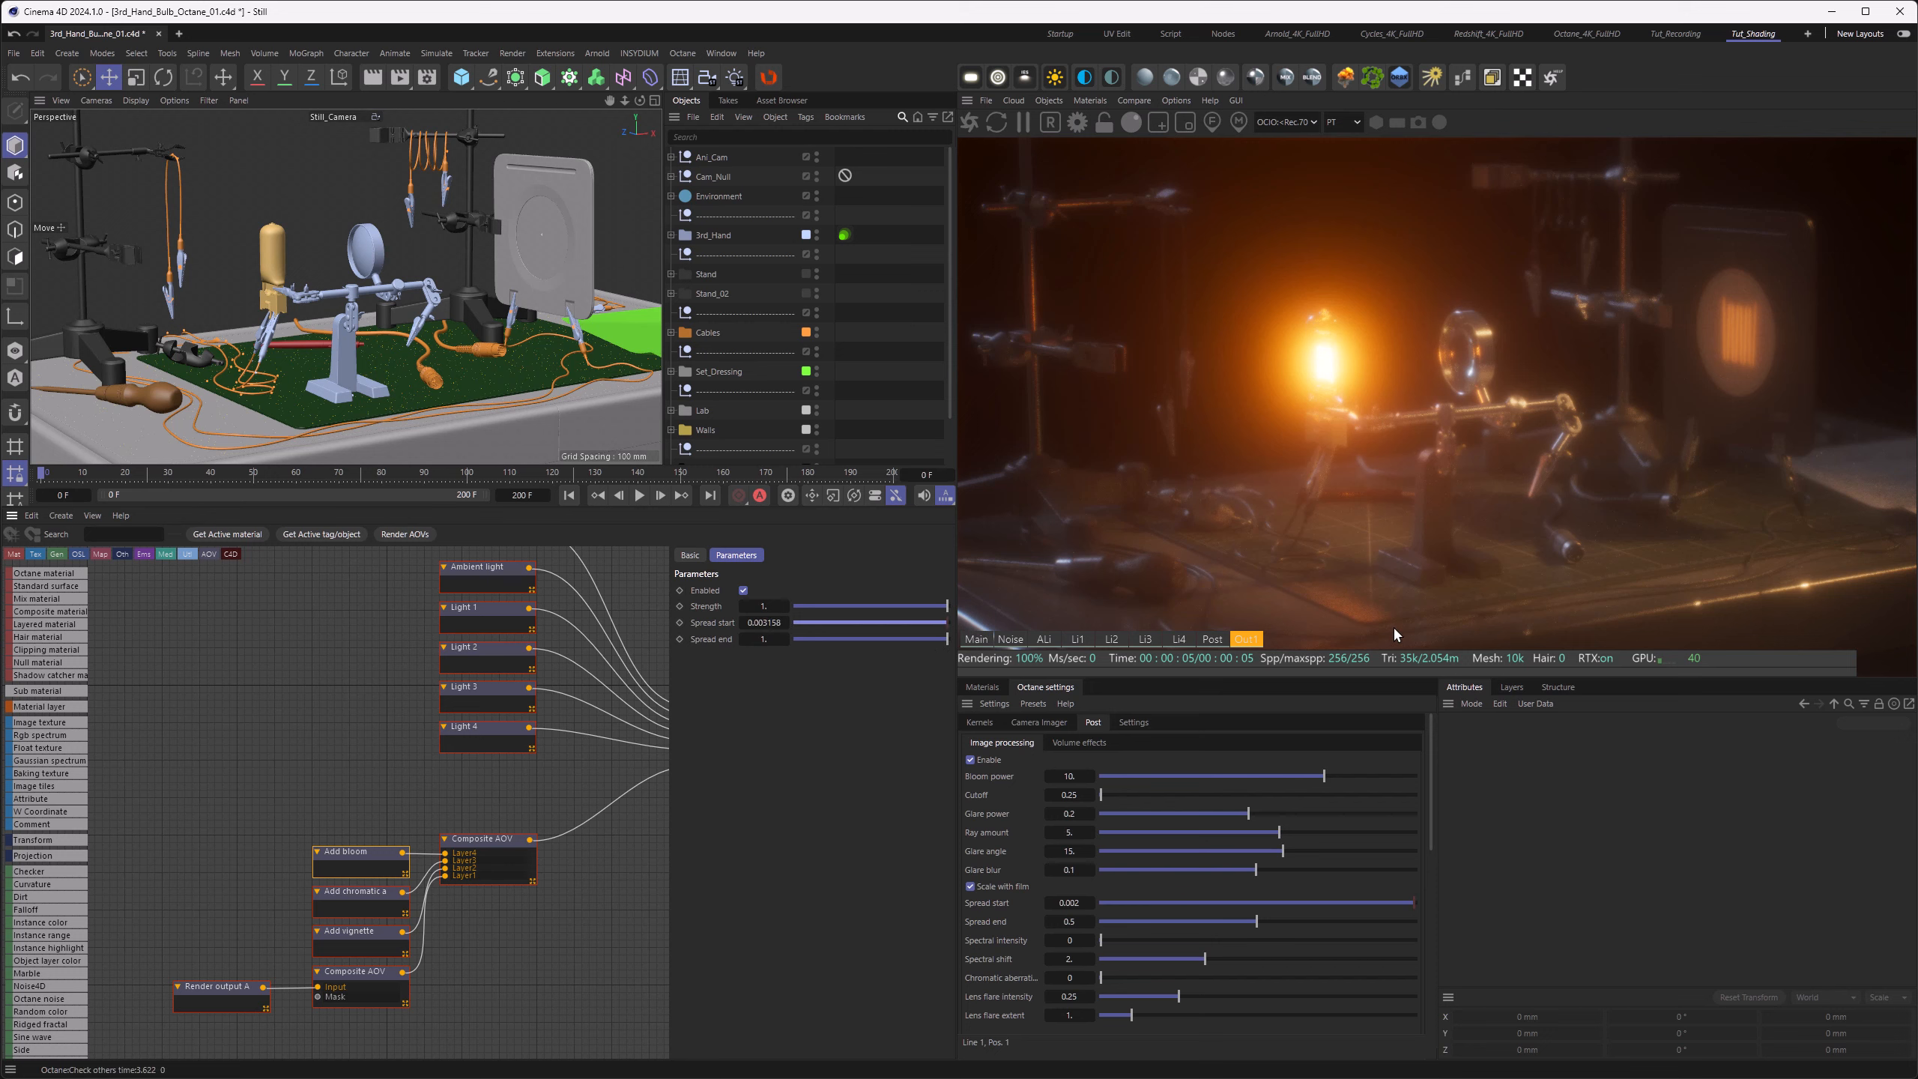
{"action": "left_click_drag", "start_coordinate": [1914, 597], "coordinate": [1917, 597]}
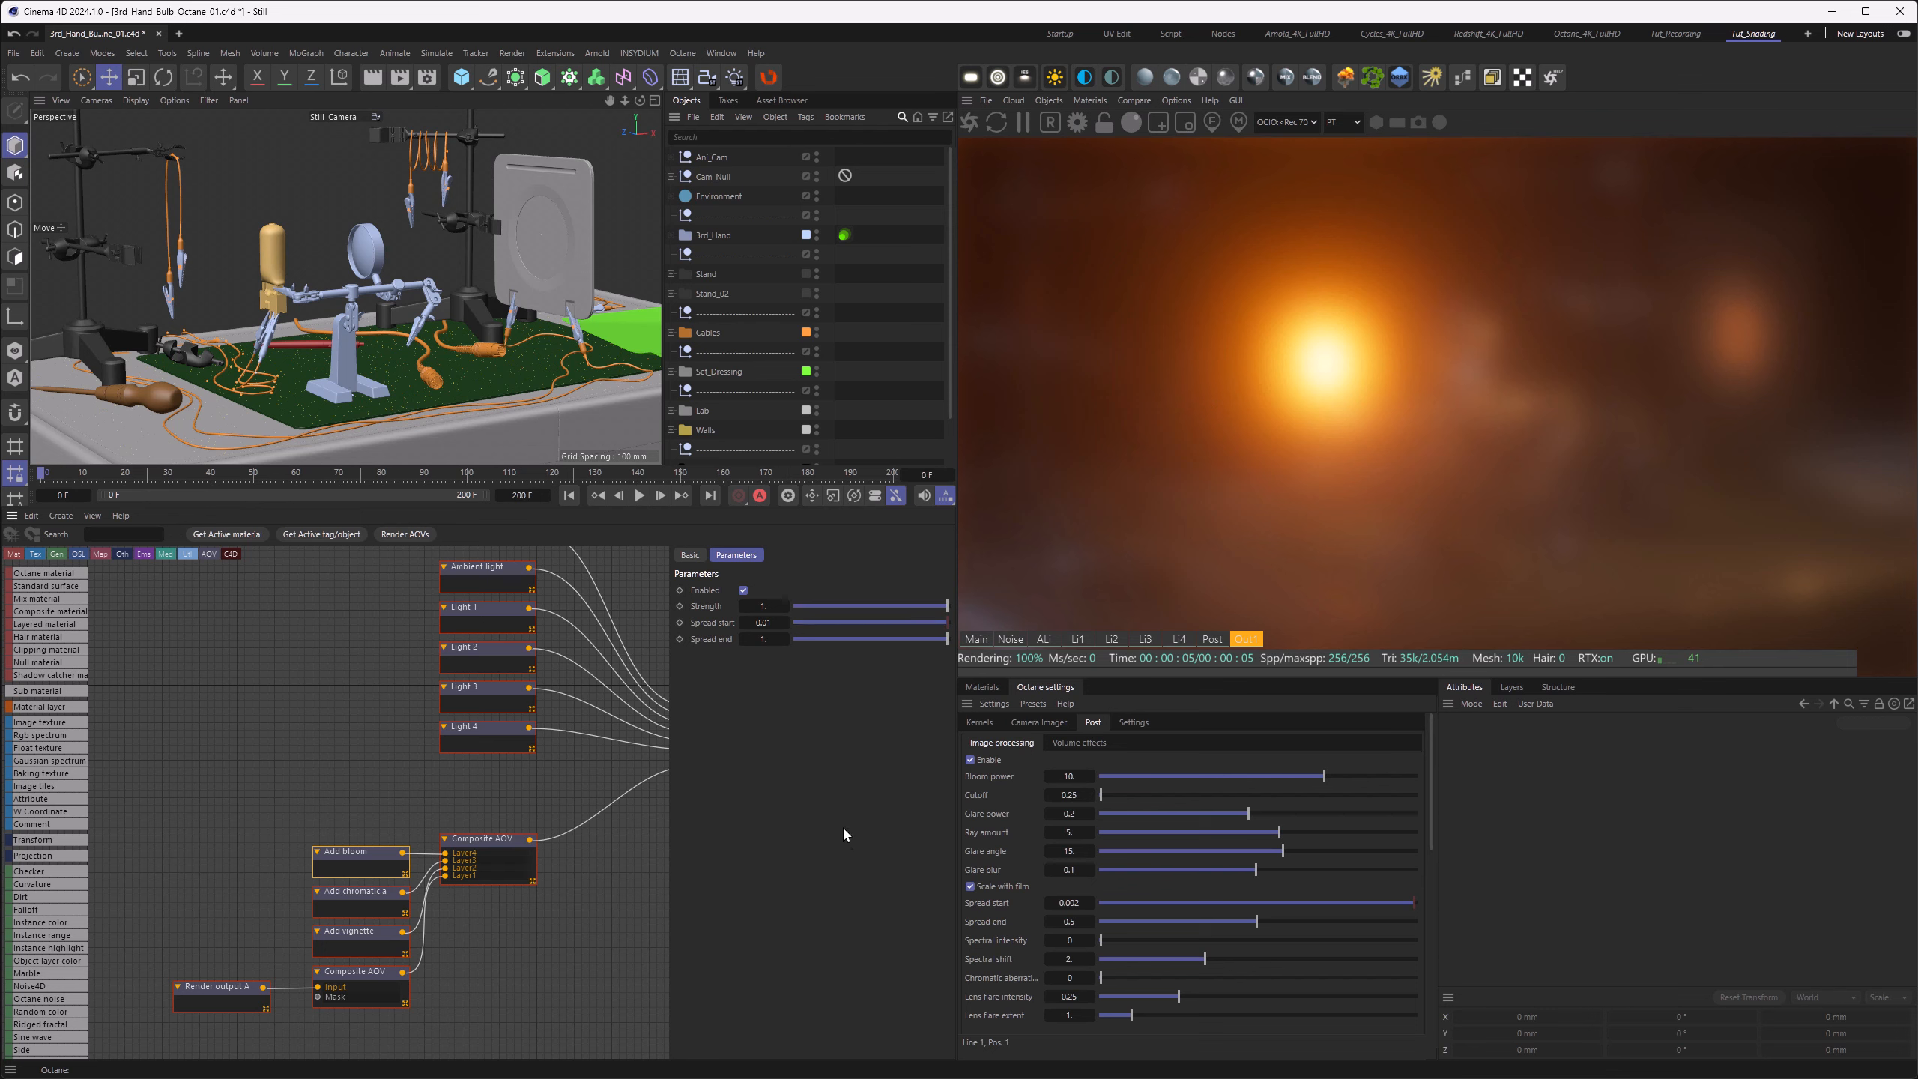
{"action": "left_click_drag", "start_coordinate": [875, 606], "coordinate": [851, 611]}
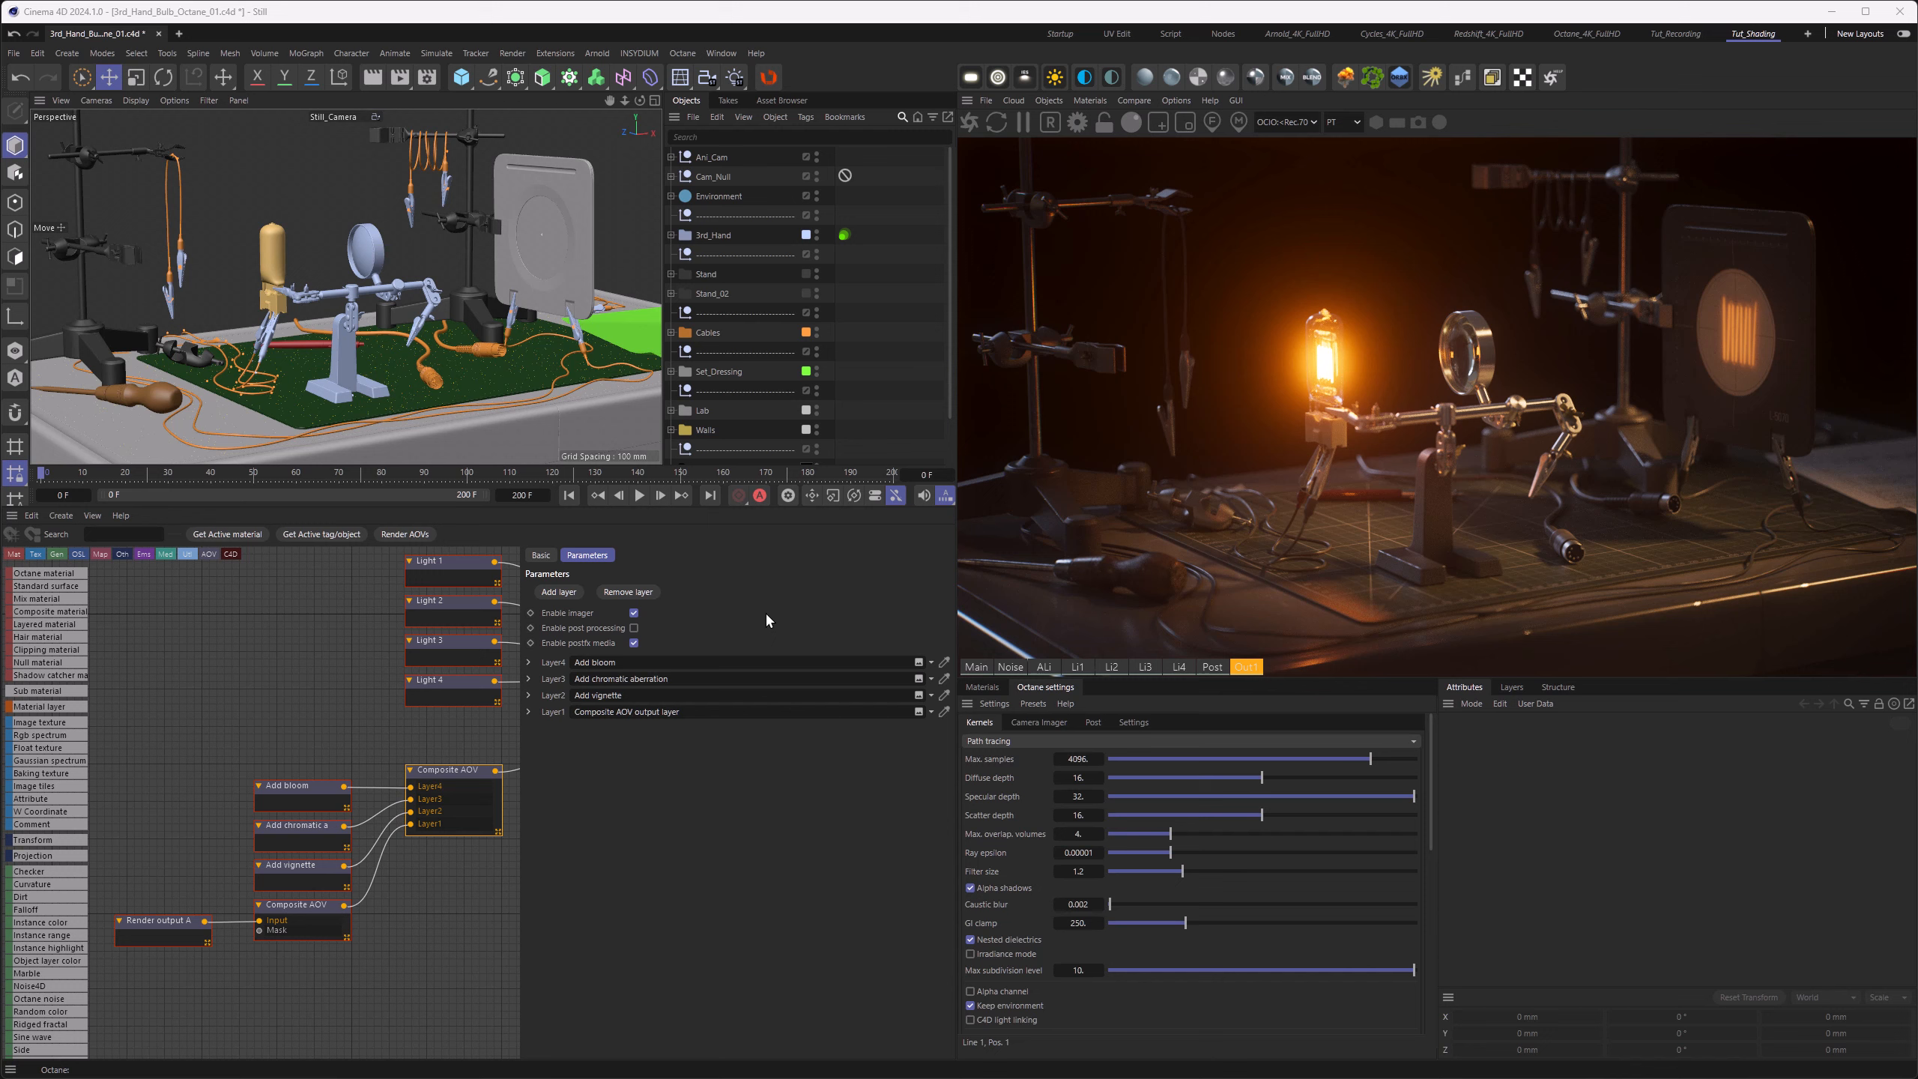
Step: Add an Apply custom curve layer to the Composite AOV output, align its node above Add bloom, and show its parameters
{"action": "left_click", "coordinate": [549, 596]}
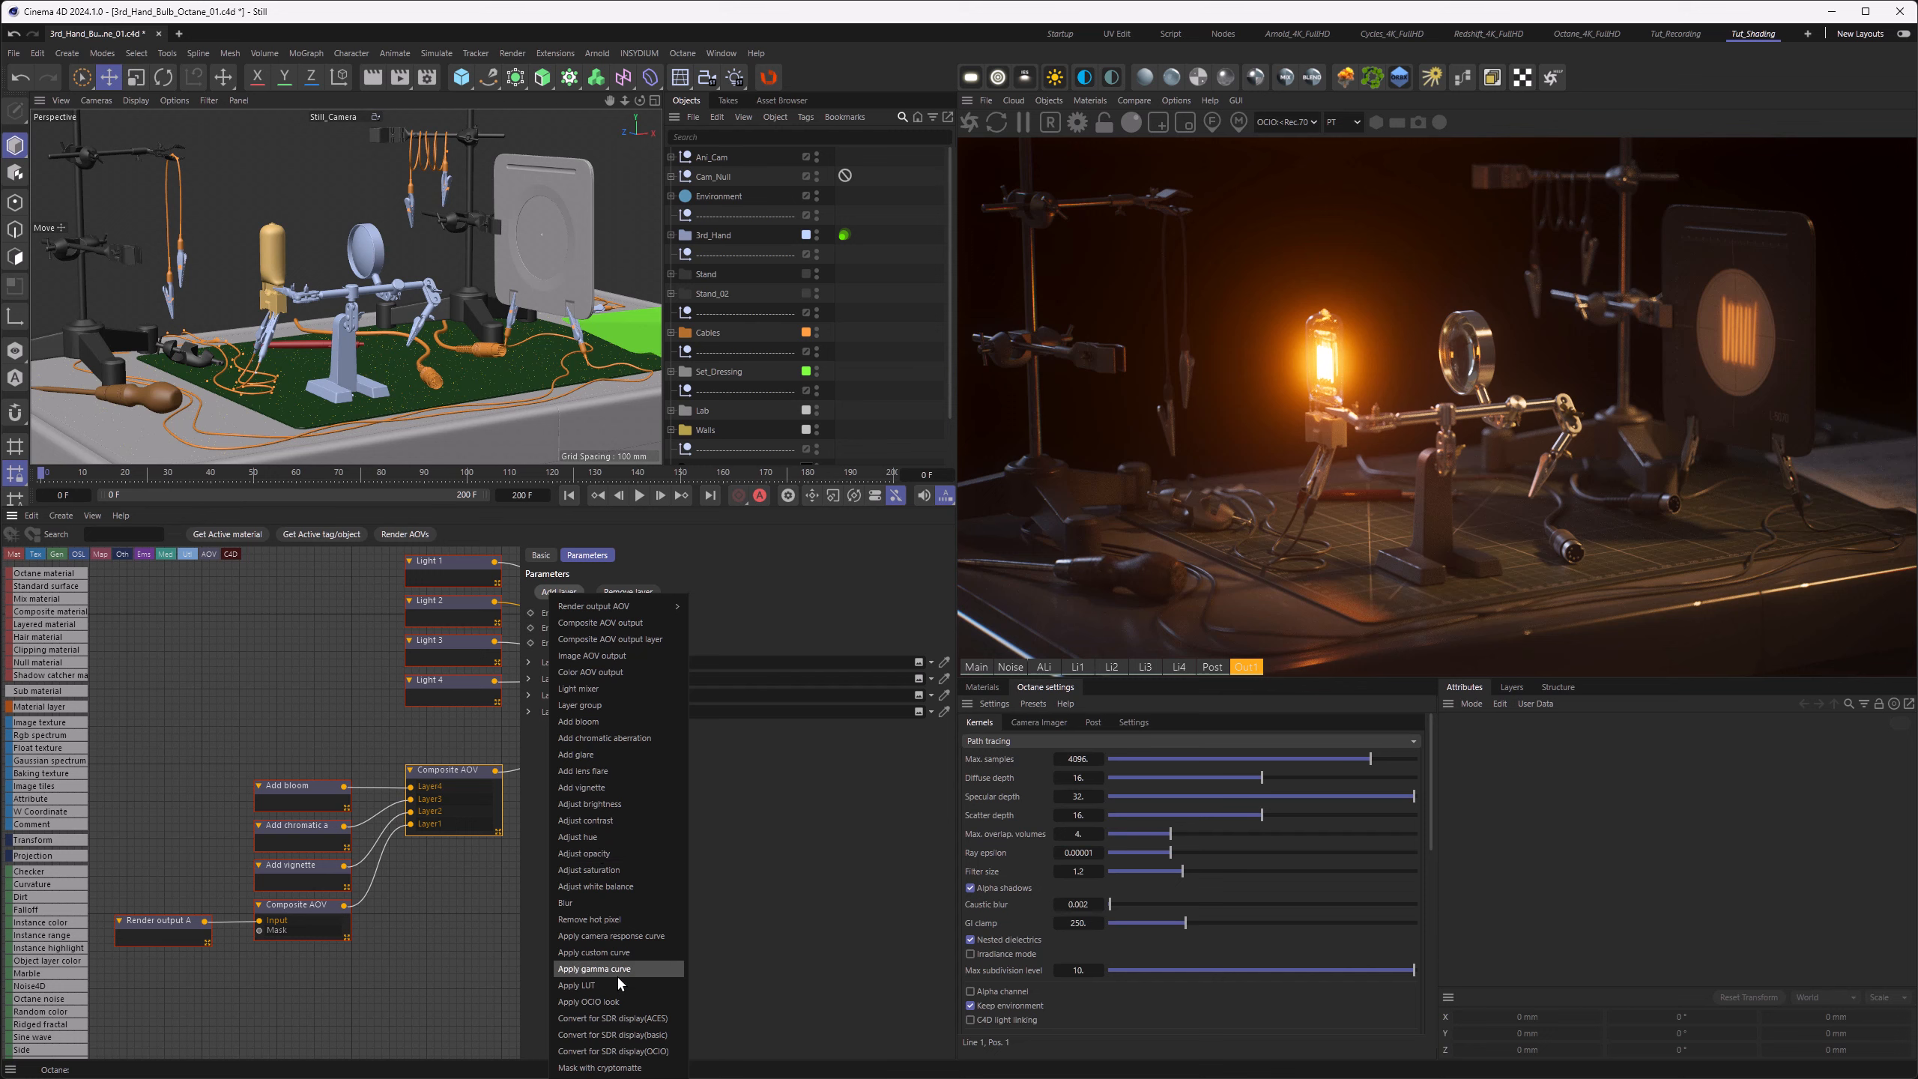
{"action": "left_click", "coordinate": [610, 953]}
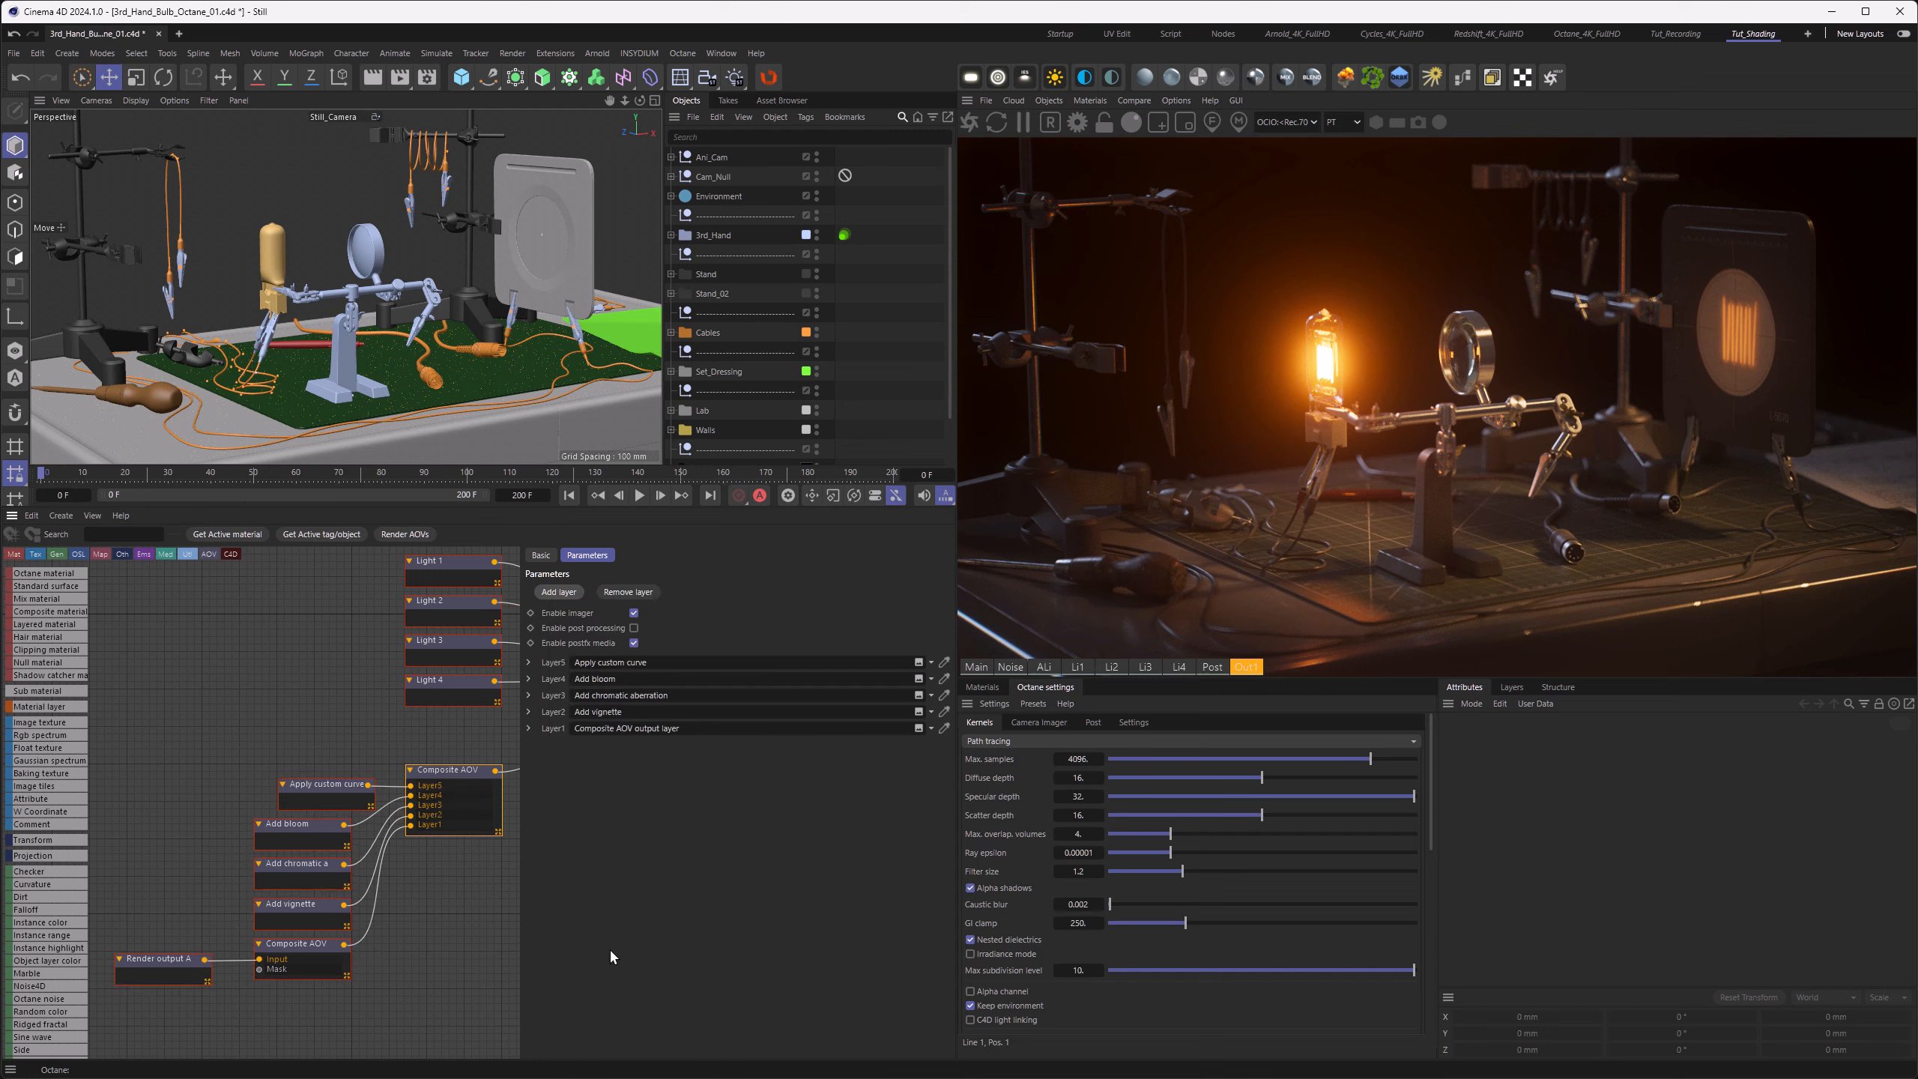
{"action": "left_click_drag", "start_coordinate": [330, 790], "coordinate": [307, 790]}
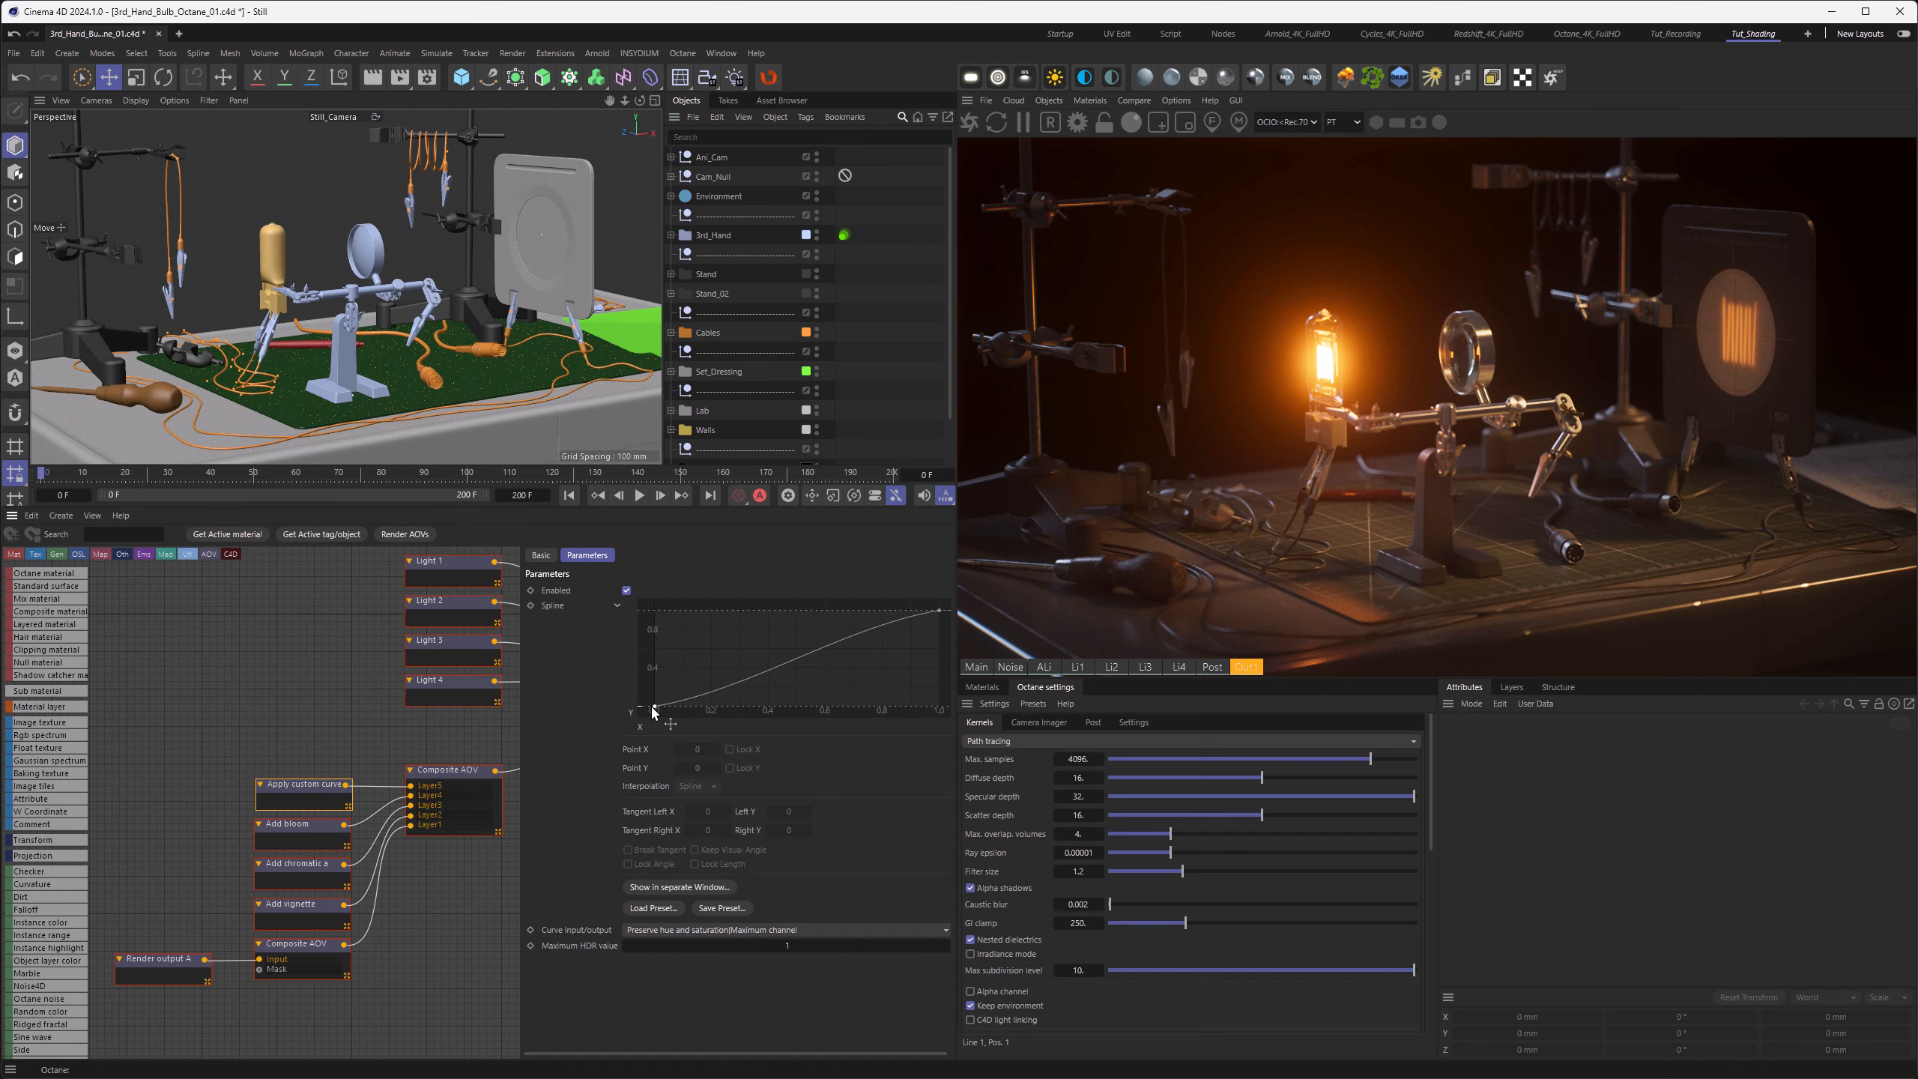
Step: Inspect the curve's end points, set the maximum HDR value to 5, and add a curve point at 5, 5
{"action": "left_click", "coordinate": [653, 710]}
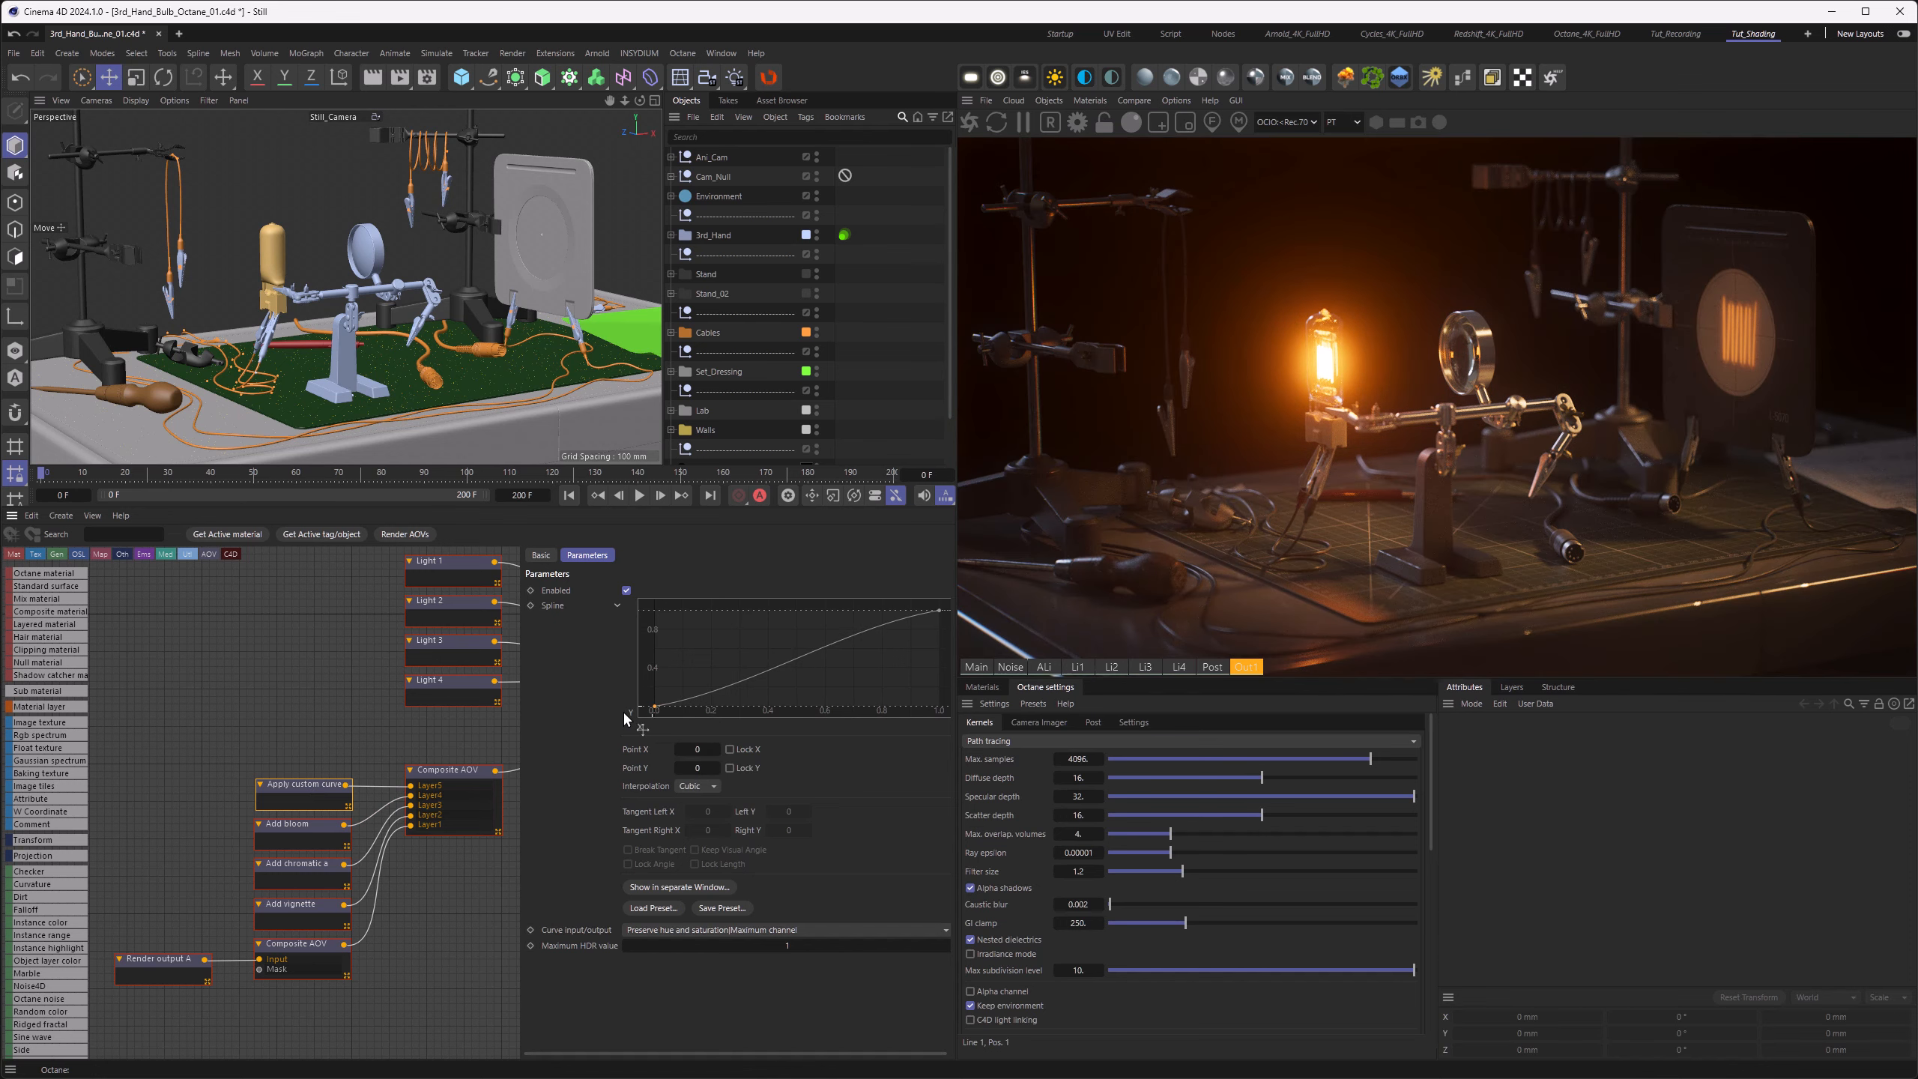
{"action": "mouse_move", "coordinate": [939, 610]}
{"action": "left_mouse_down"}
{"action": "mouse_move", "coordinate": [806, 606]}
{"action": "mouse_move", "coordinate": [935, 593]}
{"action": "mouse_move", "coordinate": [932, 616]}
{"action": "left_mouse_up"}
{"action": "left_click", "coordinate": [787, 948]}
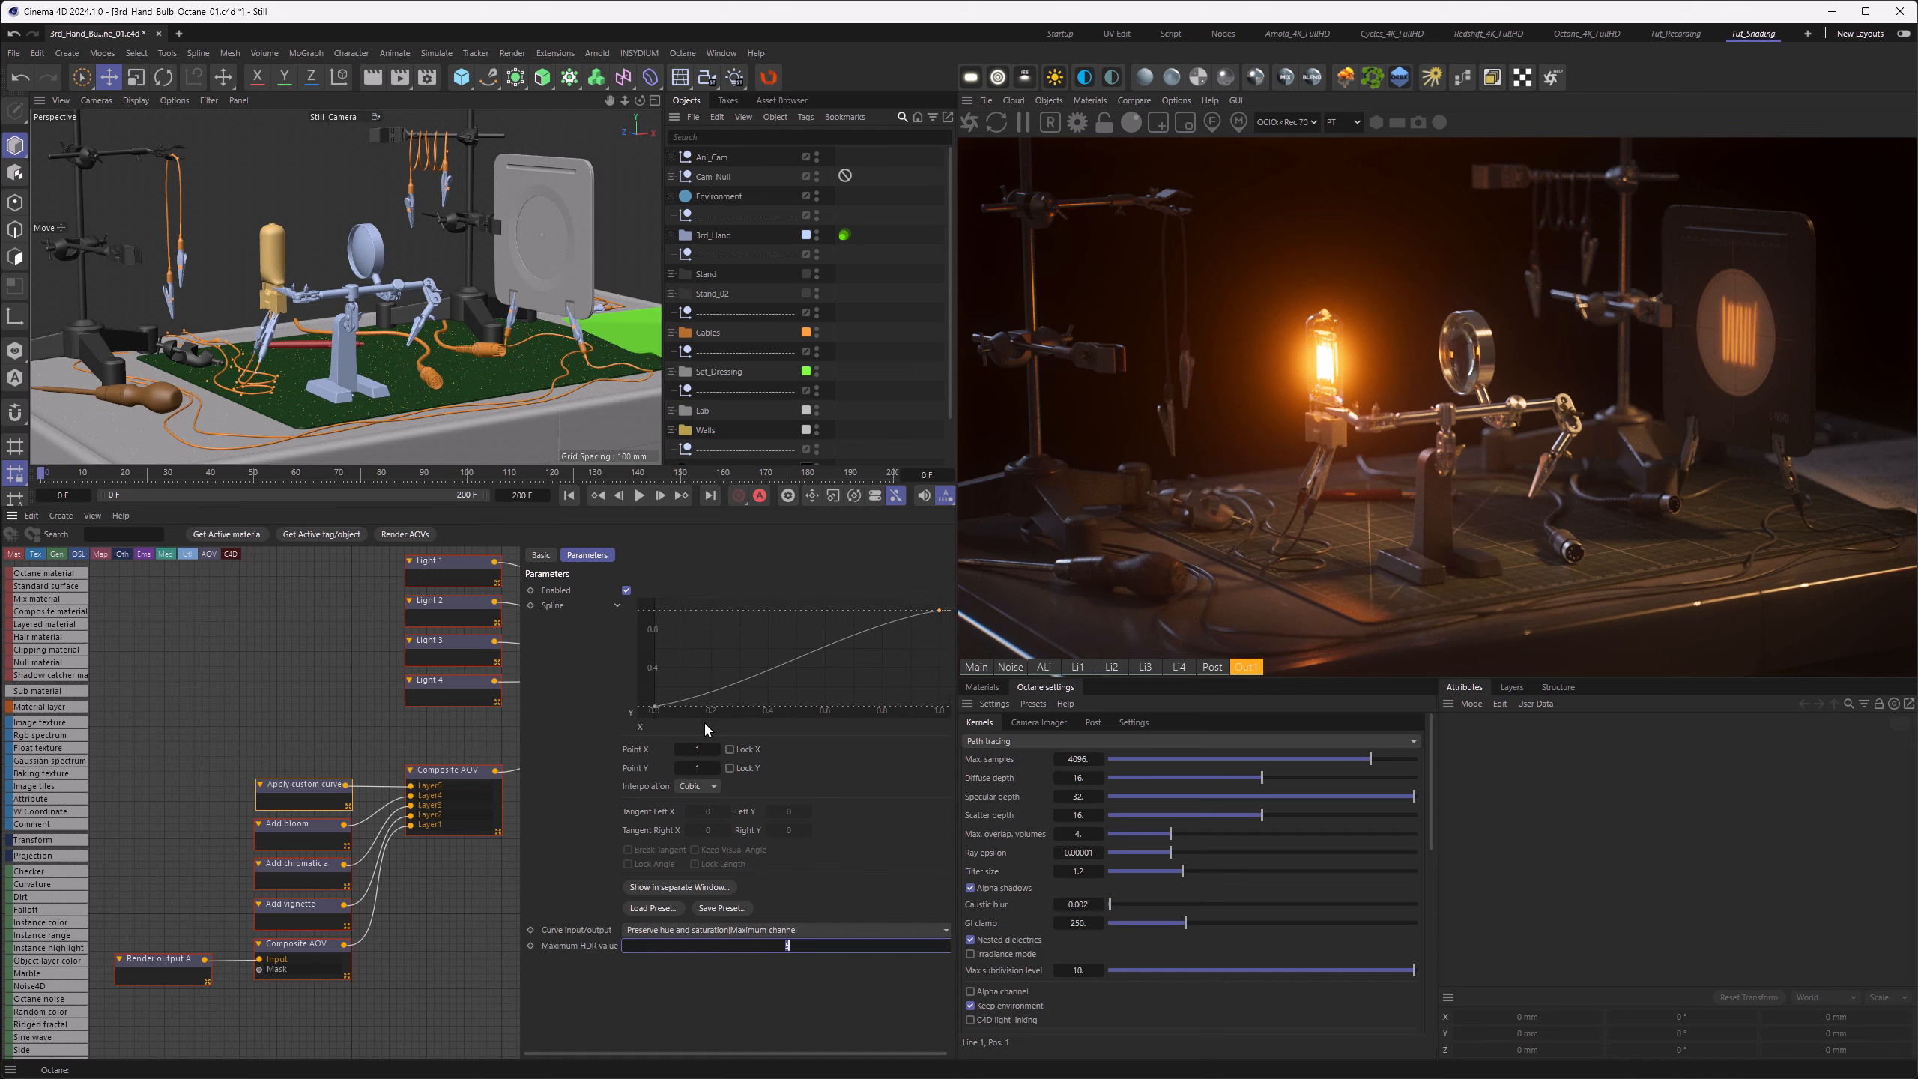
{"action": "type", "text": "5"}
{"action": "key", "text": "Return"}
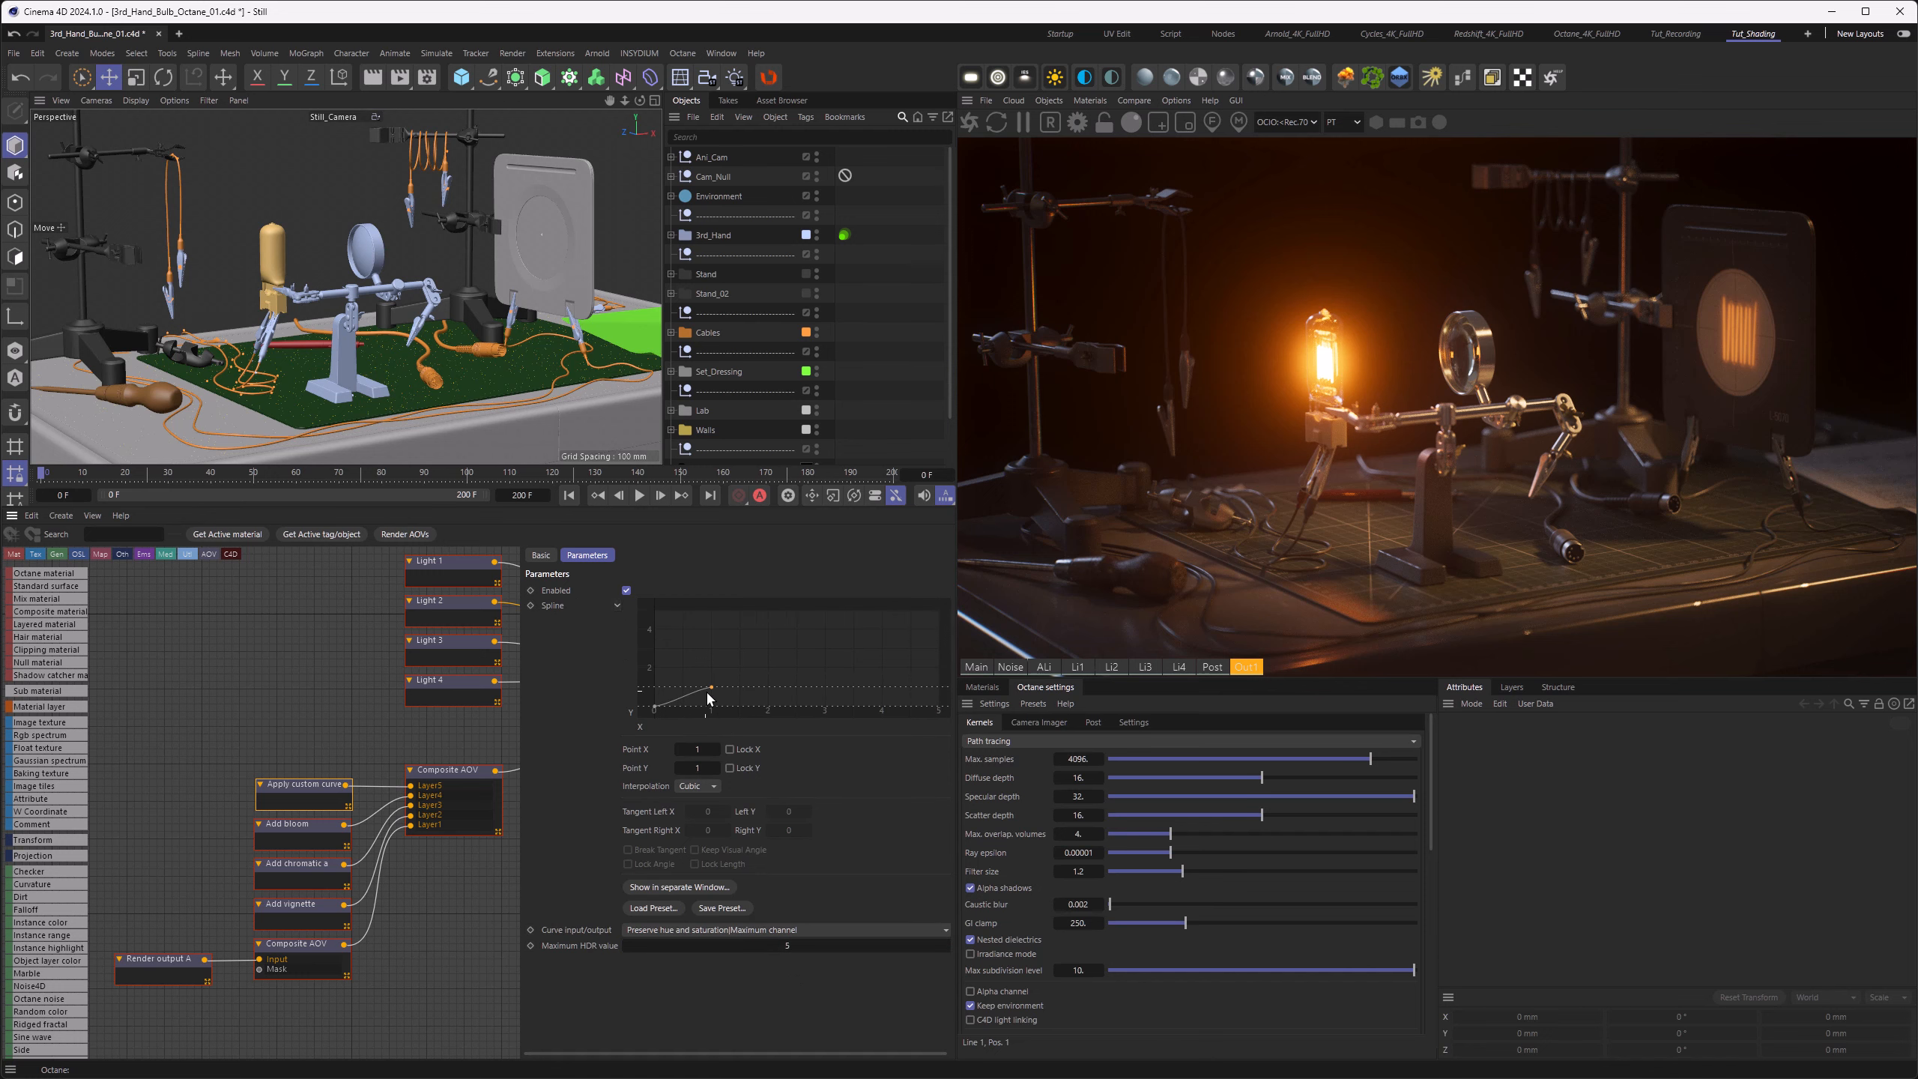
{"action": "mouse_move", "coordinate": [819, 666]}
{"action": "left_mouse_down"}
{"action": "mouse_move", "coordinate": [946, 607]}
{"action": "mouse_move", "coordinate": [794, 656]}
{"action": "mouse_move", "coordinate": [944, 606]}
{"action": "left_mouse_up"}
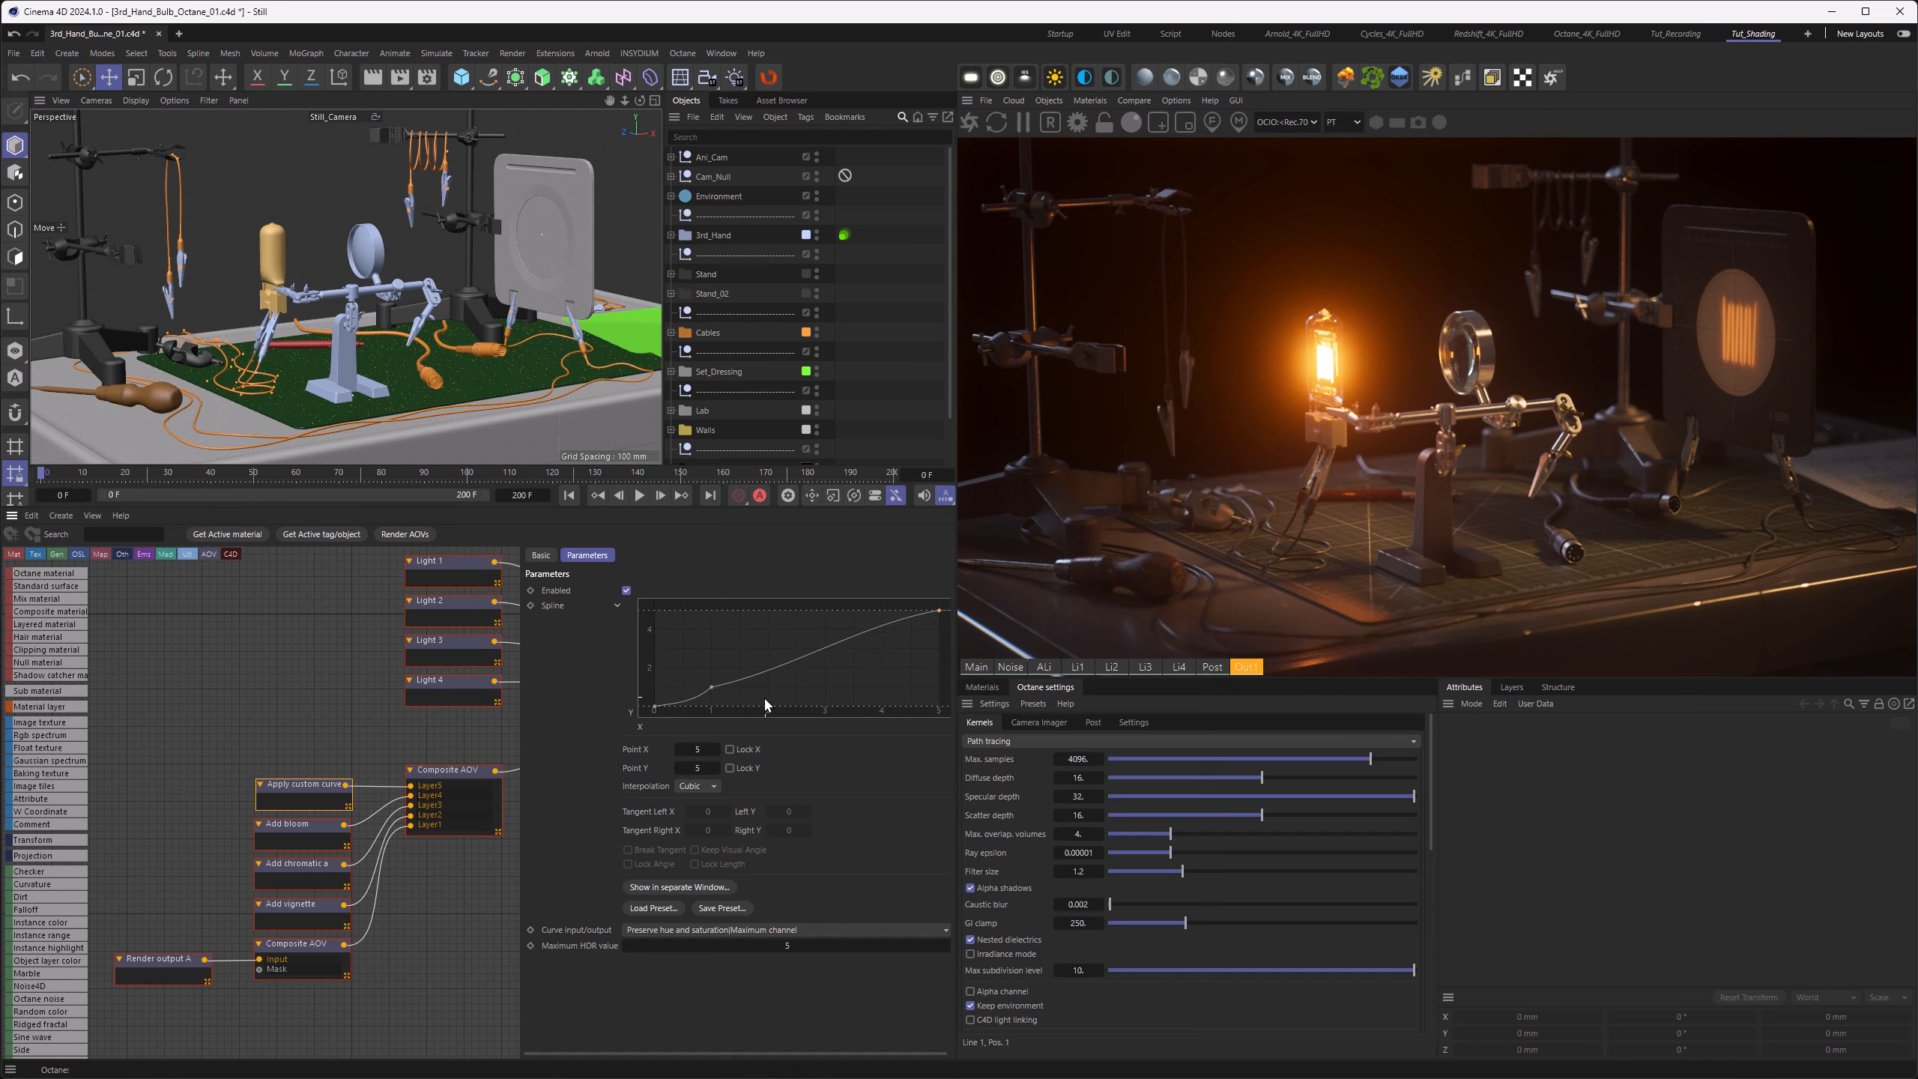
Step: Delete the curve point at 5, 5 and restore the maximum HDR value to 1
{"action": "key", "text": "Delete"}
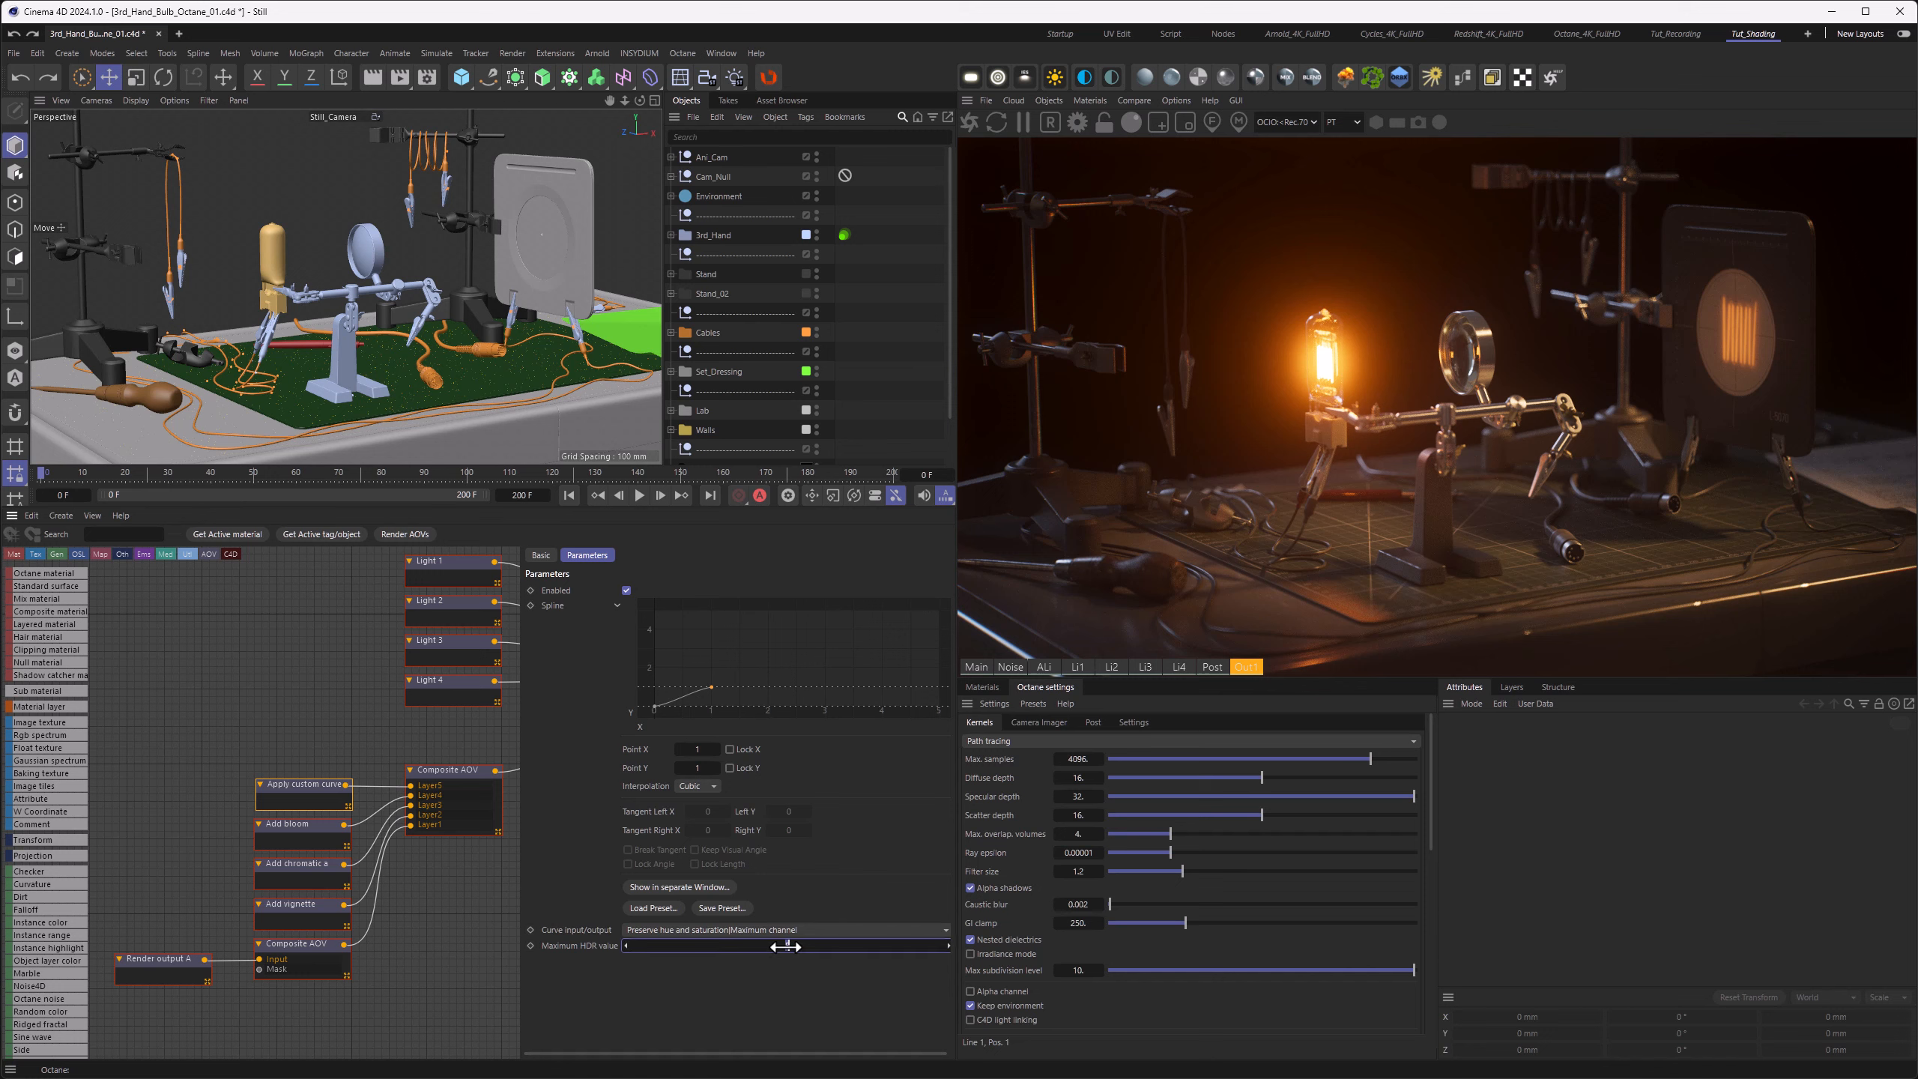
{"action": "left_click", "coordinate": [617, 604]}
{"action": "left_click", "coordinate": [617, 604]}
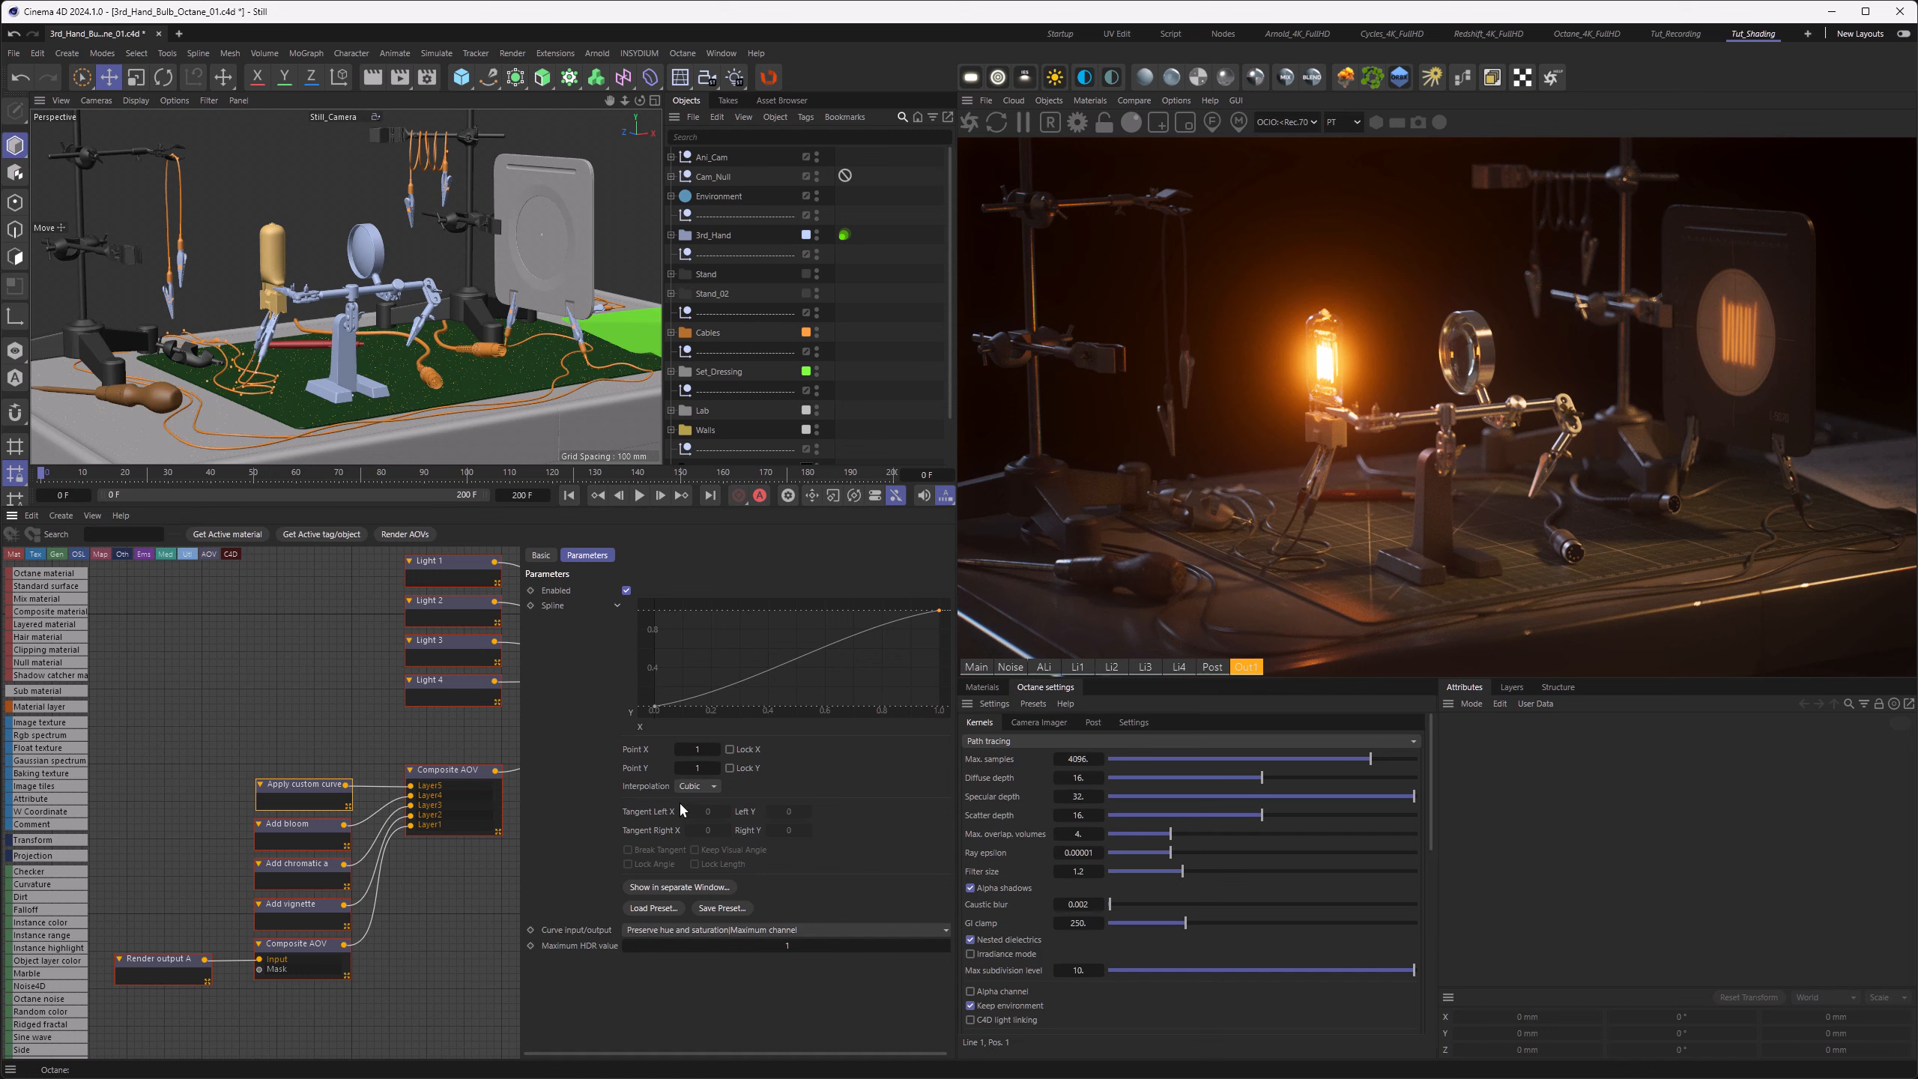
Step: Set the curve input/output to shift hue and saturation with individual RGB channels, and choose the red secondary sub curve for editing
{"action": "left_click", "coordinate": [690, 929]}
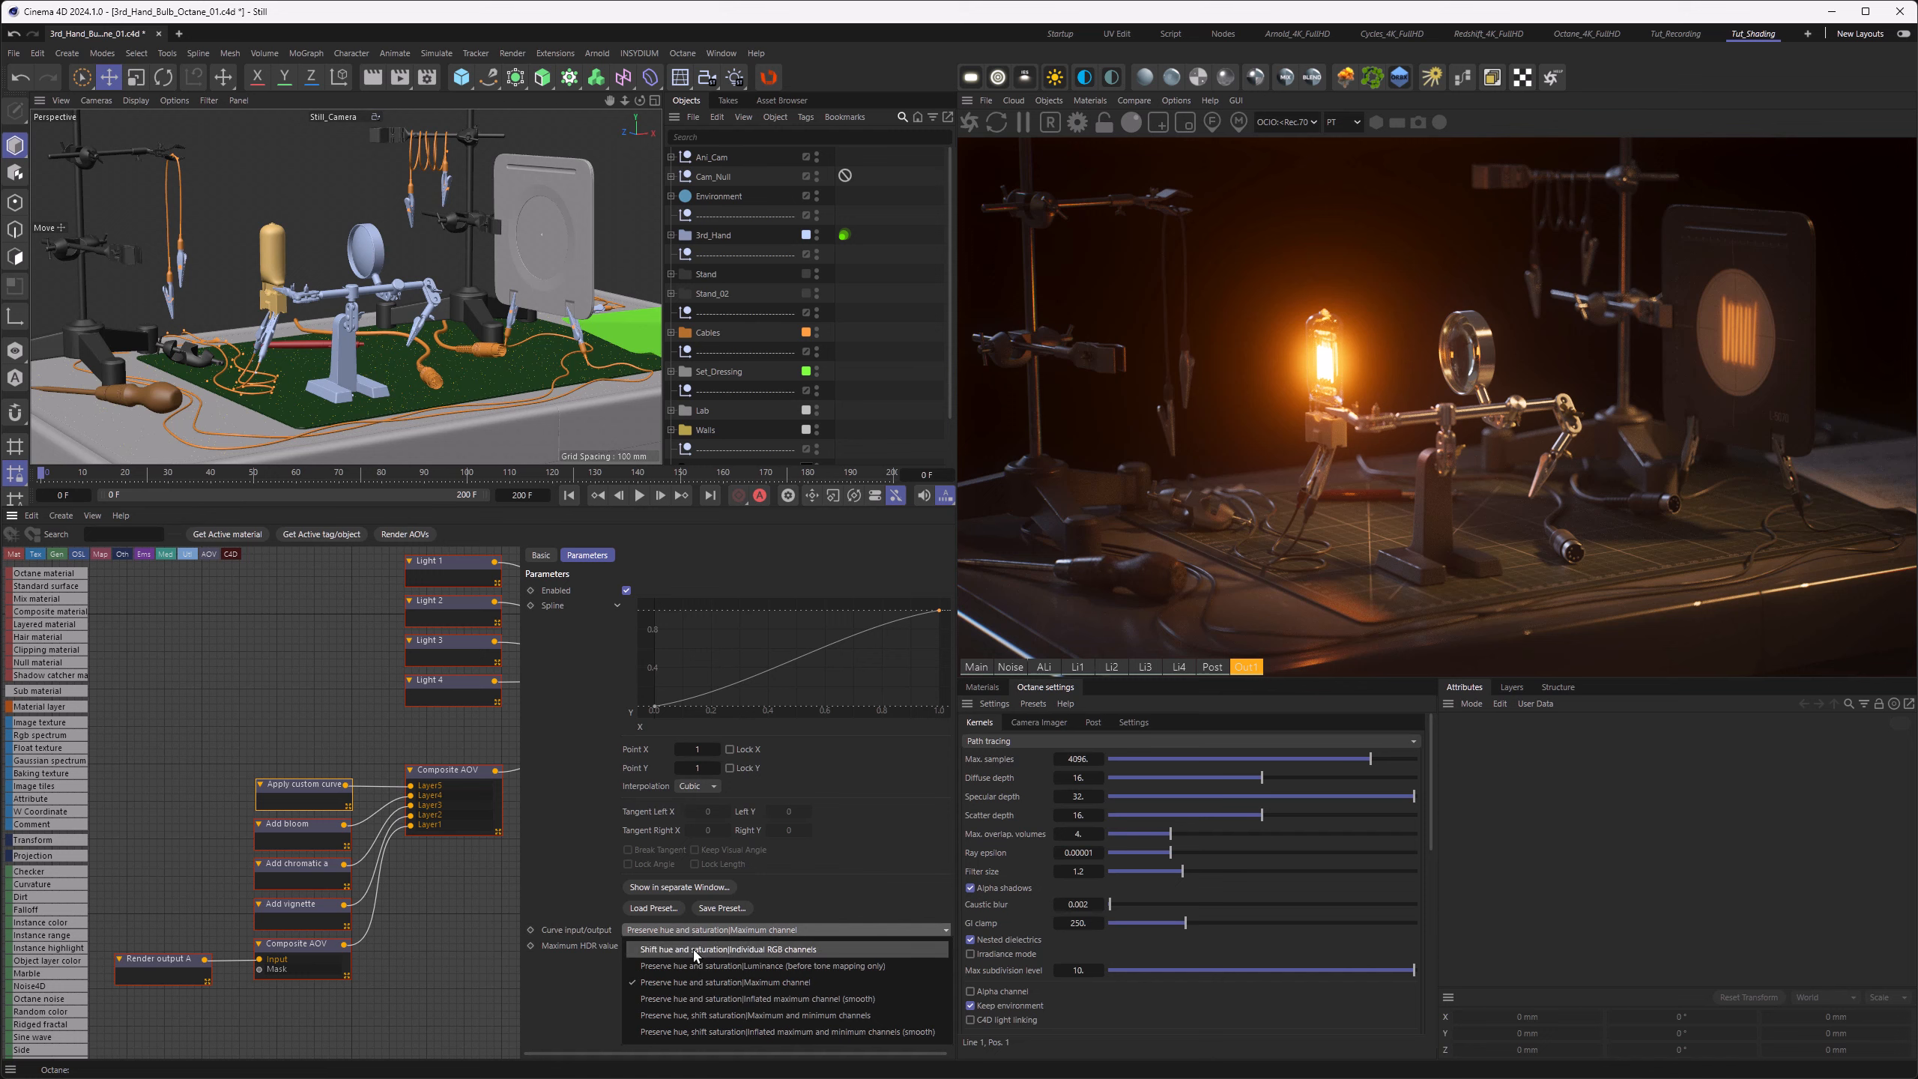
{"action": "left_click", "coordinate": [696, 950]}
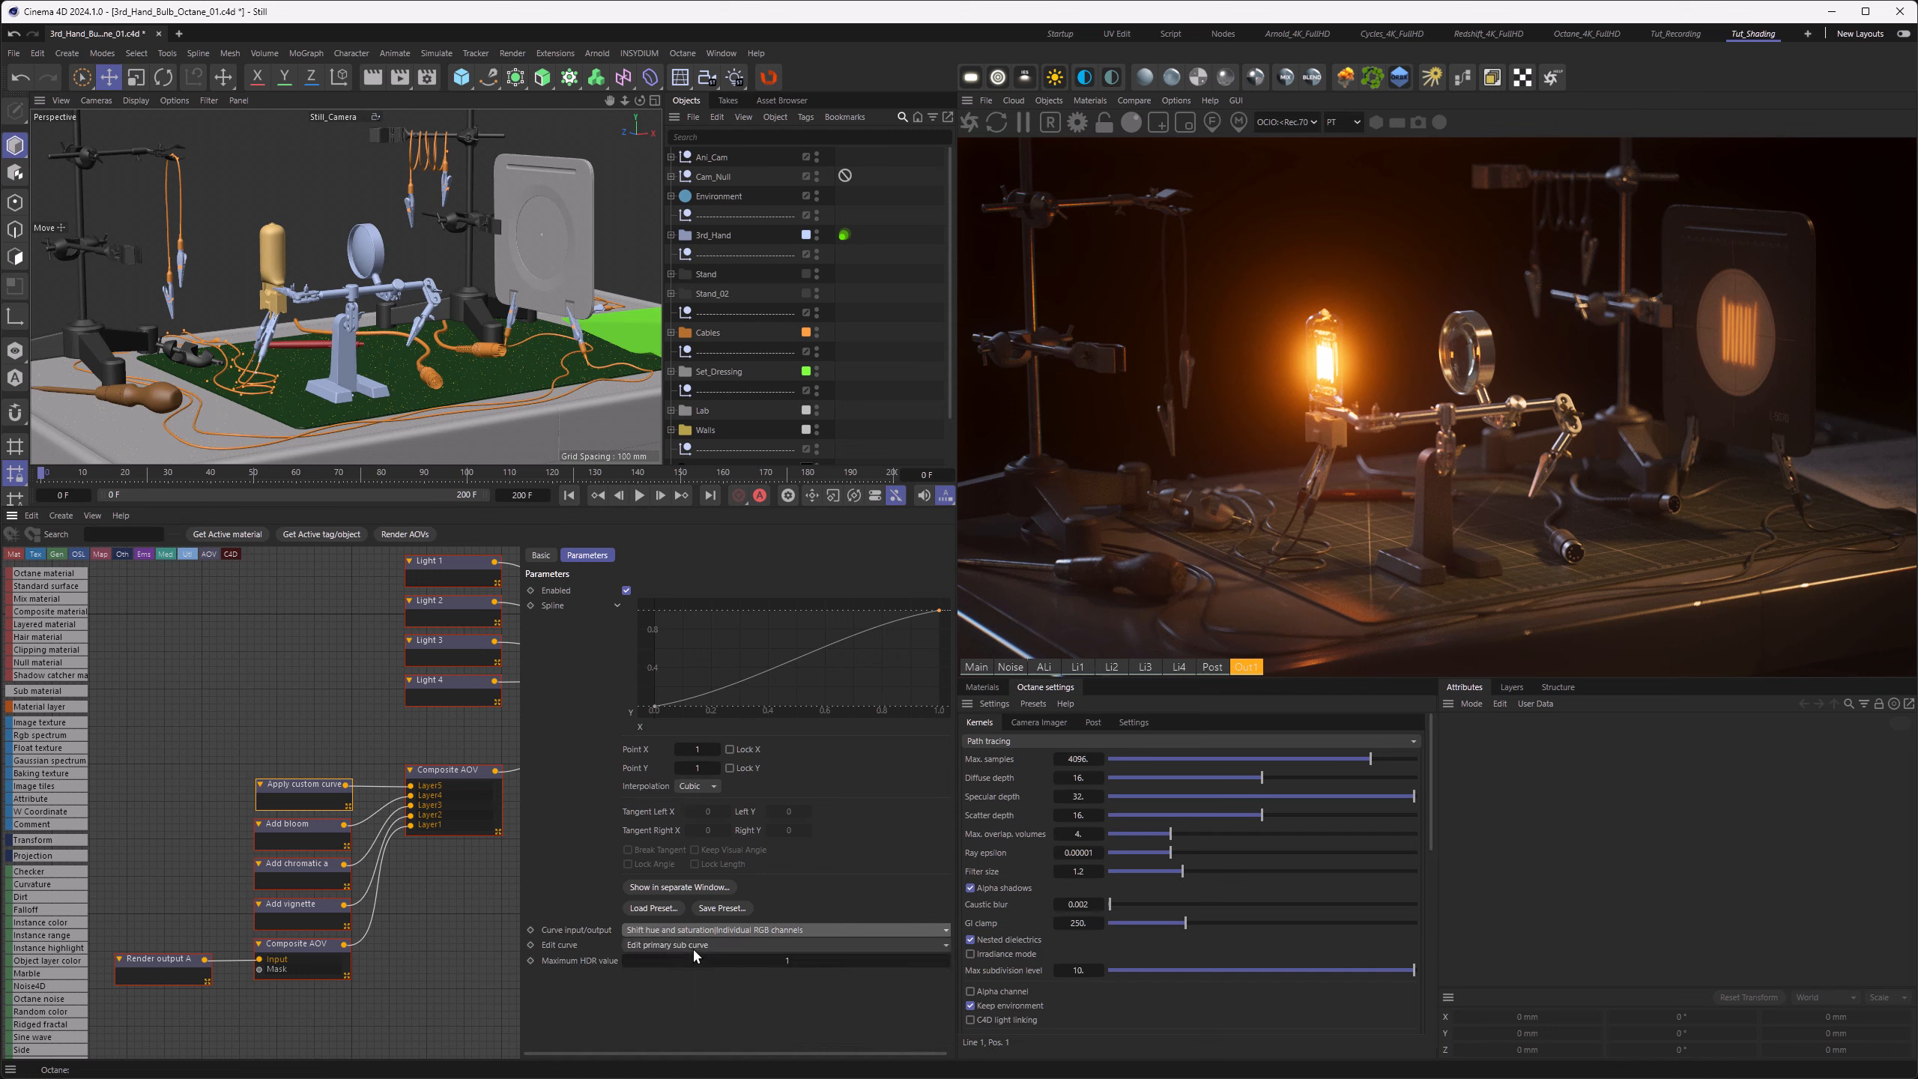
{"action": "left_click", "coordinate": [692, 950]}
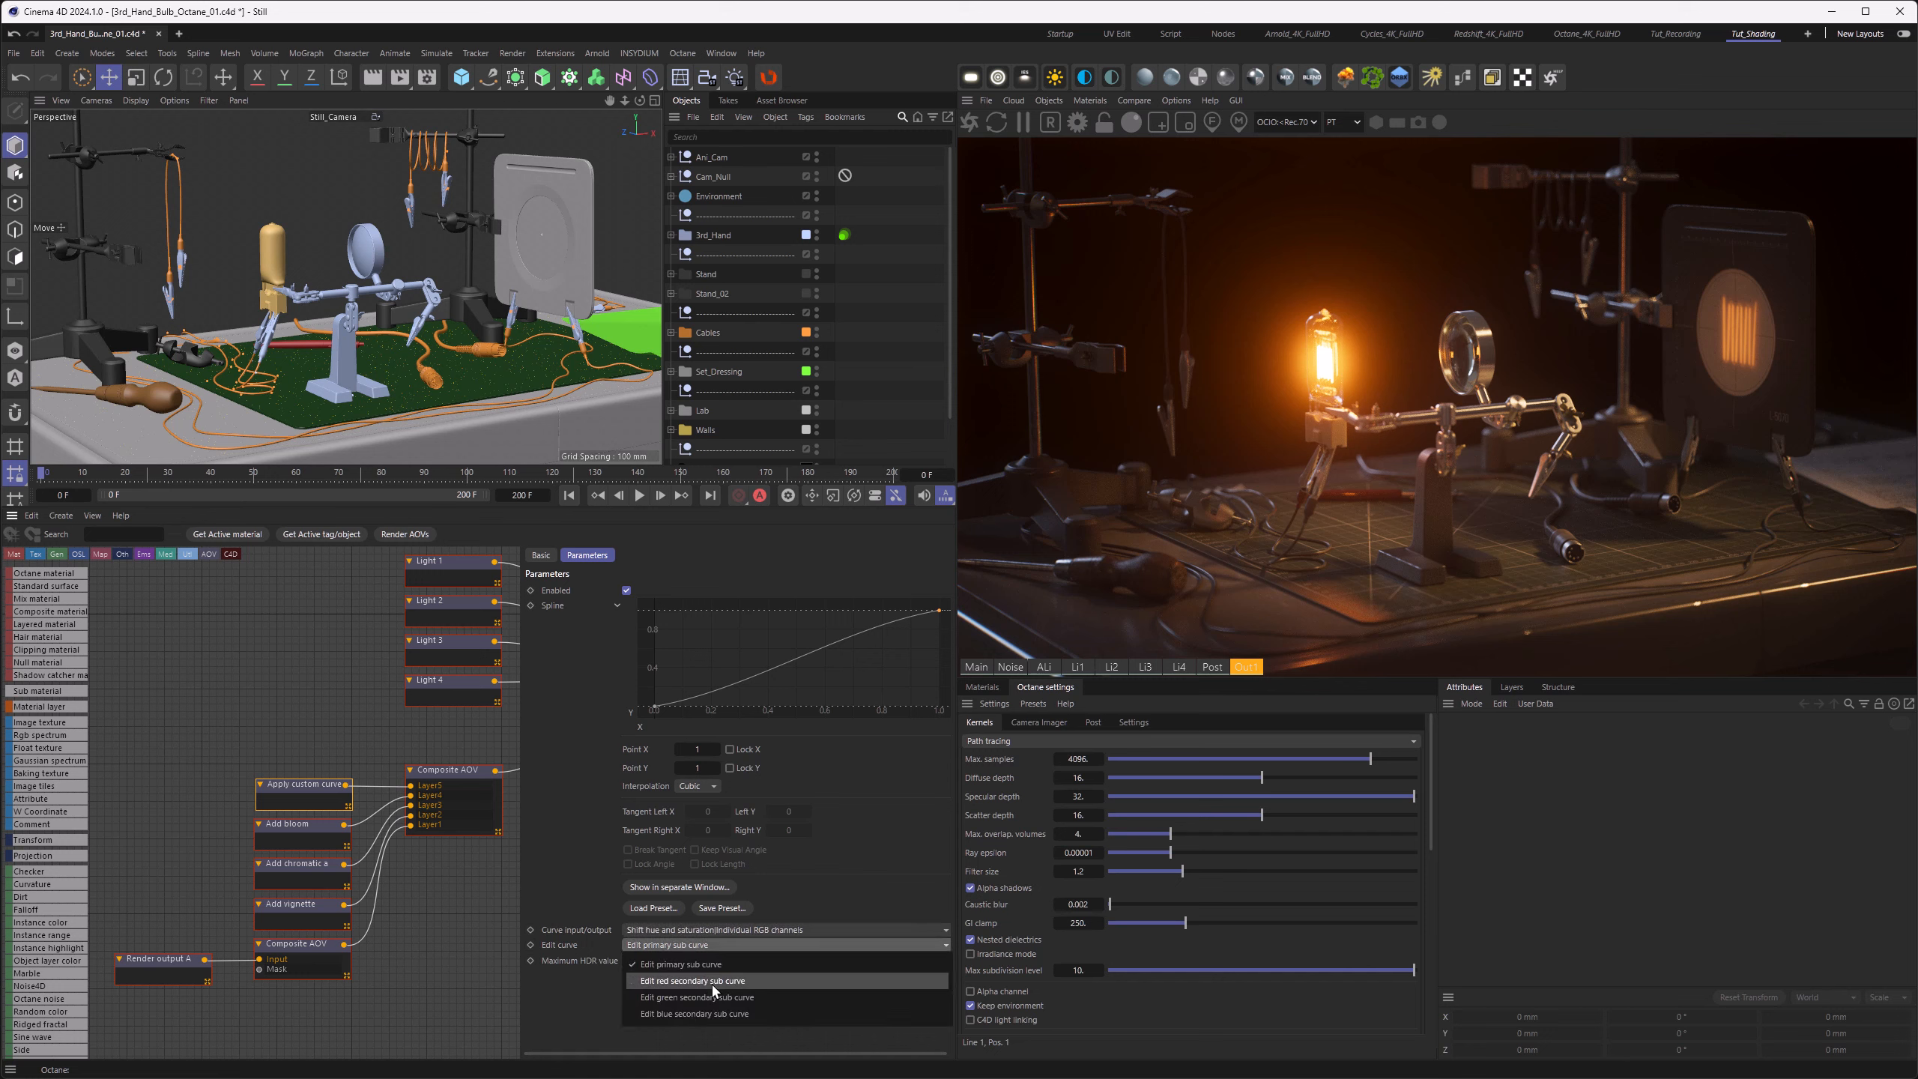
{"action": "left_click", "coordinate": [711, 983]}
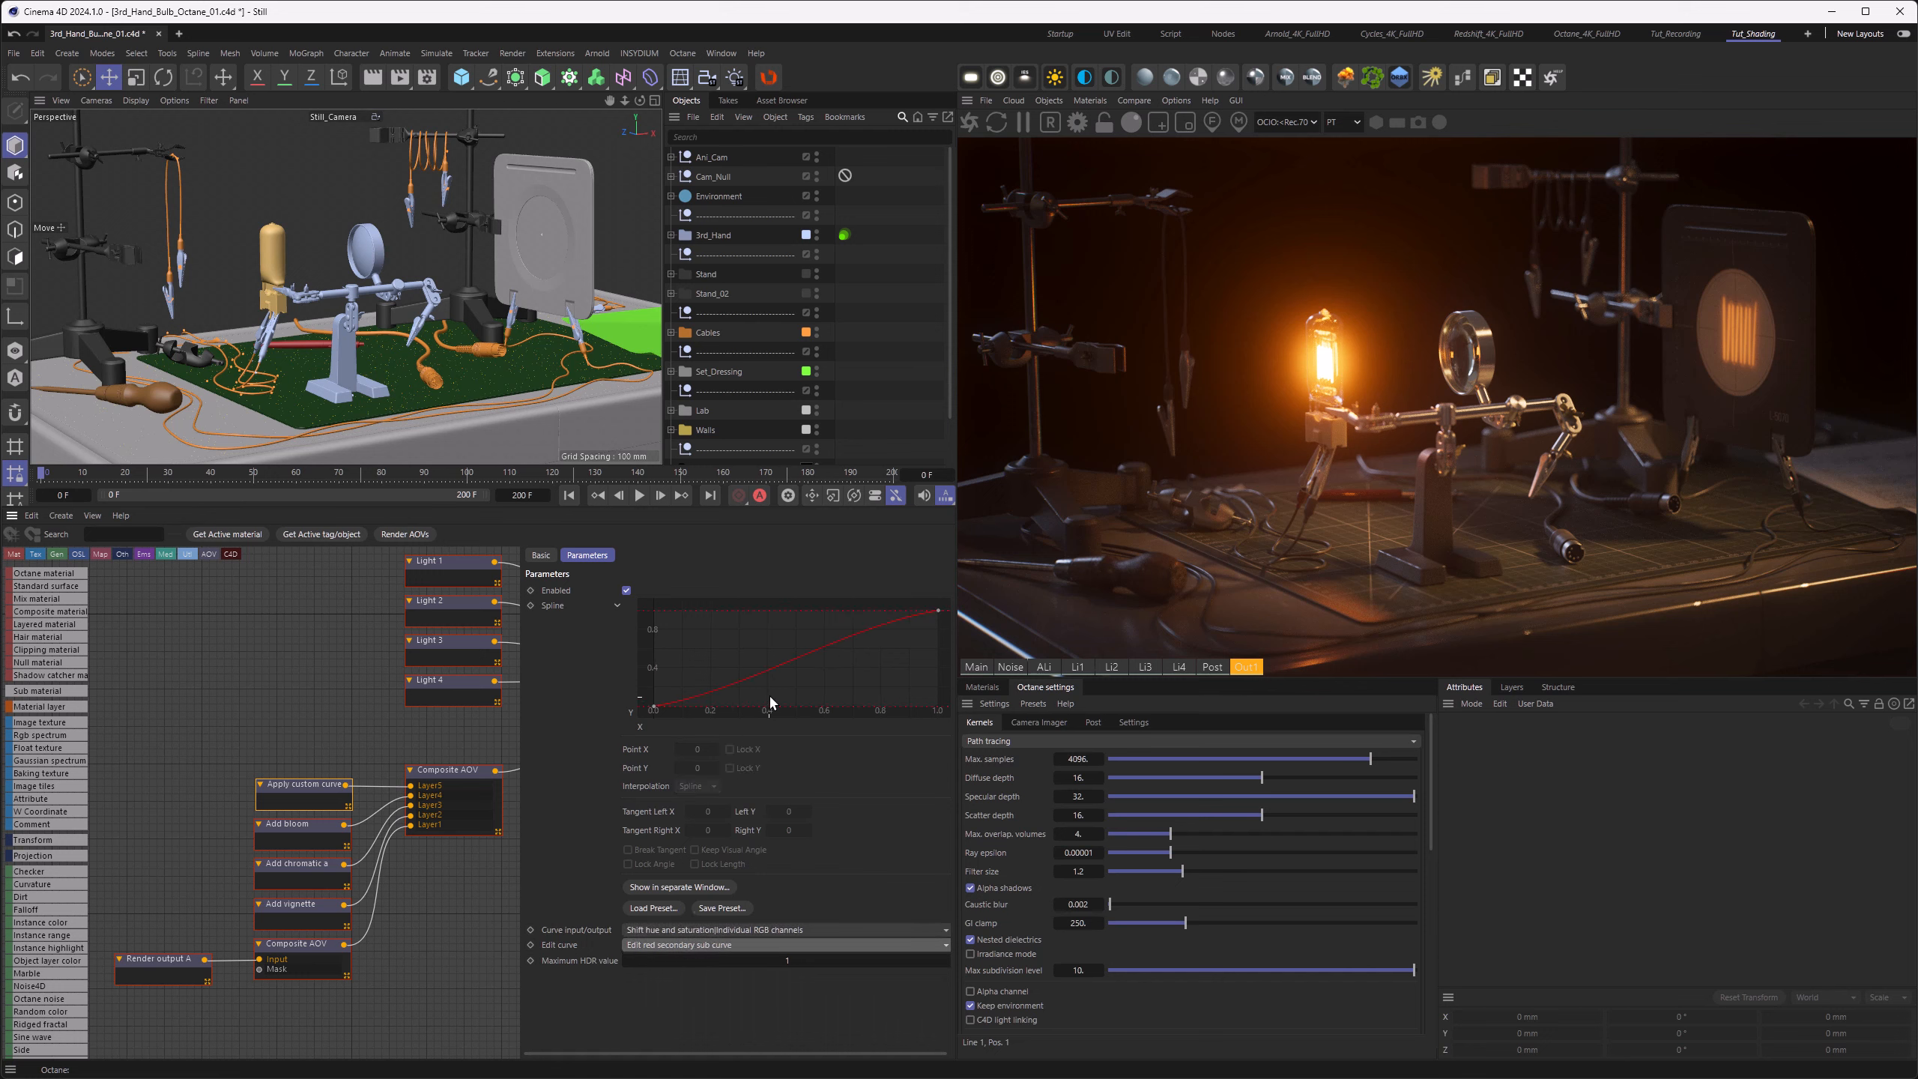
Step: Add a slightly lowered midpoint to the red sub curve and reshape all its points using Spline interpolation with steeper tangents
{"action": "left_click", "coordinate": [795, 660]}
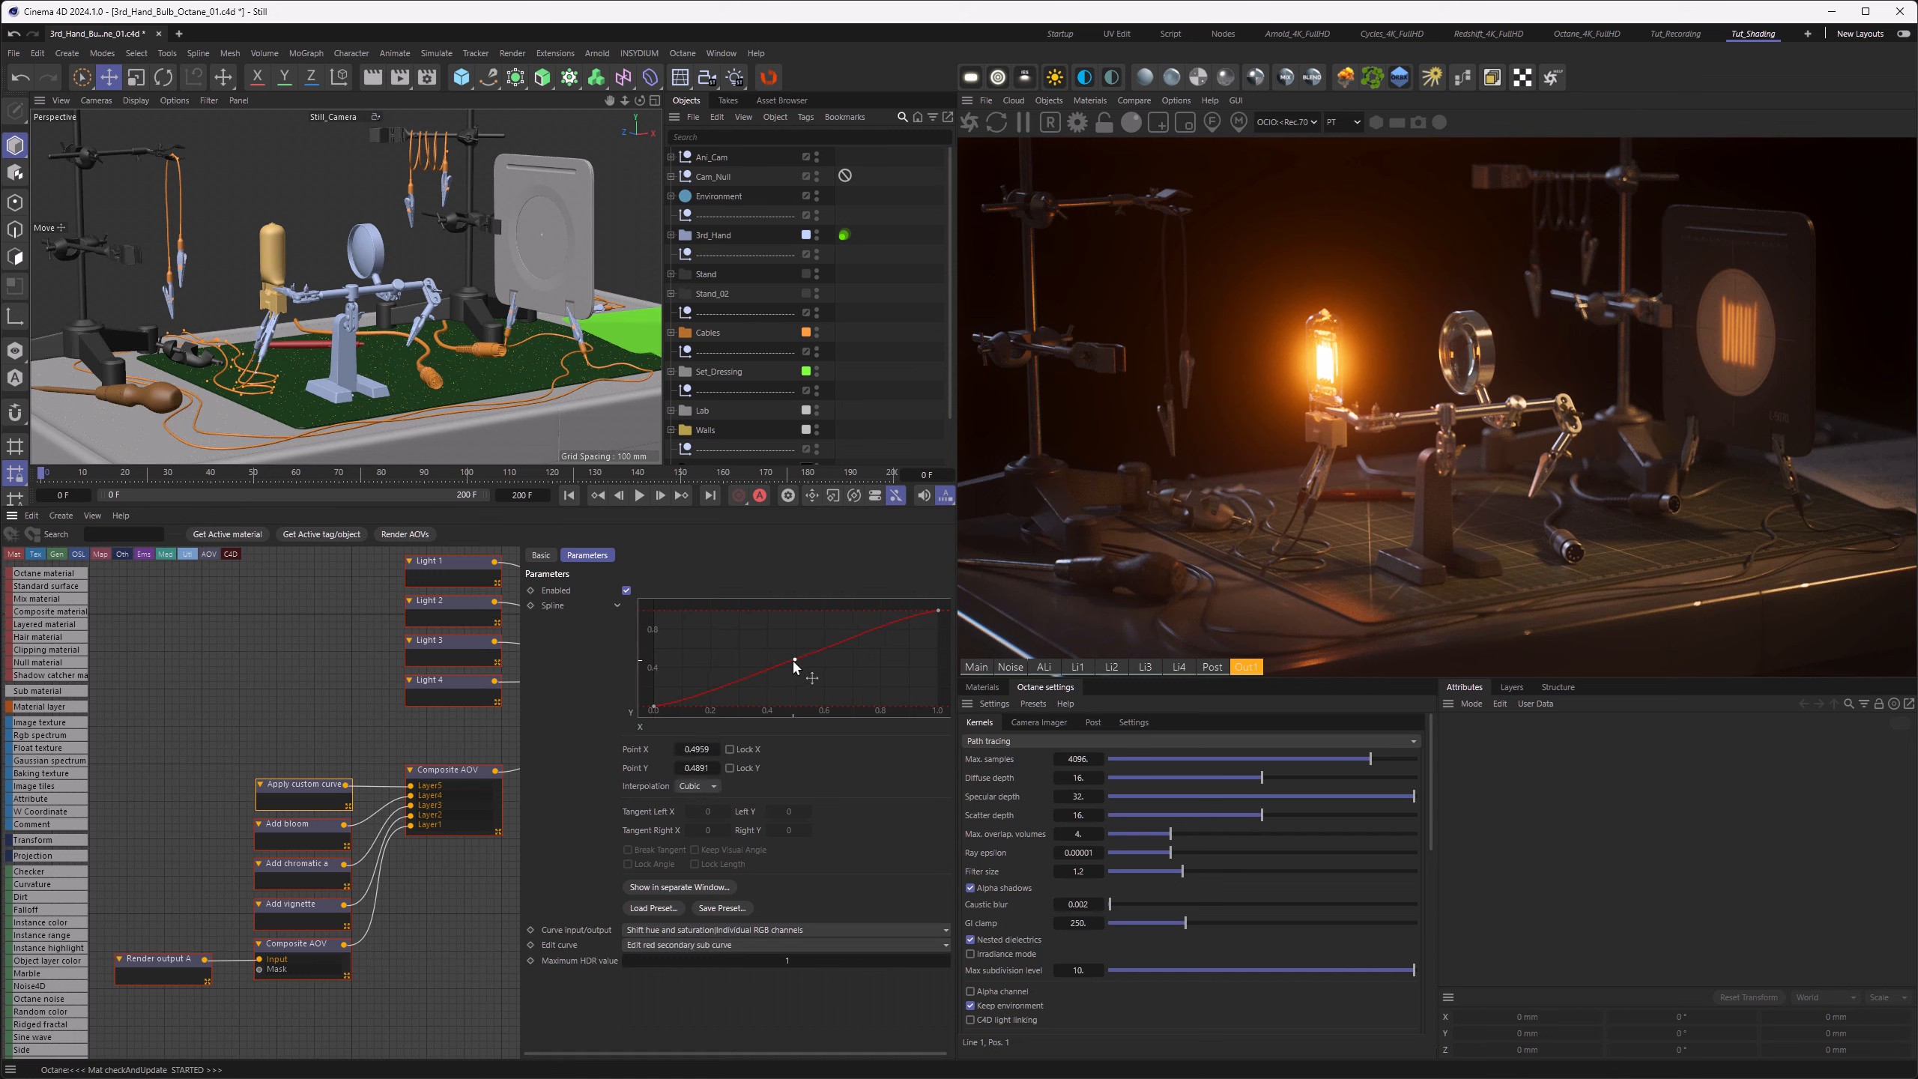
{"action": "left_click_drag", "start_coordinate": [794, 662], "coordinate": [571, 718]}
{"action": "left_click", "coordinate": [683, 787]}
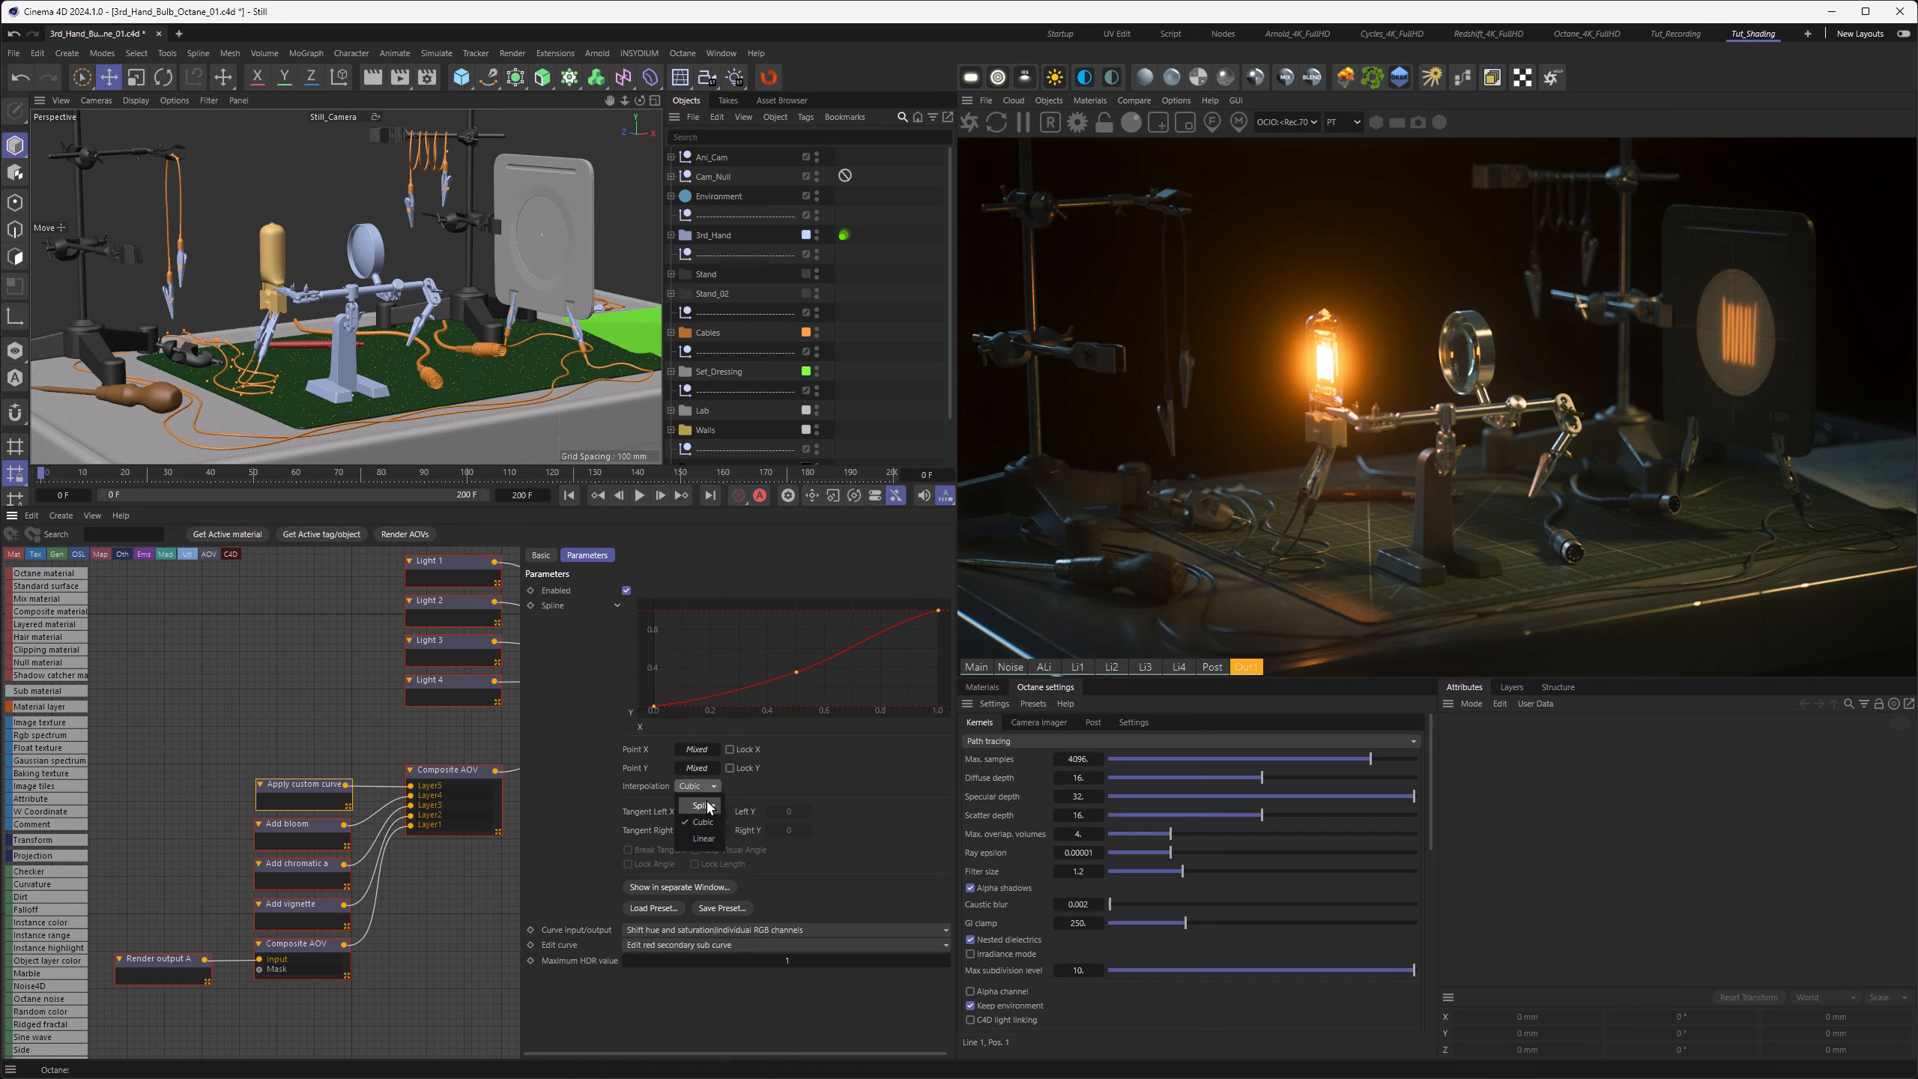
{"action": "left_click", "coordinate": [708, 805]}
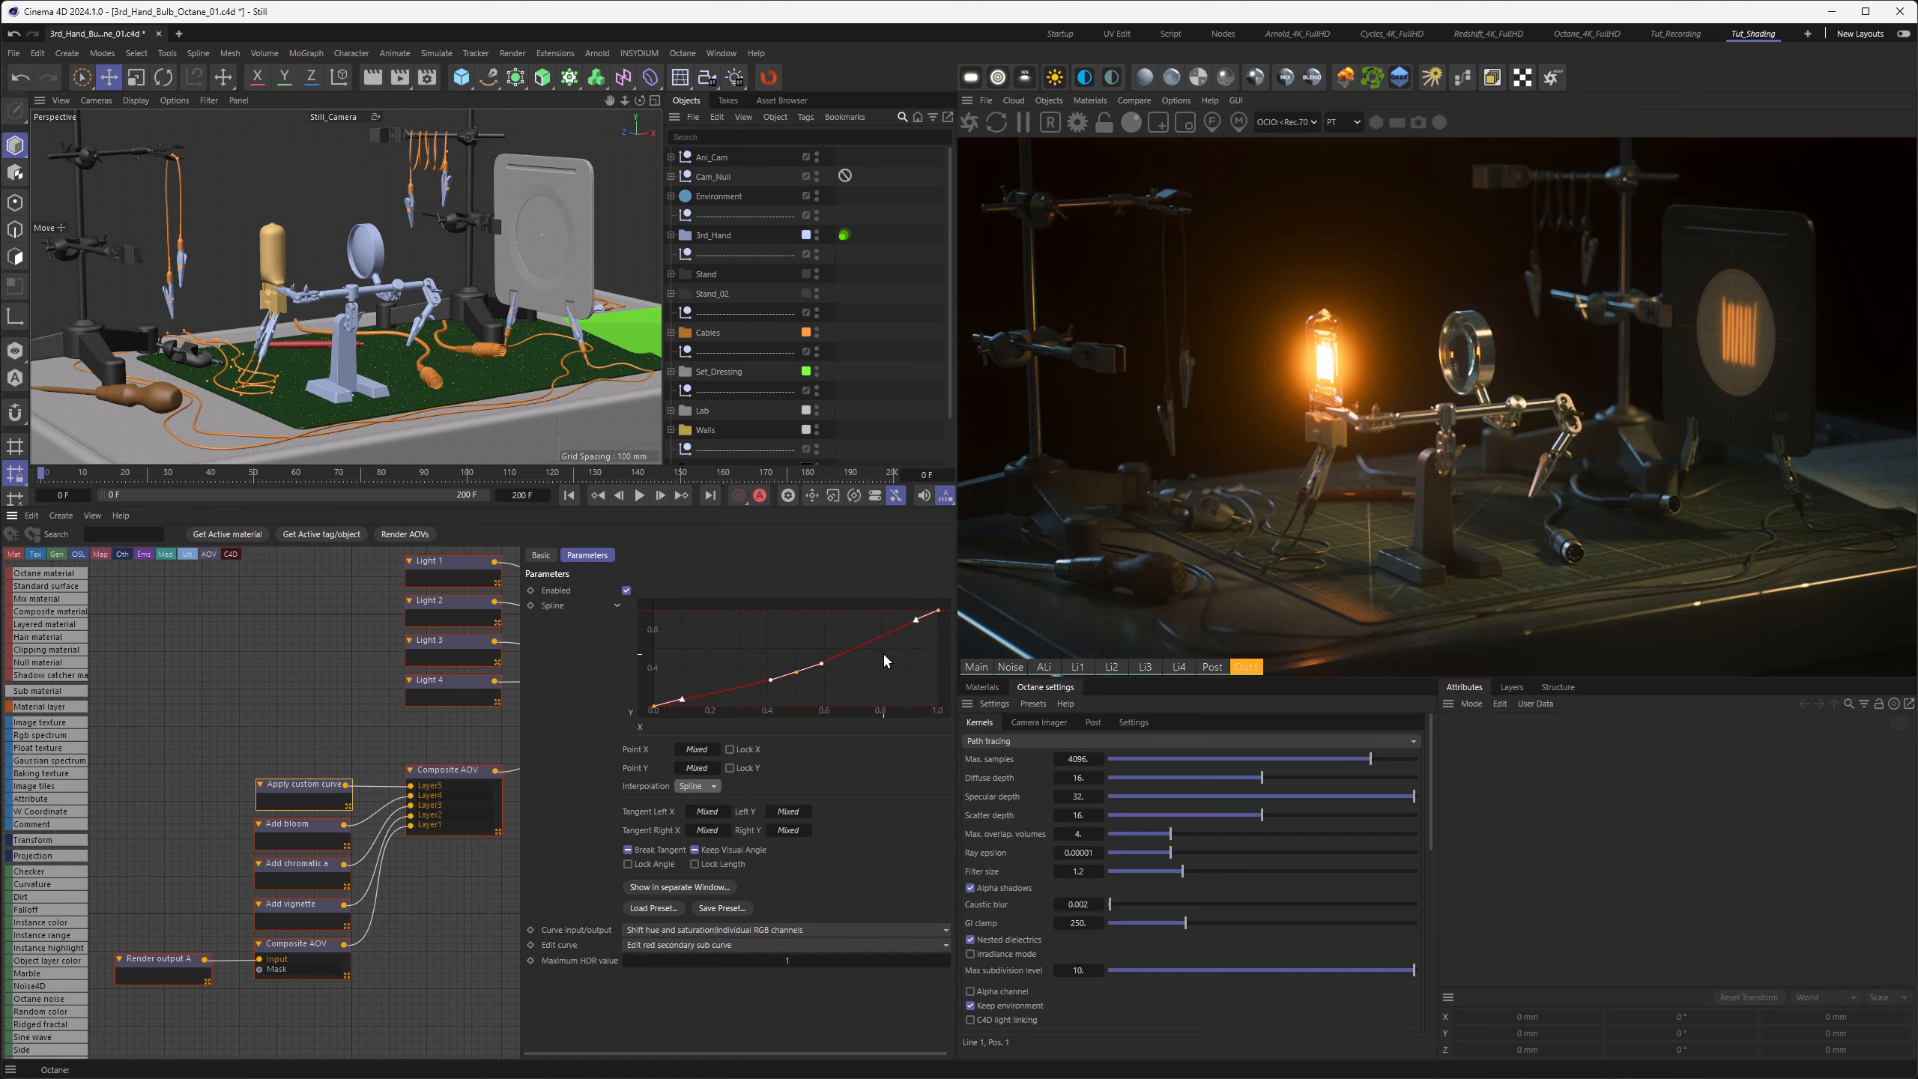
{"action": "left_click_drag", "start_coordinate": [822, 663], "coordinate": [816, 649]}
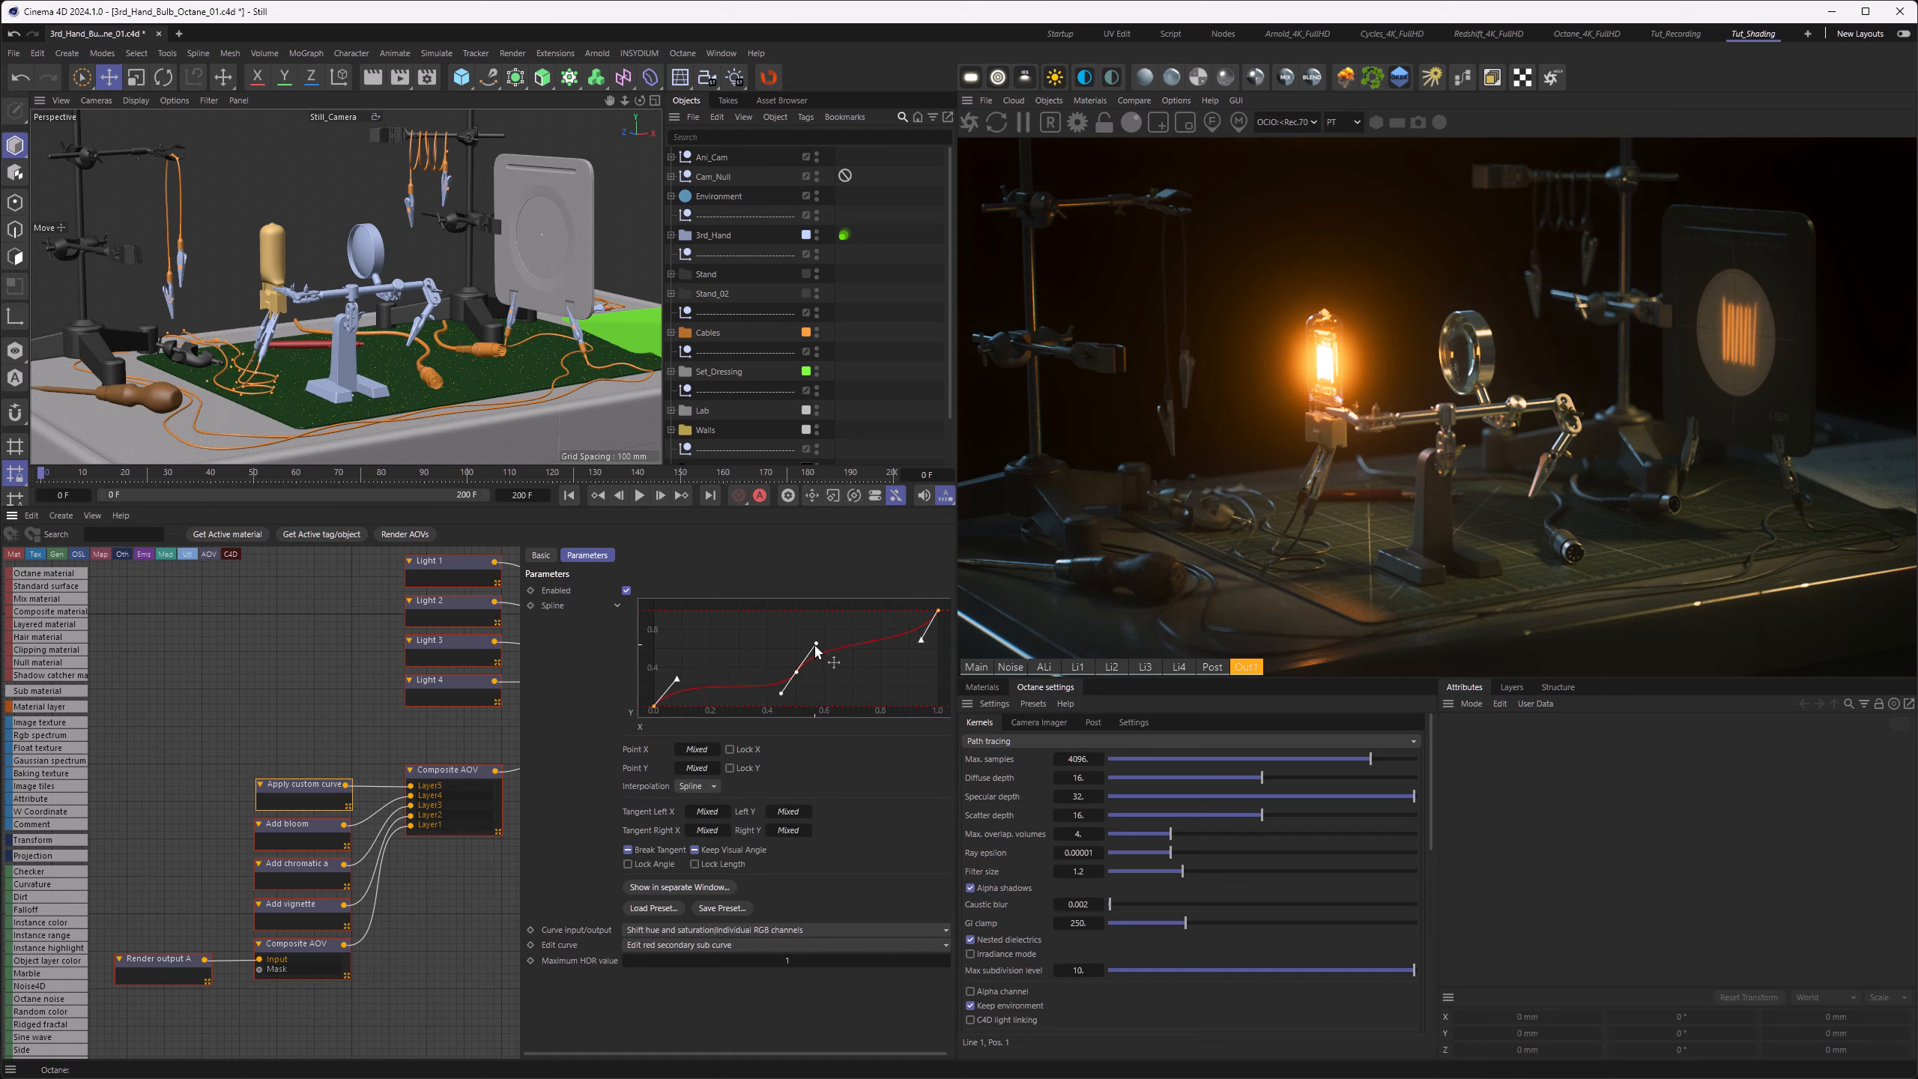
Step: Undo the Spline reshaping of the red sub curve and choose the blue secondary sub curve for editing
{"action": "key", "text": "ctrl+z"}
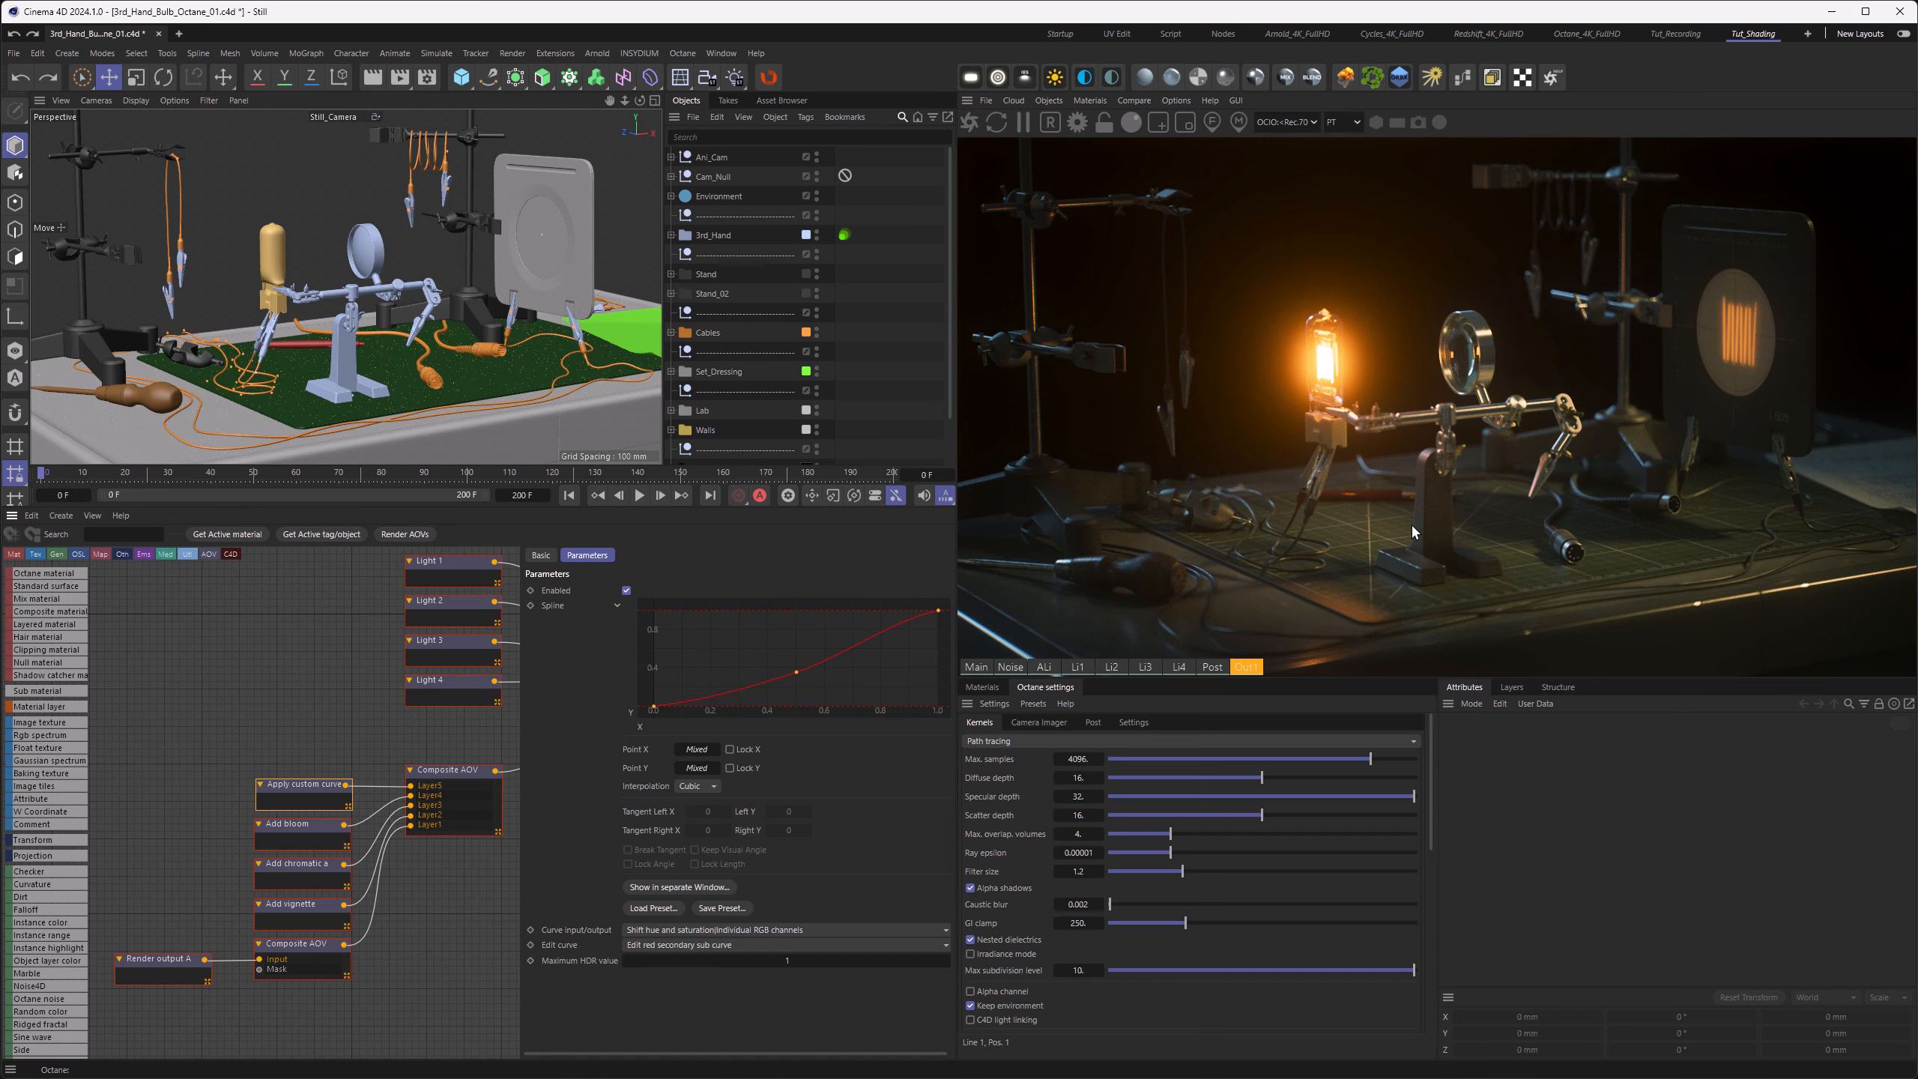
{"action": "left_click", "coordinate": [728, 946]}
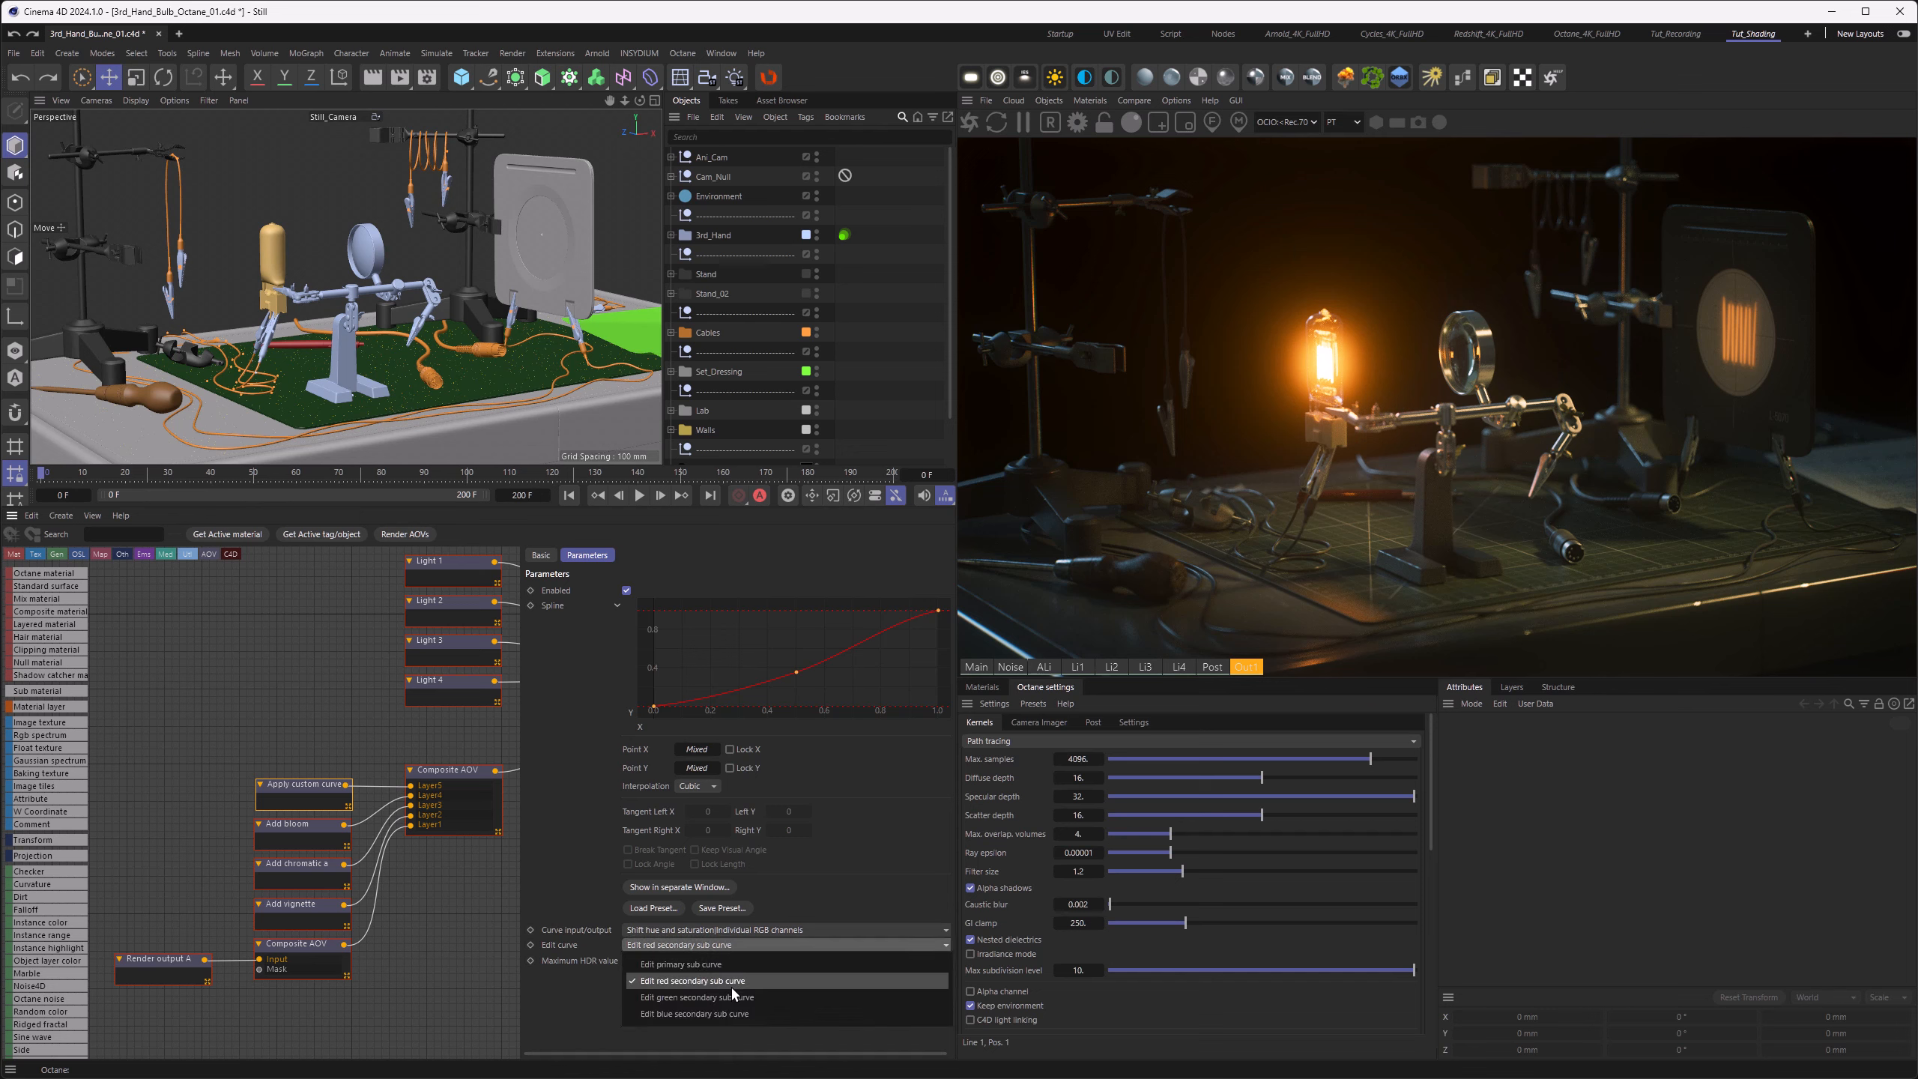
{"action": "left_click", "coordinate": [734, 1014]}
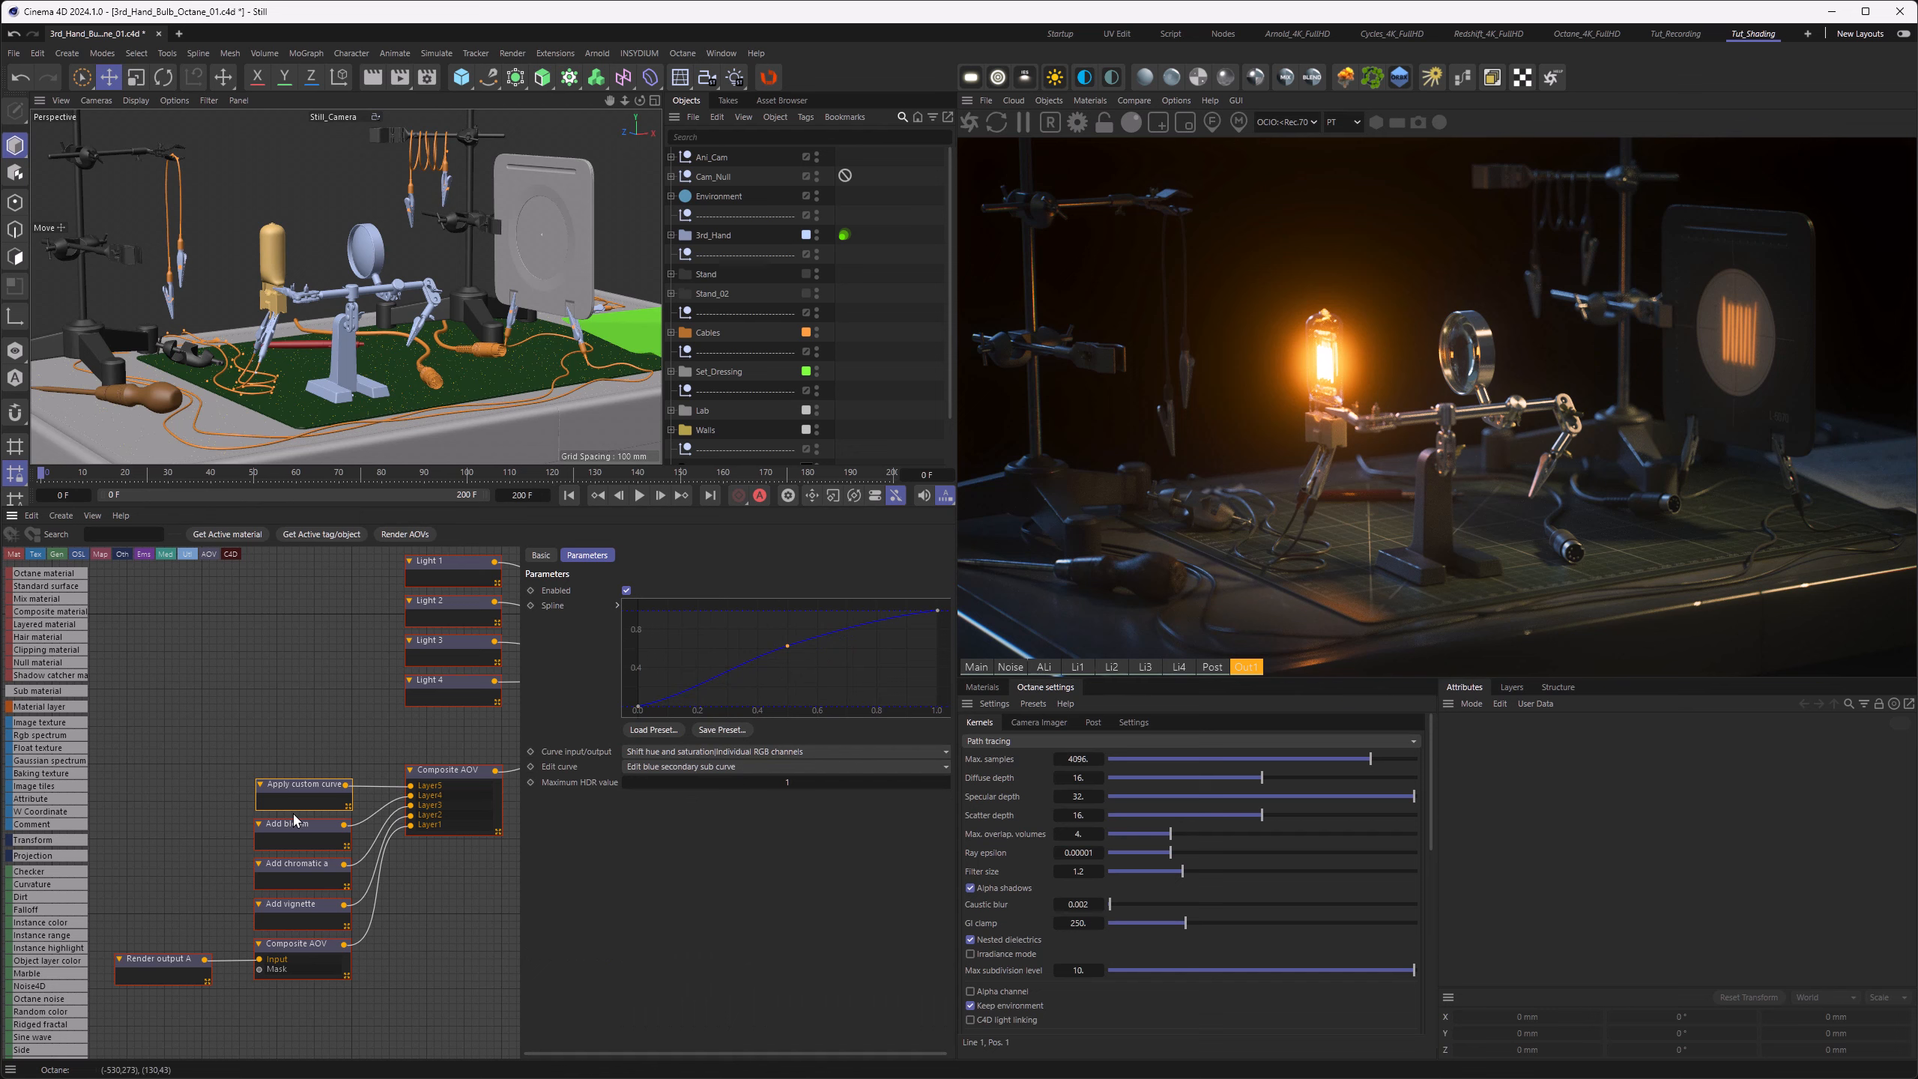
Step: Compare the render with the custom curve layer disabled and enabled again
{"action": "left_click", "coordinate": [626, 590]}
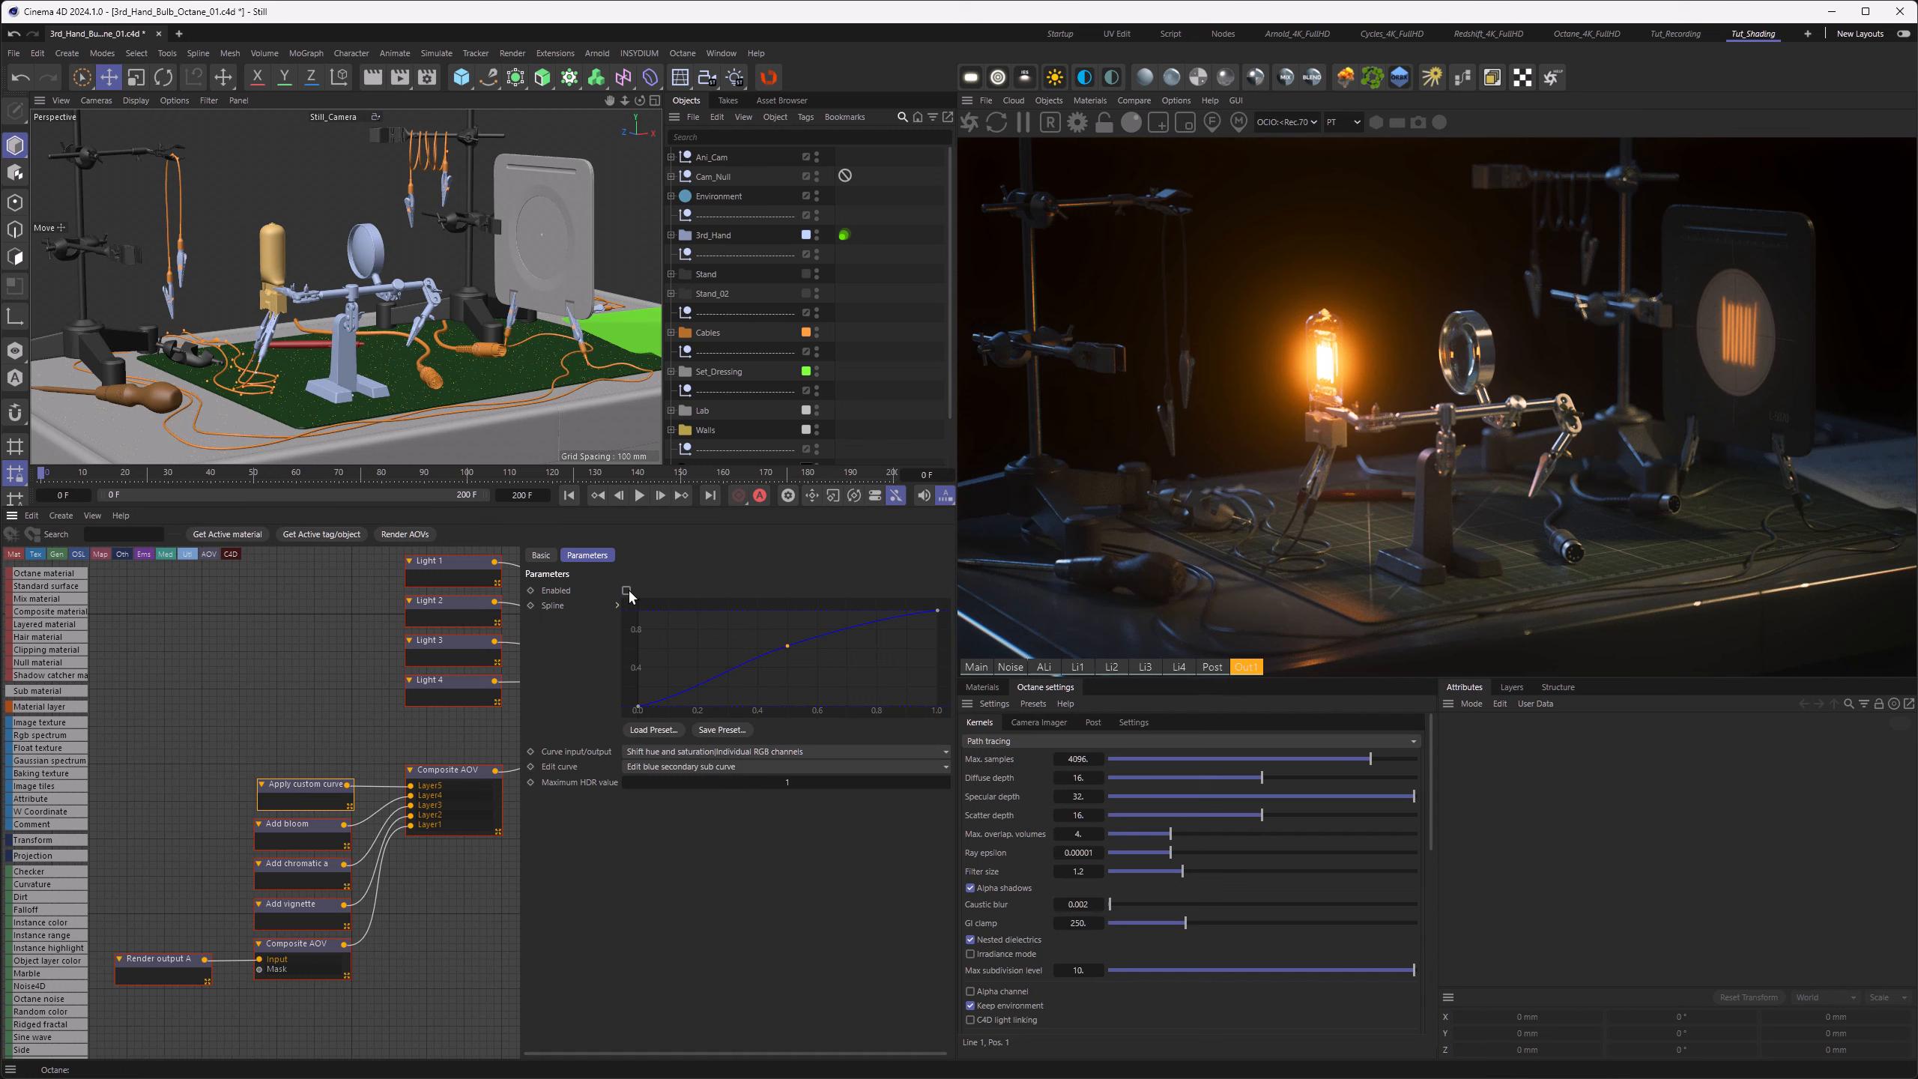
{"action": "left_click", "coordinate": [626, 590]}
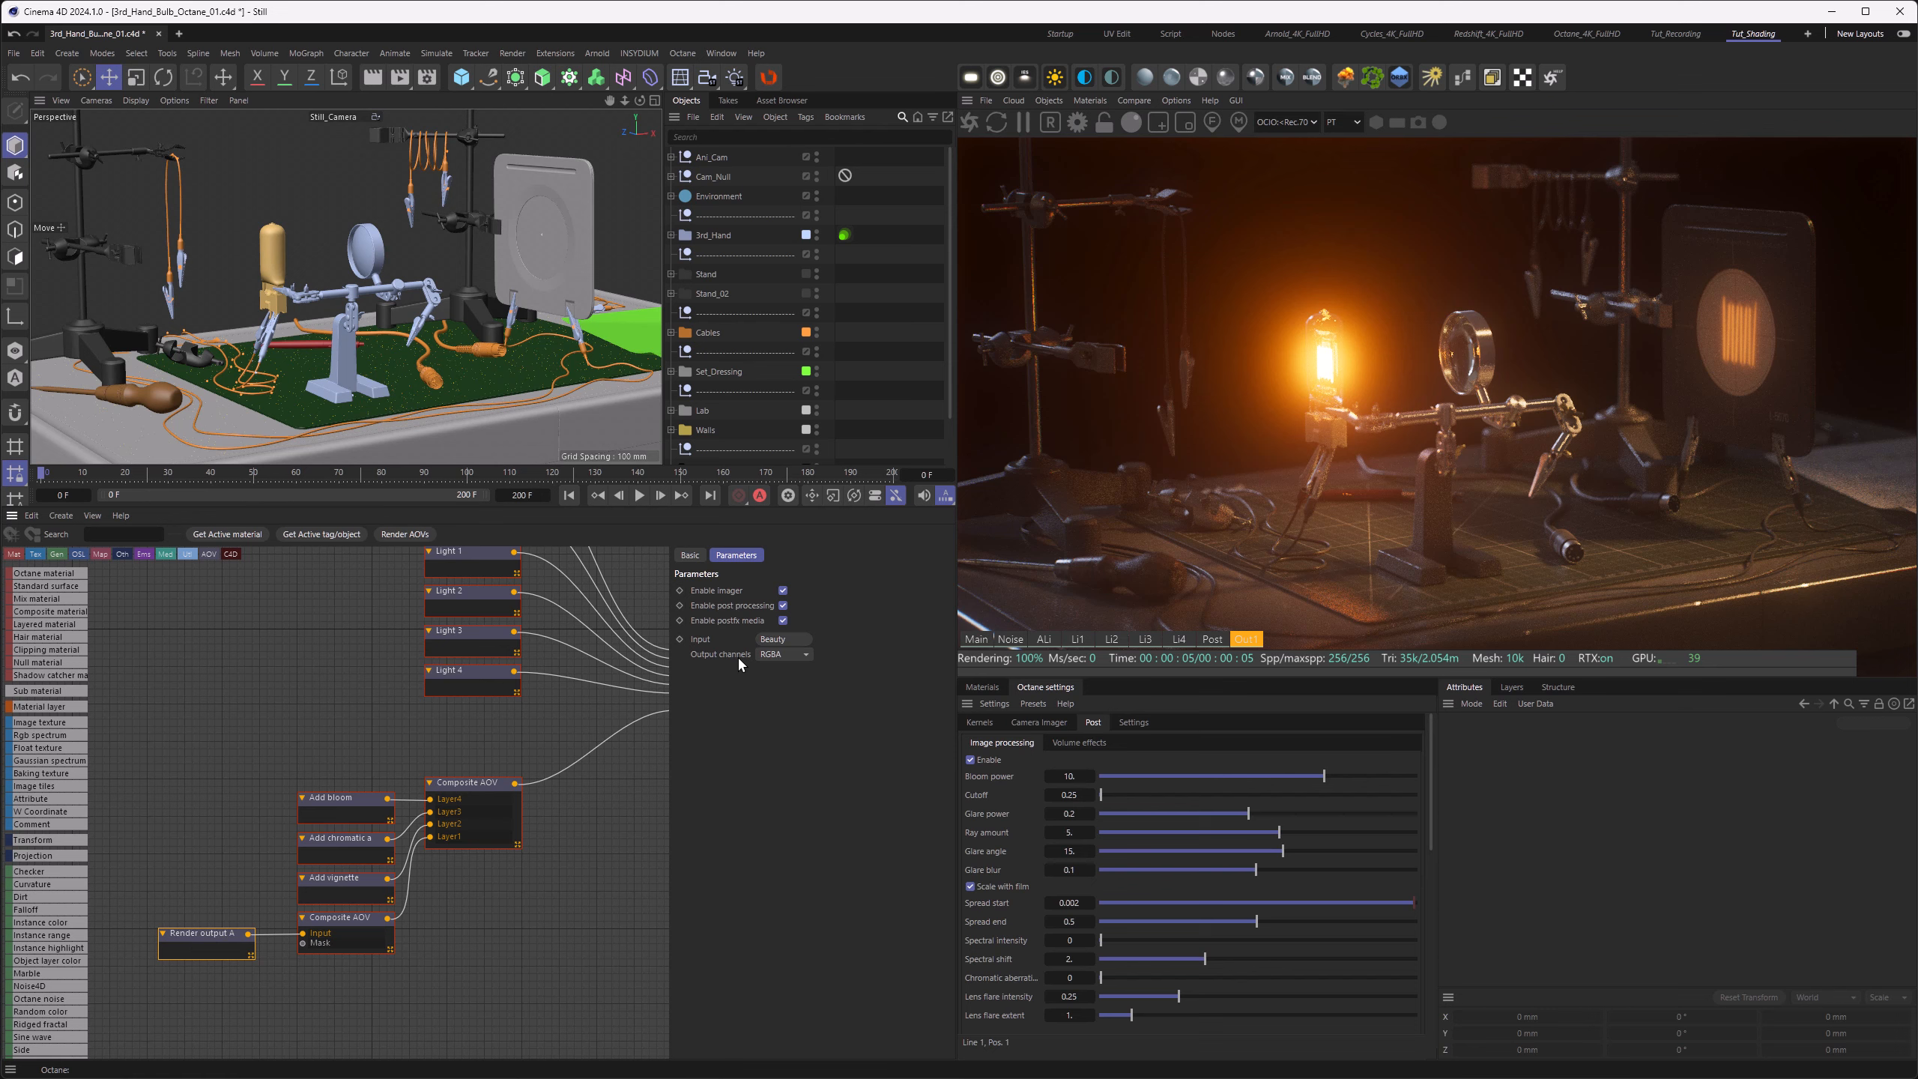
Step: Set the render output AOV's input to Ambient light and raise the bloom layer's strength to about 0.76
{"action": "left_click", "coordinate": [773, 639]}
{"action": "mouse_move", "coordinate": [818, 755]}
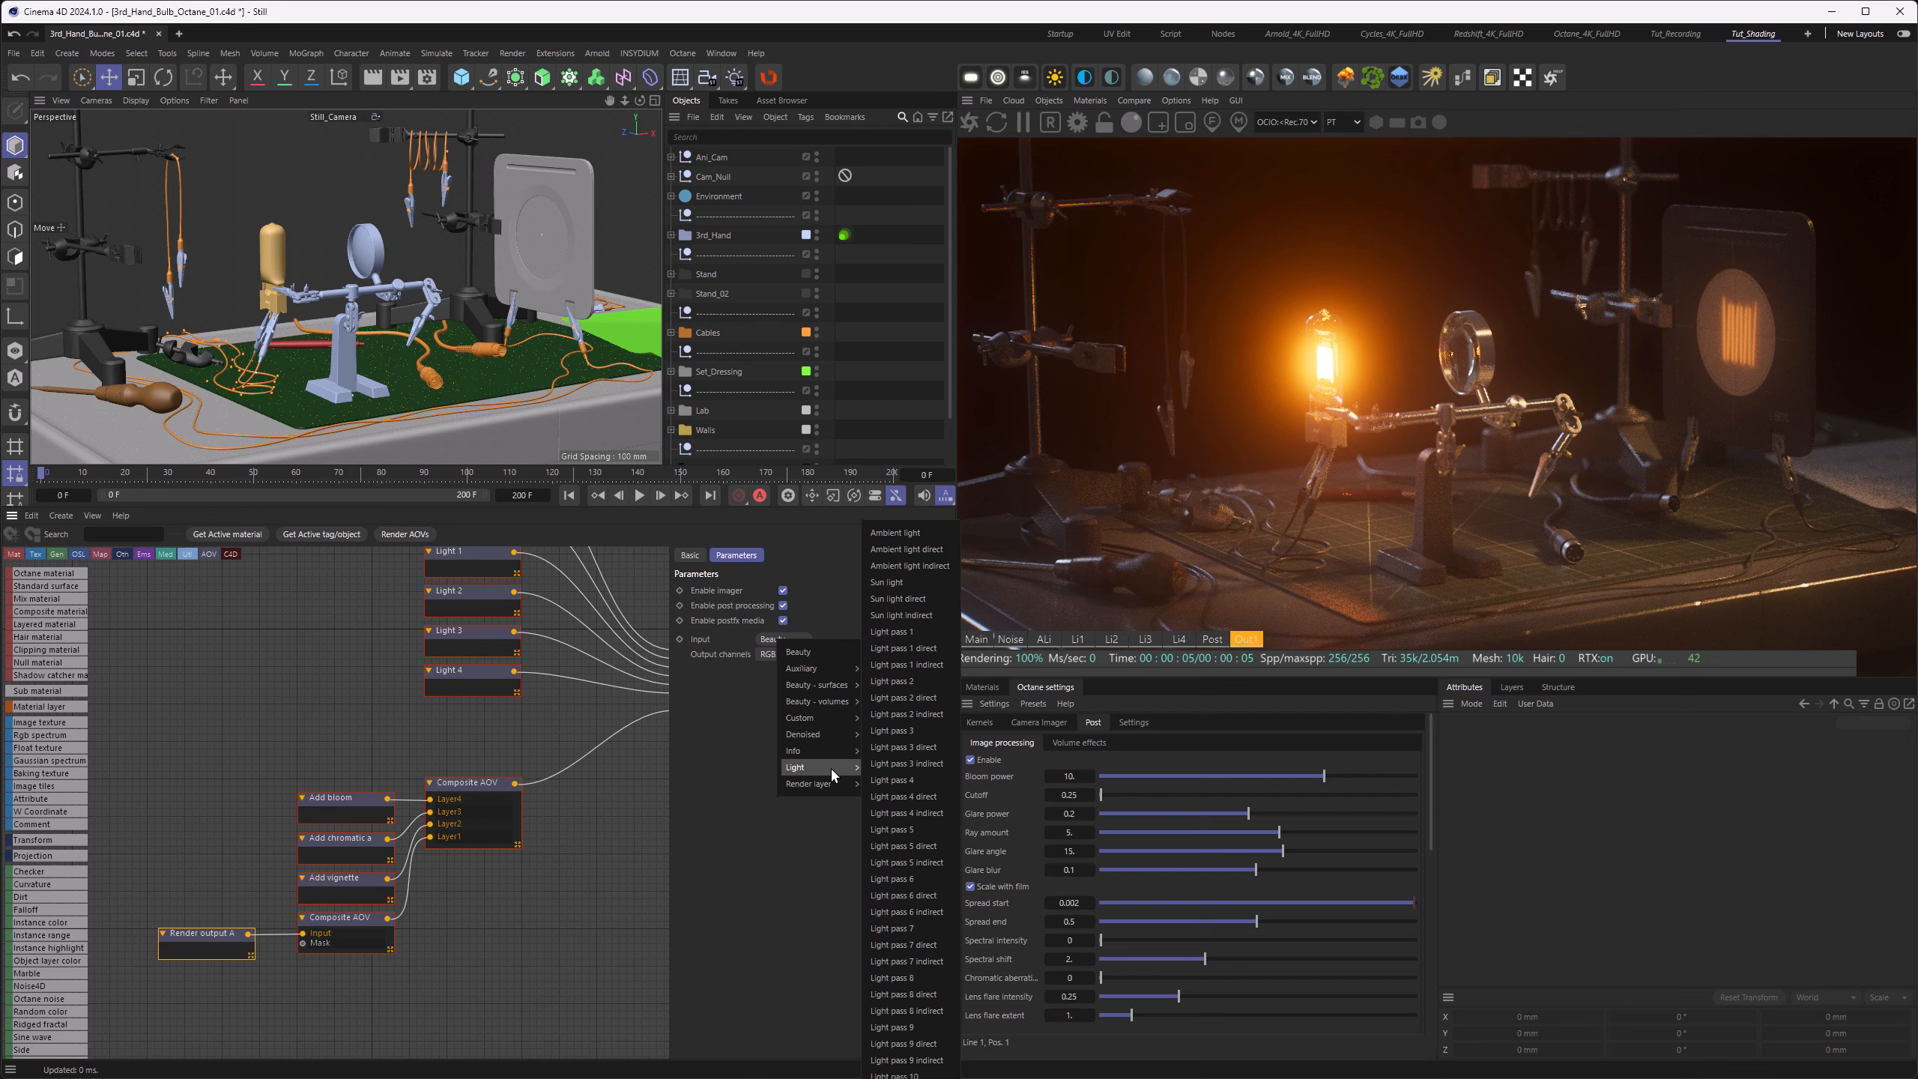
{"action": "left_click", "coordinate": [936, 535]}
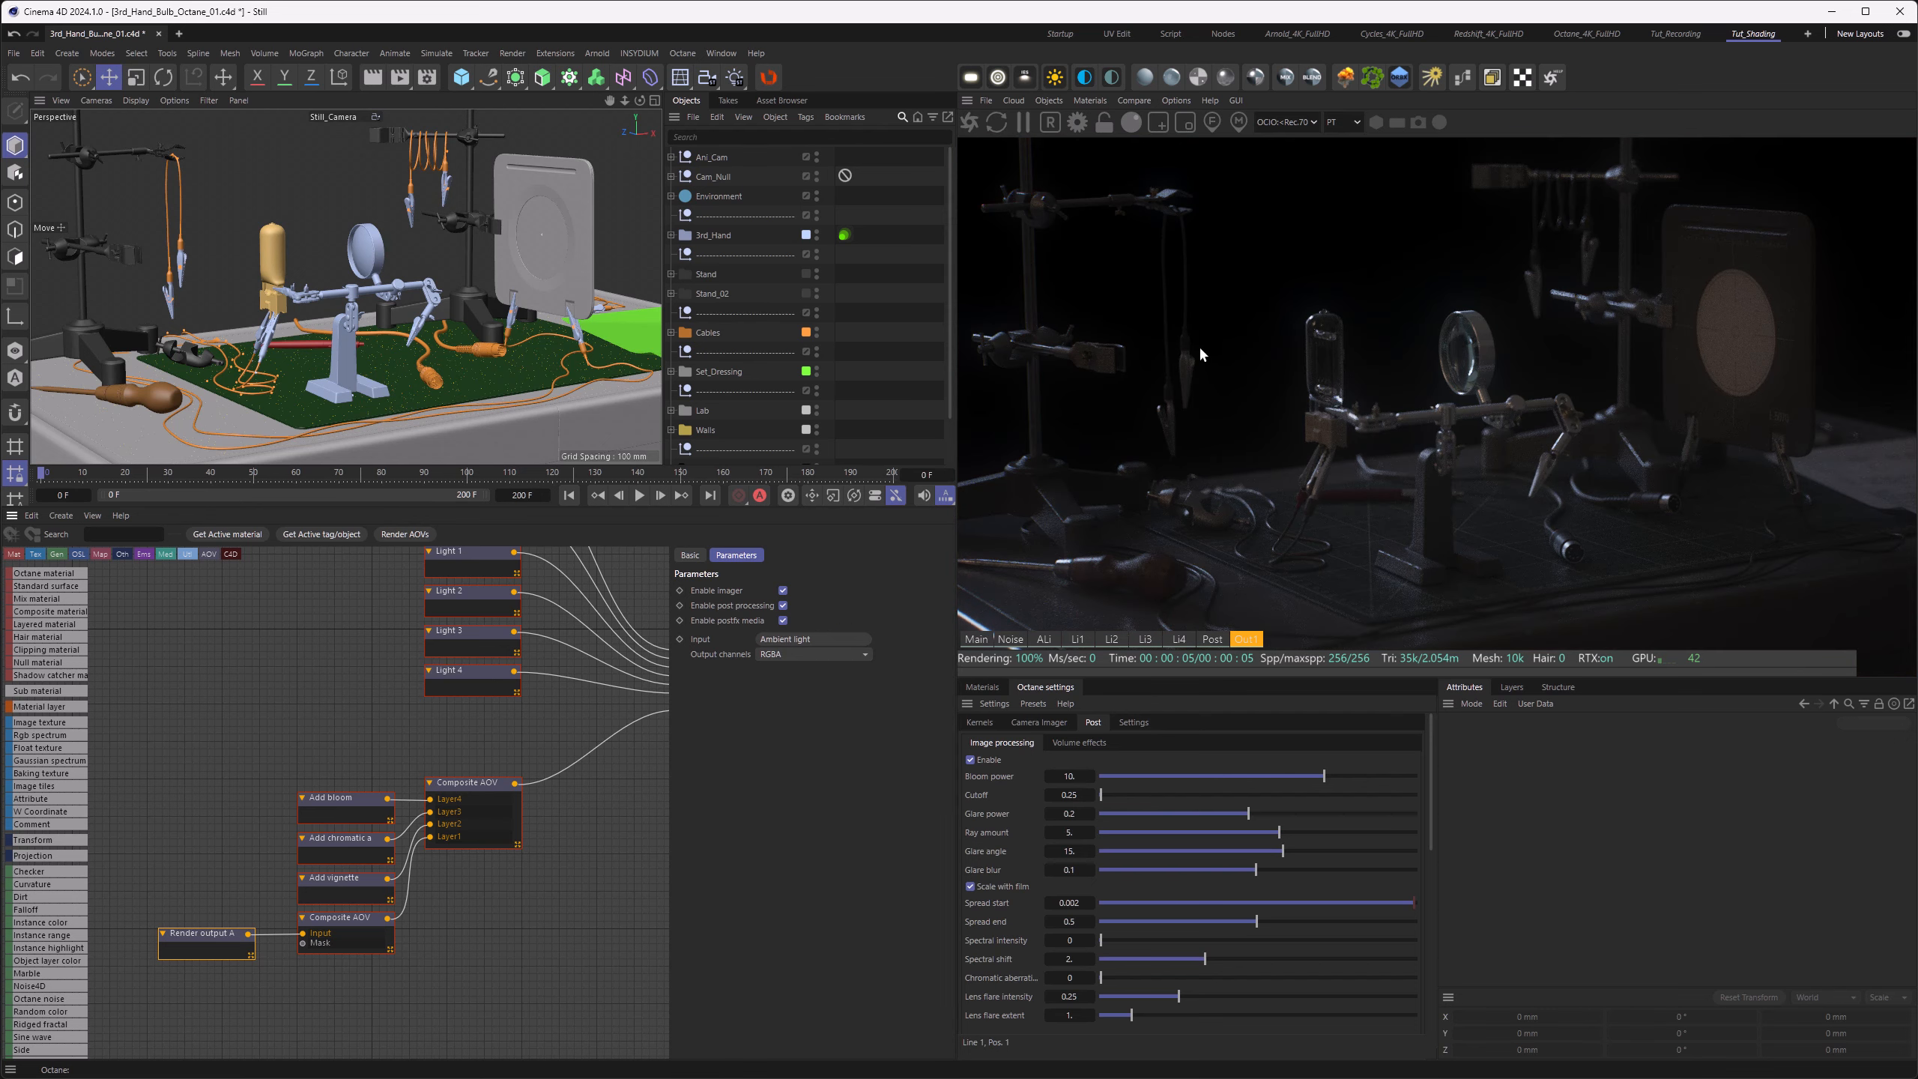
{"action": "left_click", "coordinate": [346, 799]}
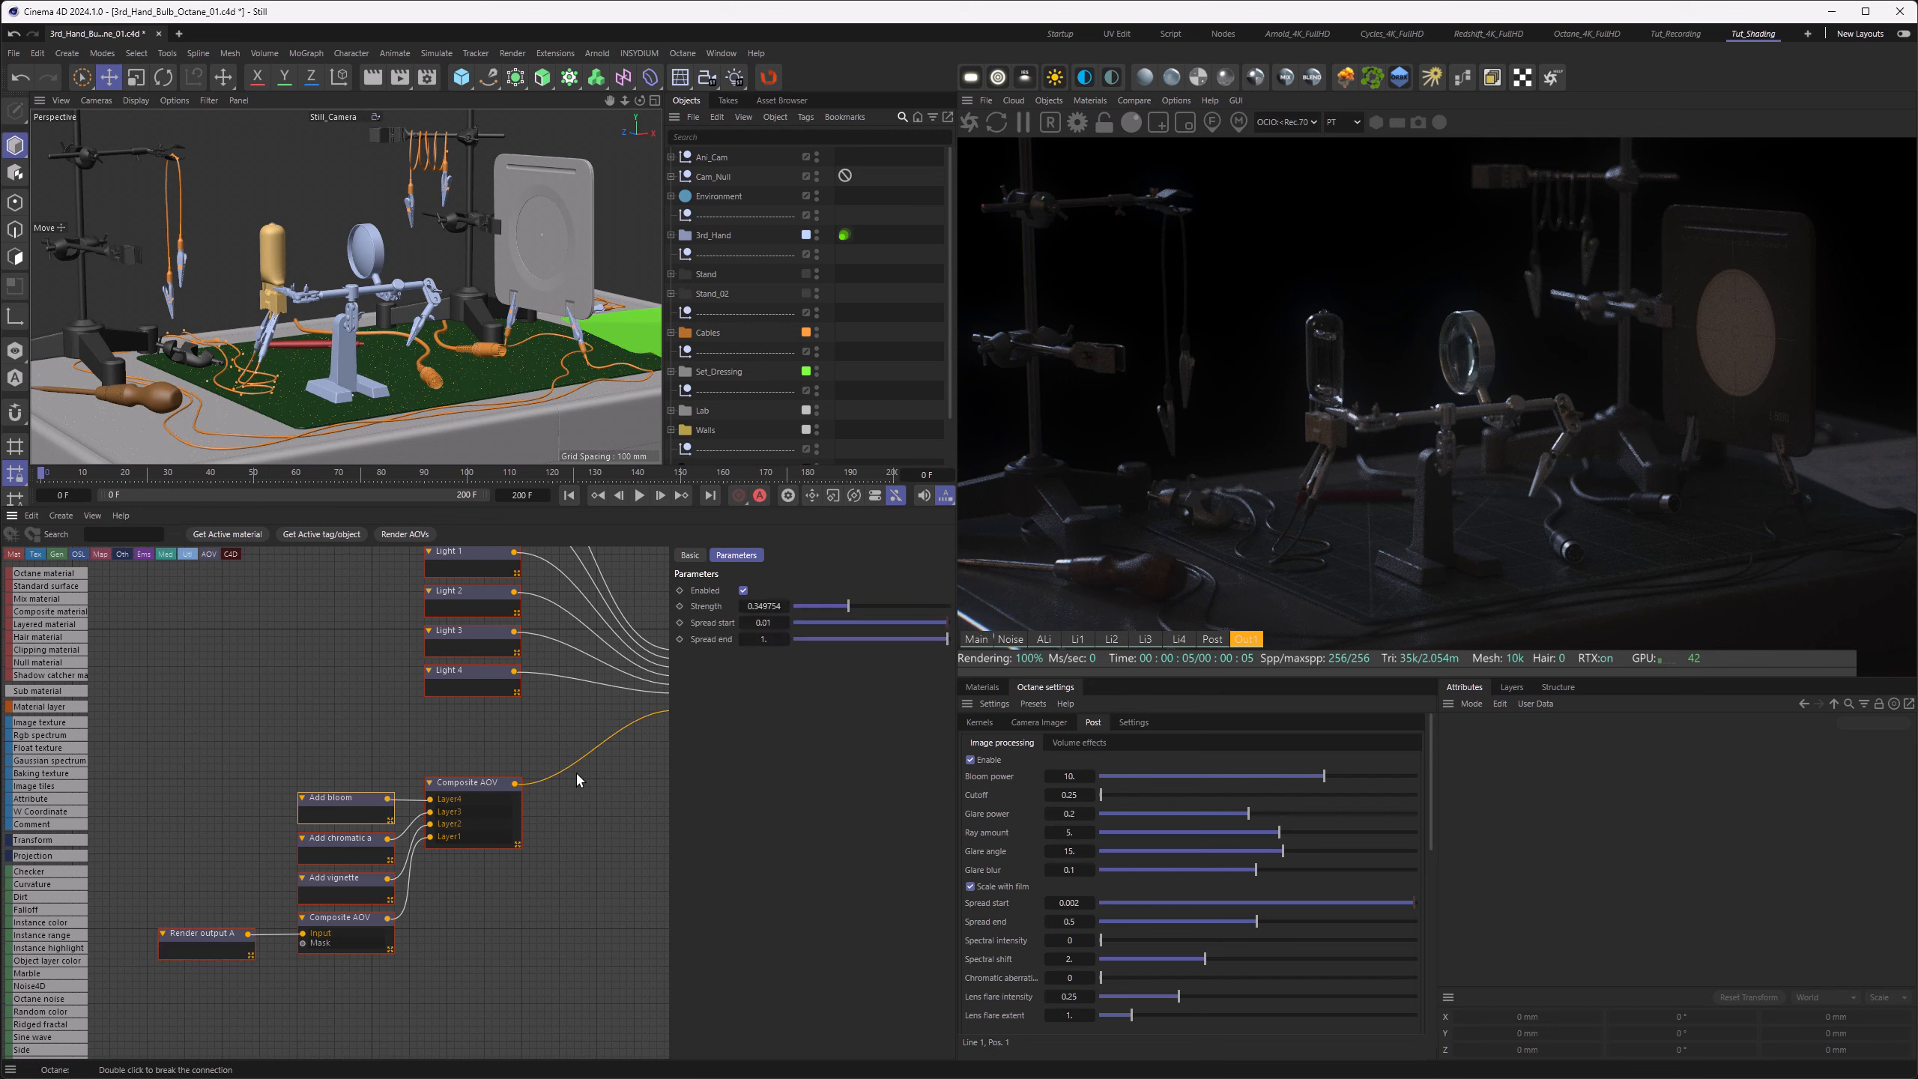
{"action": "left_click_drag", "start_coordinate": [860, 605], "coordinate": [910, 616]}
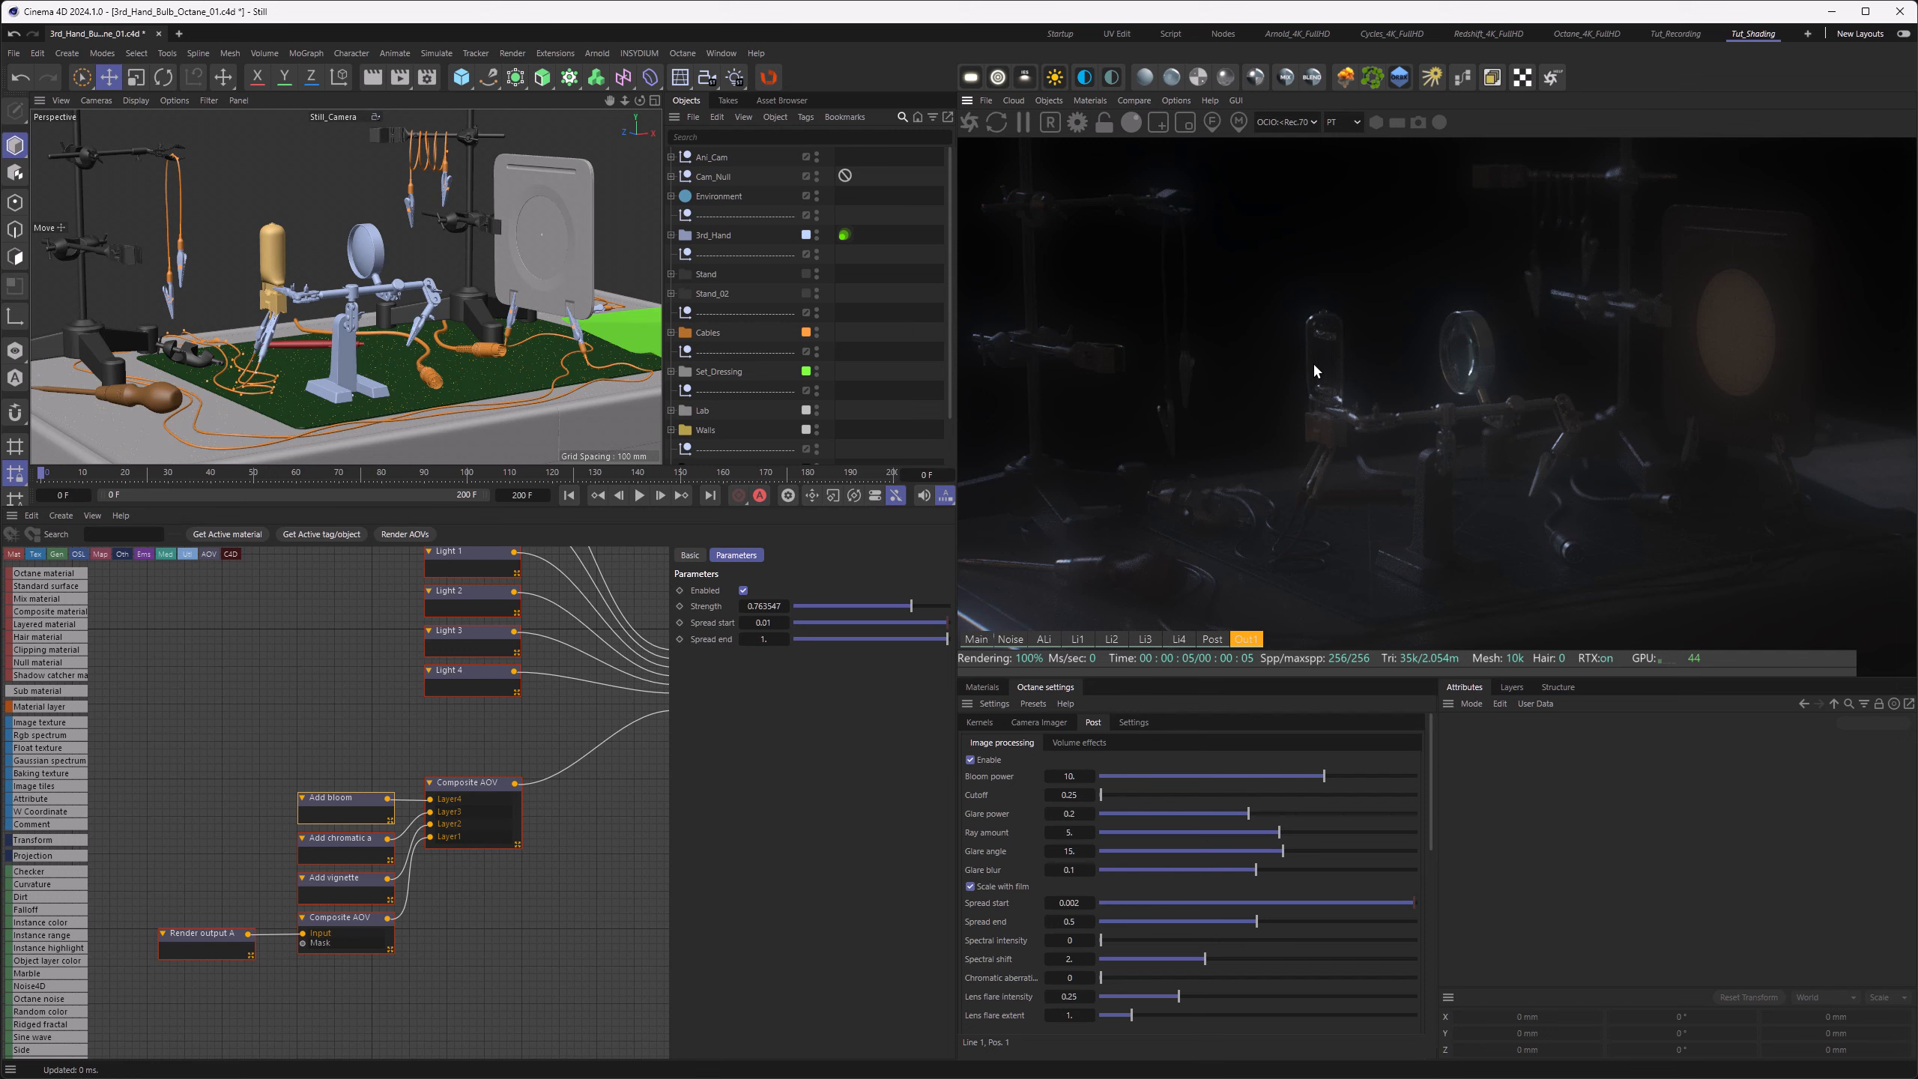
Step: Change the render output AOV's input to Light pass 3 to isolate the bulb's light
{"action": "left_click", "coordinate": [478, 836]}
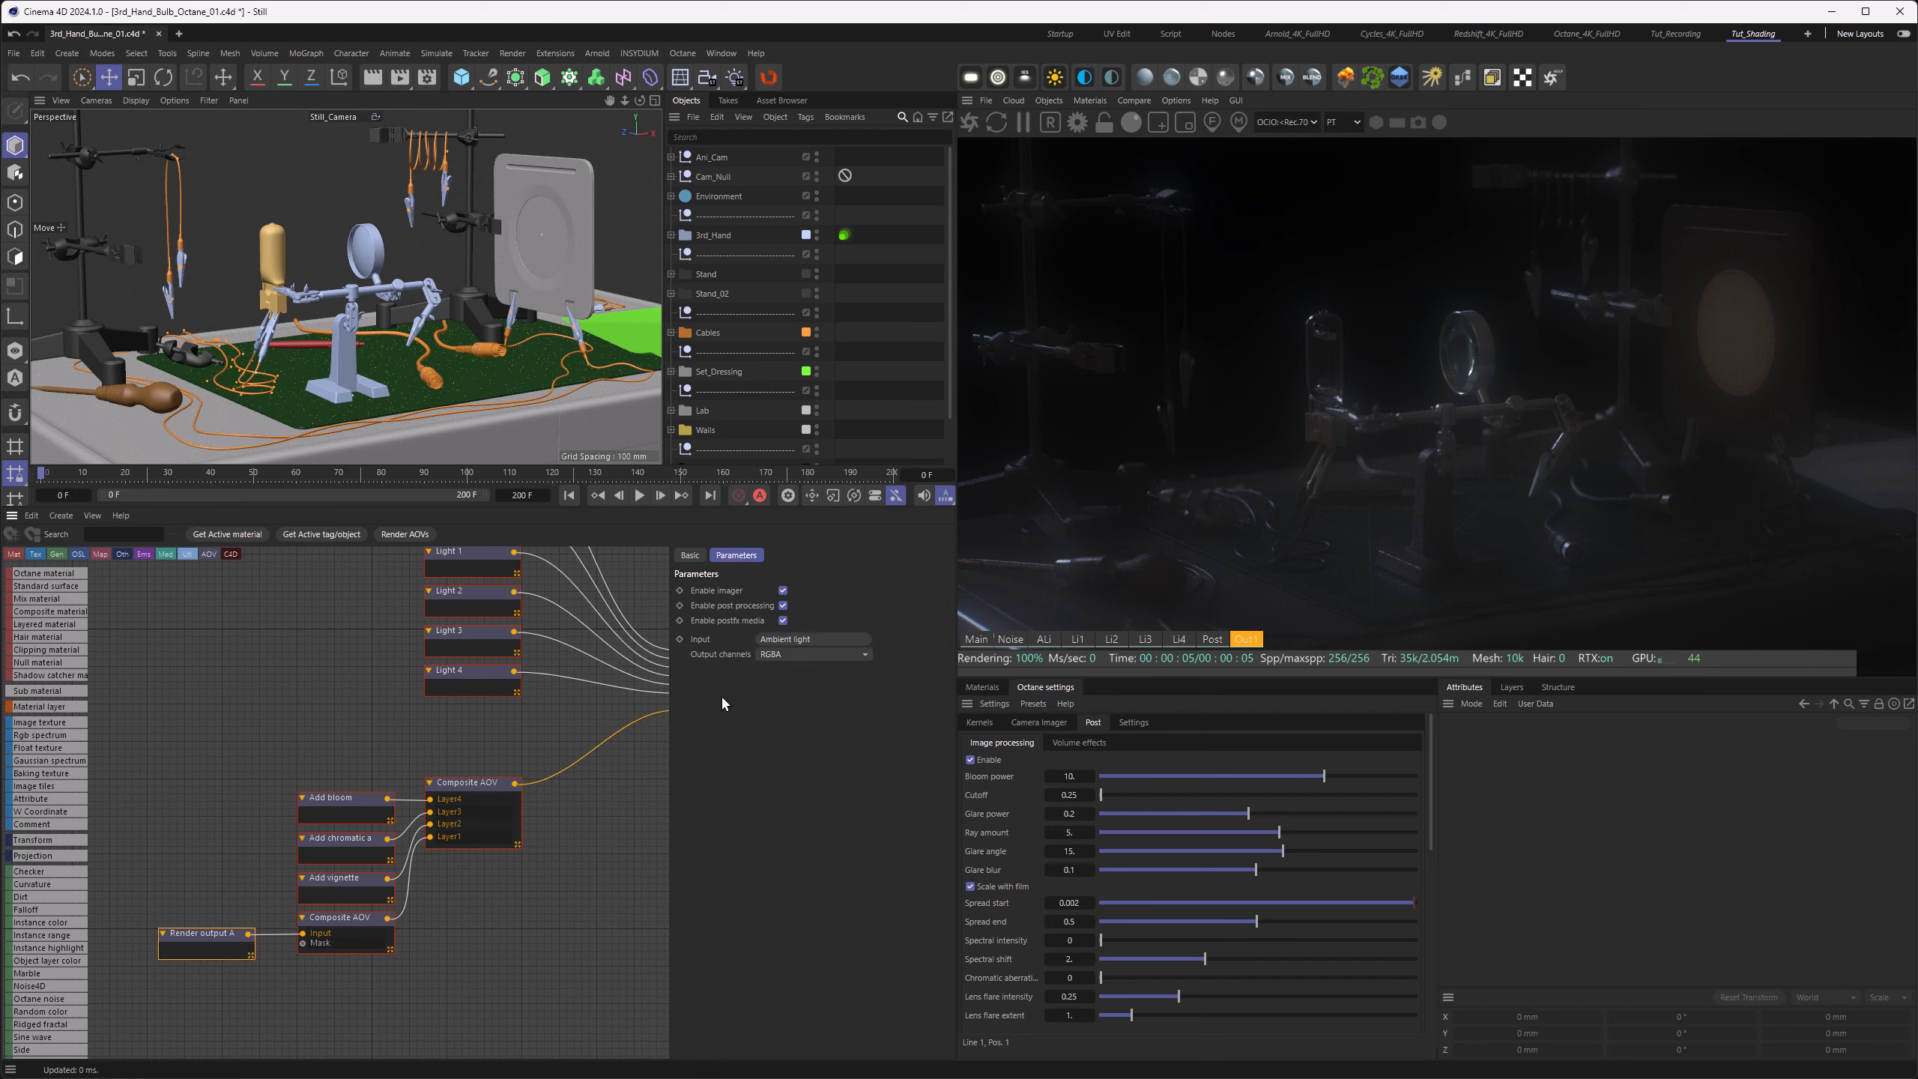
{"action": "left_click", "coordinate": [795, 642]}
{"action": "mouse_move", "coordinate": [839, 768]}
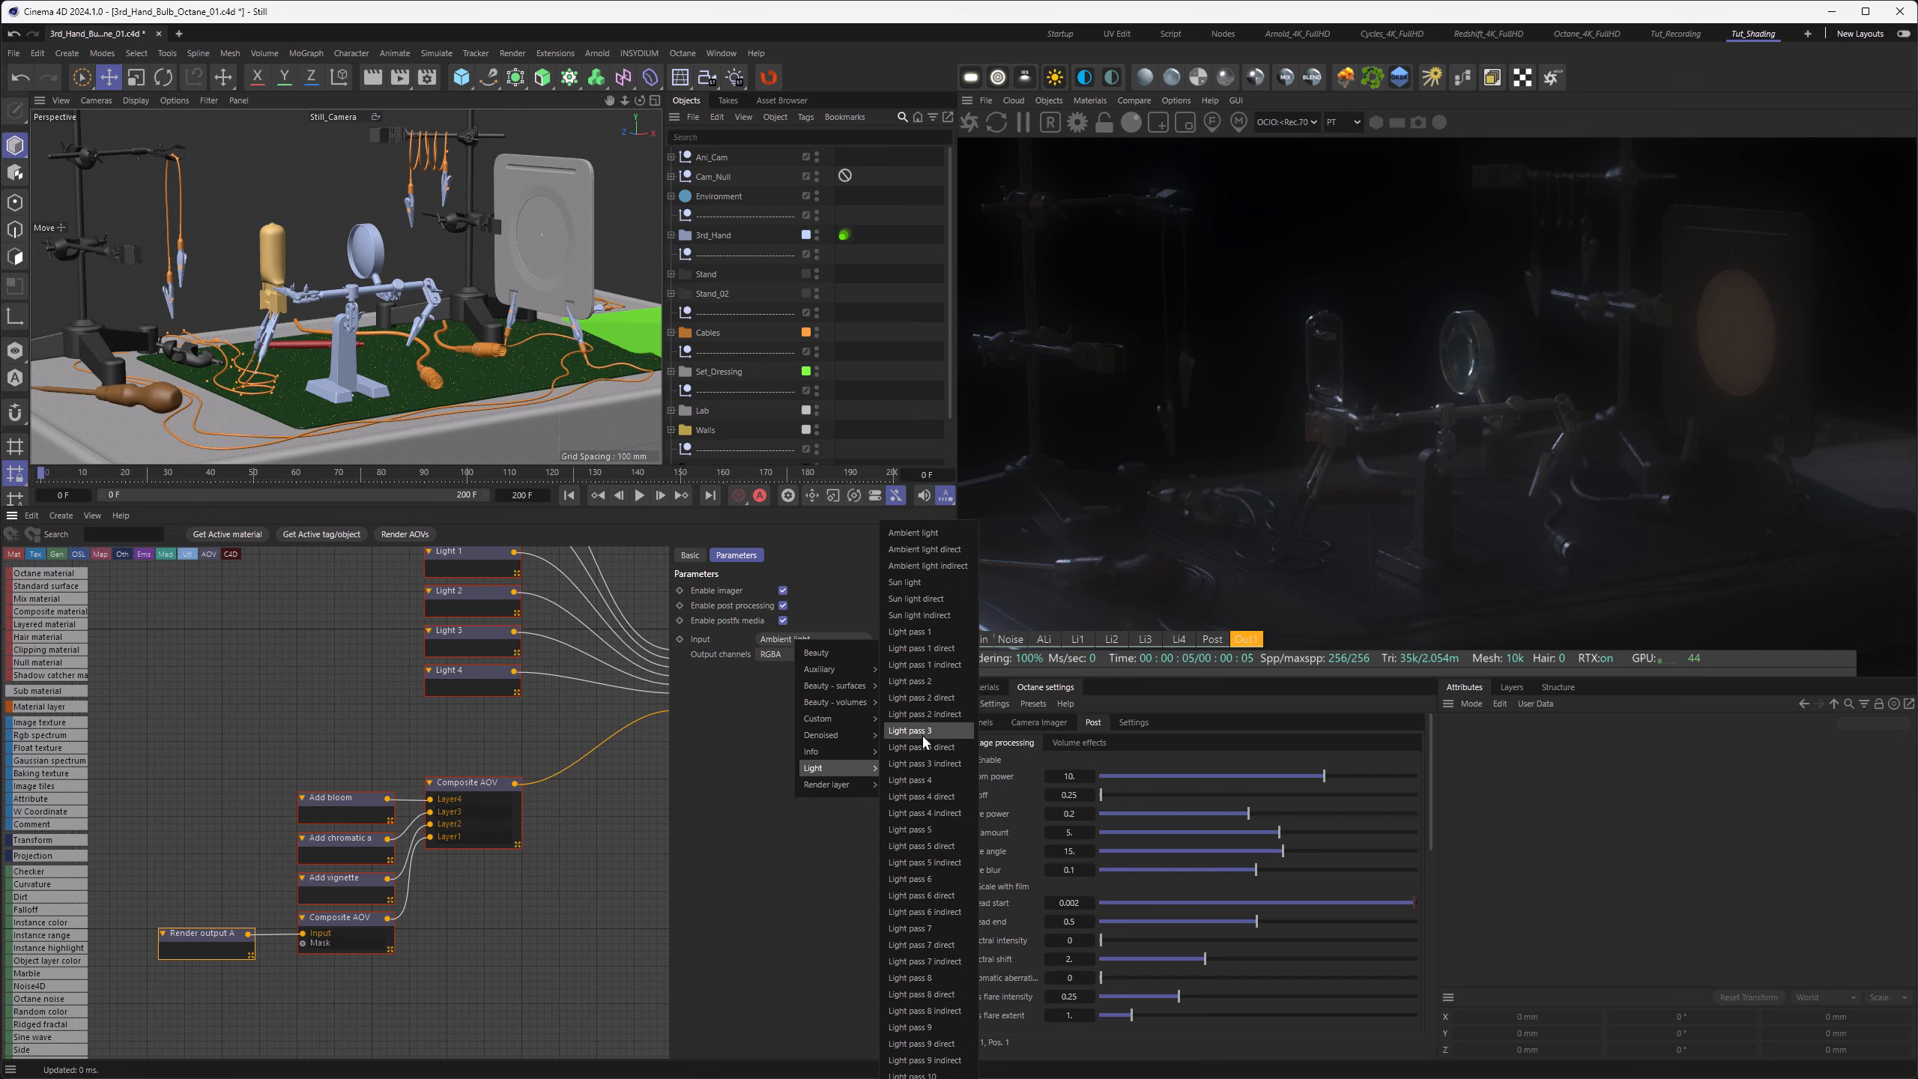
{"action": "left_click", "coordinate": [918, 730]}
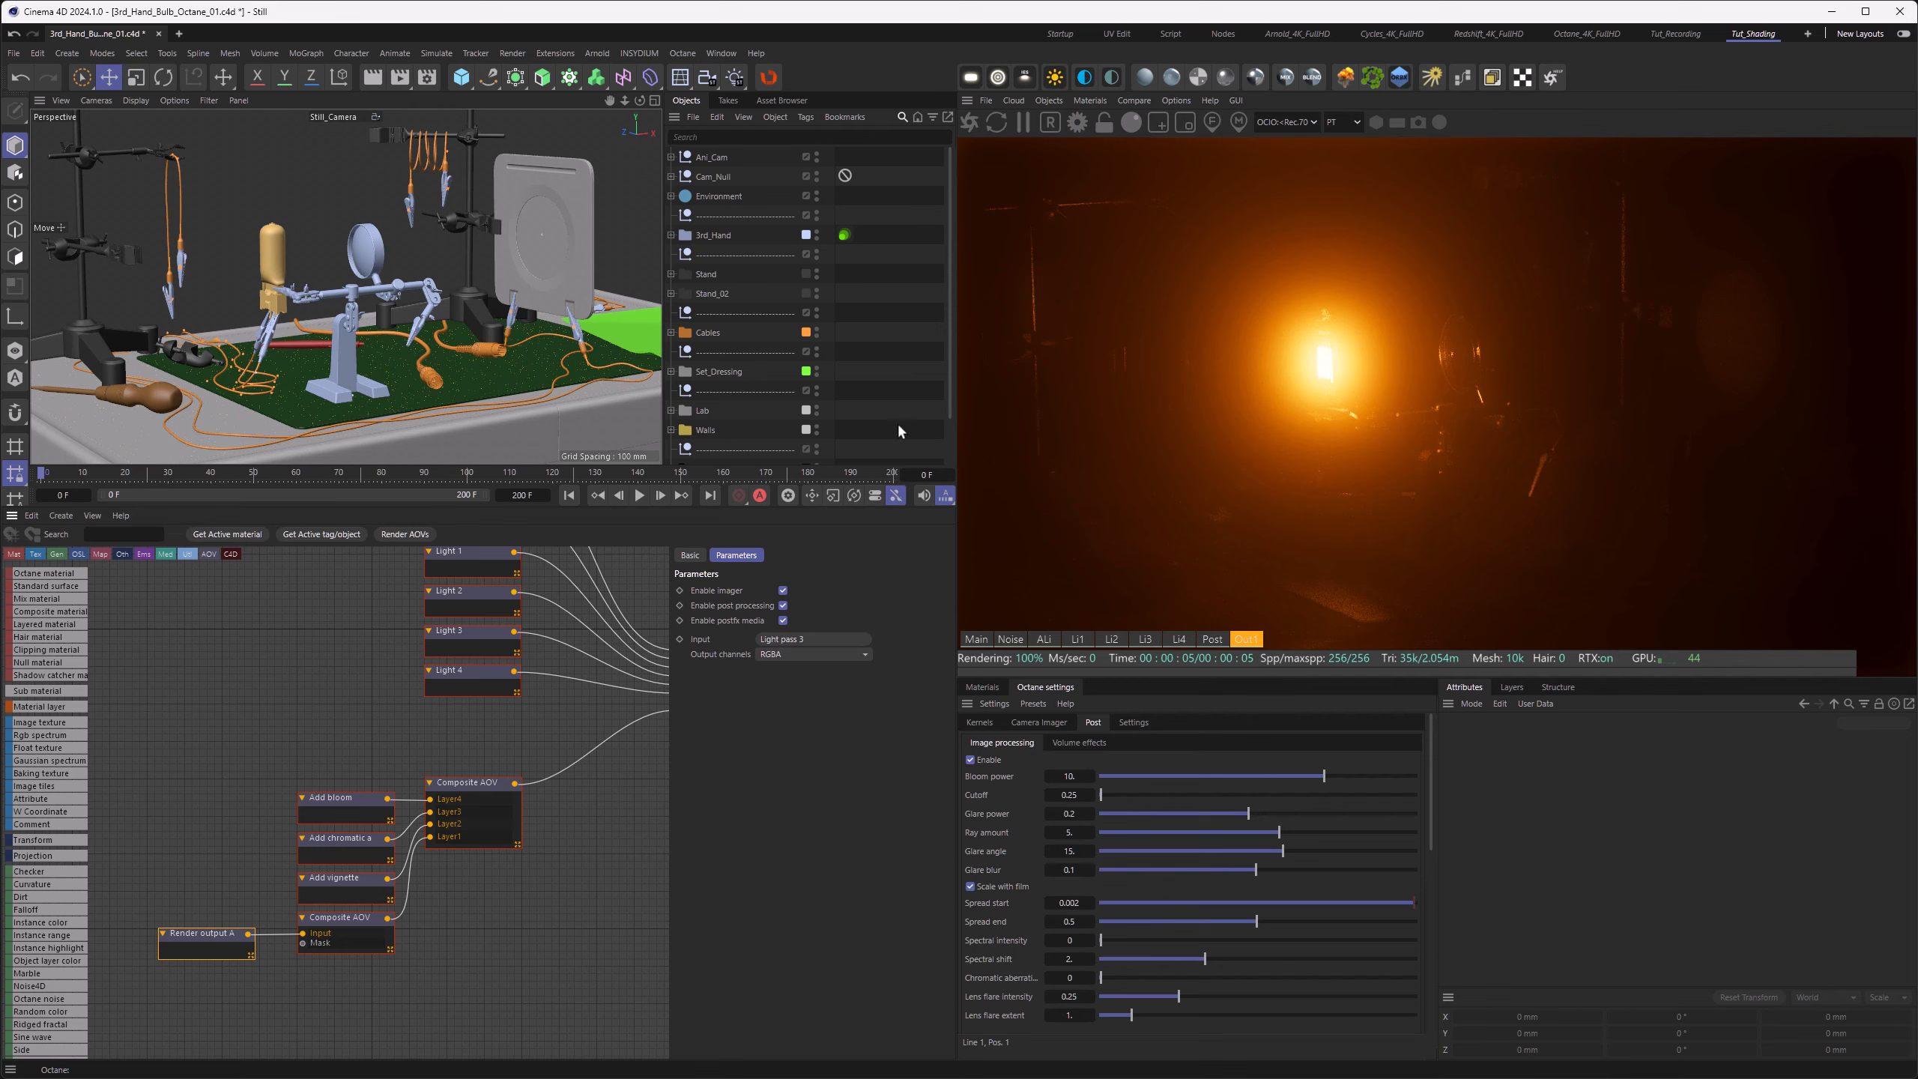
Step: Add a second composite AOV output to the AOV groups and give it a light-pass render output layer
{"action": "left_click", "coordinate": [426, 76]}
{"action": "left_click", "coordinate": [625, 187]}
{"action": "left_click", "coordinate": [704, 591]}
{"action": "mouse_move", "coordinate": [829, 609]}
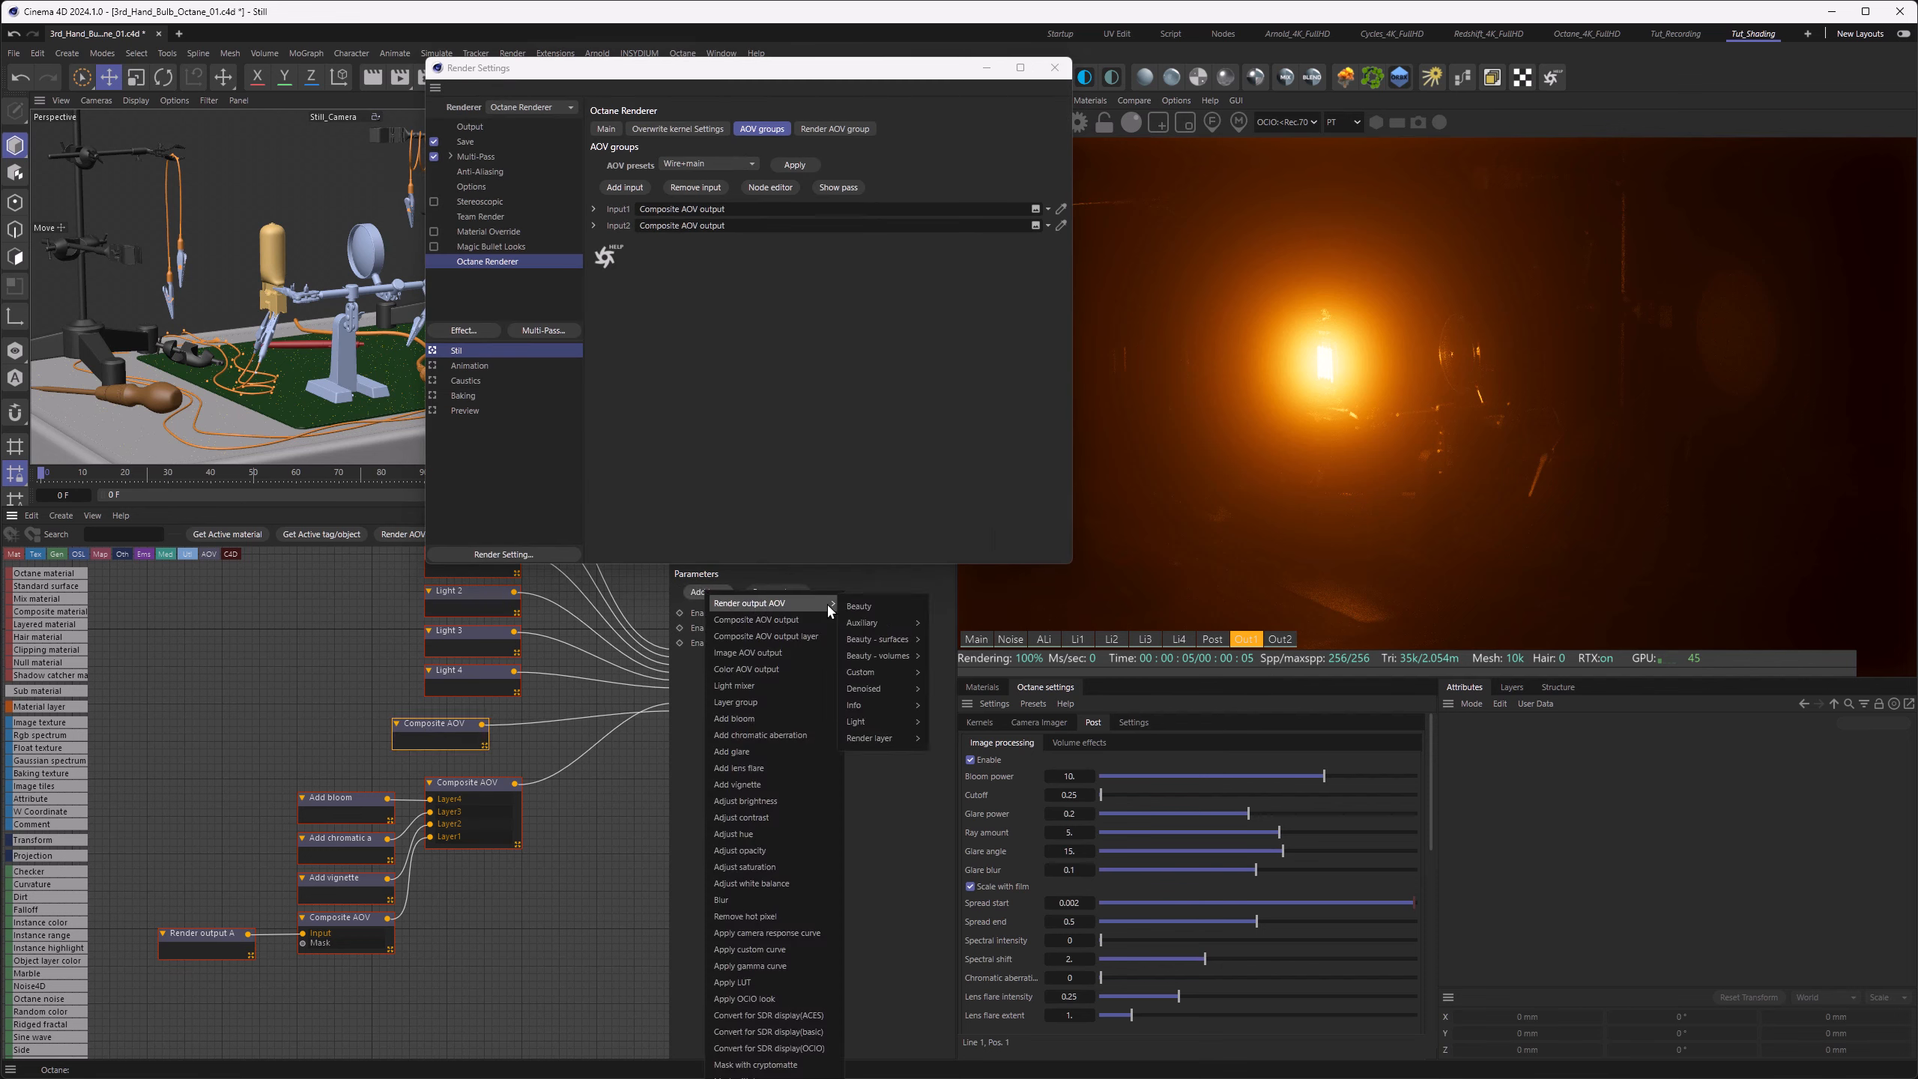
{"action": "mouse_move", "coordinate": [893, 722]}
{"action": "left_click", "coordinate": [958, 655]}
Step: Add a glare layer to the new composite AOV and arrange its layer and render output nodes beside it
{"action": "left_click", "coordinate": [438, 724]}
{"action": "left_click", "coordinate": [704, 592]}
{"action": "left_click", "coordinate": [731, 752]}
{"action": "left_click_drag", "start_coordinate": [332, 739], "coordinate": [328, 720]}
{"action": "left_click_drag", "start_coordinate": [173, 763], "coordinate": [291, 792]}
{"action": "left_click_drag", "start_coordinate": [346, 787], "coordinate": [332, 772]}
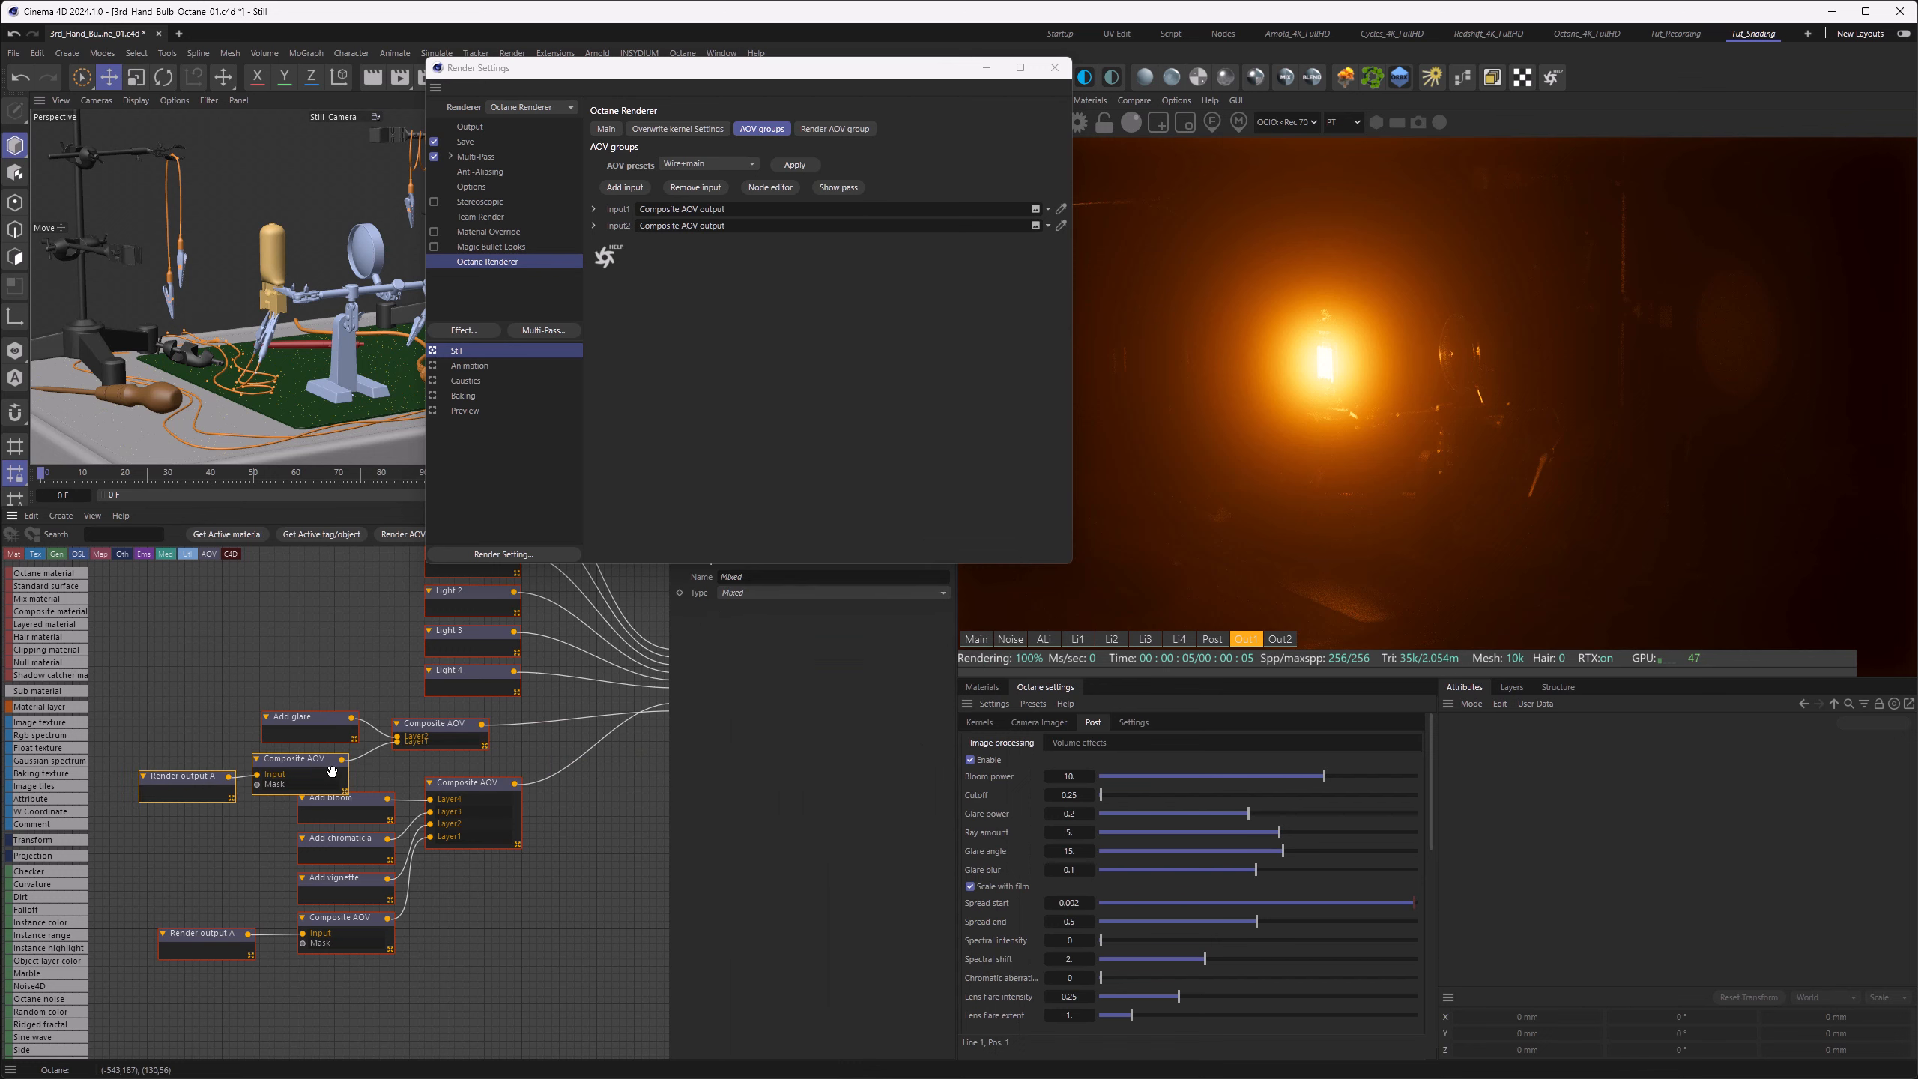
Step: Set the glare layer's strength to 1 and compare the second output AOV with the first in the live viewer
{"action": "left_click", "coordinate": [310, 717]}
{"action": "left_click", "coordinate": [1280, 639]}
{"action": "left_click_drag", "start_coordinate": [810, 606], "coordinate": [1041, 608]}
{"action": "left_click", "coordinate": [1055, 68]}
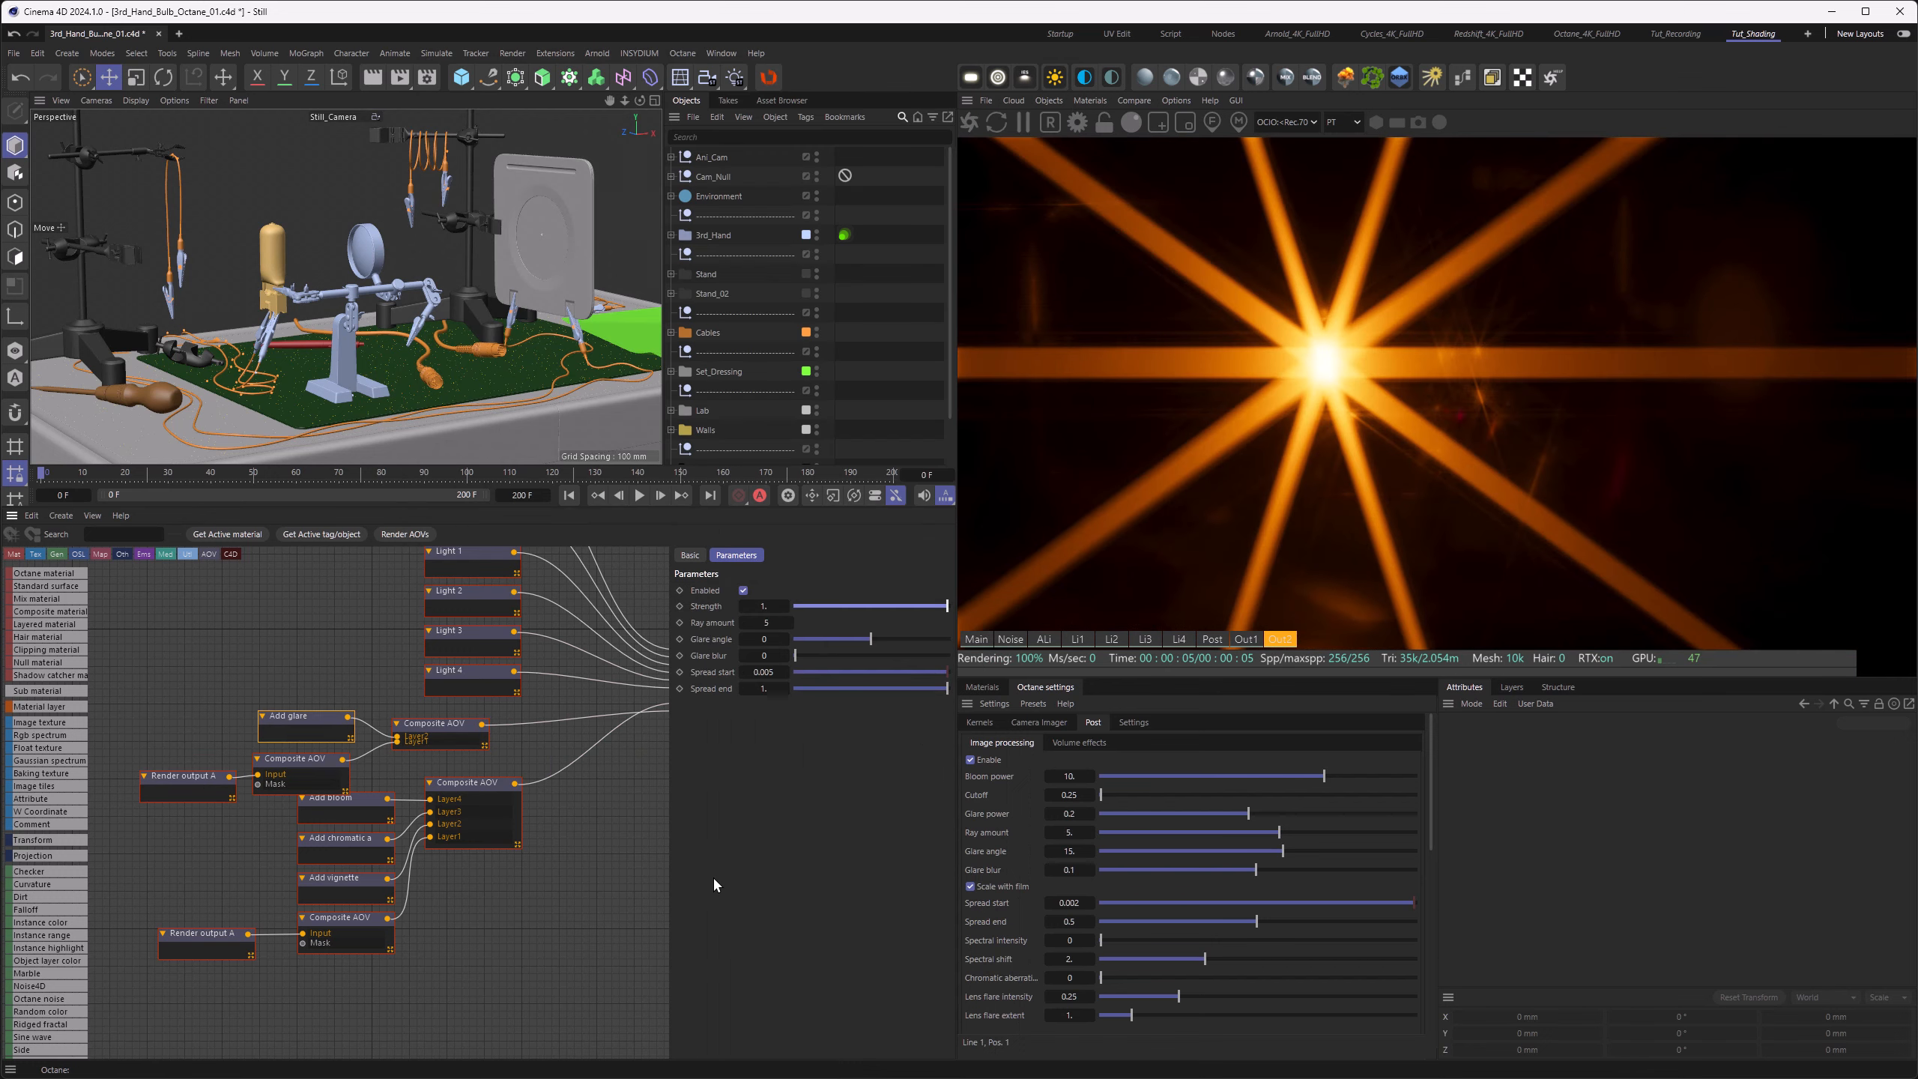
{"action": "left_click", "coordinate": [1246, 640]}
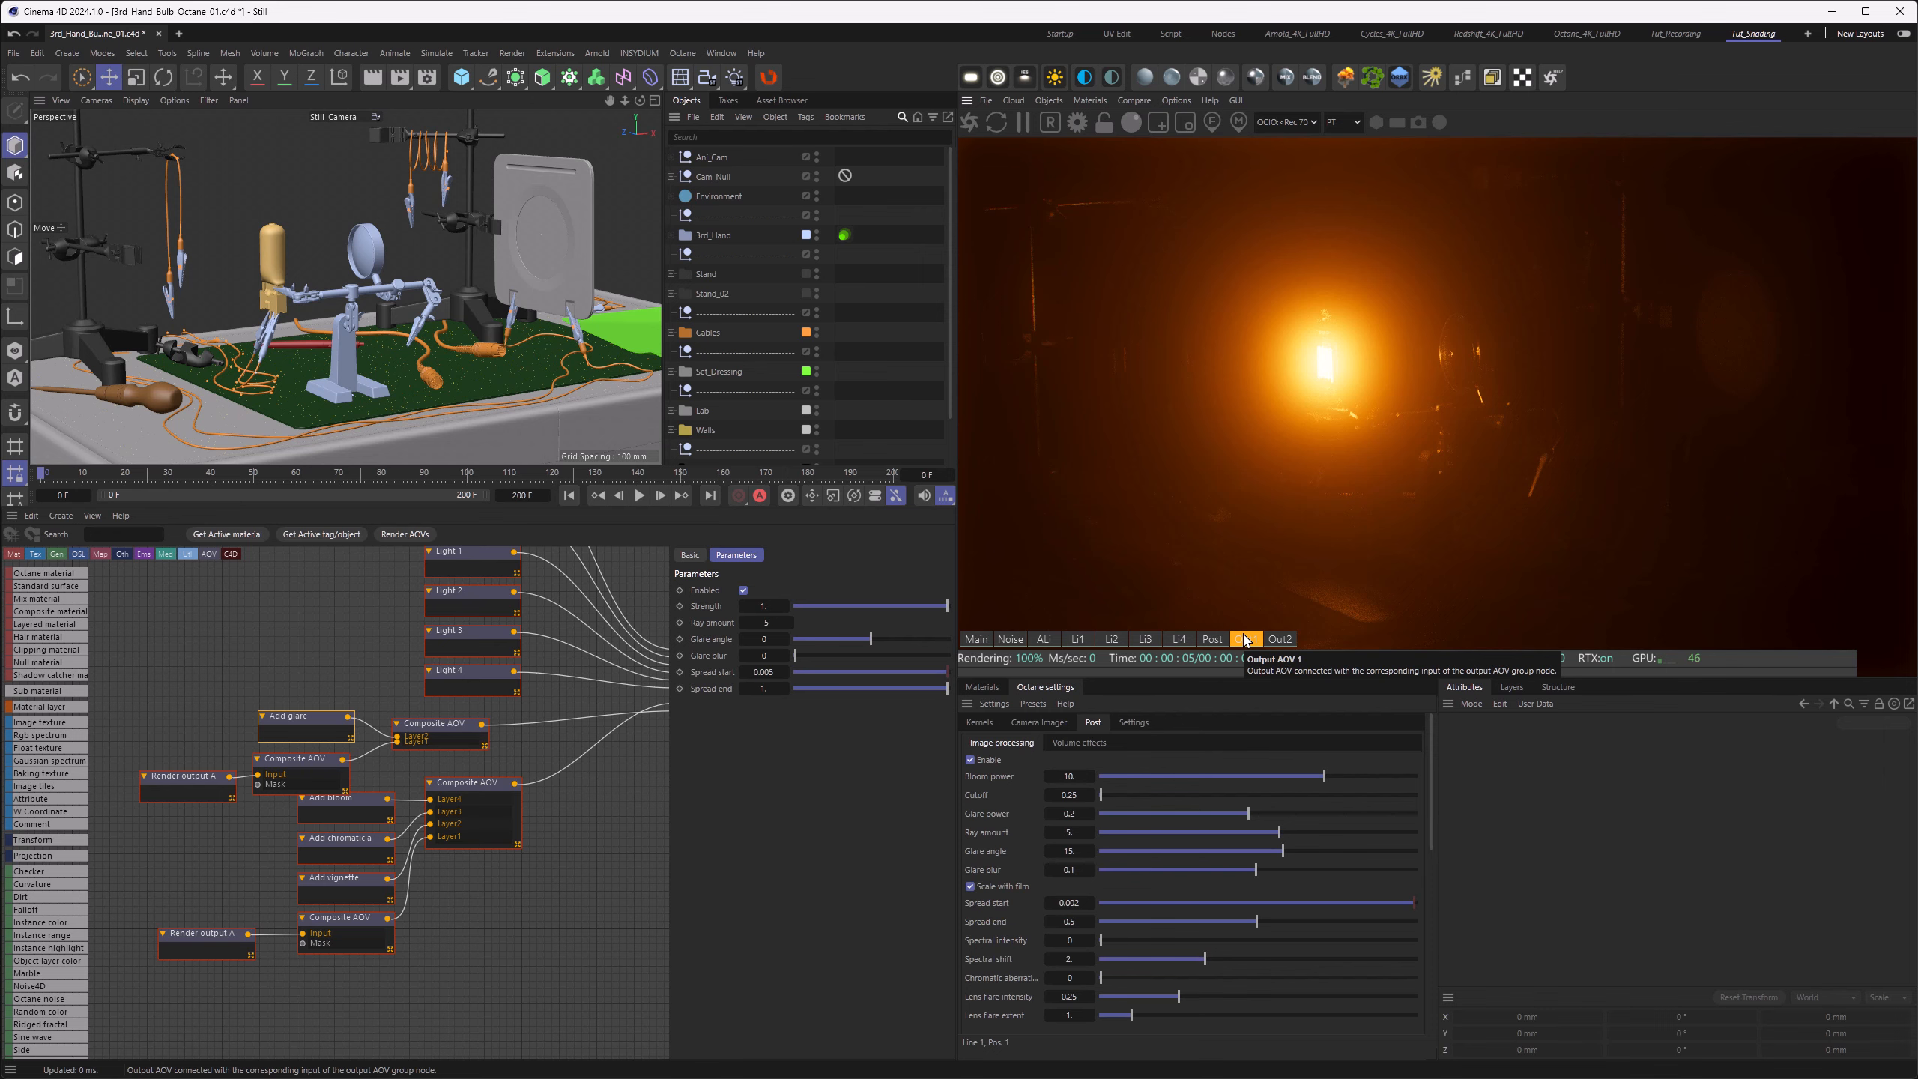
{"action": "left_click", "coordinate": [1280, 640]}
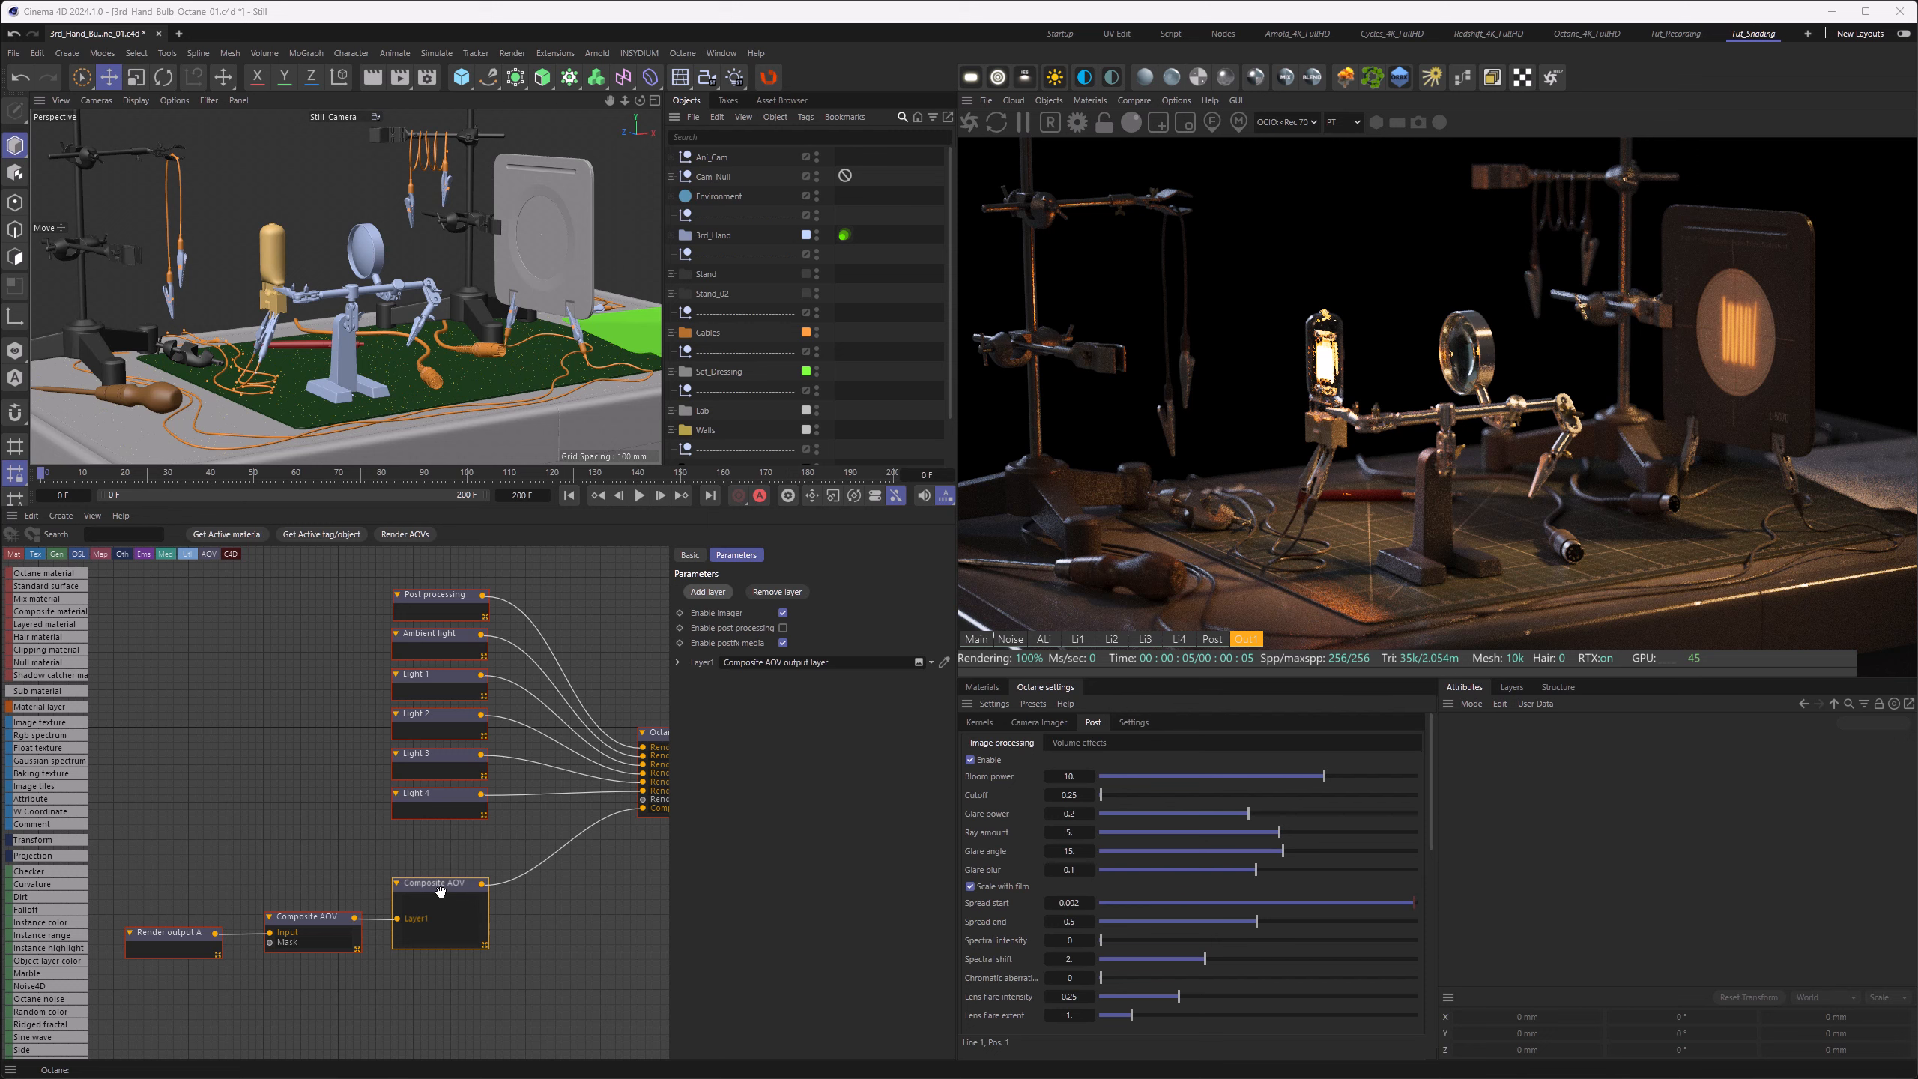
Step: Add a Convert for SDR display(ACES) layer to the composite AOV and show its parameters
{"action": "left_click", "coordinate": [707, 592]}
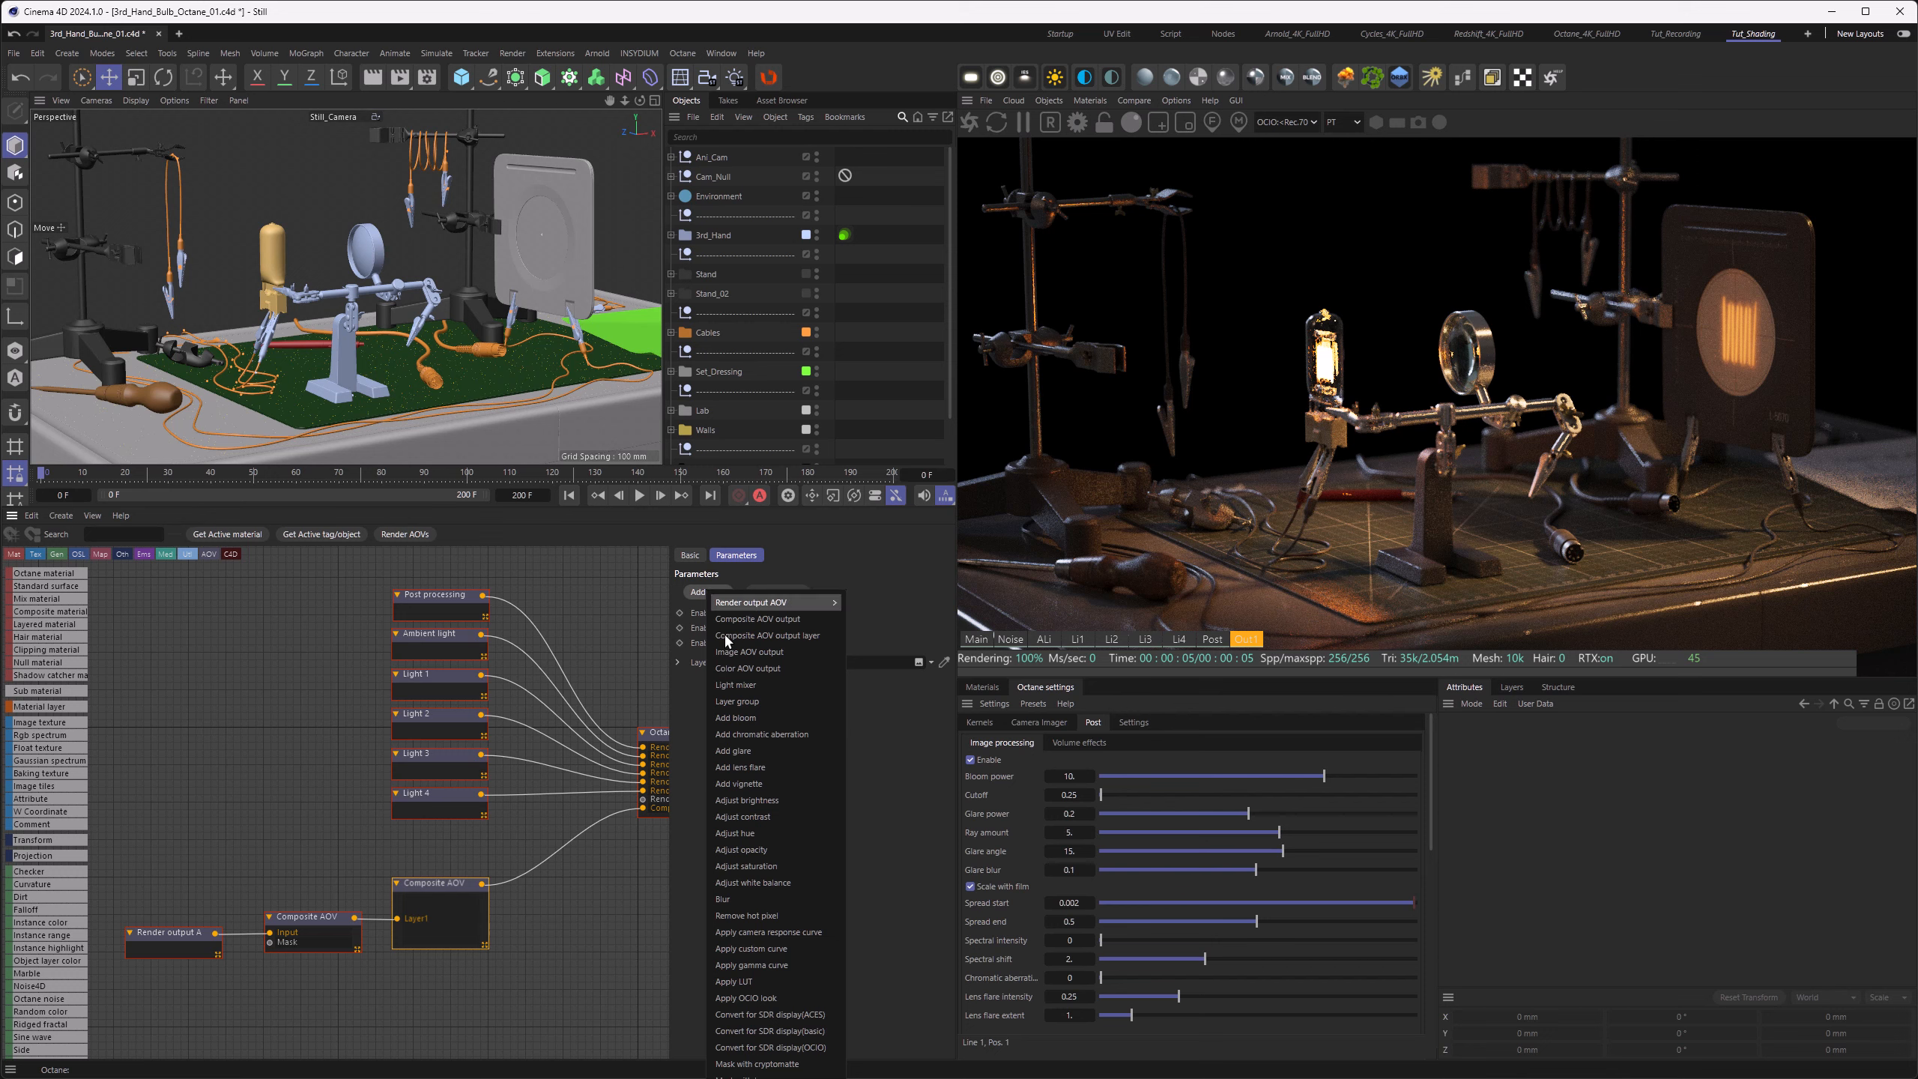
{"action": "left_click", "coordinate": [737, 1014]}
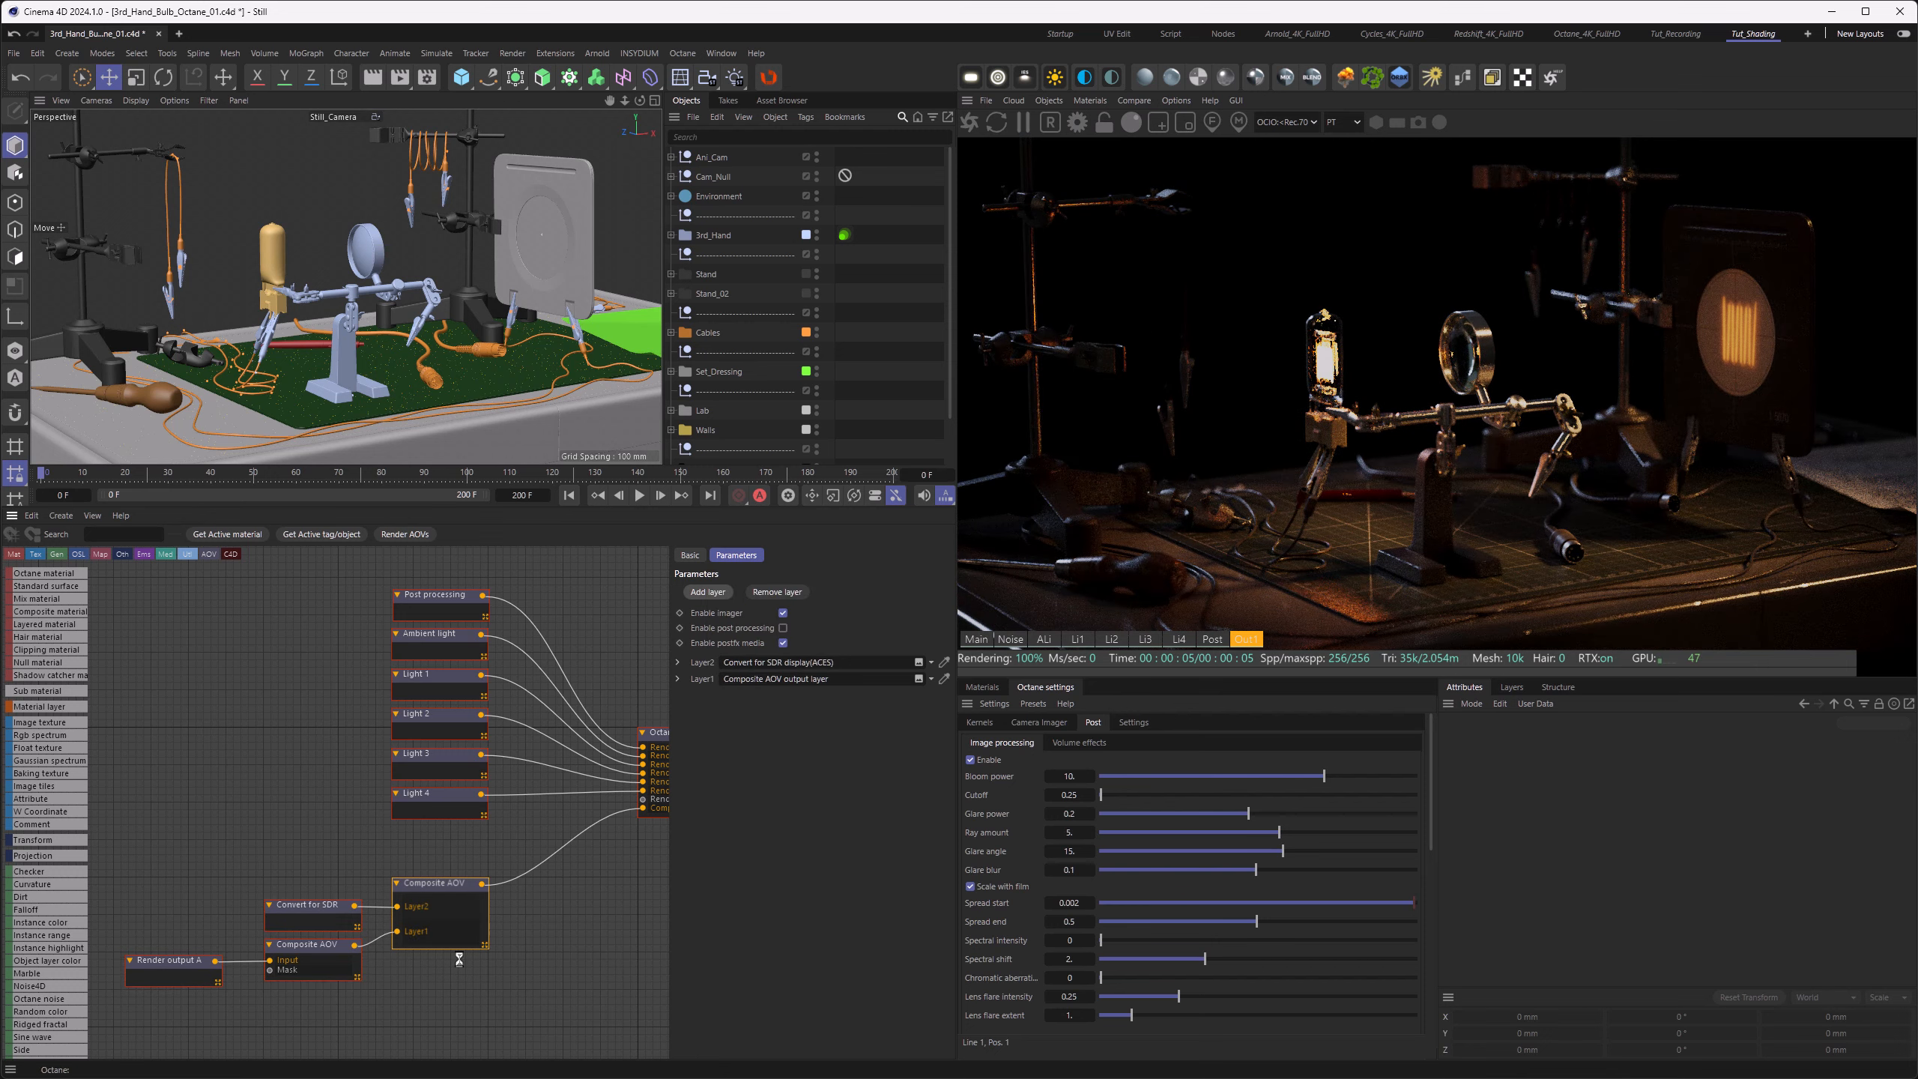
{"action": "left_click", "coordinate": [313, 902]}
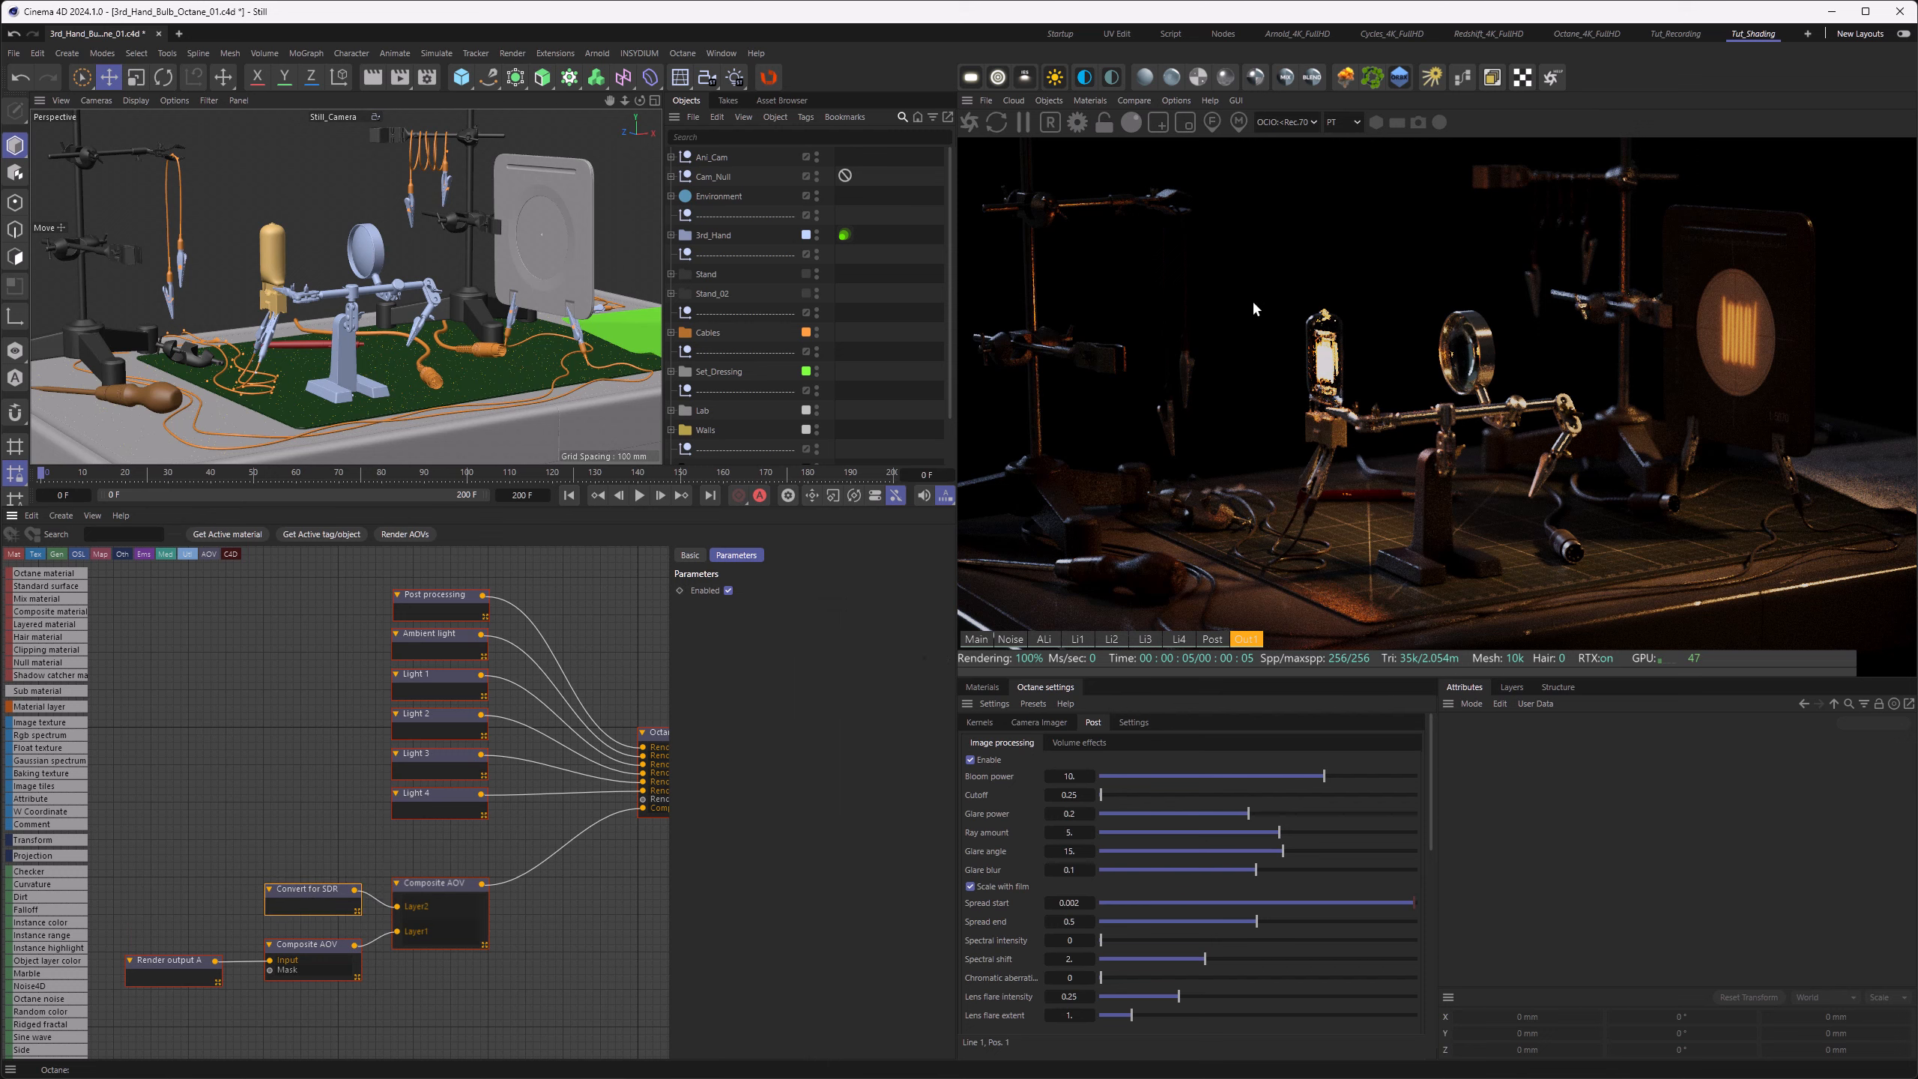
Step: Switch the live viewer's color space to LDR/sRGB and open the camera imager settings
{"action": "left_click", "coordinate": [1287, 121]}
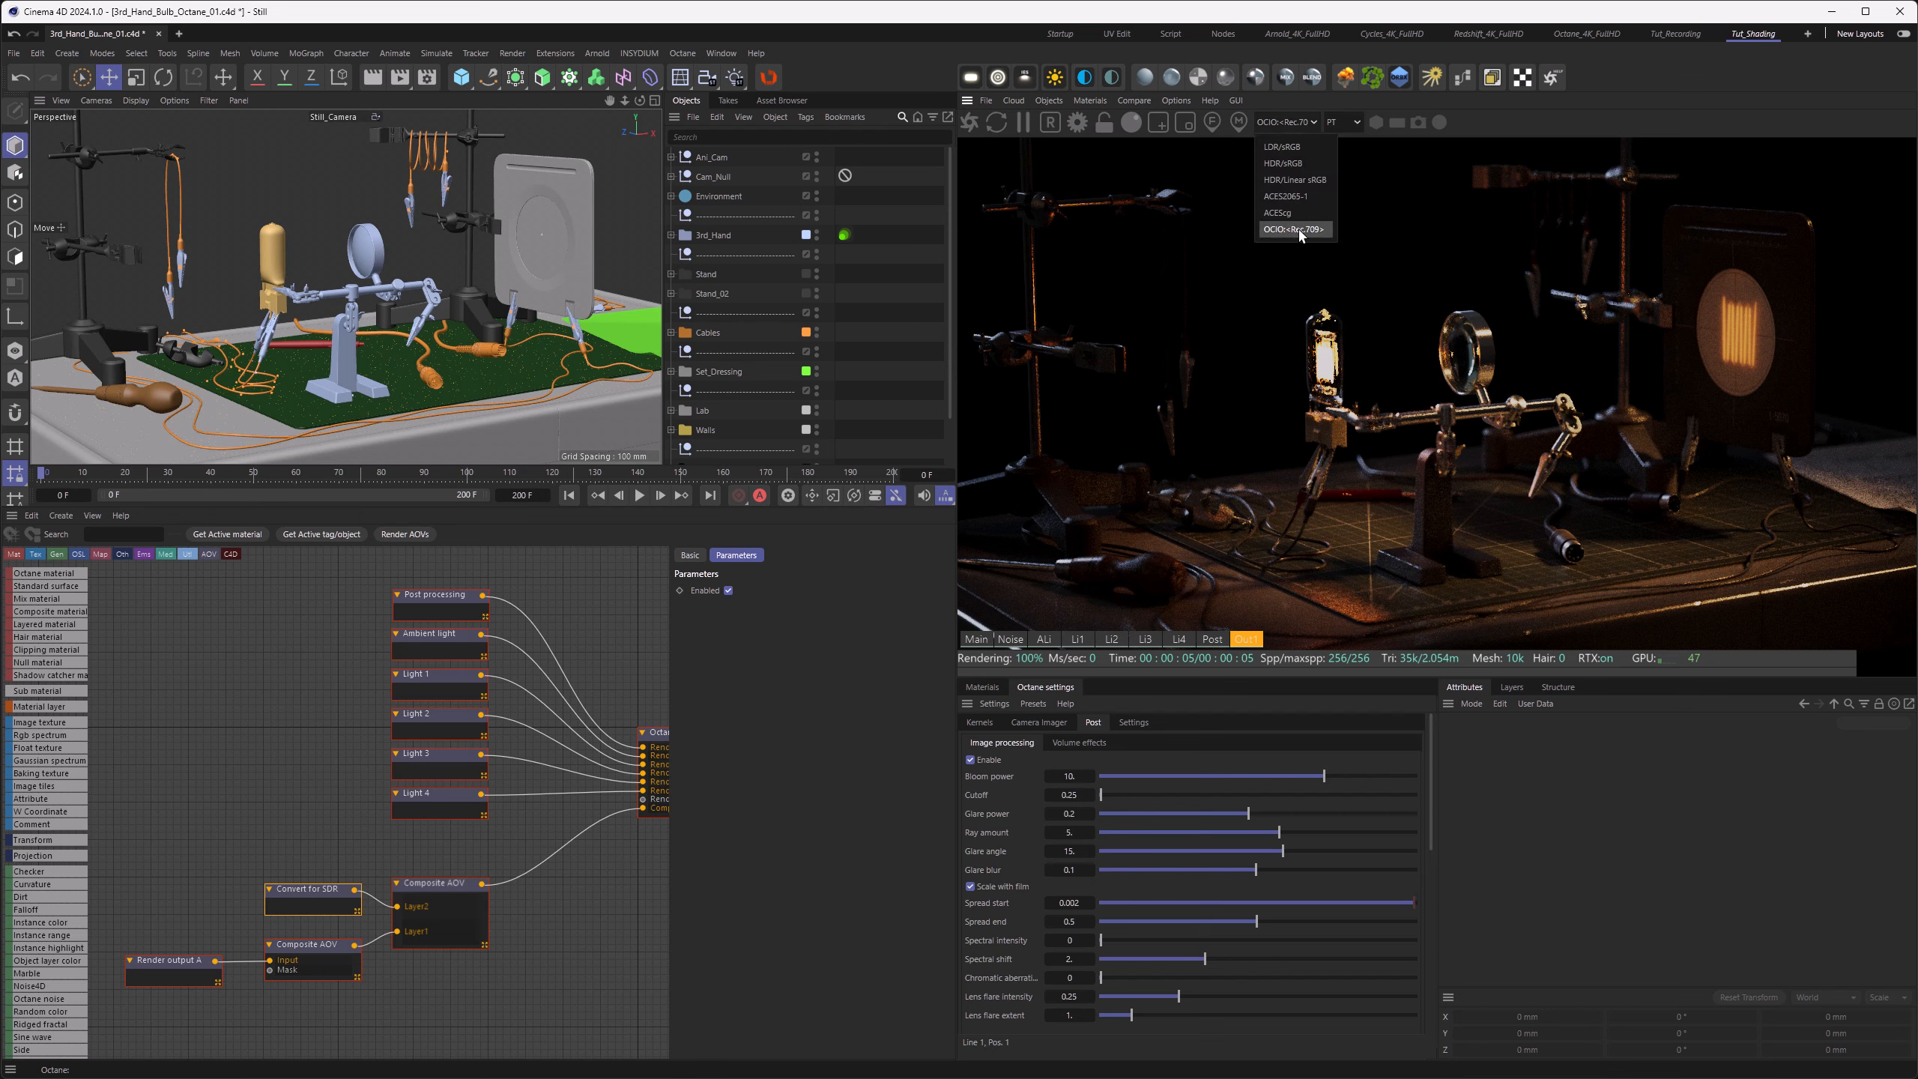
{"action": "left_click", "coordinate": [1281, 147]}
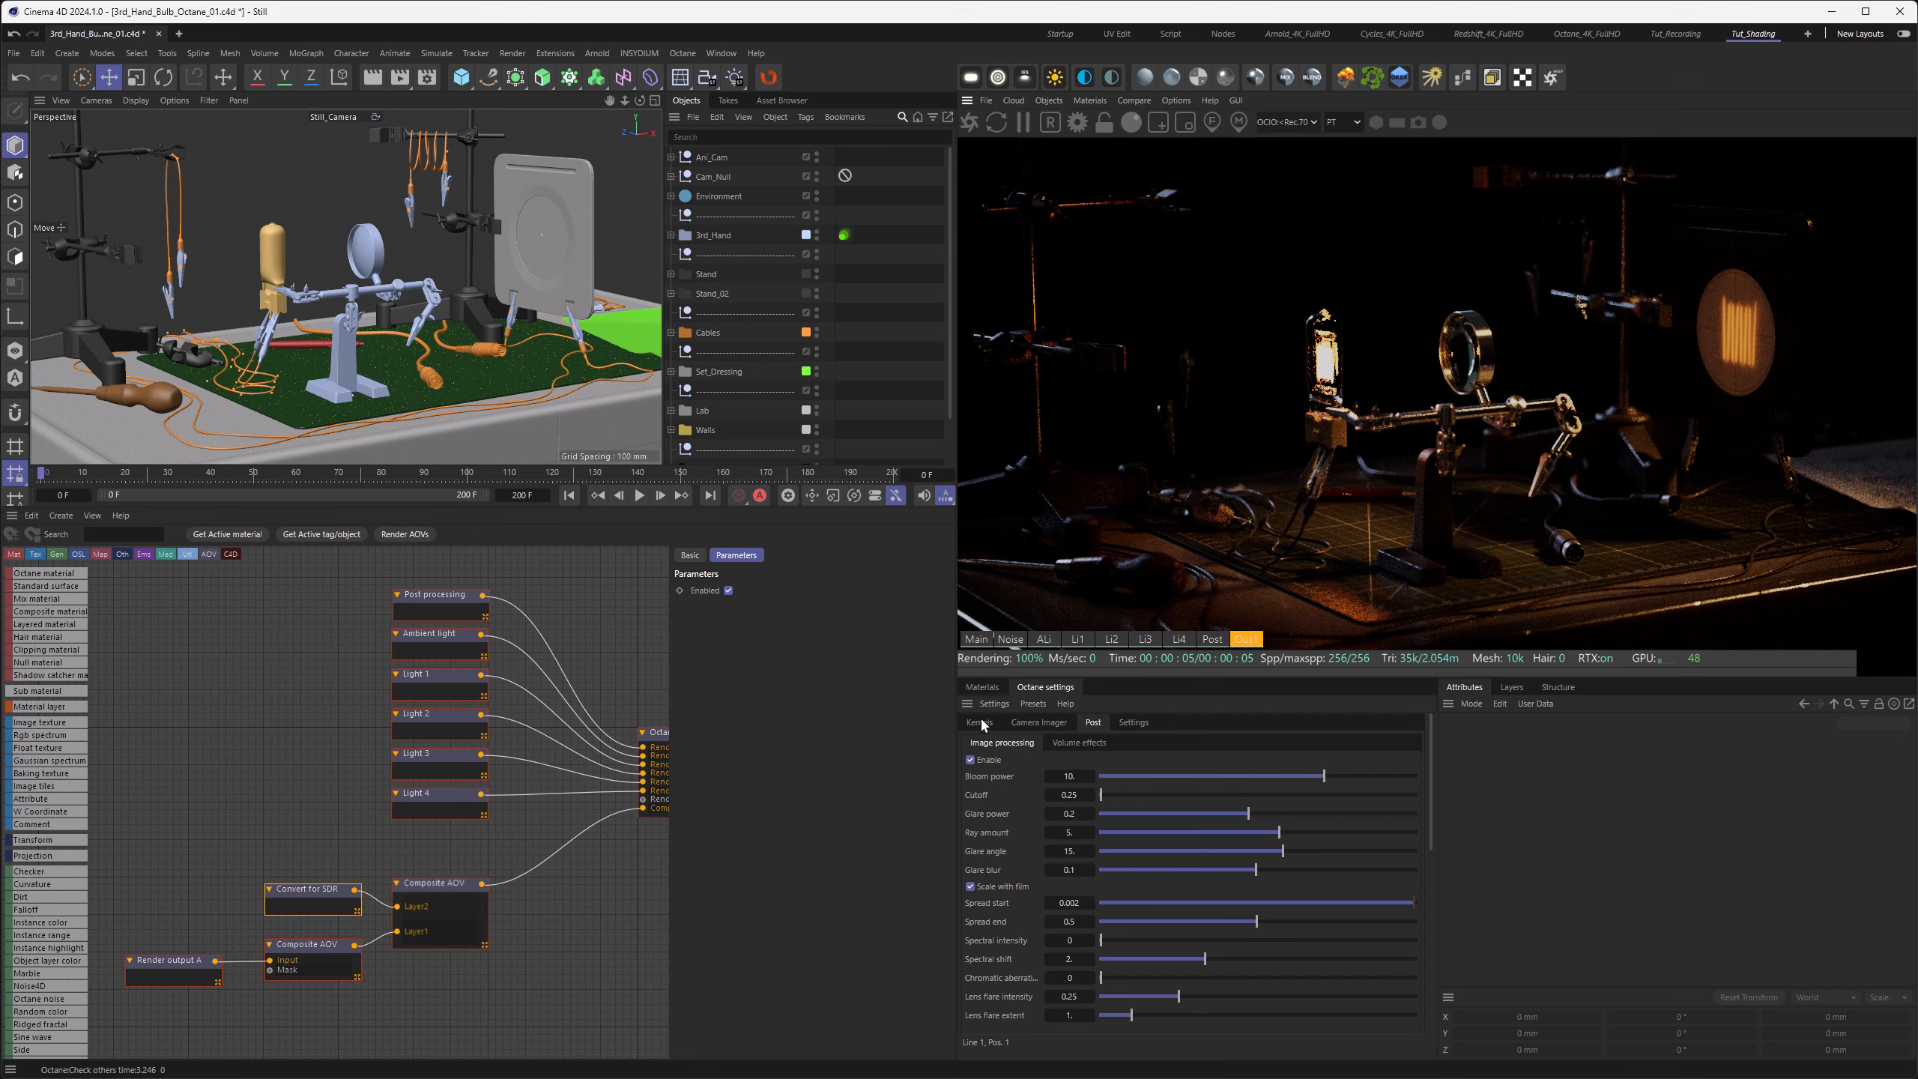
{"action": "left_click", "coordinate": [1036, 722]}
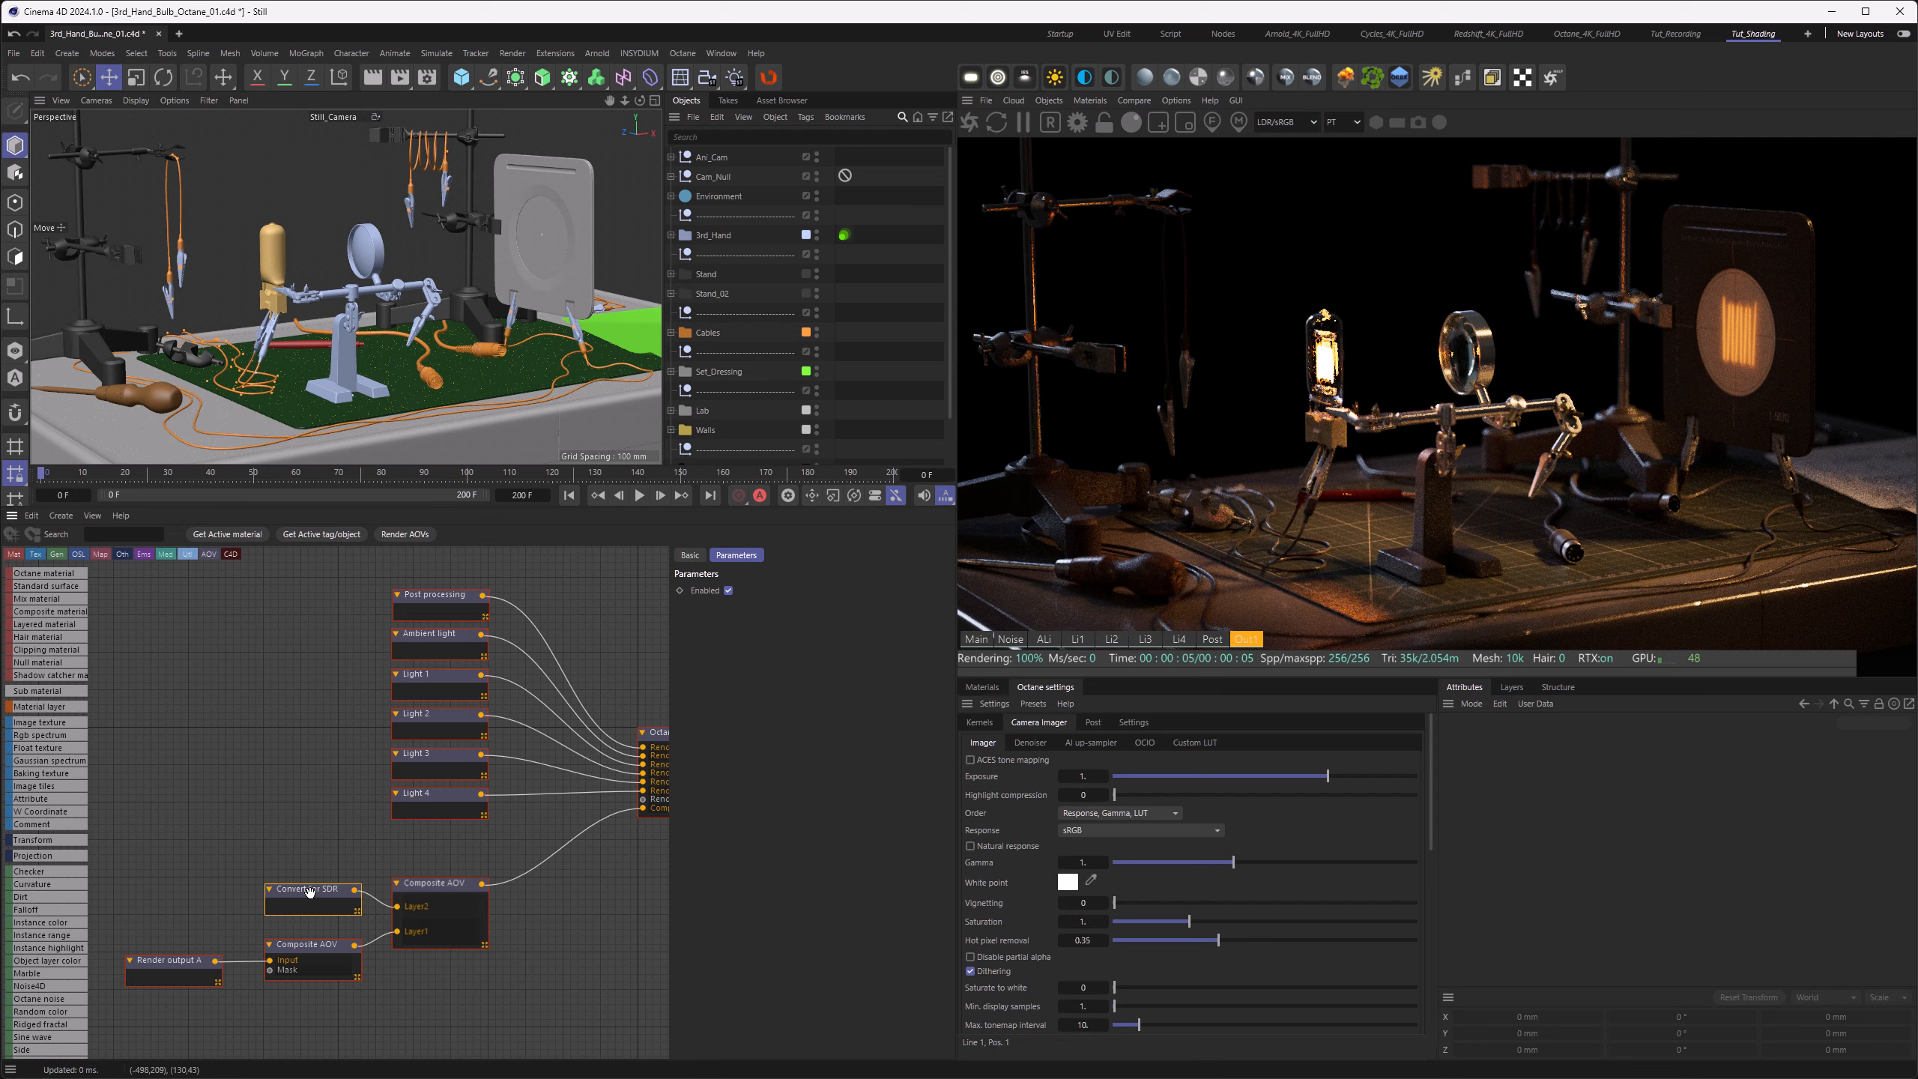
Step: Toggle the ACES SDR conversion layer, then remove it from the composite AOV
{"action": "left_click", "coordinate": [730, 591]}
{"action": "left_click", "coordinate": [407, 940]}
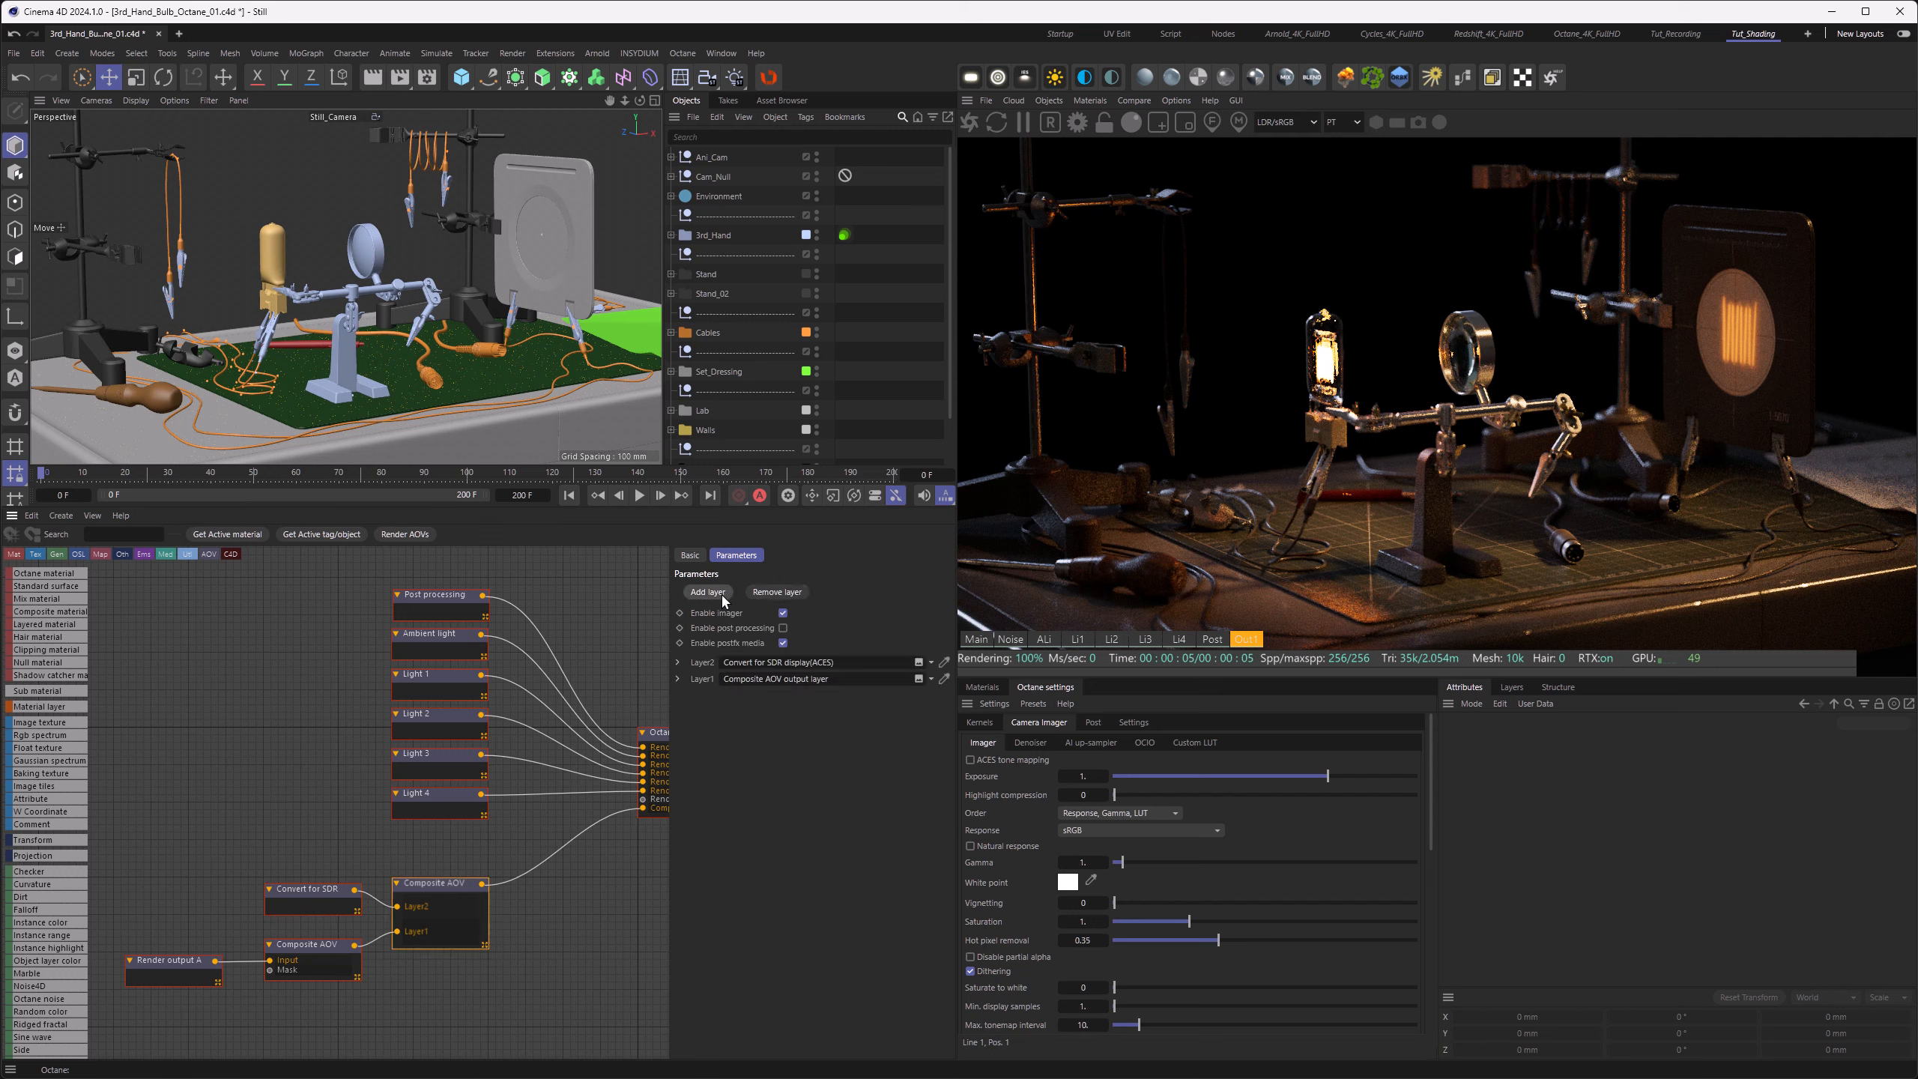
{"action": "left_click", "coordinate": [755, 592]}
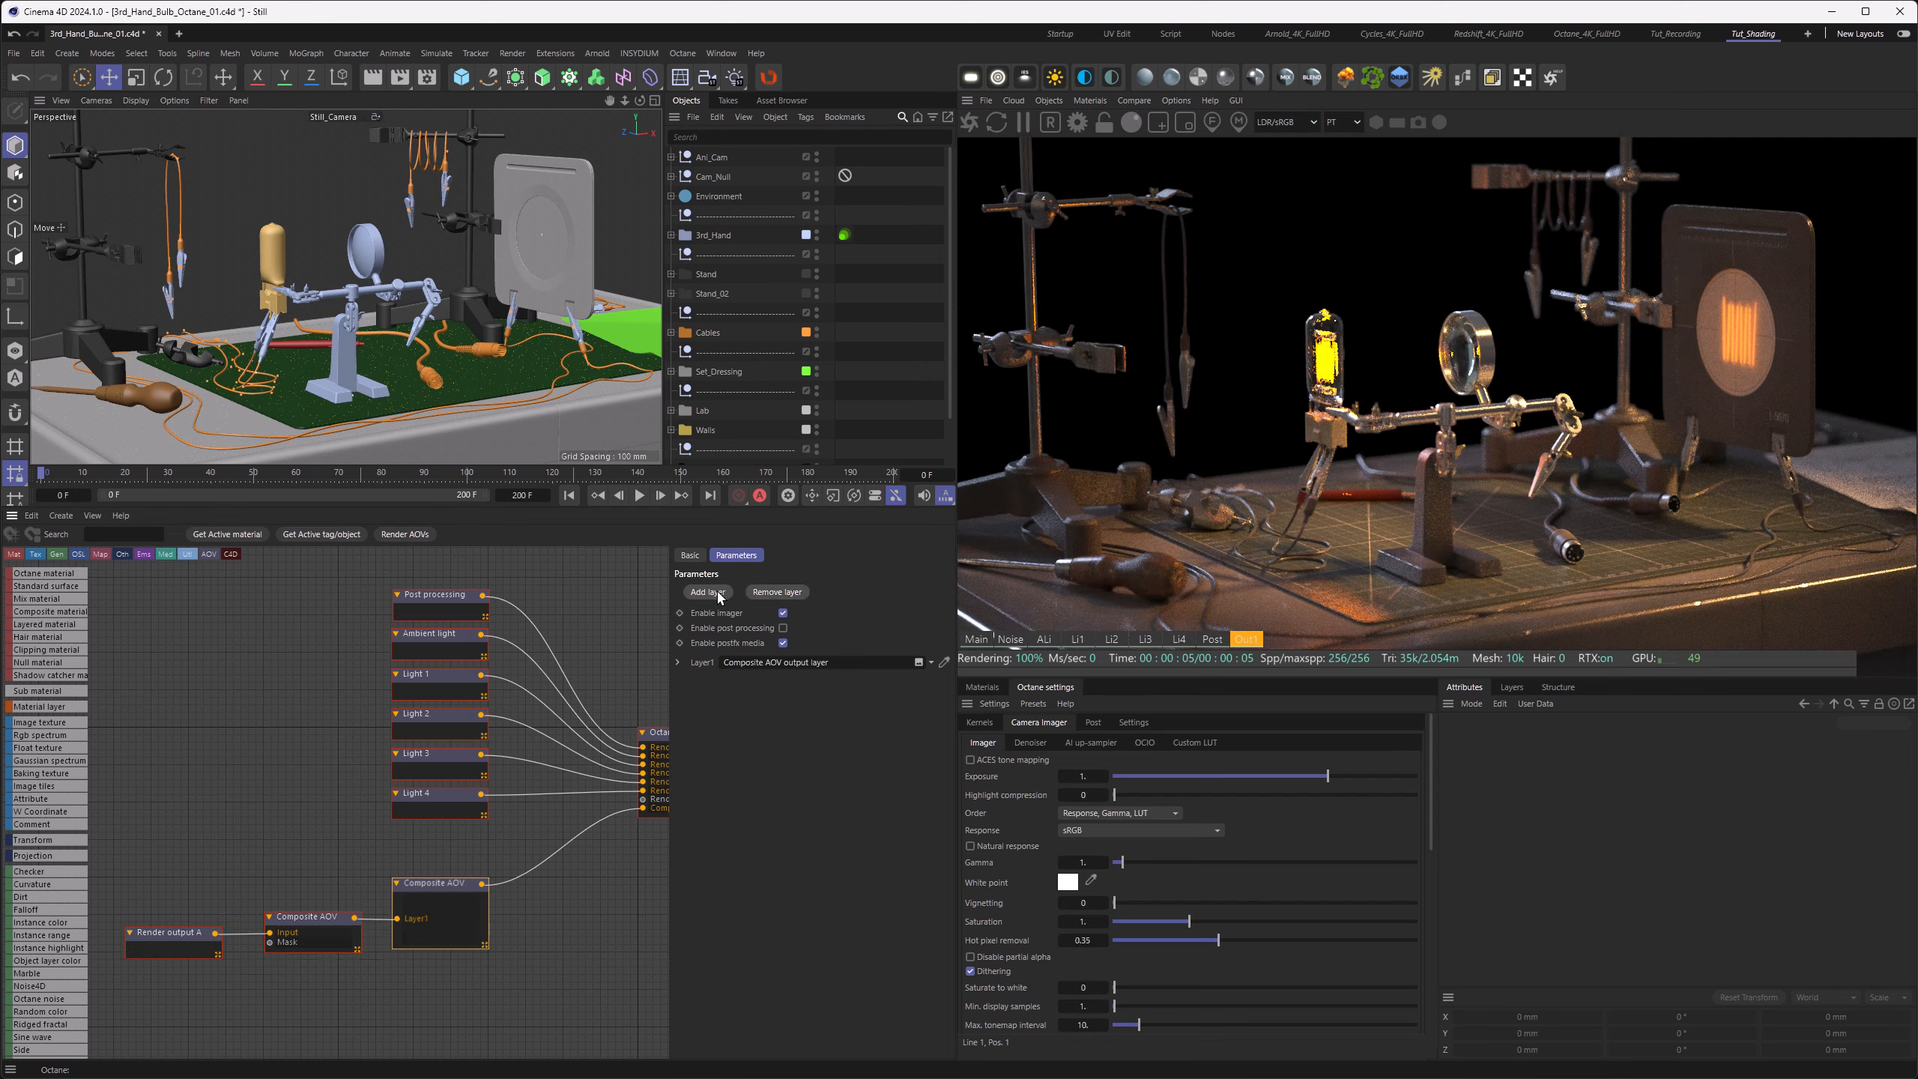
Step: Add a Convert for SDR display(OCIO) layer to the composite AOV and set its view to ACES: Rec.709
{"action": "left_click", "coordinate": [717, 594]}
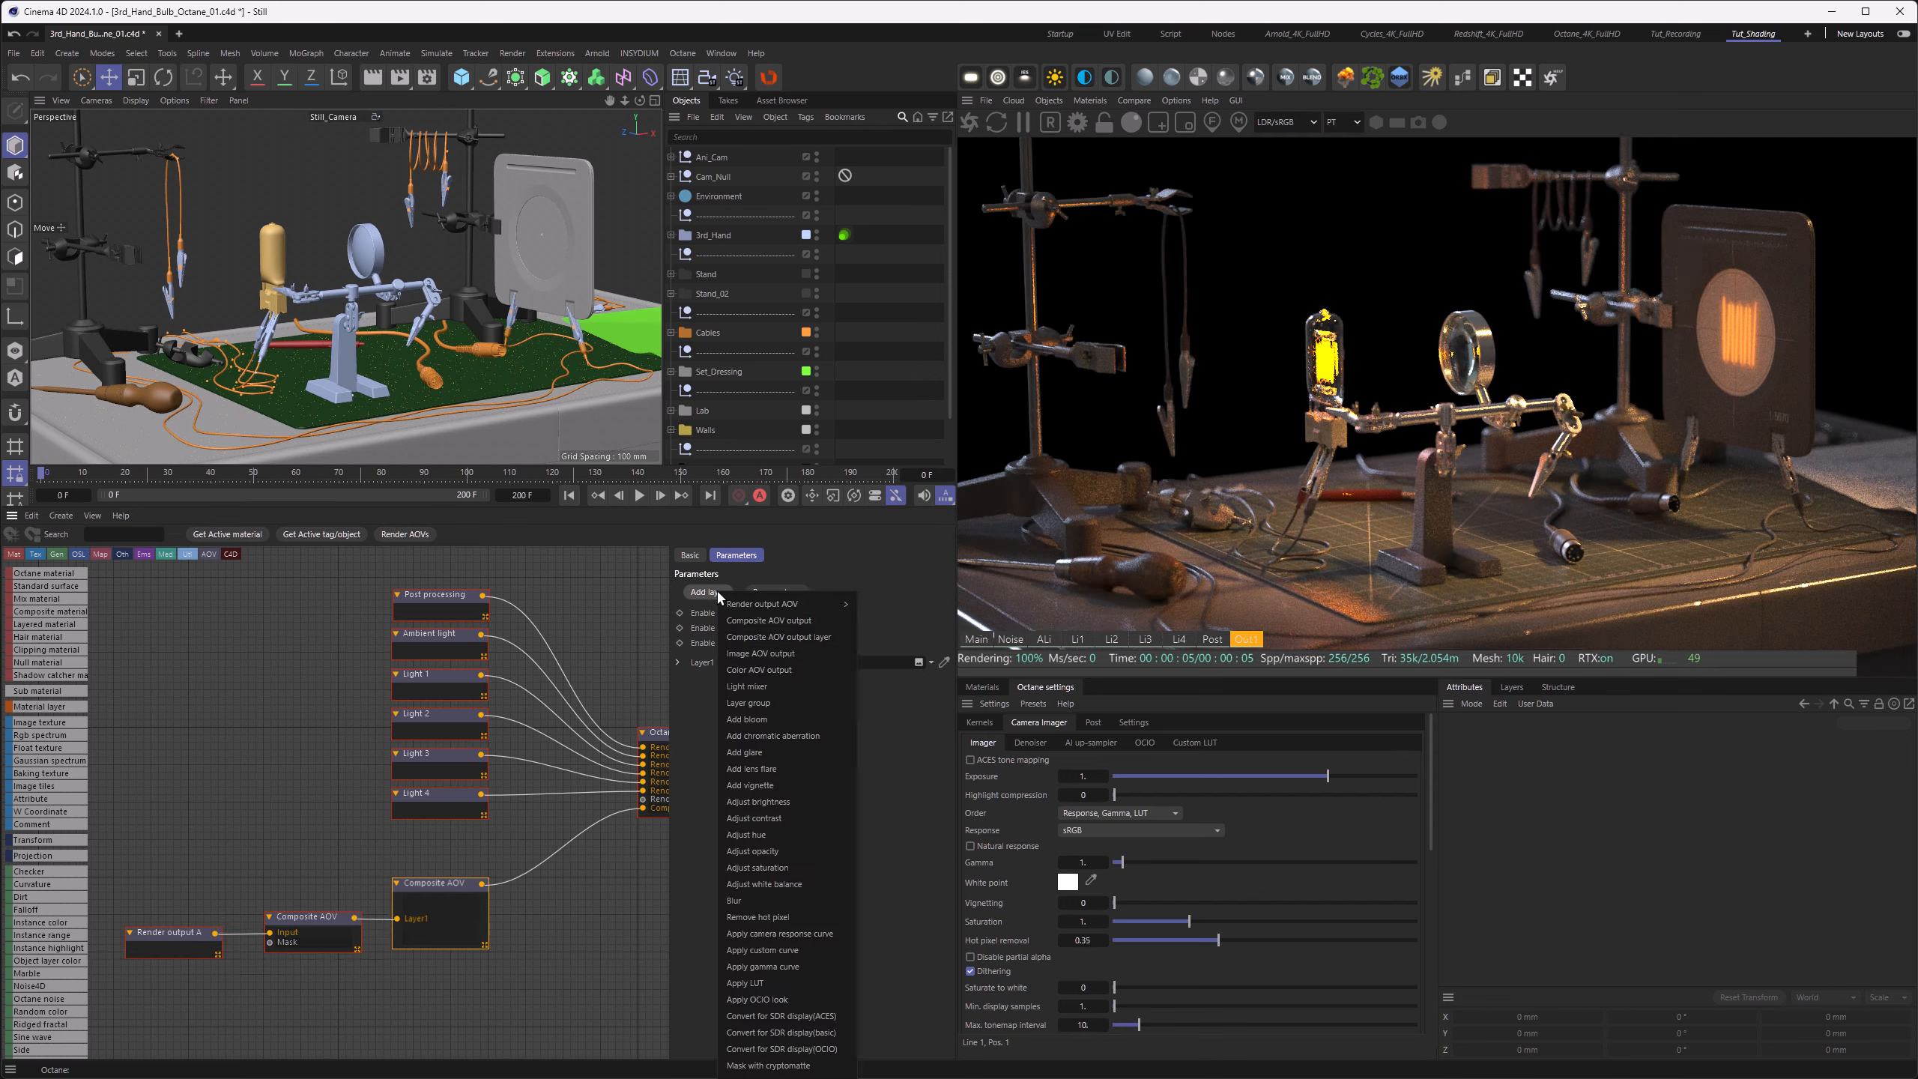
{"action": "left_click", "coordinate": [763, 1050]}
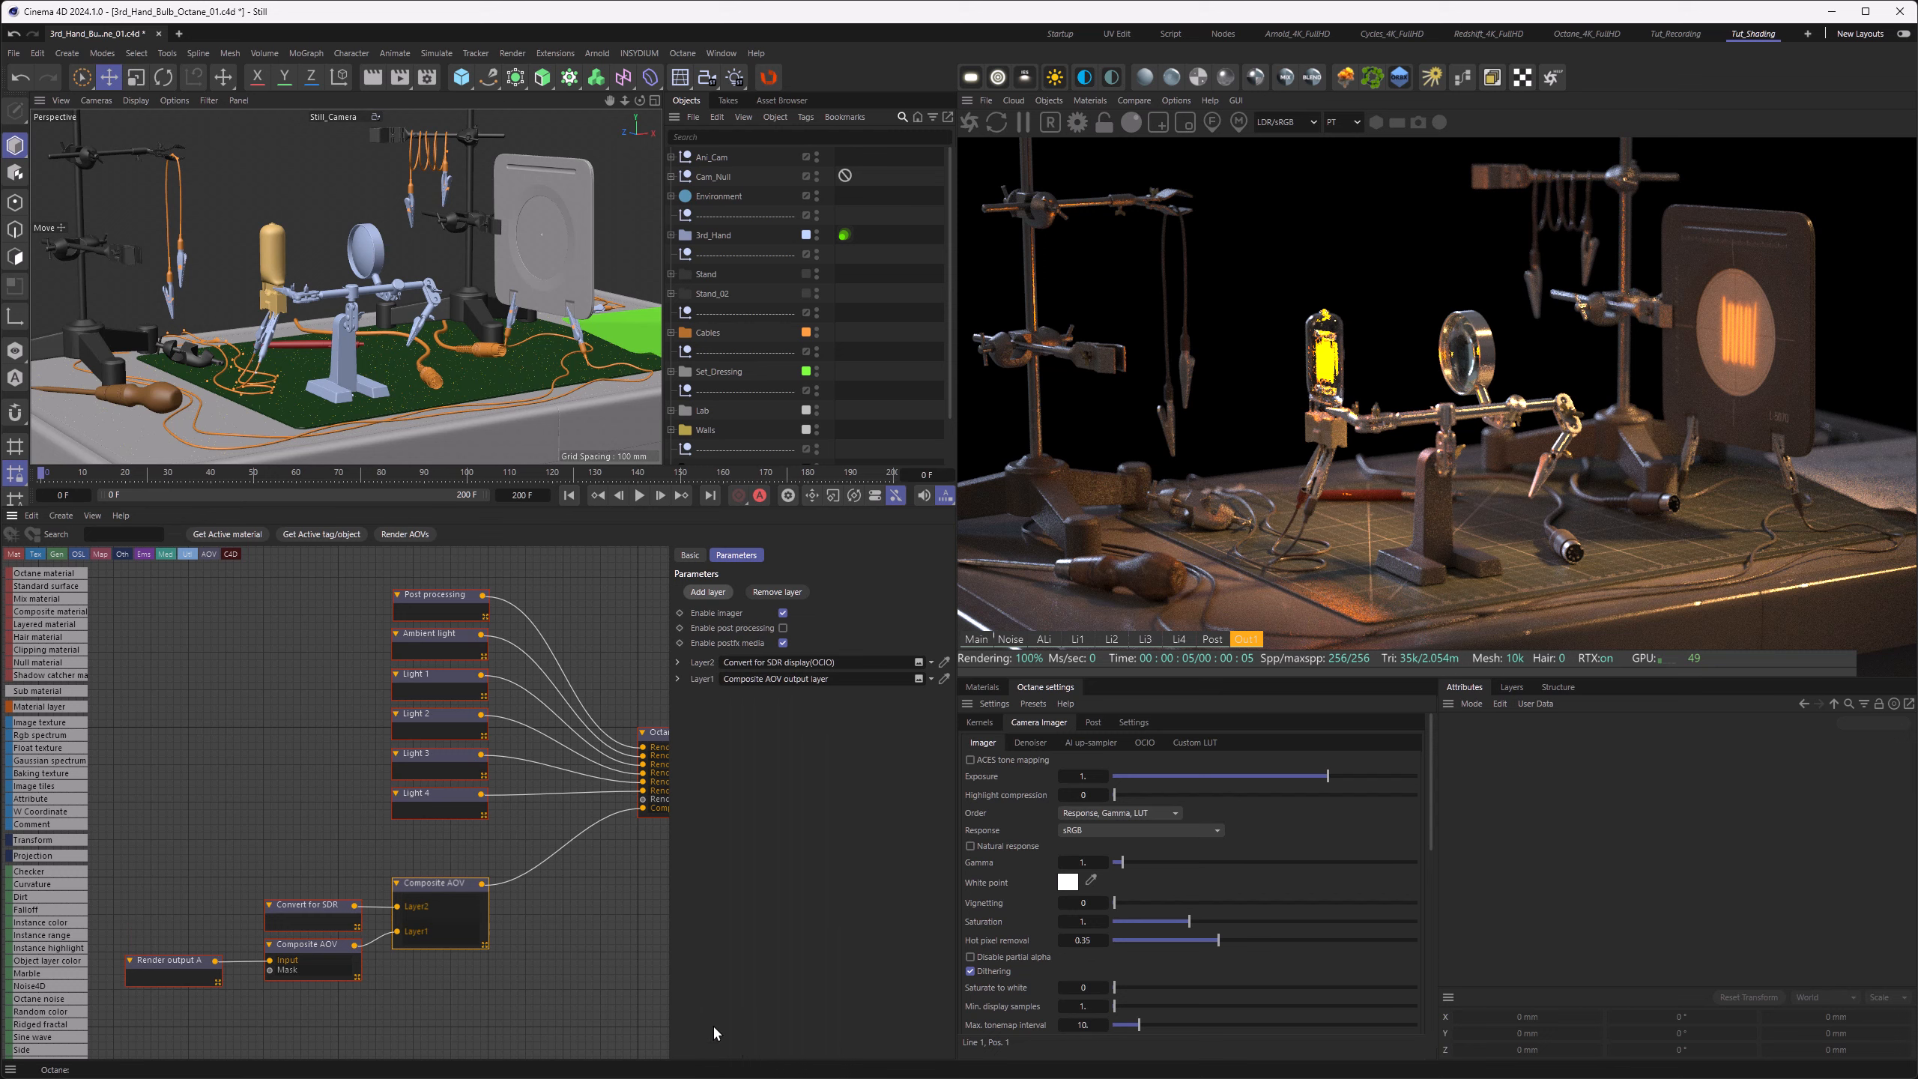
{"action": "left_click", "coordinate": [314, 908]}
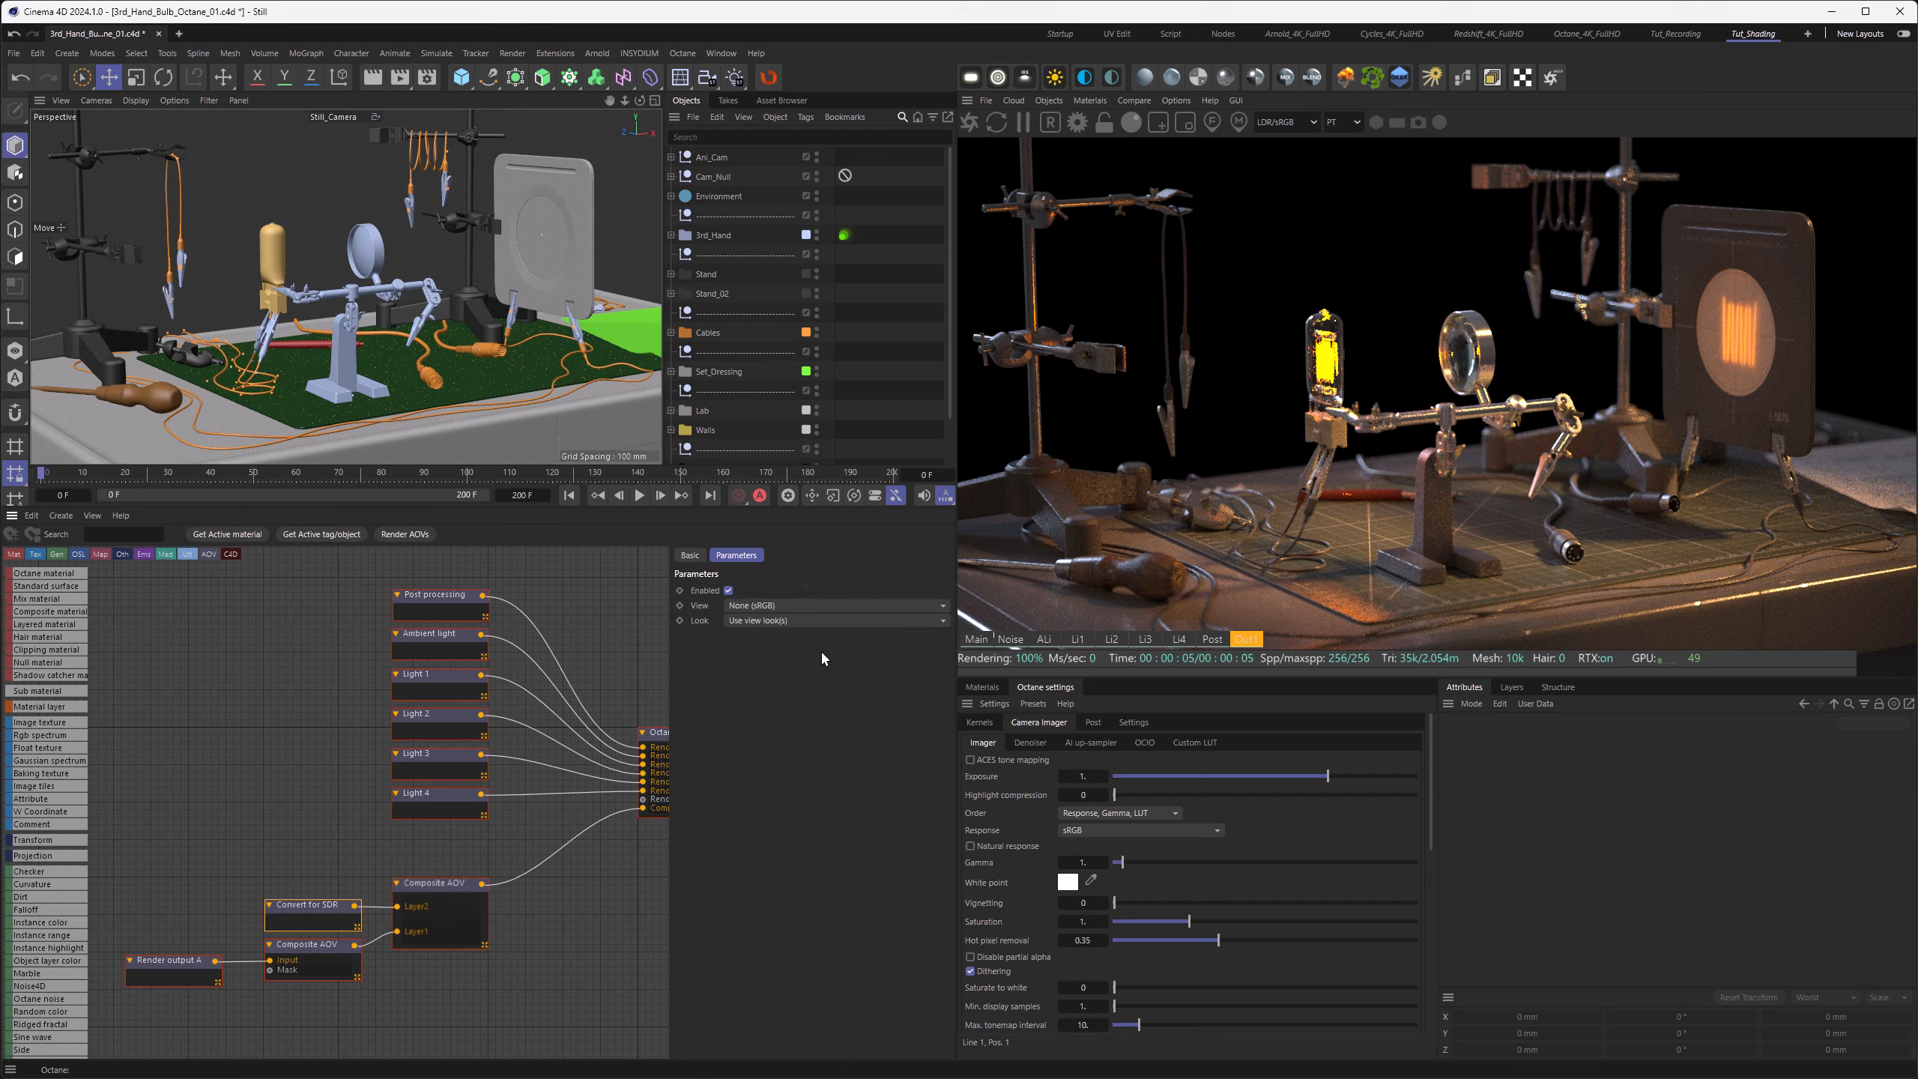
{"action": "left_click", "coordinate": [806, 606]}
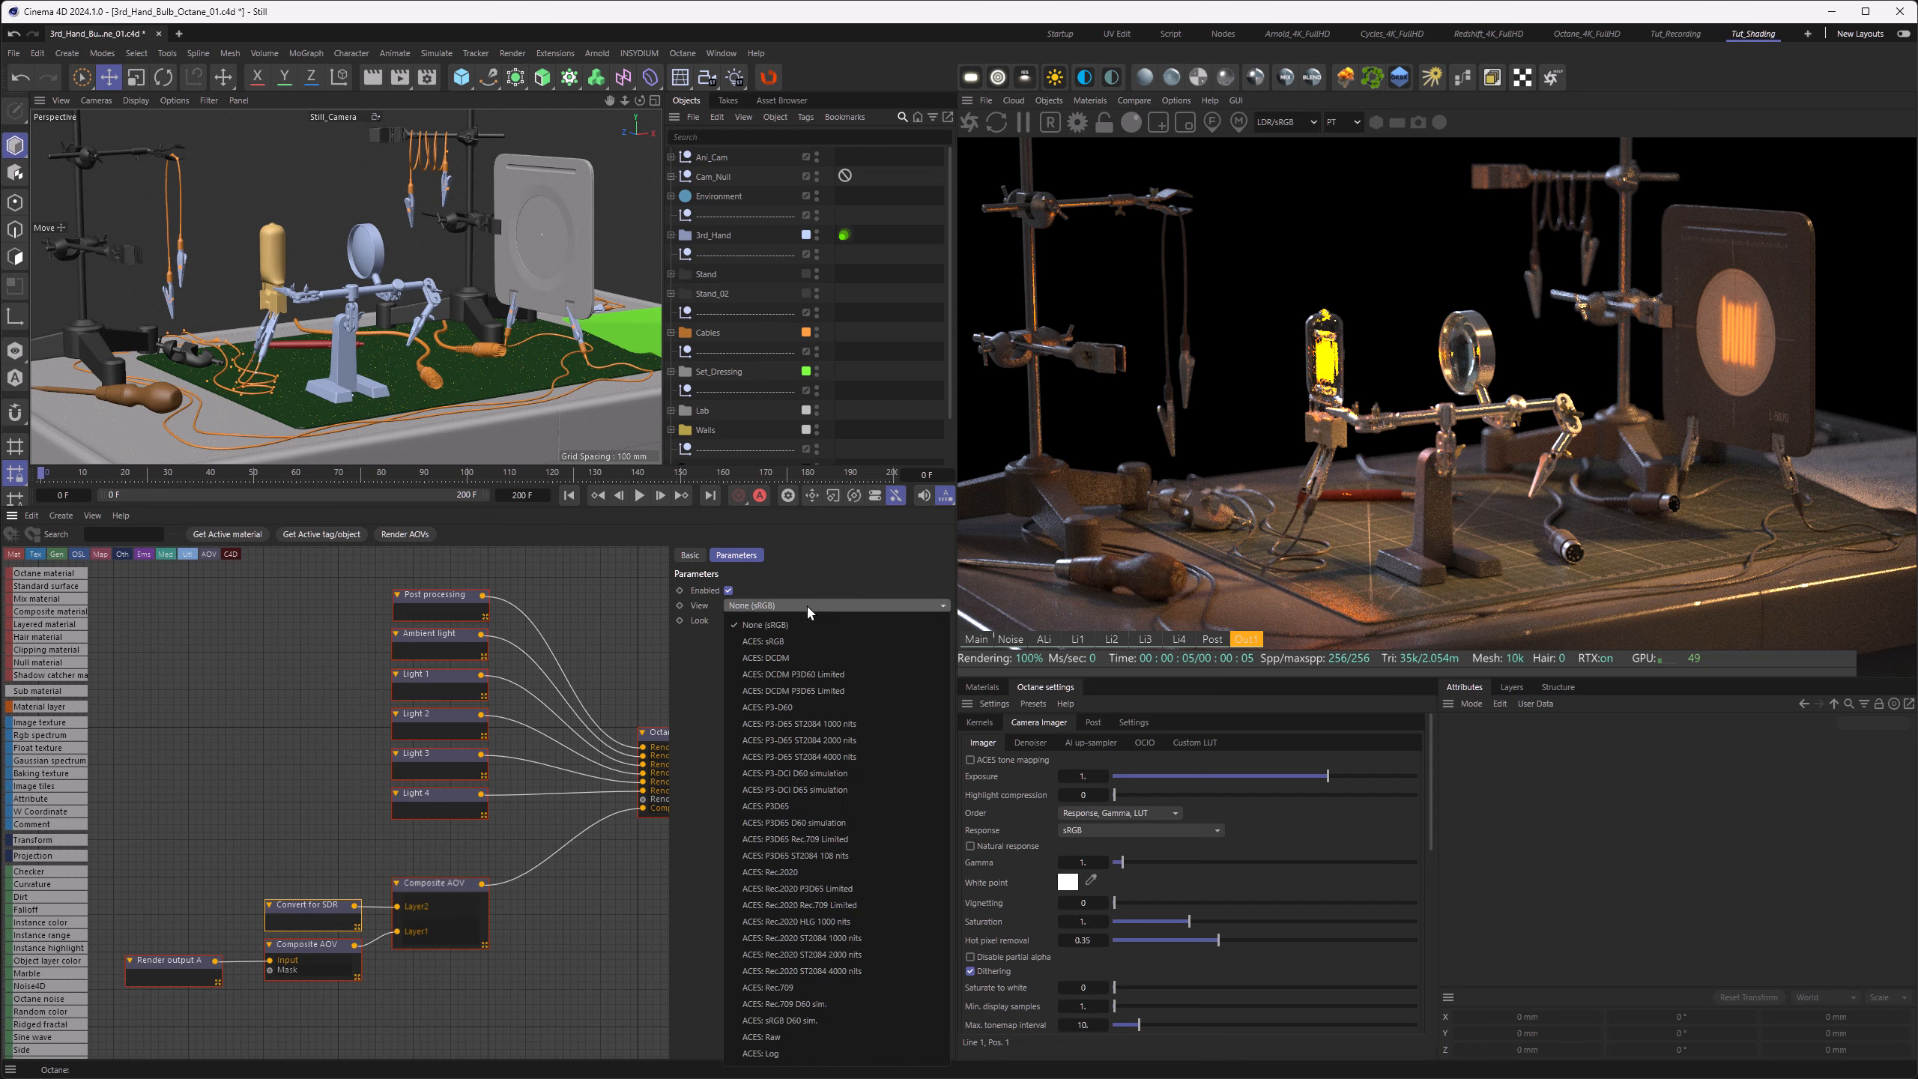
{"action": "left_click", "coordinate": [774, 991]}
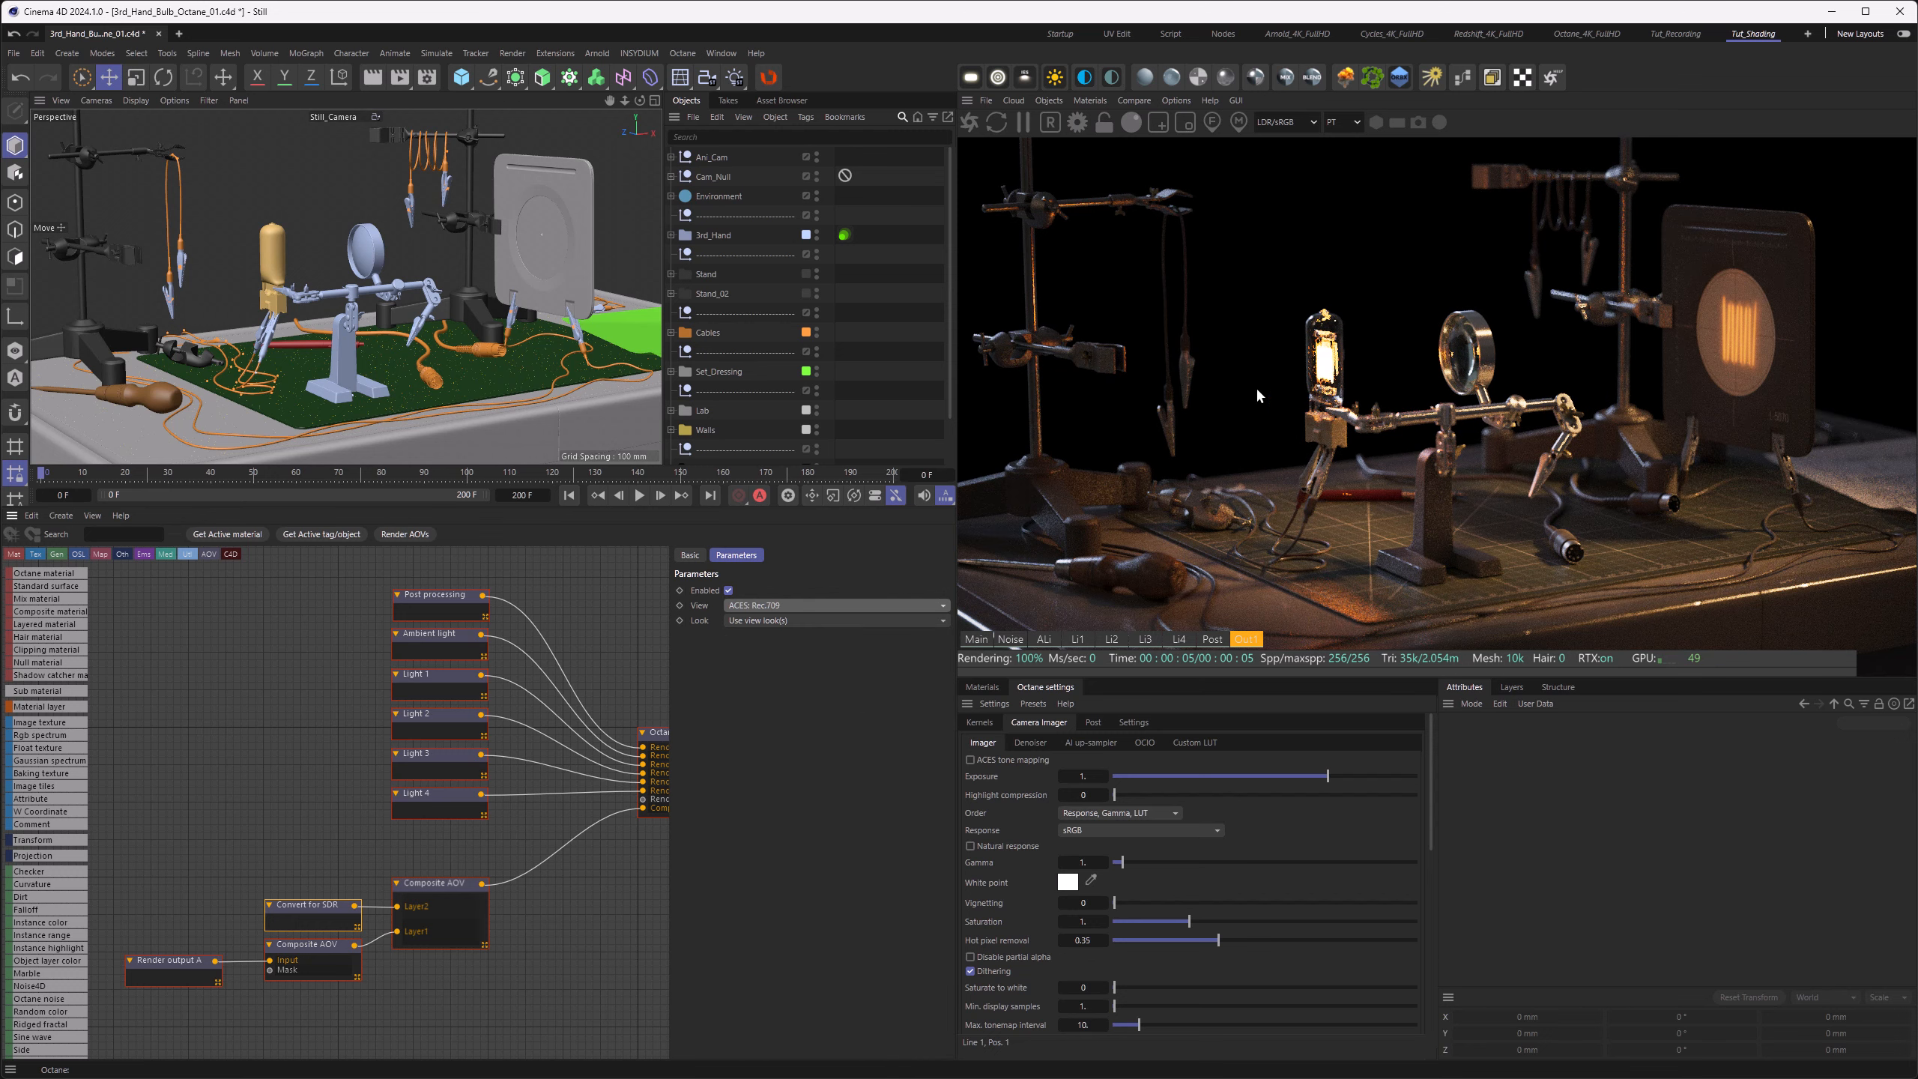
{"action": "left_click", "coordinate": [1285, 122]}
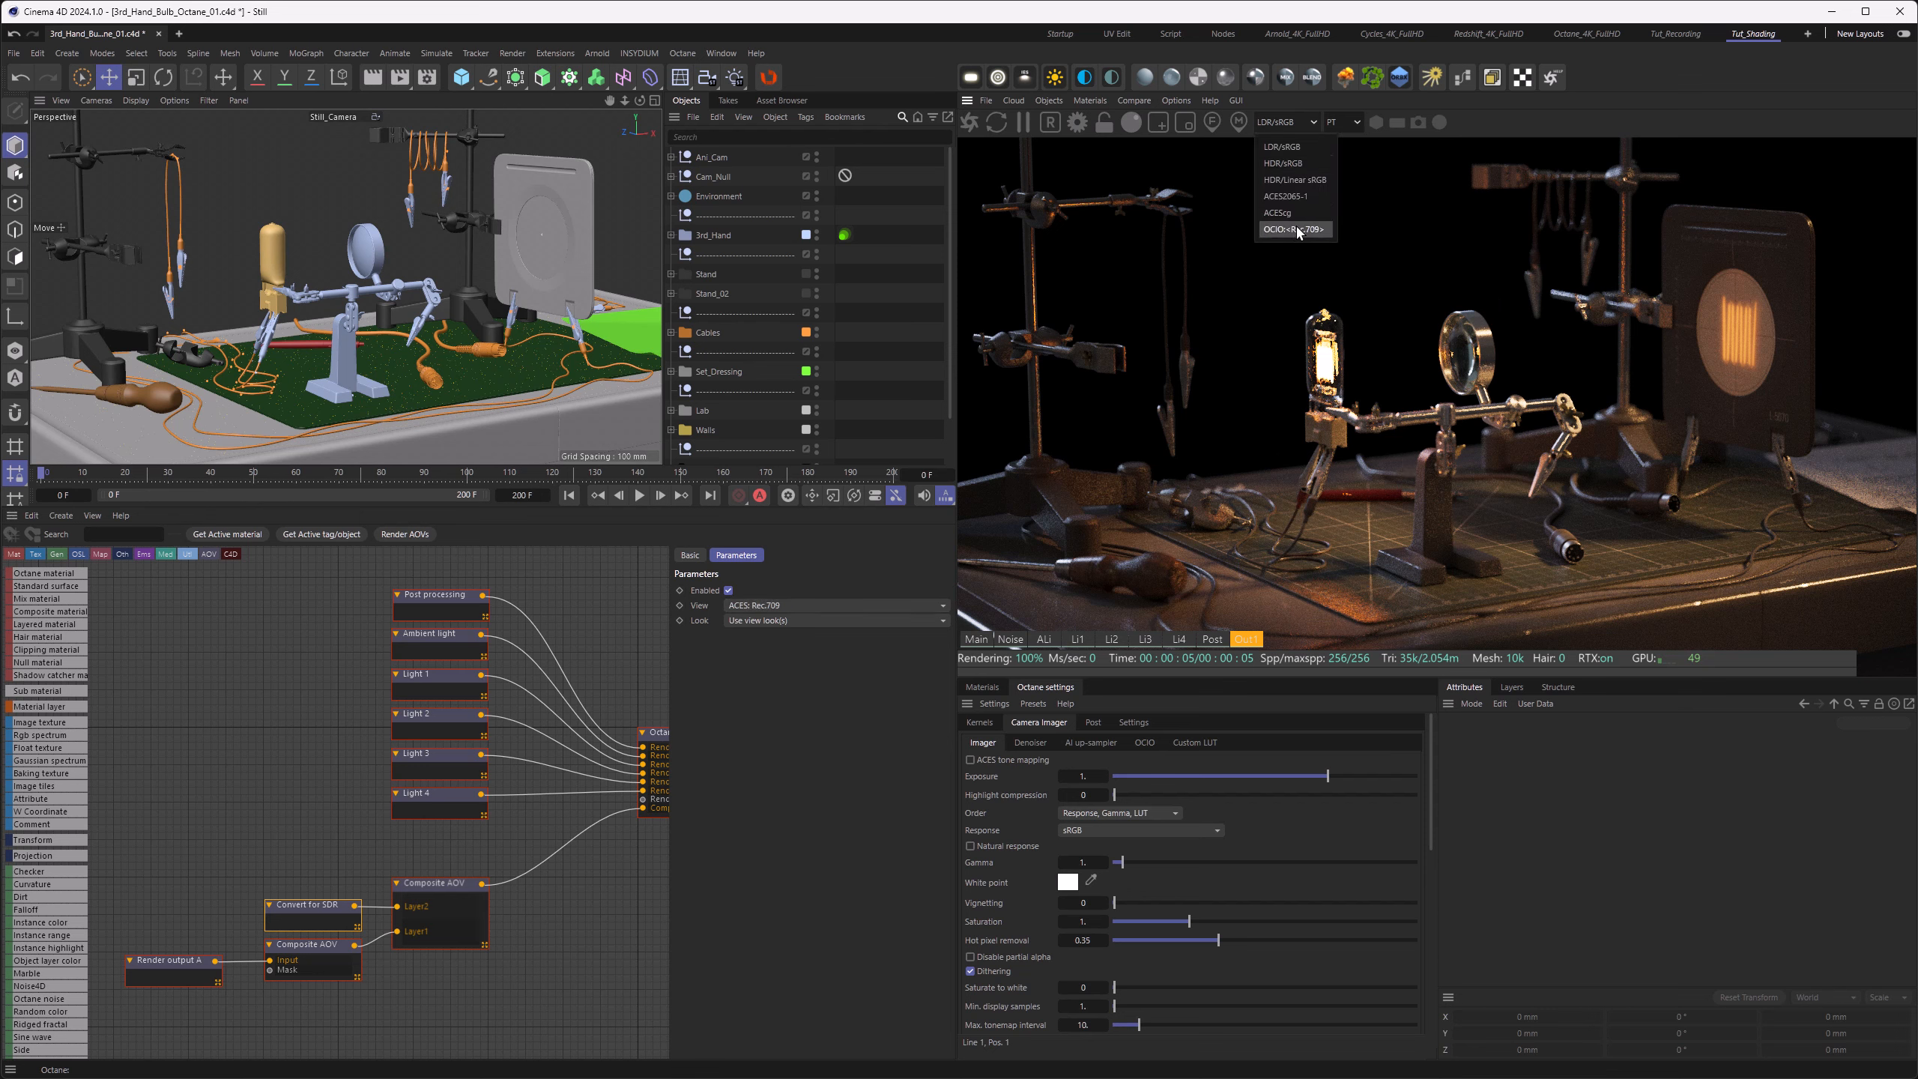
{"action": "left_click", "coordinate": [1284, 390]}
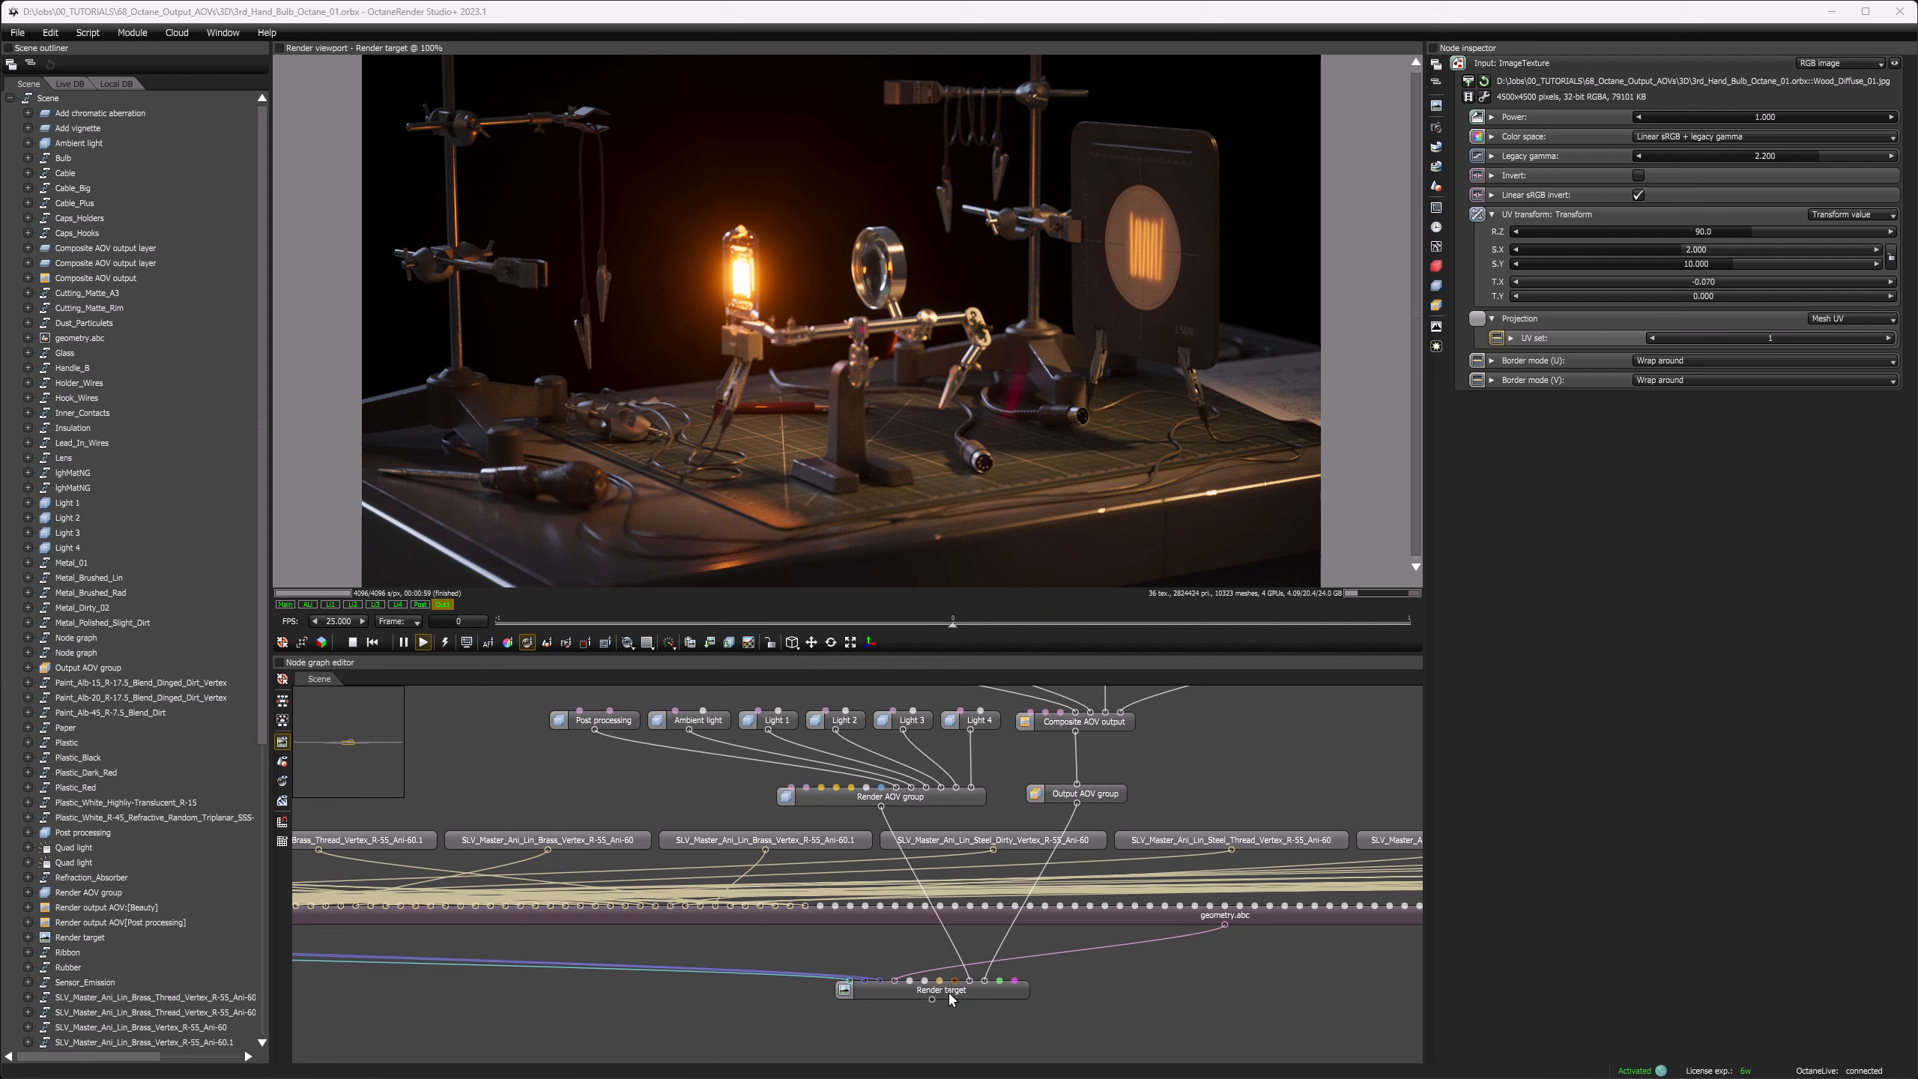
Step: Examine the exported scene's node graph in OctaneRender Studio+, focusing on the composite AOV output and its layers
{"action": "scroll", "coordinate": [863, 930], "scroll_direction": "down", "scroll_amount": 8}
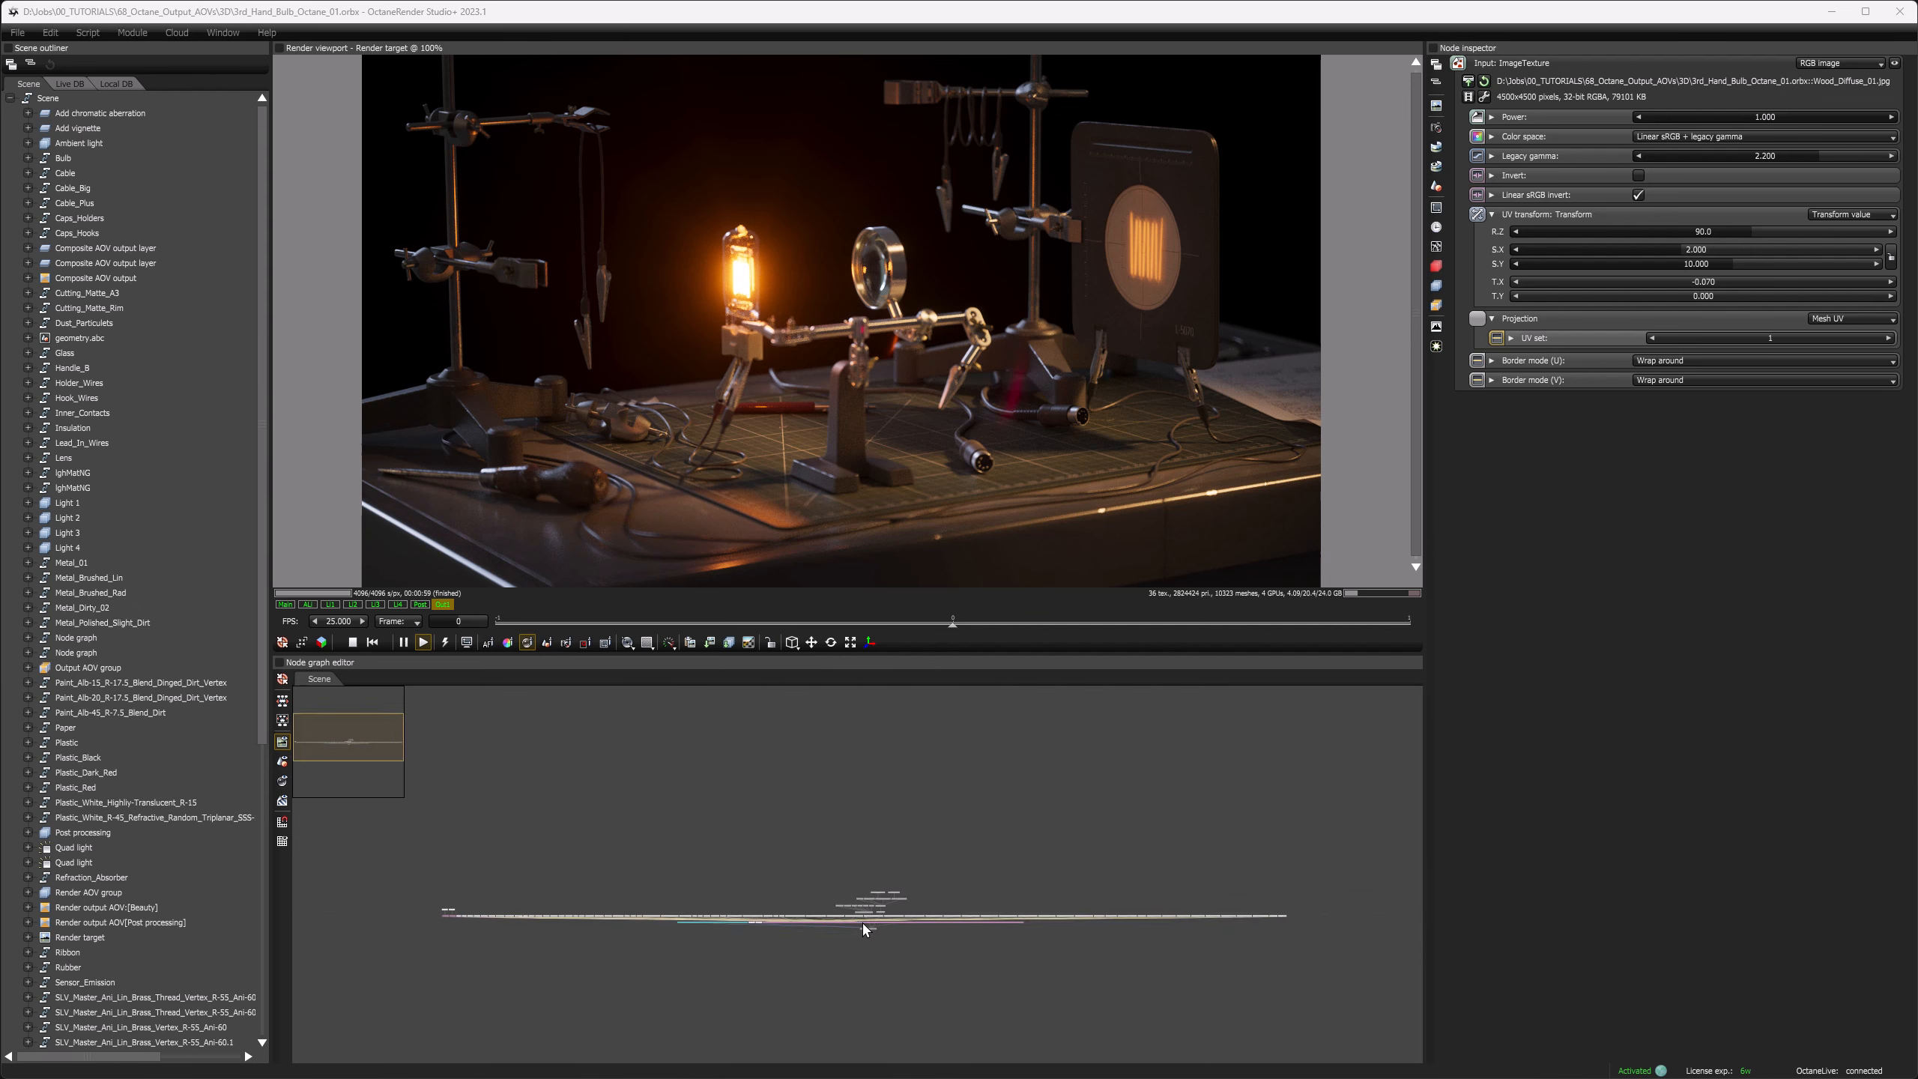
{"action": "scroll", "coordinate": [864, 923], "scroll_direction": "up", "scroll_amount": 8}
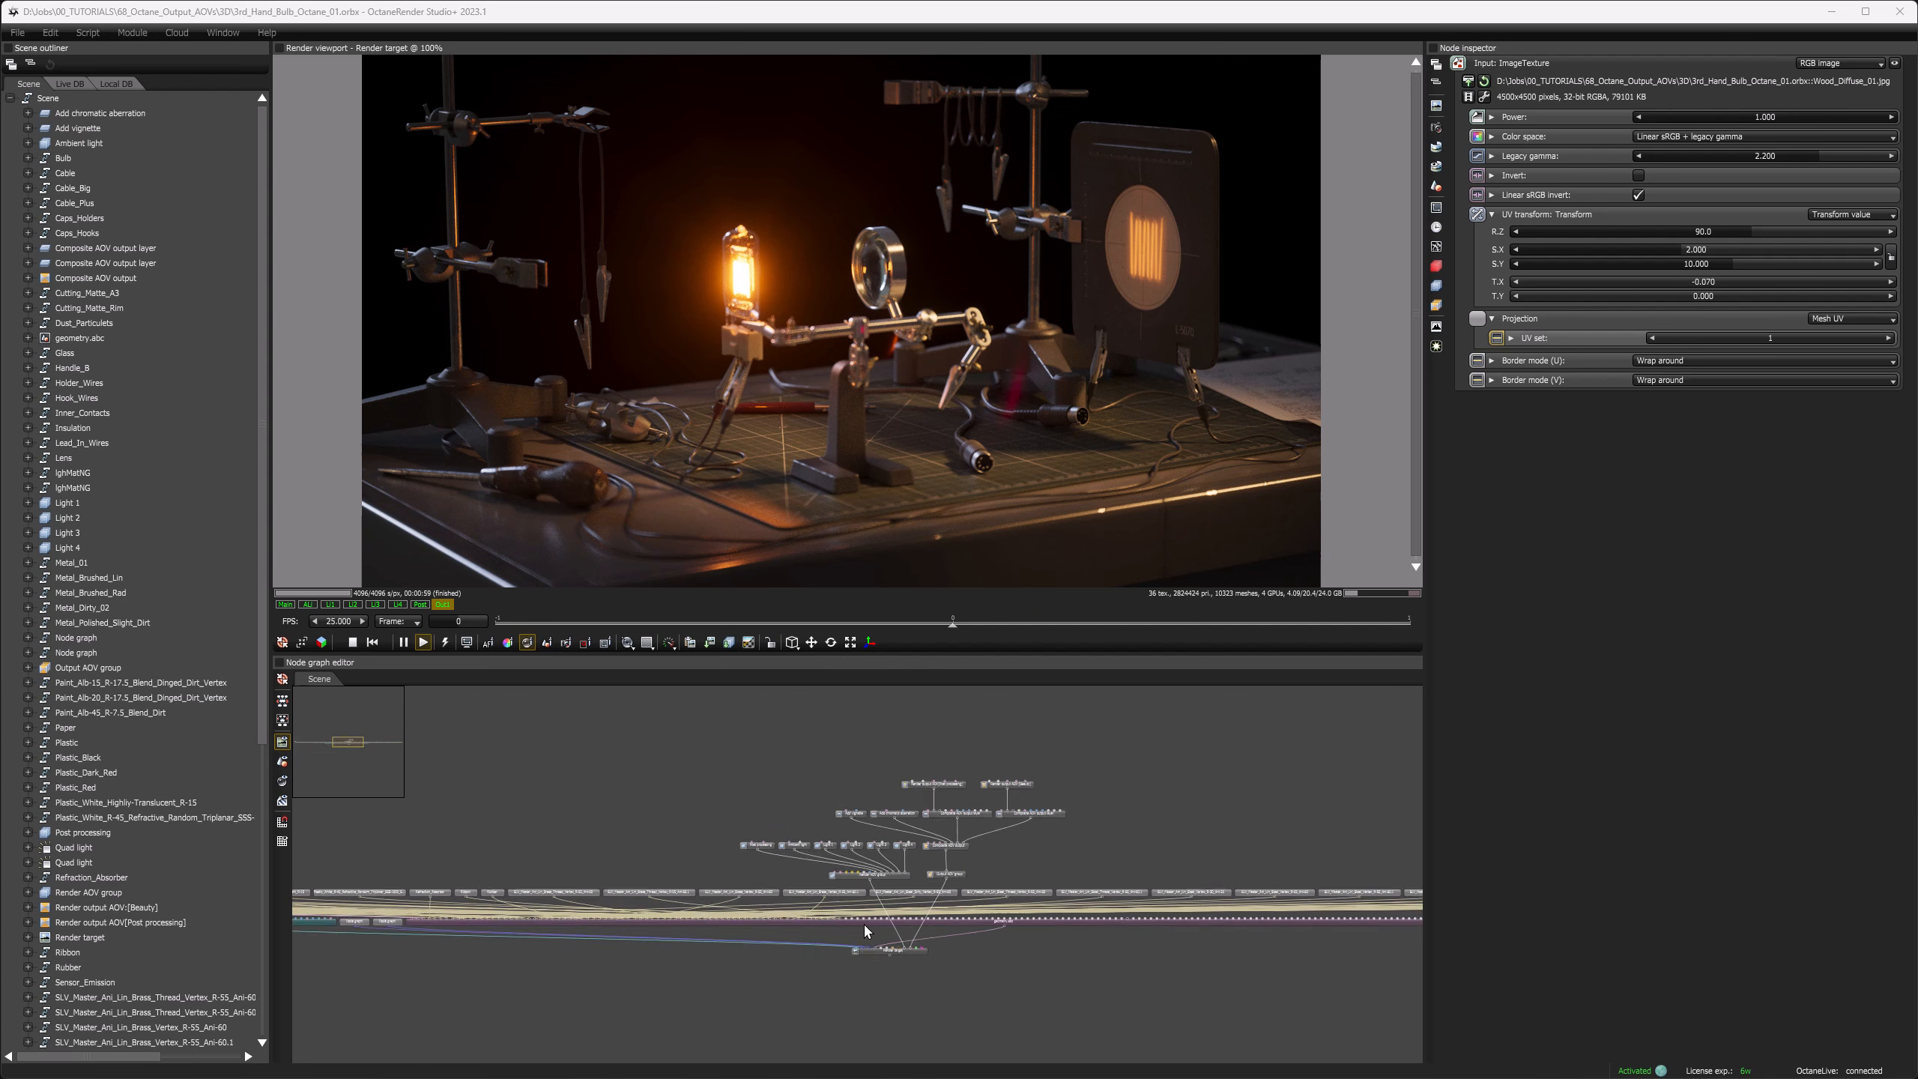
{"action": "middle_click_drag", "start_coordinate": [981, 831], "coordinate": [923, 999]}
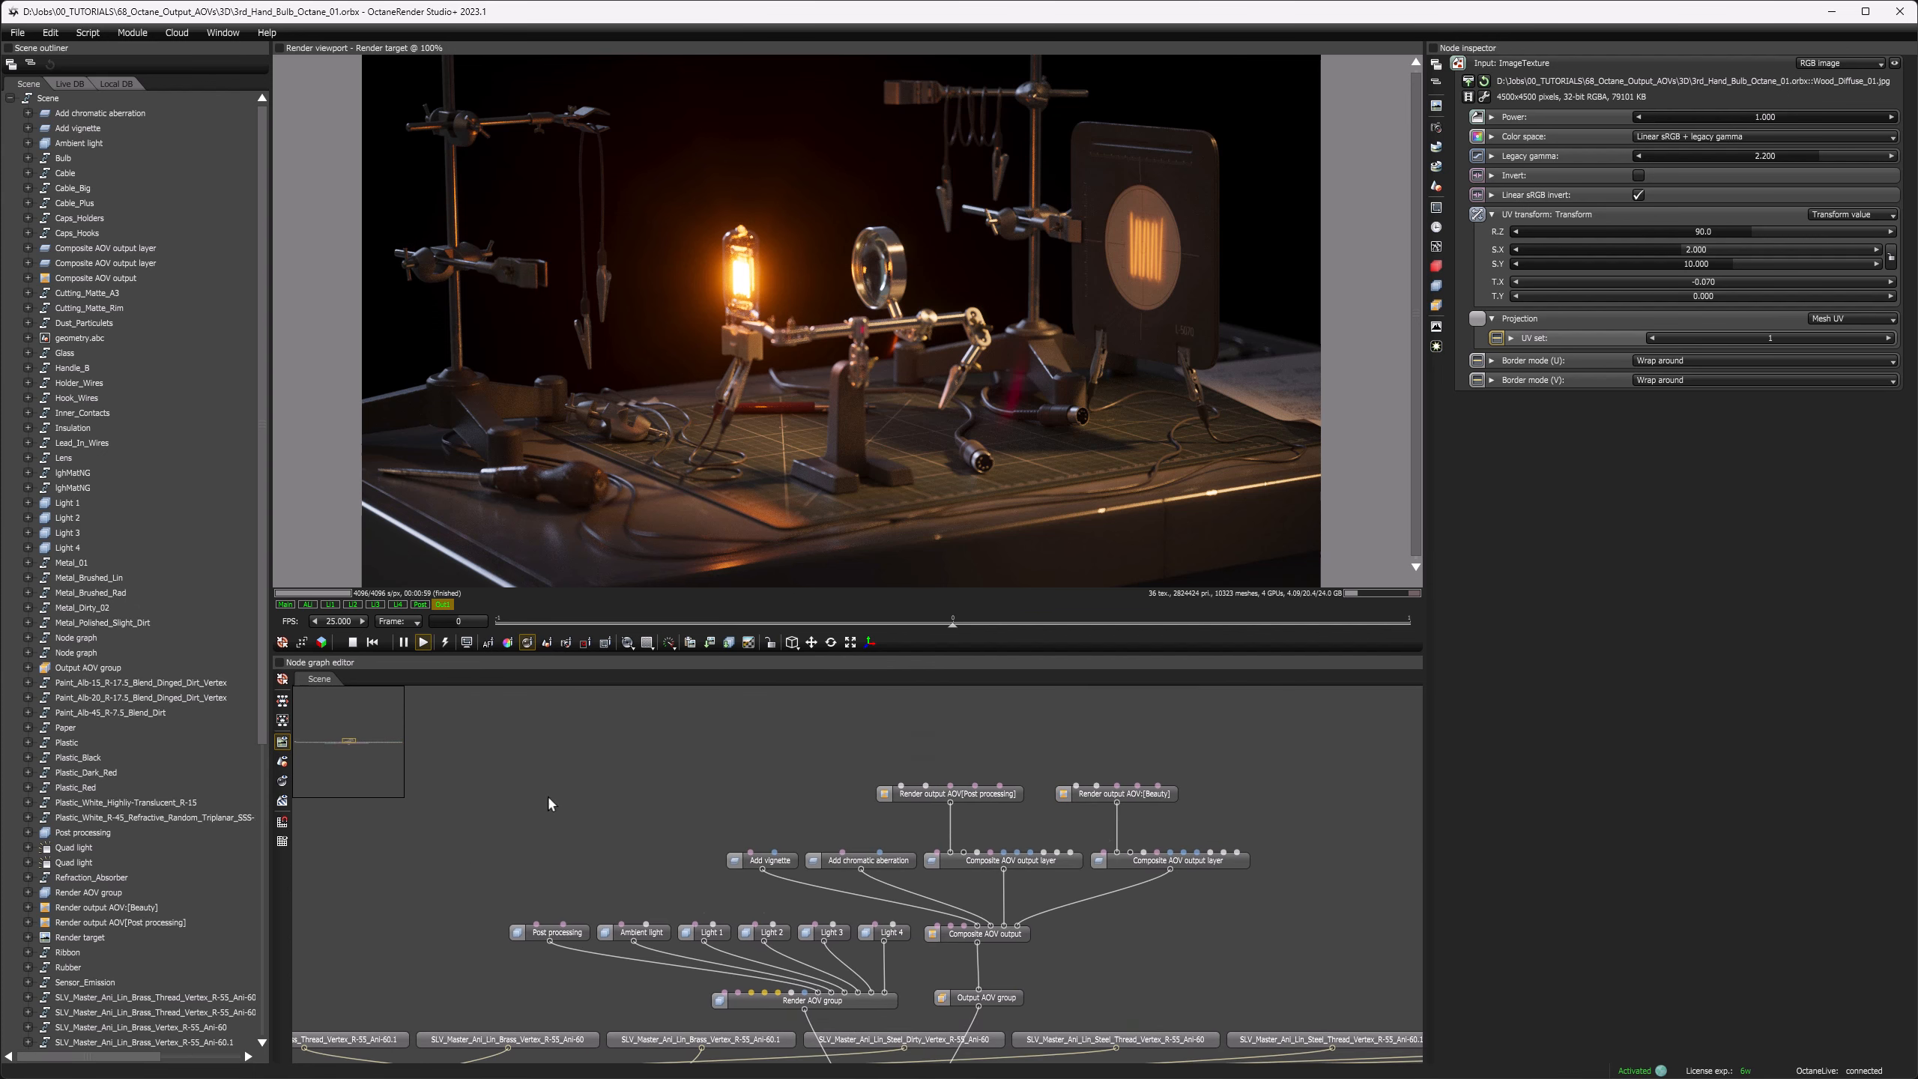
Step: Examine the AOV node network above the scene geometry, focusing on the four layers feeding the composite AOV output
{"action": "left_click_drag", "start_coordinate": [493, 736], "coordinate": [1256, 1018]}
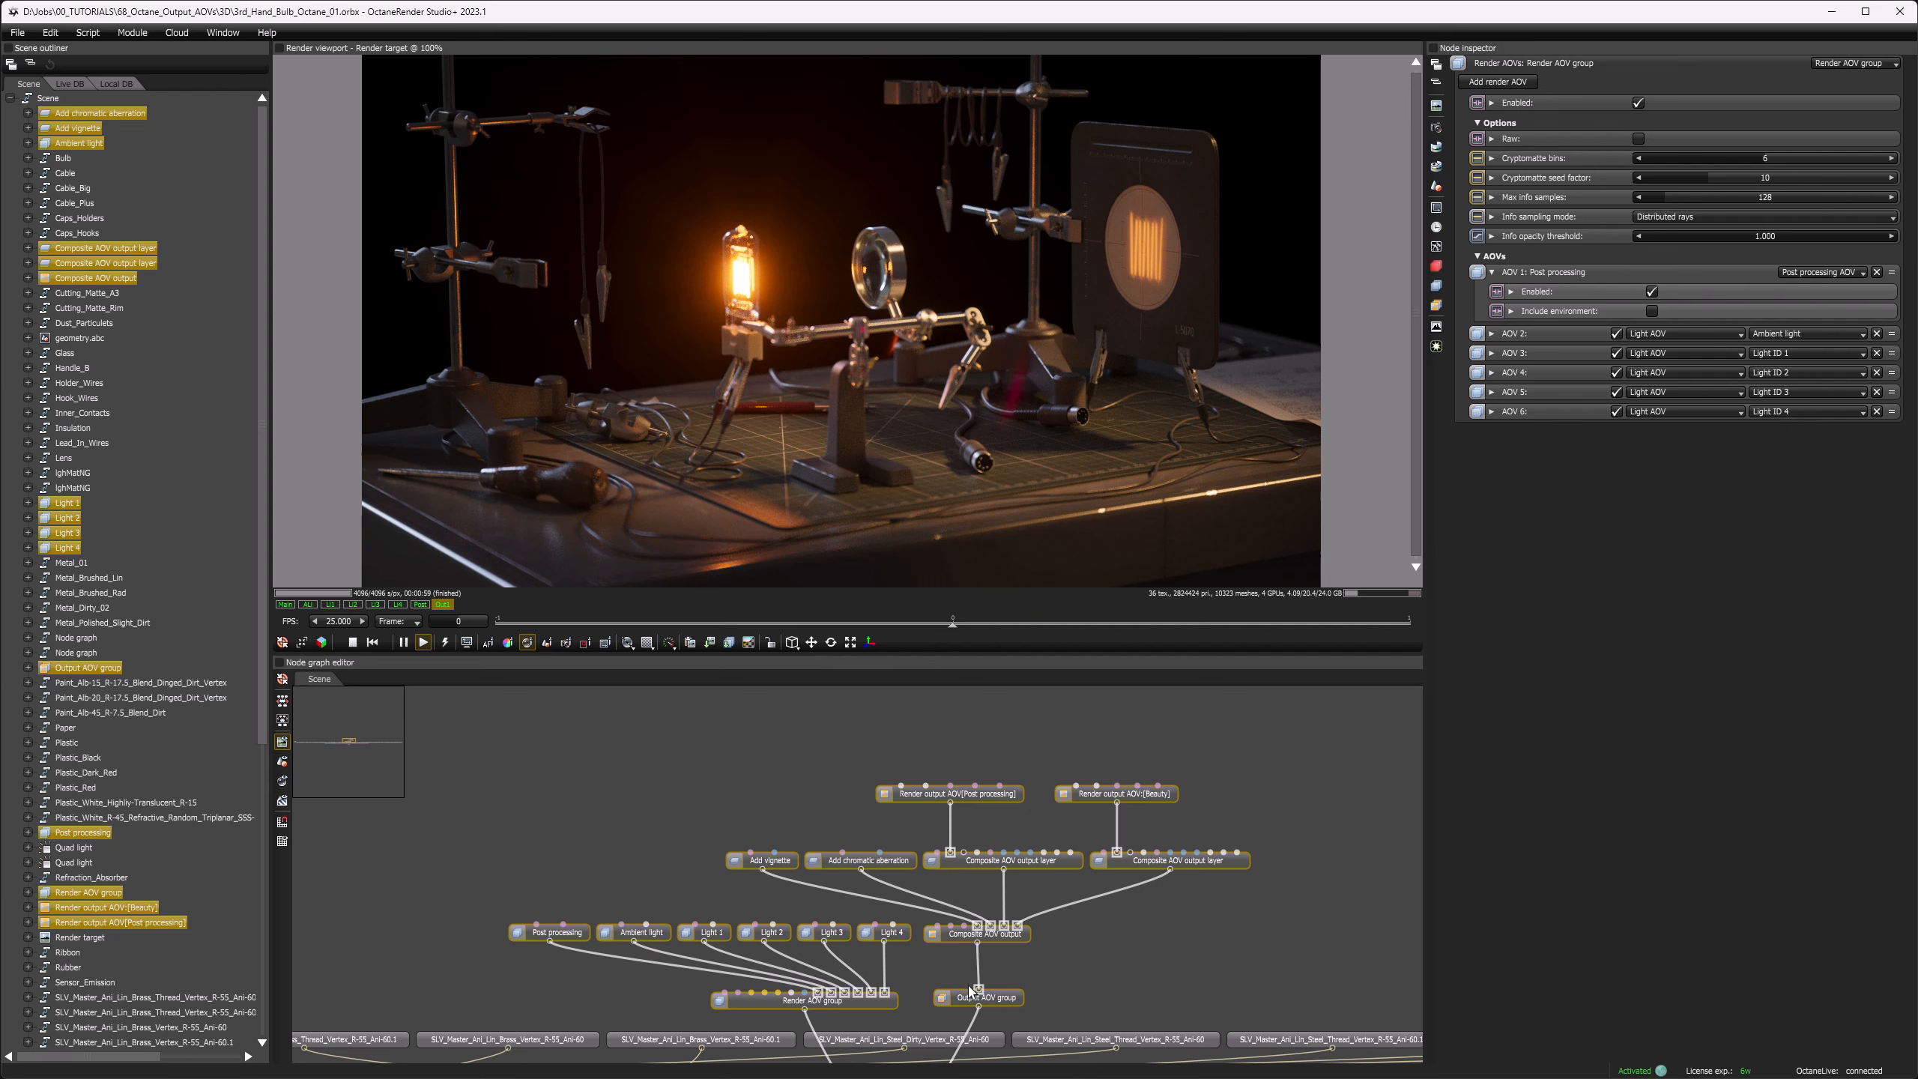
{"action": "middle_click_drag", "start_coordinate": [1019, 945], "coordinate": [843, 871]}
{"action": "scroll", "coordinate": [893, 898], "scroll_direction": "down", "scroll_amount": 1}
{"action": "middle_click_drag", "start_coordinate": [893, 898], "coordinate": [298, 858]}
{"action": "scroll", "coordinate": [1028, 926], "scroll_direction": "up", "scroll_amount": 6}
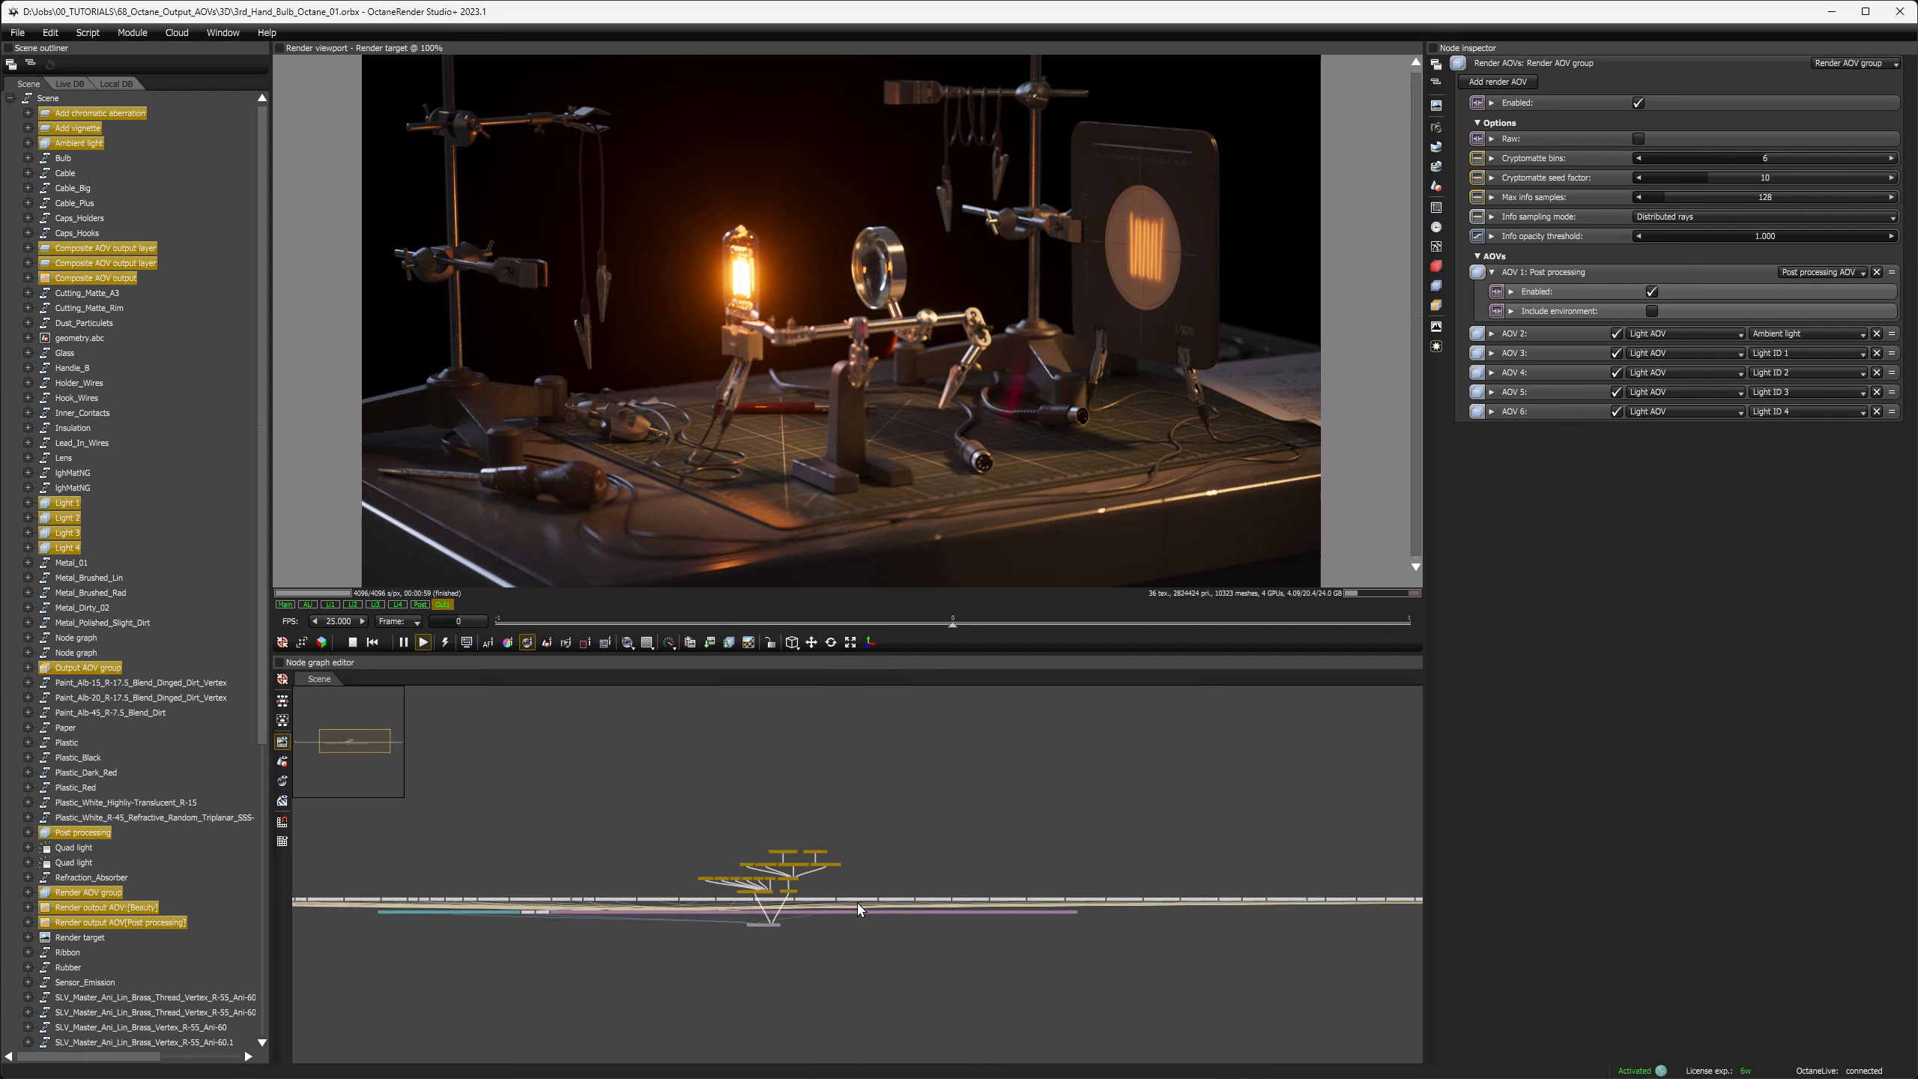
{"action": "scroll", "coordinate": [981, 919], "scroll_direction": "up", "scroll_amount": 3}
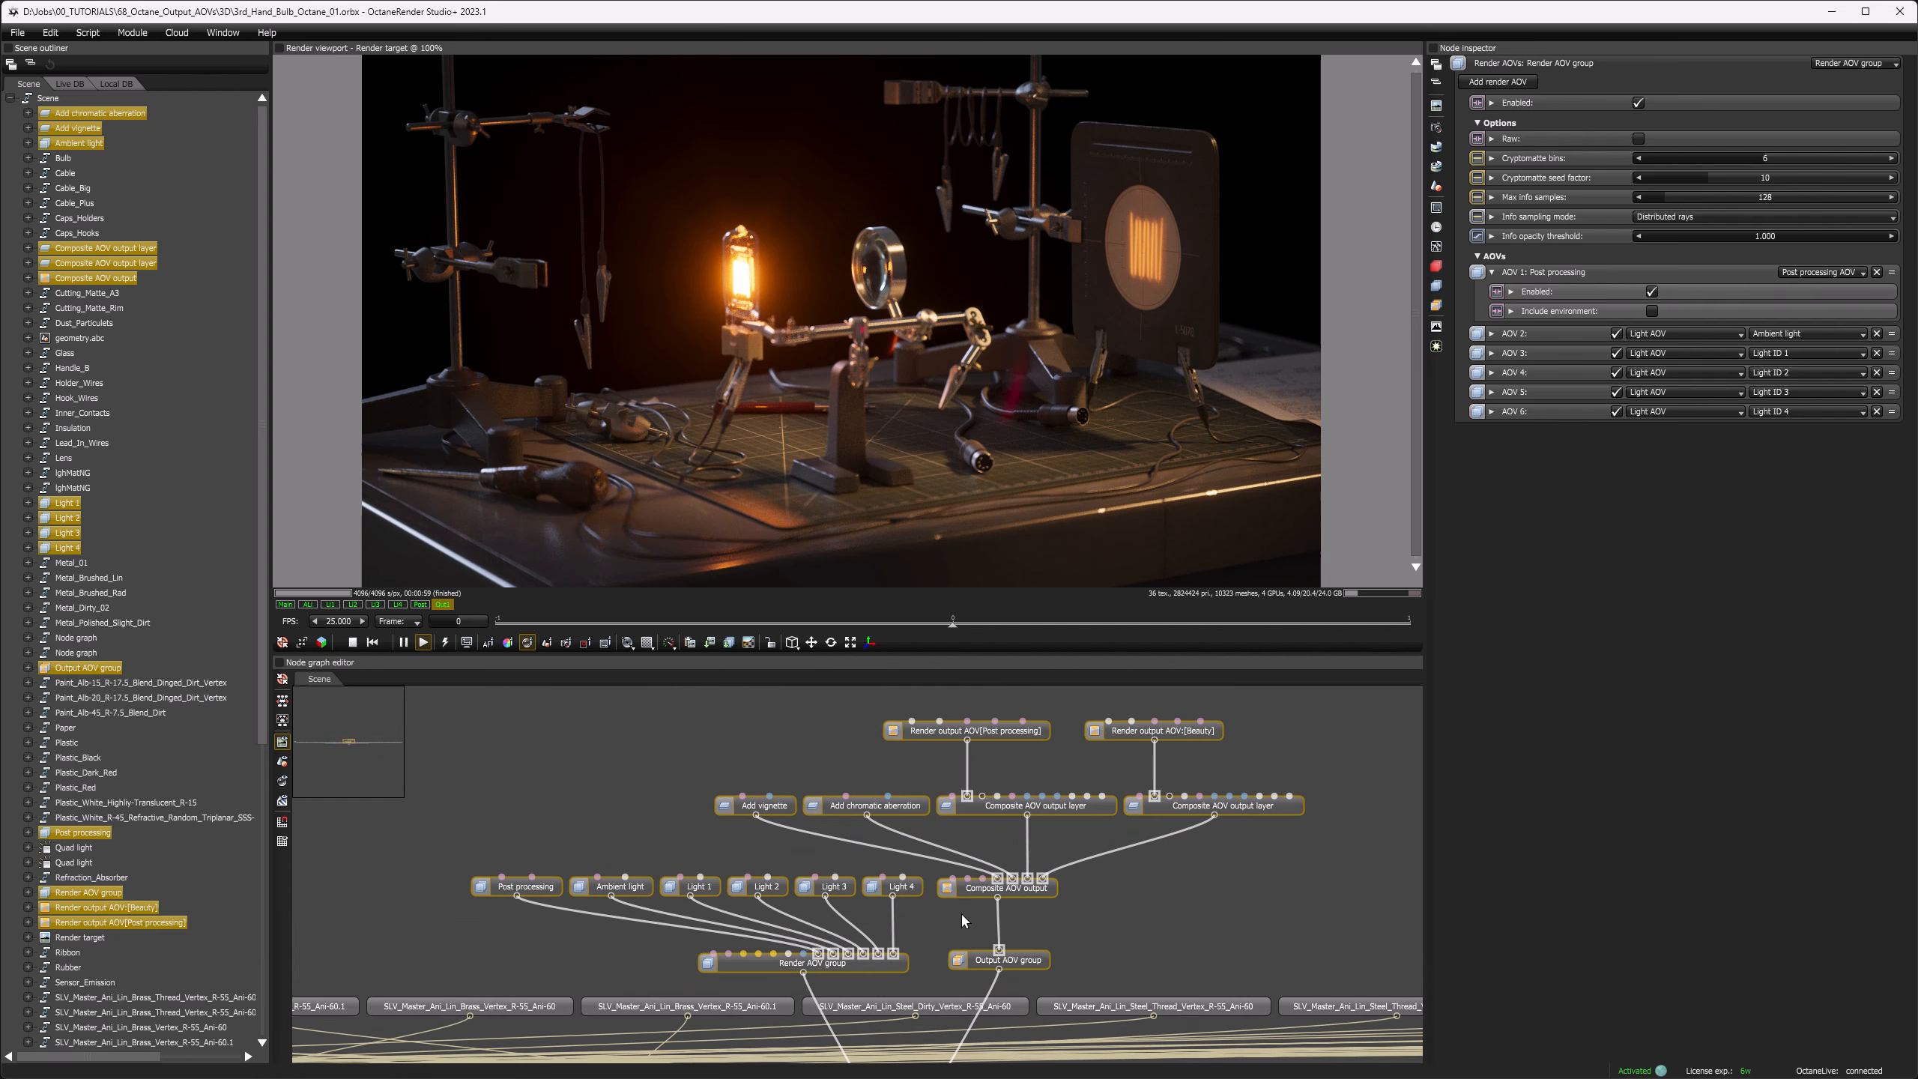
{"action": "middle_click_drag", "start_coordinate": [960, 917], "coordinate": [924, 901]}
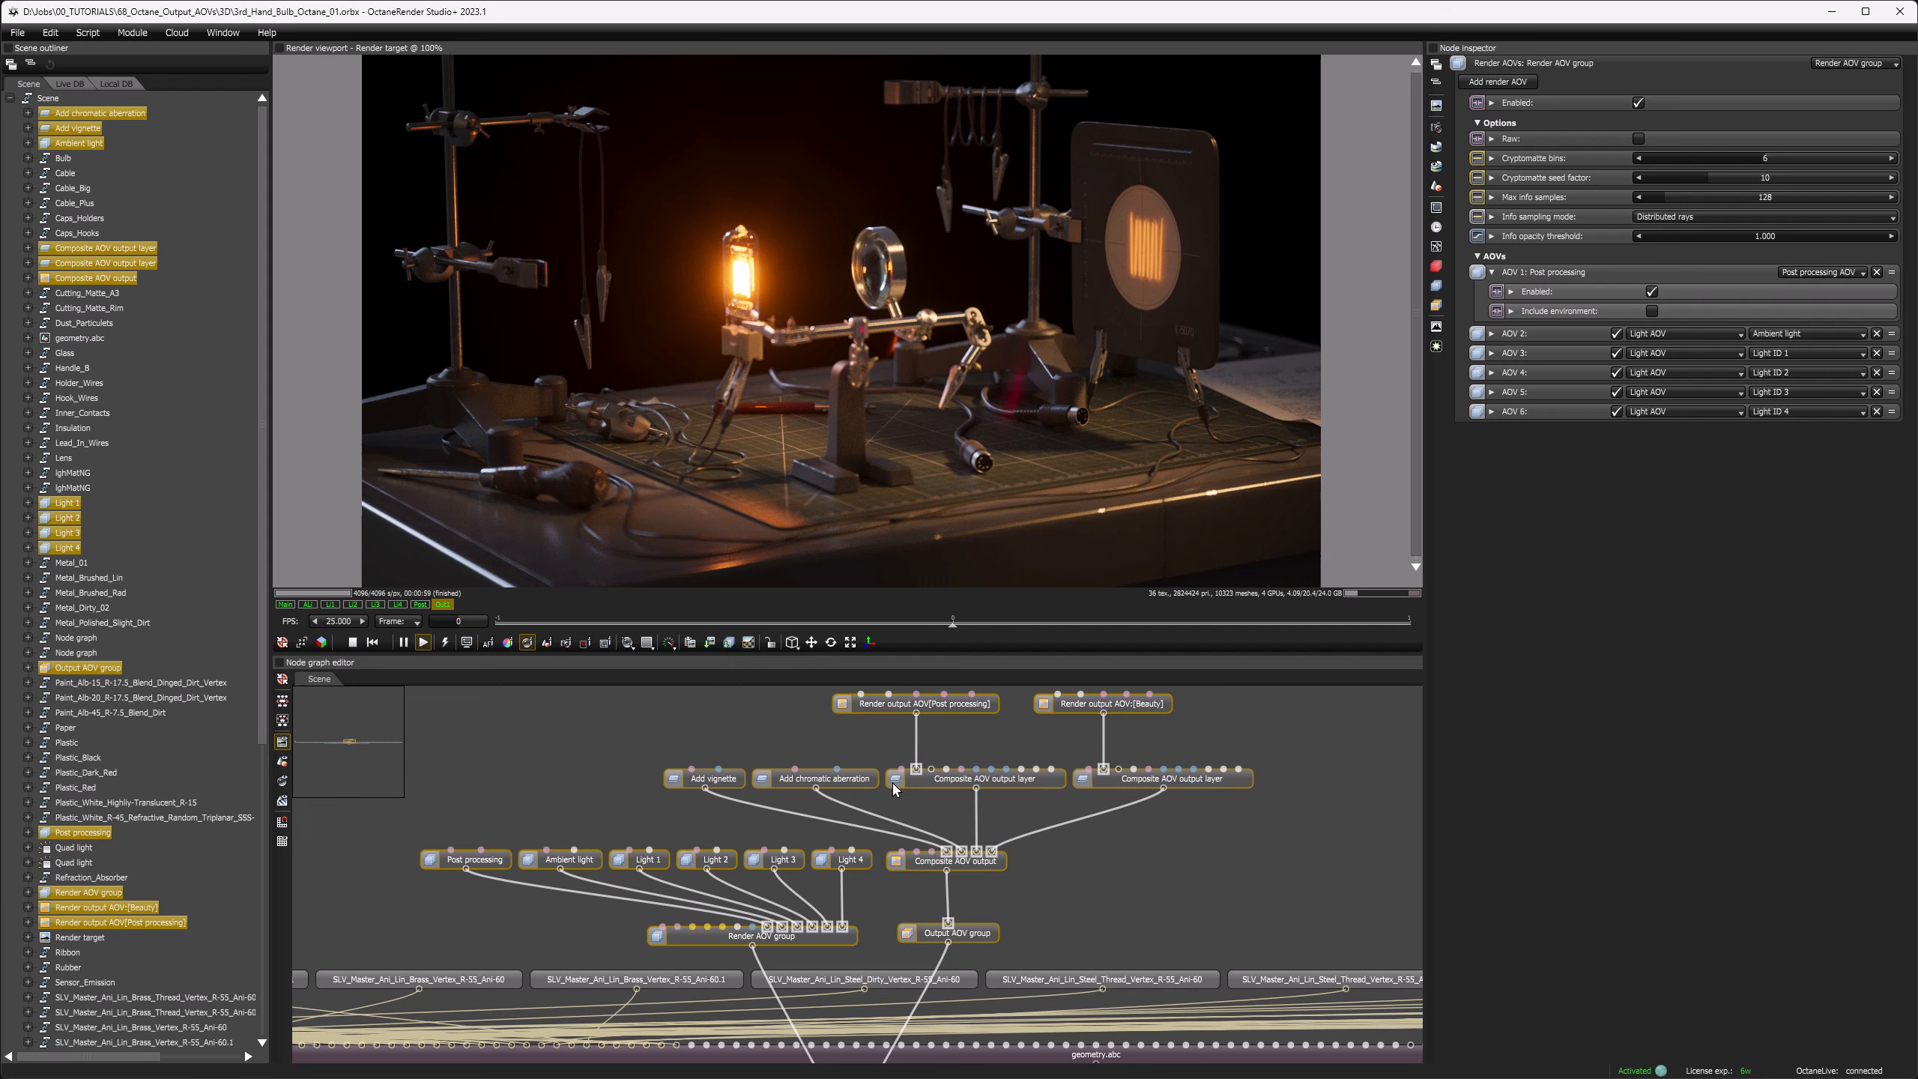
{"action": "left_click_drag", "start_coordinate": [634, 738], "coordinate": [1227, 807]}
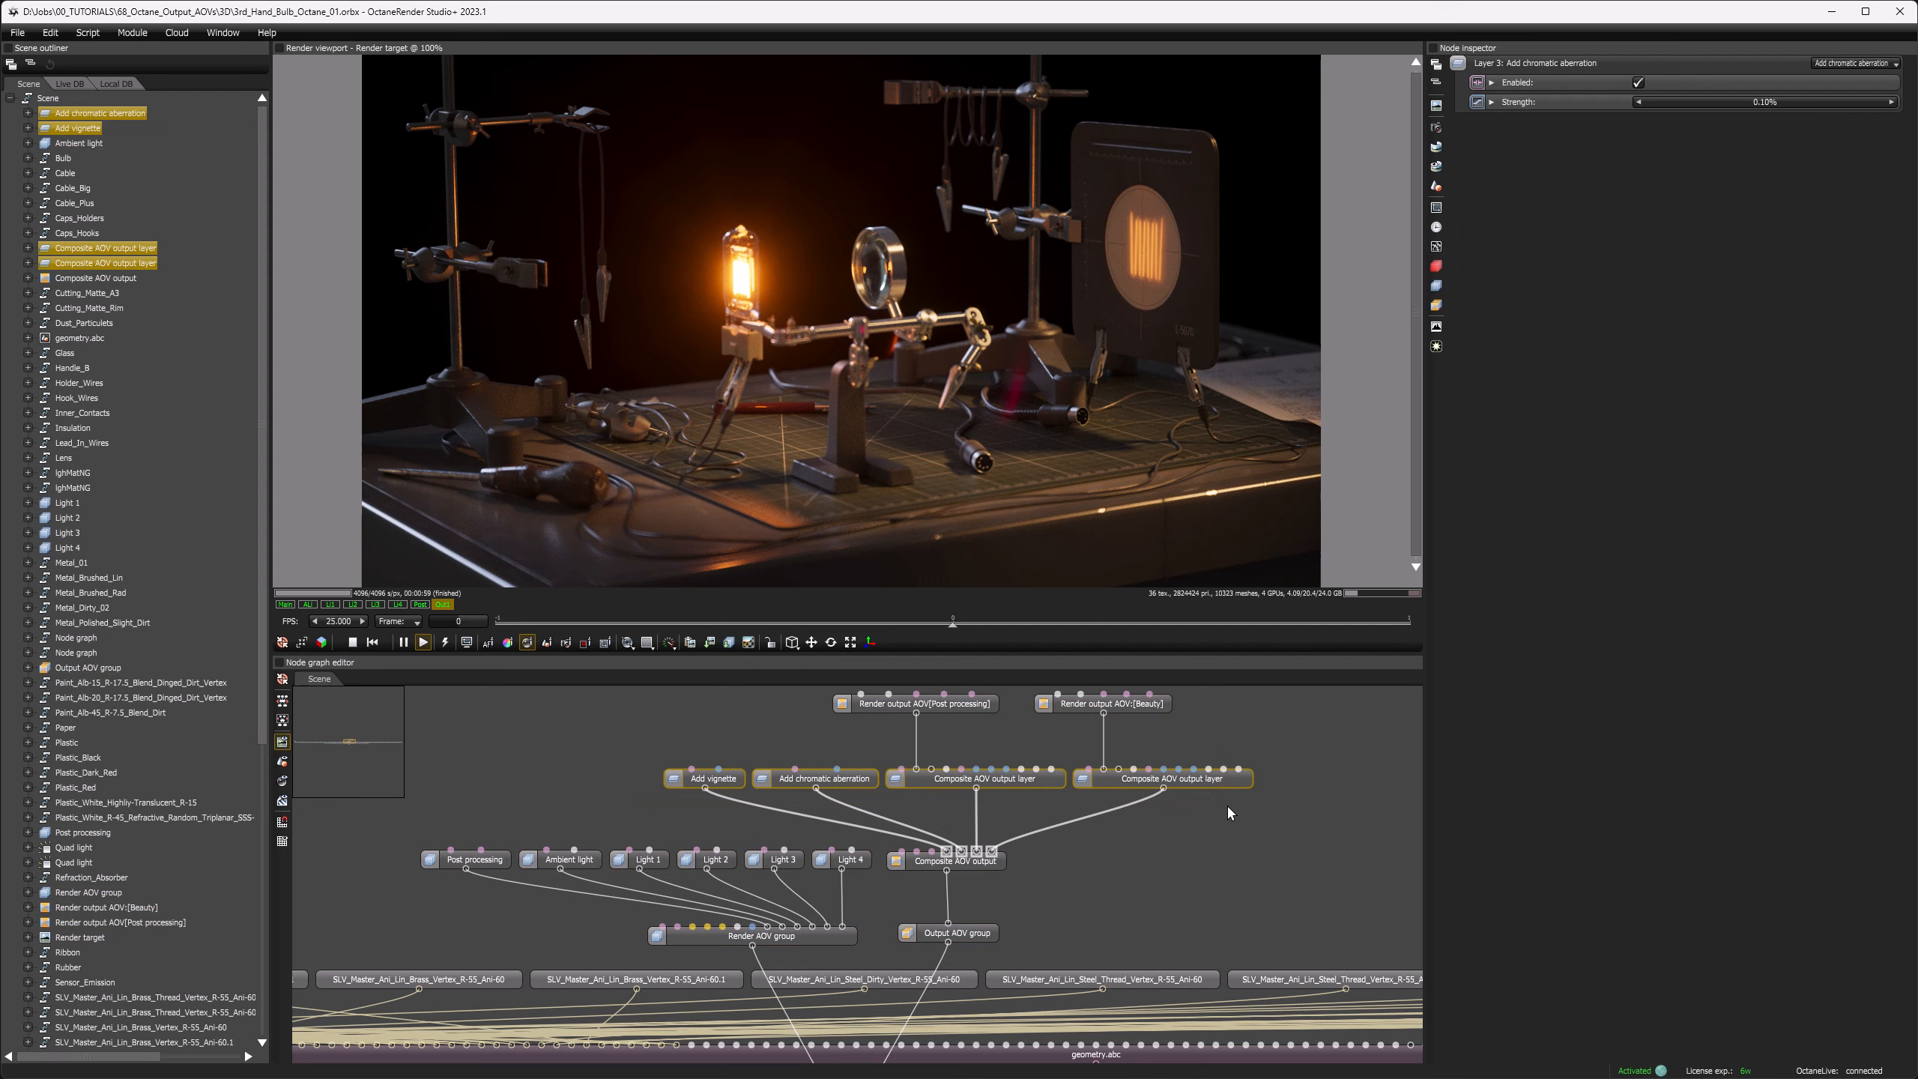
{"action": "middle_click_drag", "start_coordinate": [1129, 847], "coordinate": [1137, 897]}
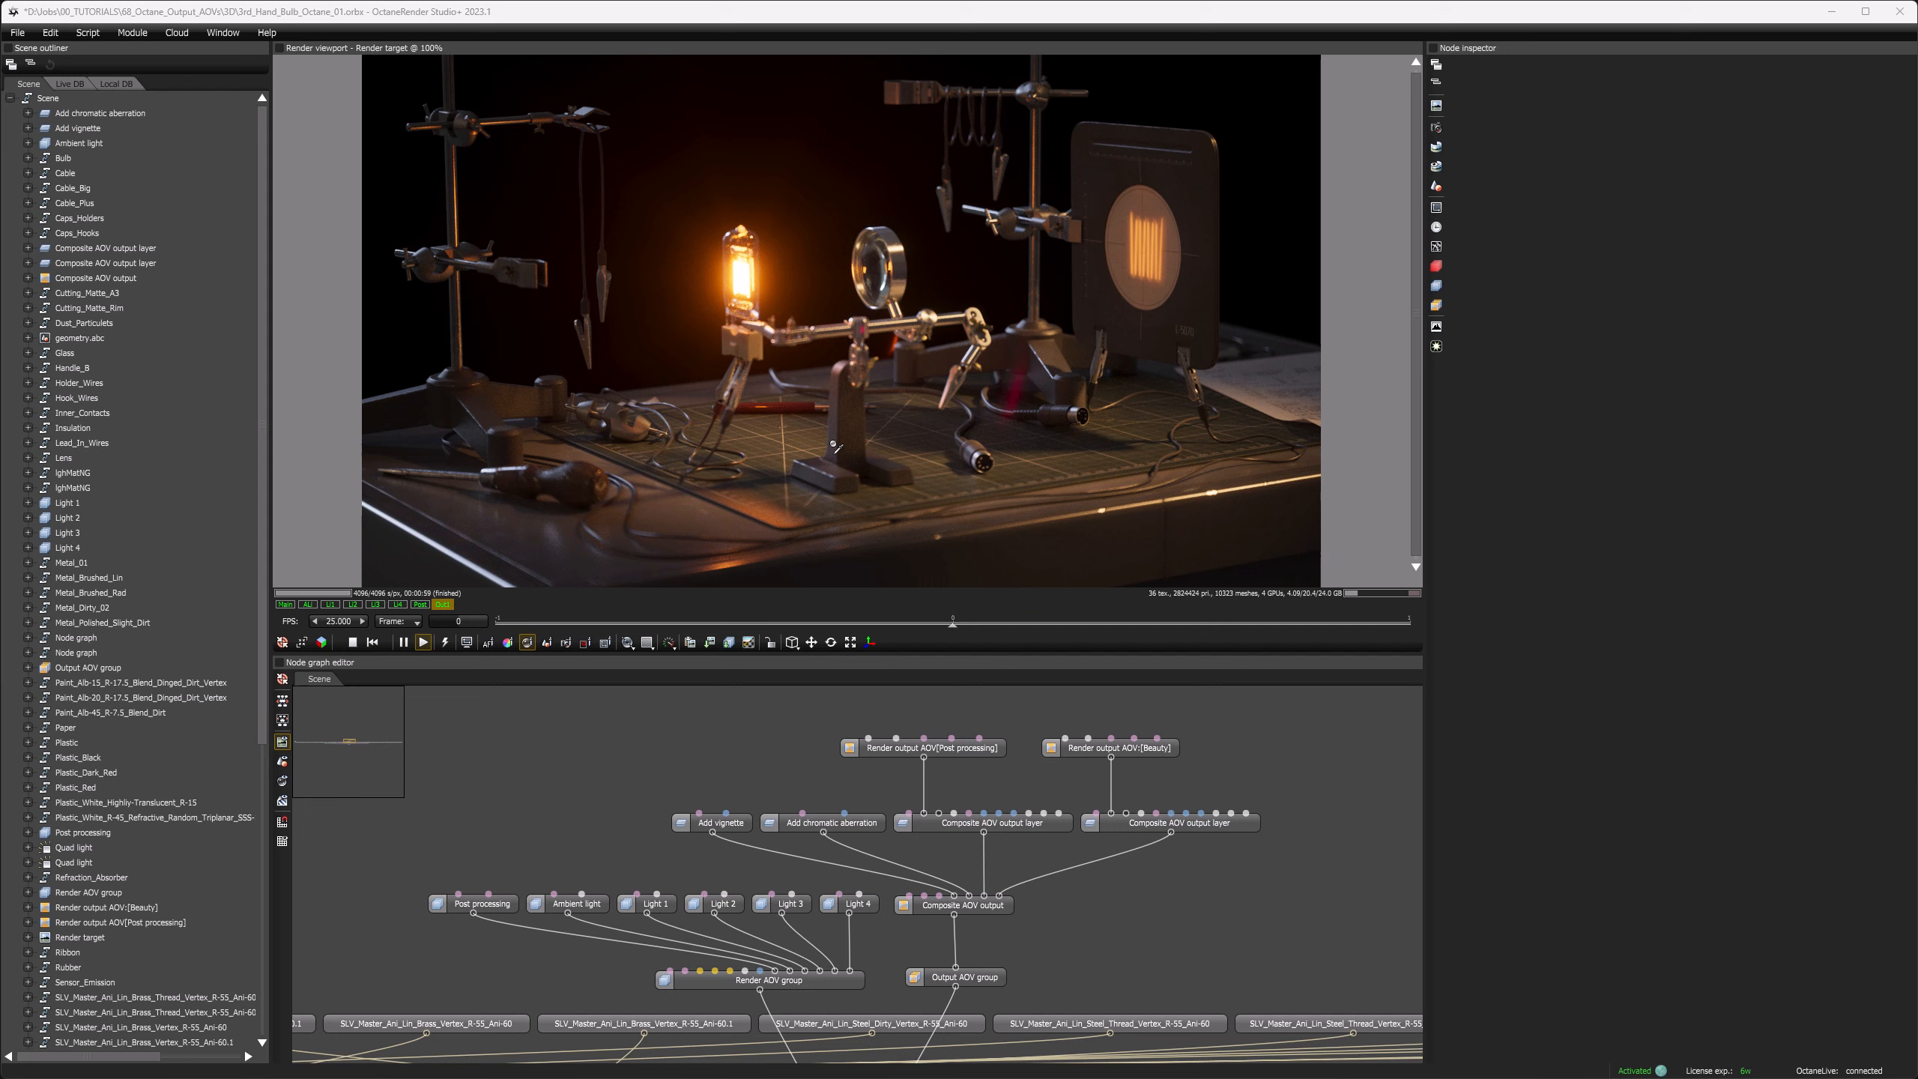
Step: Delete the vignette, chromatic aberration and two composite layer nodes, along with the two render output AOV nodes above them
{"action": "left_click_drag", "start_coordinate": [639, 725], "coordinate": [1231, 858]}
{"action": "key", "text": "Delete"}
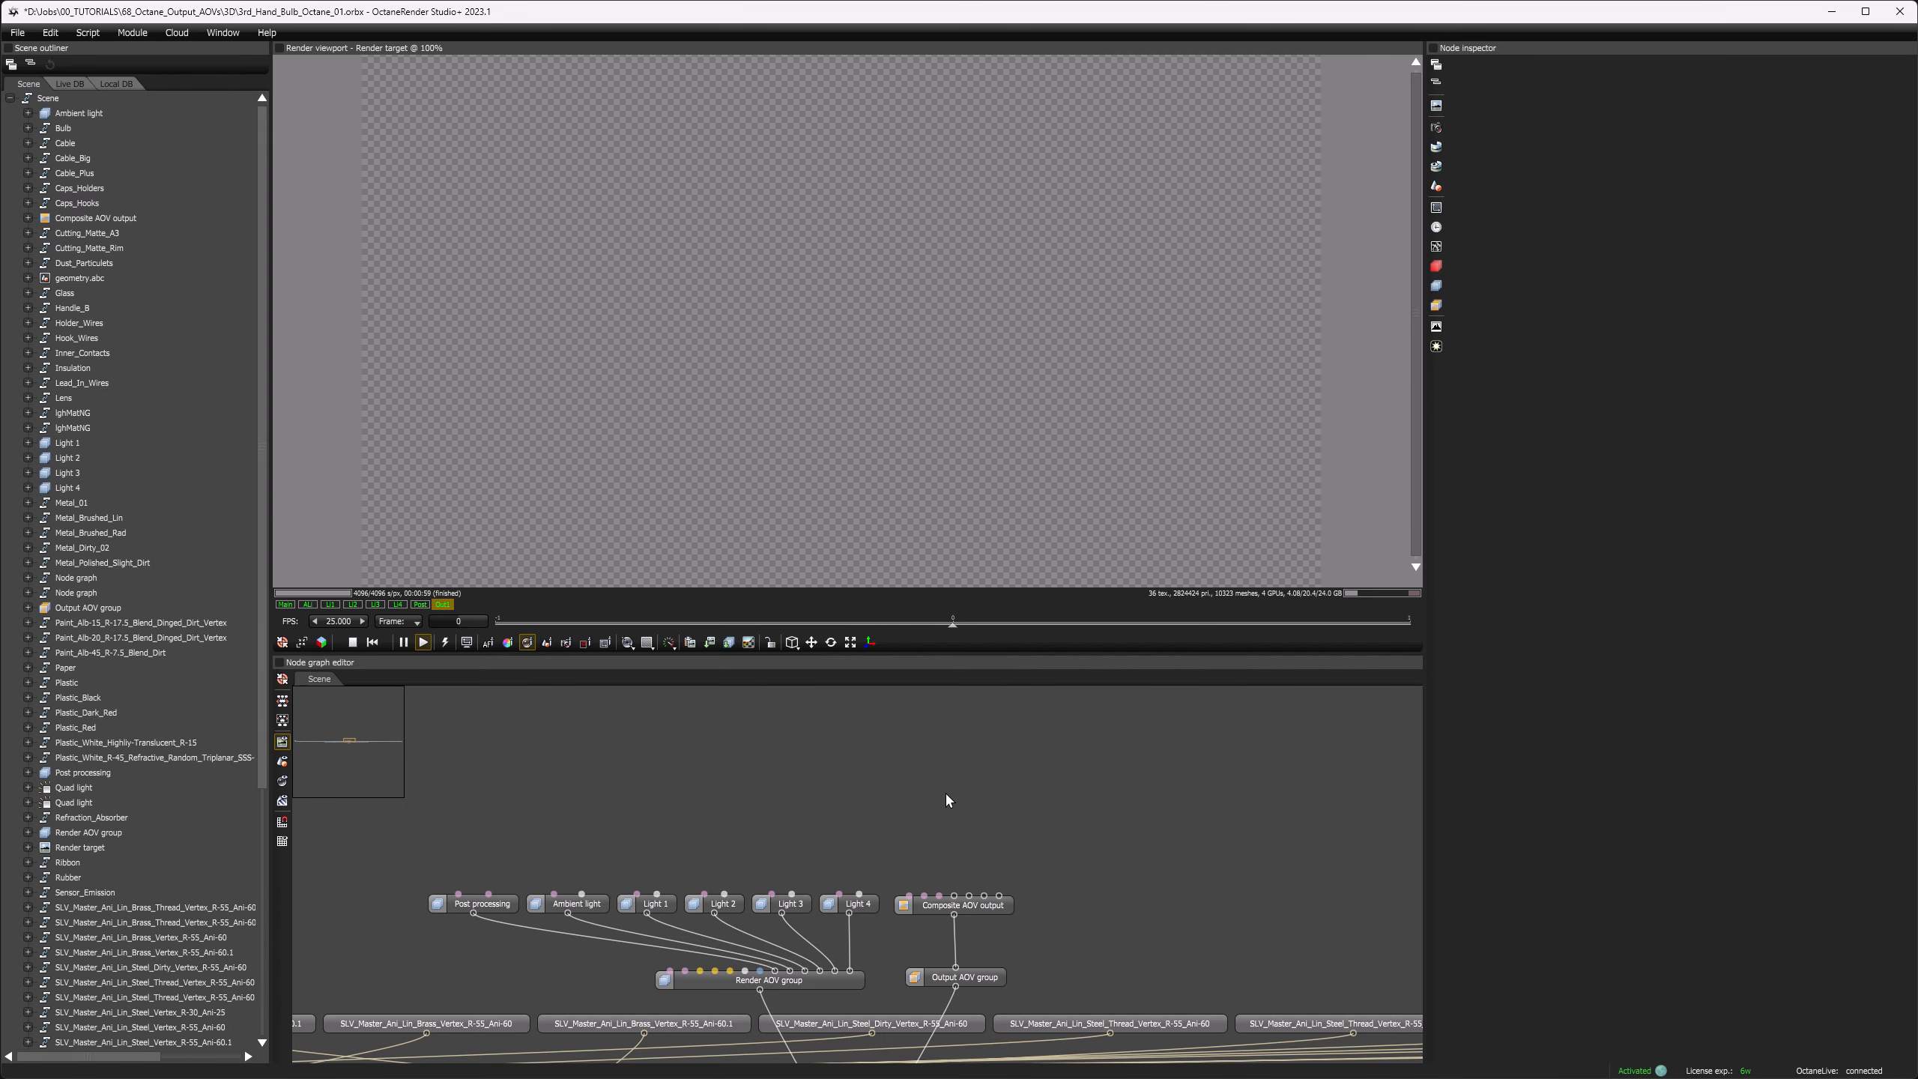
Step: Add a Render AOV node using the Beauty pass and connect it to the composite AOV output as layer 1
{"action": "right_click", "coordinate": [902, 709]}
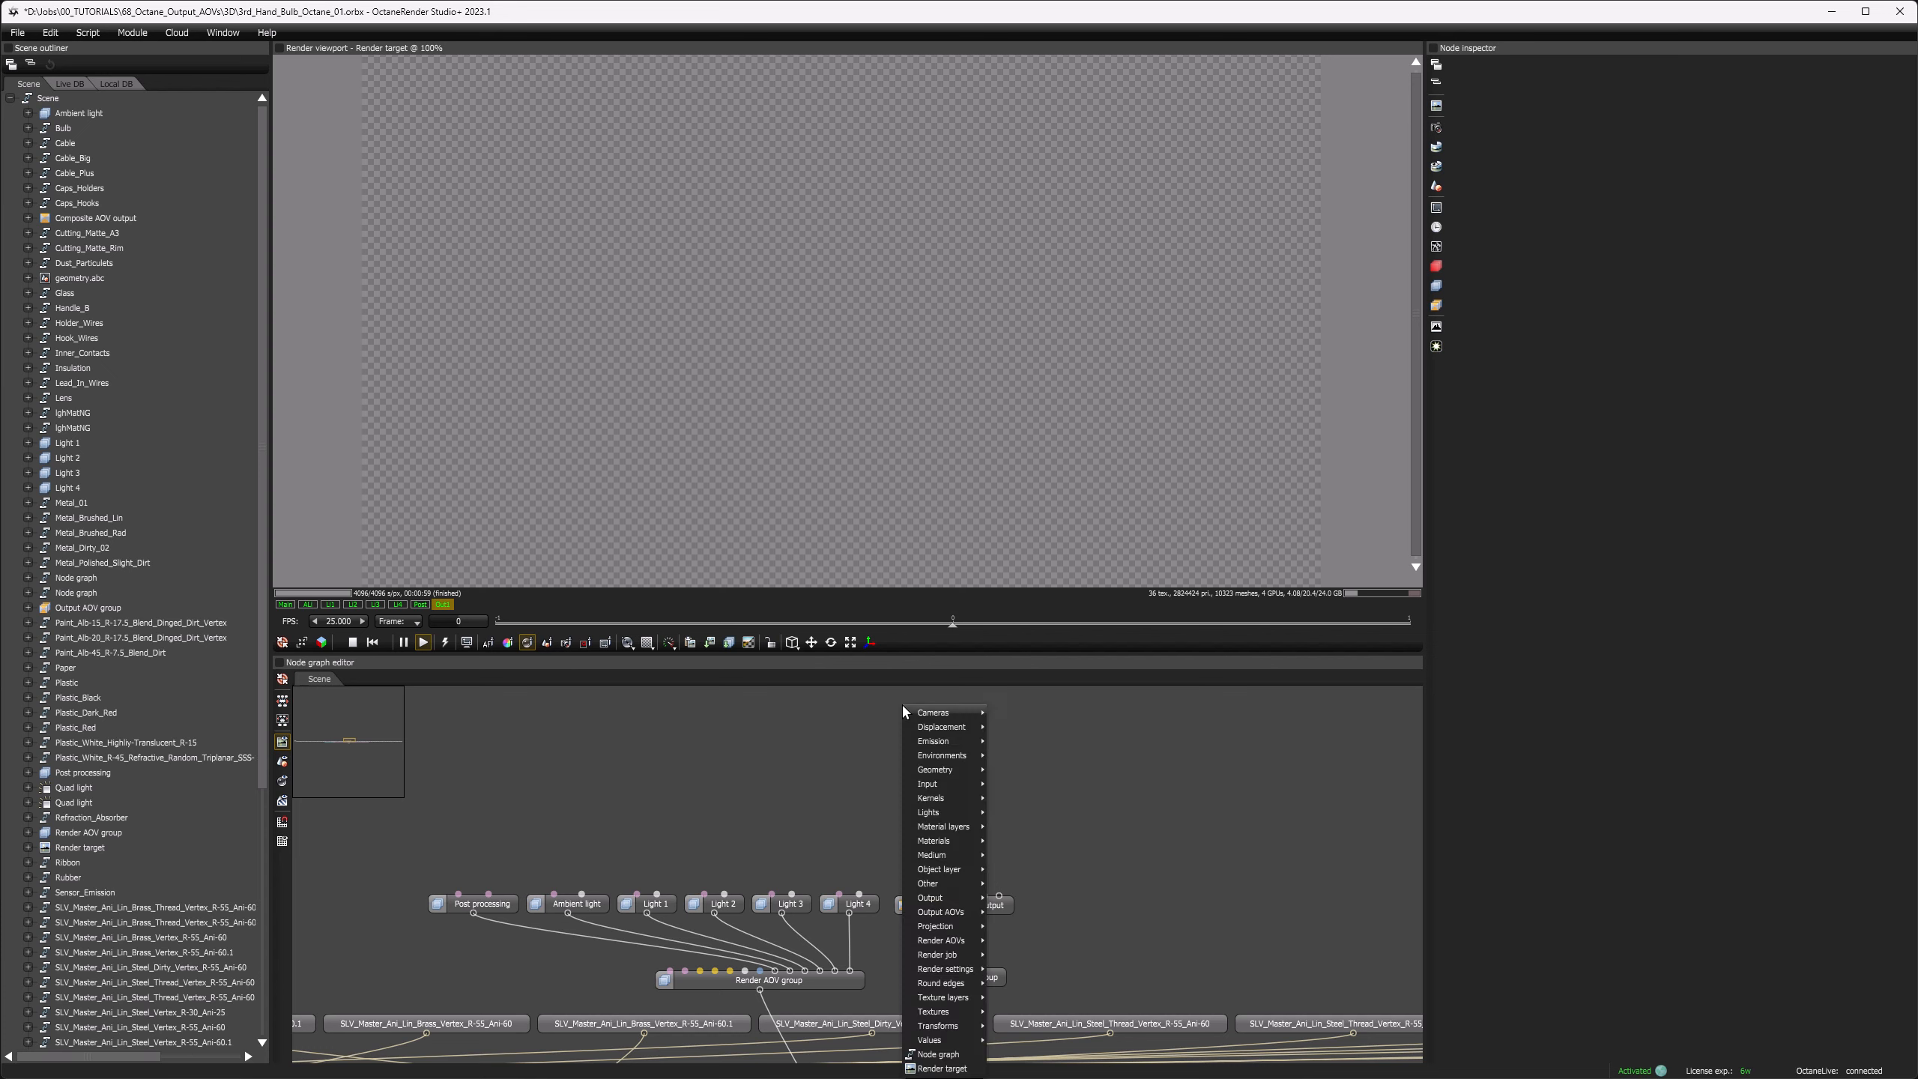
{"action": "mouse_move", "coordinate": [962, 914]}
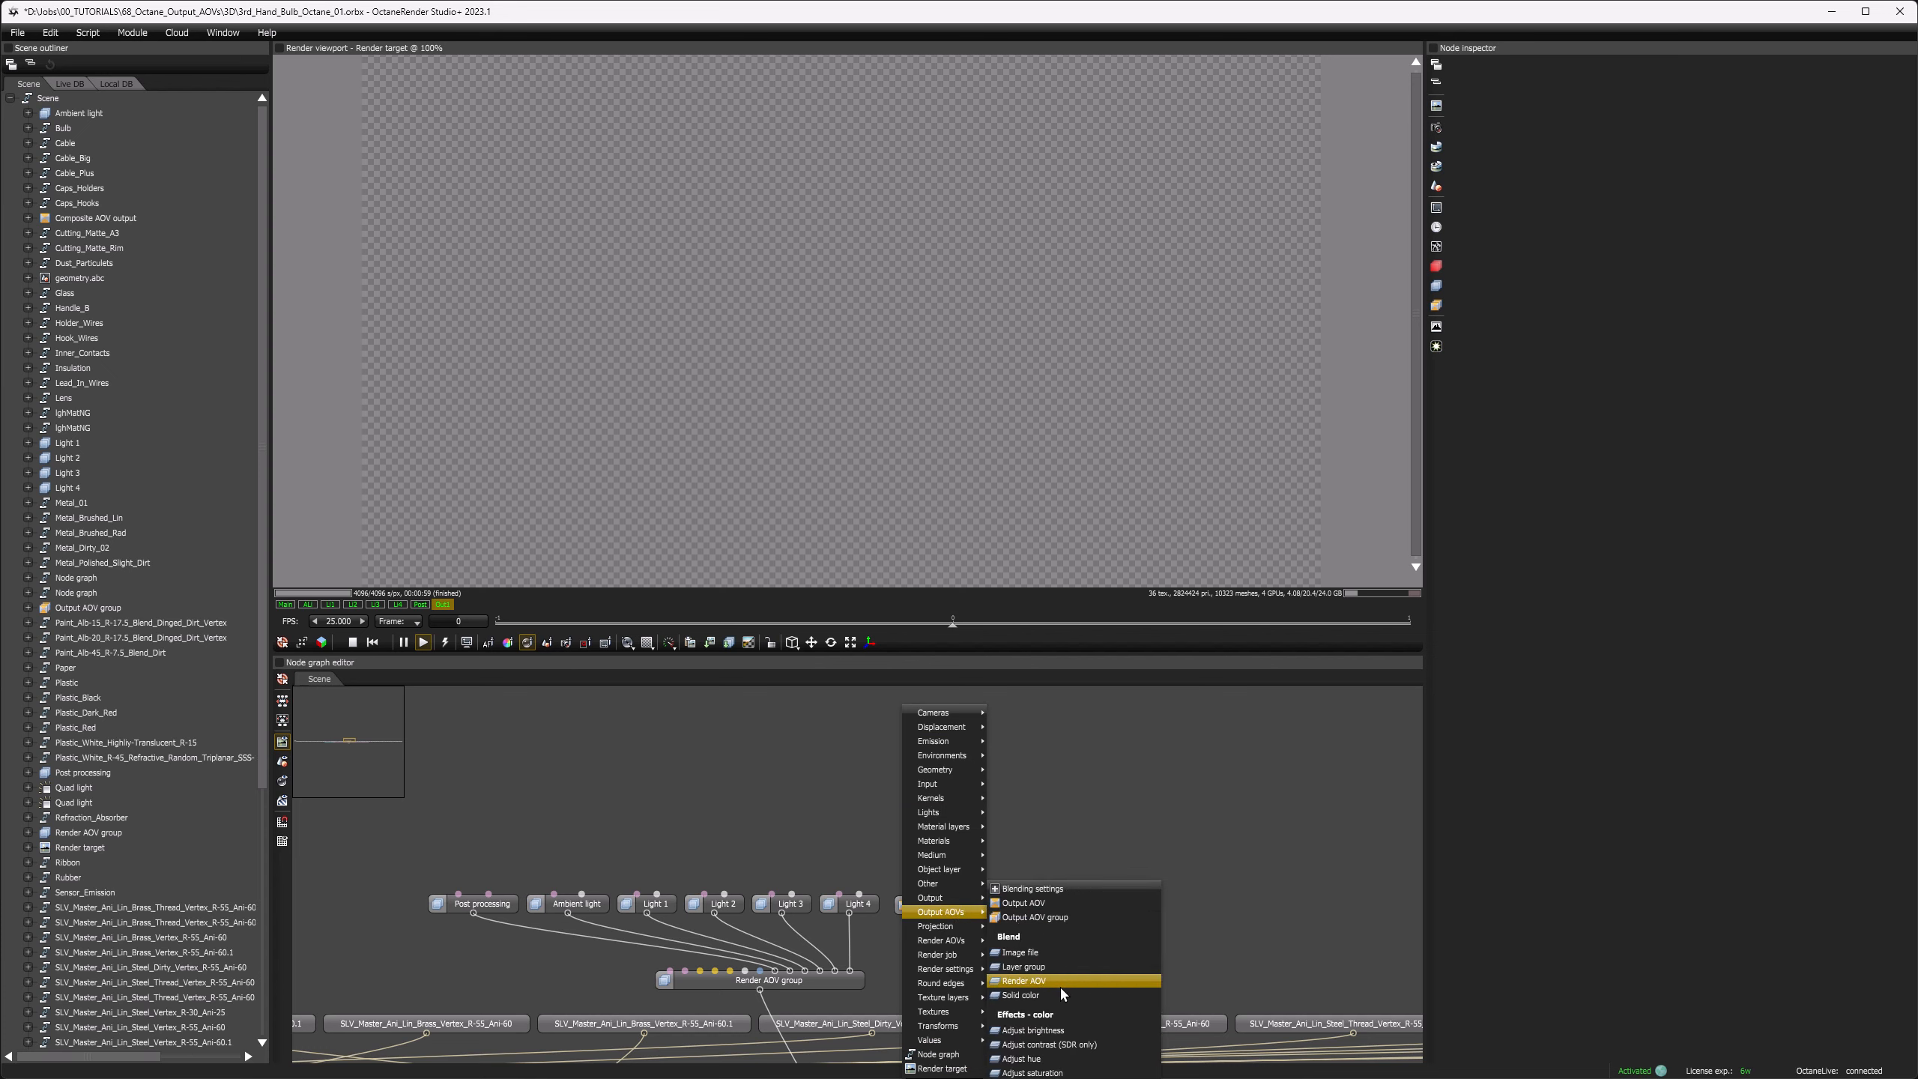
{"action": "left_click", "coordinate": [1059, 985]}
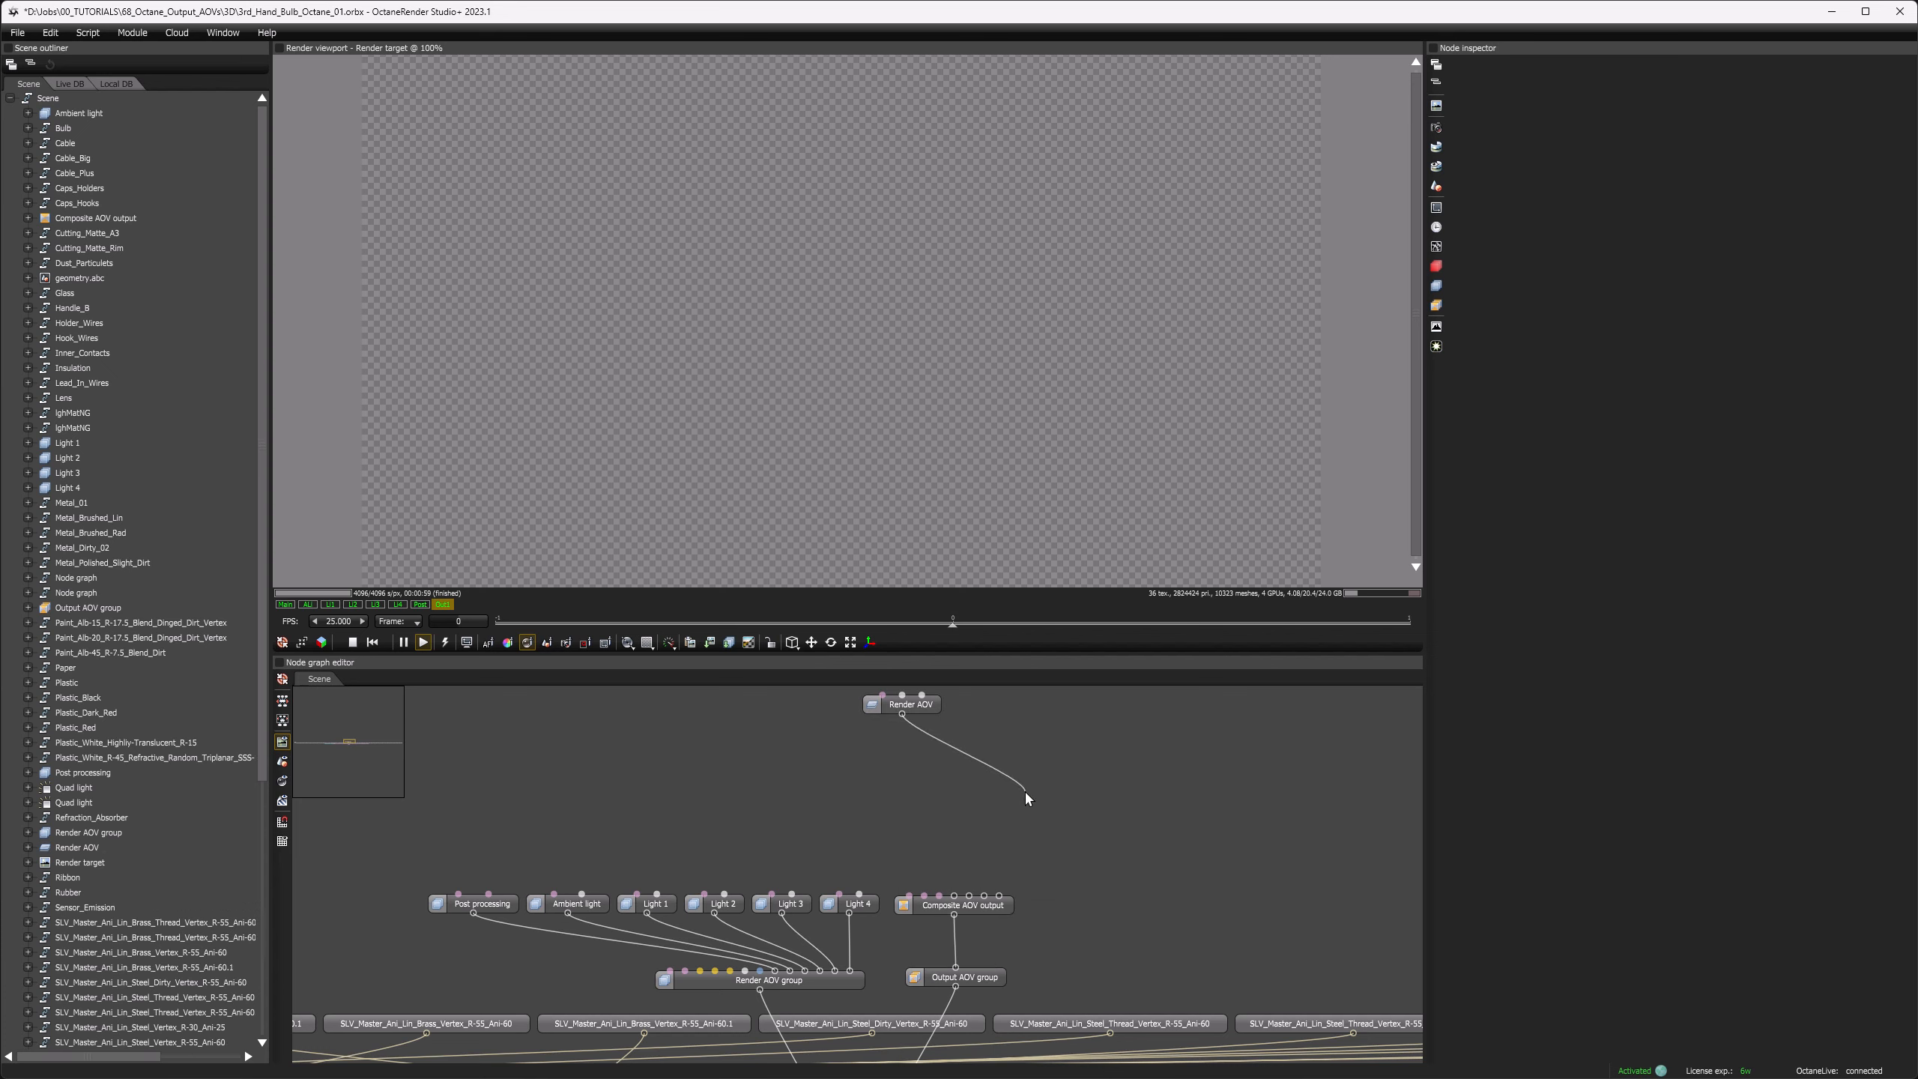
{"action": "left_click_drag", "start_coordinate": [919, 708], "coordinate": [1040, 768]}
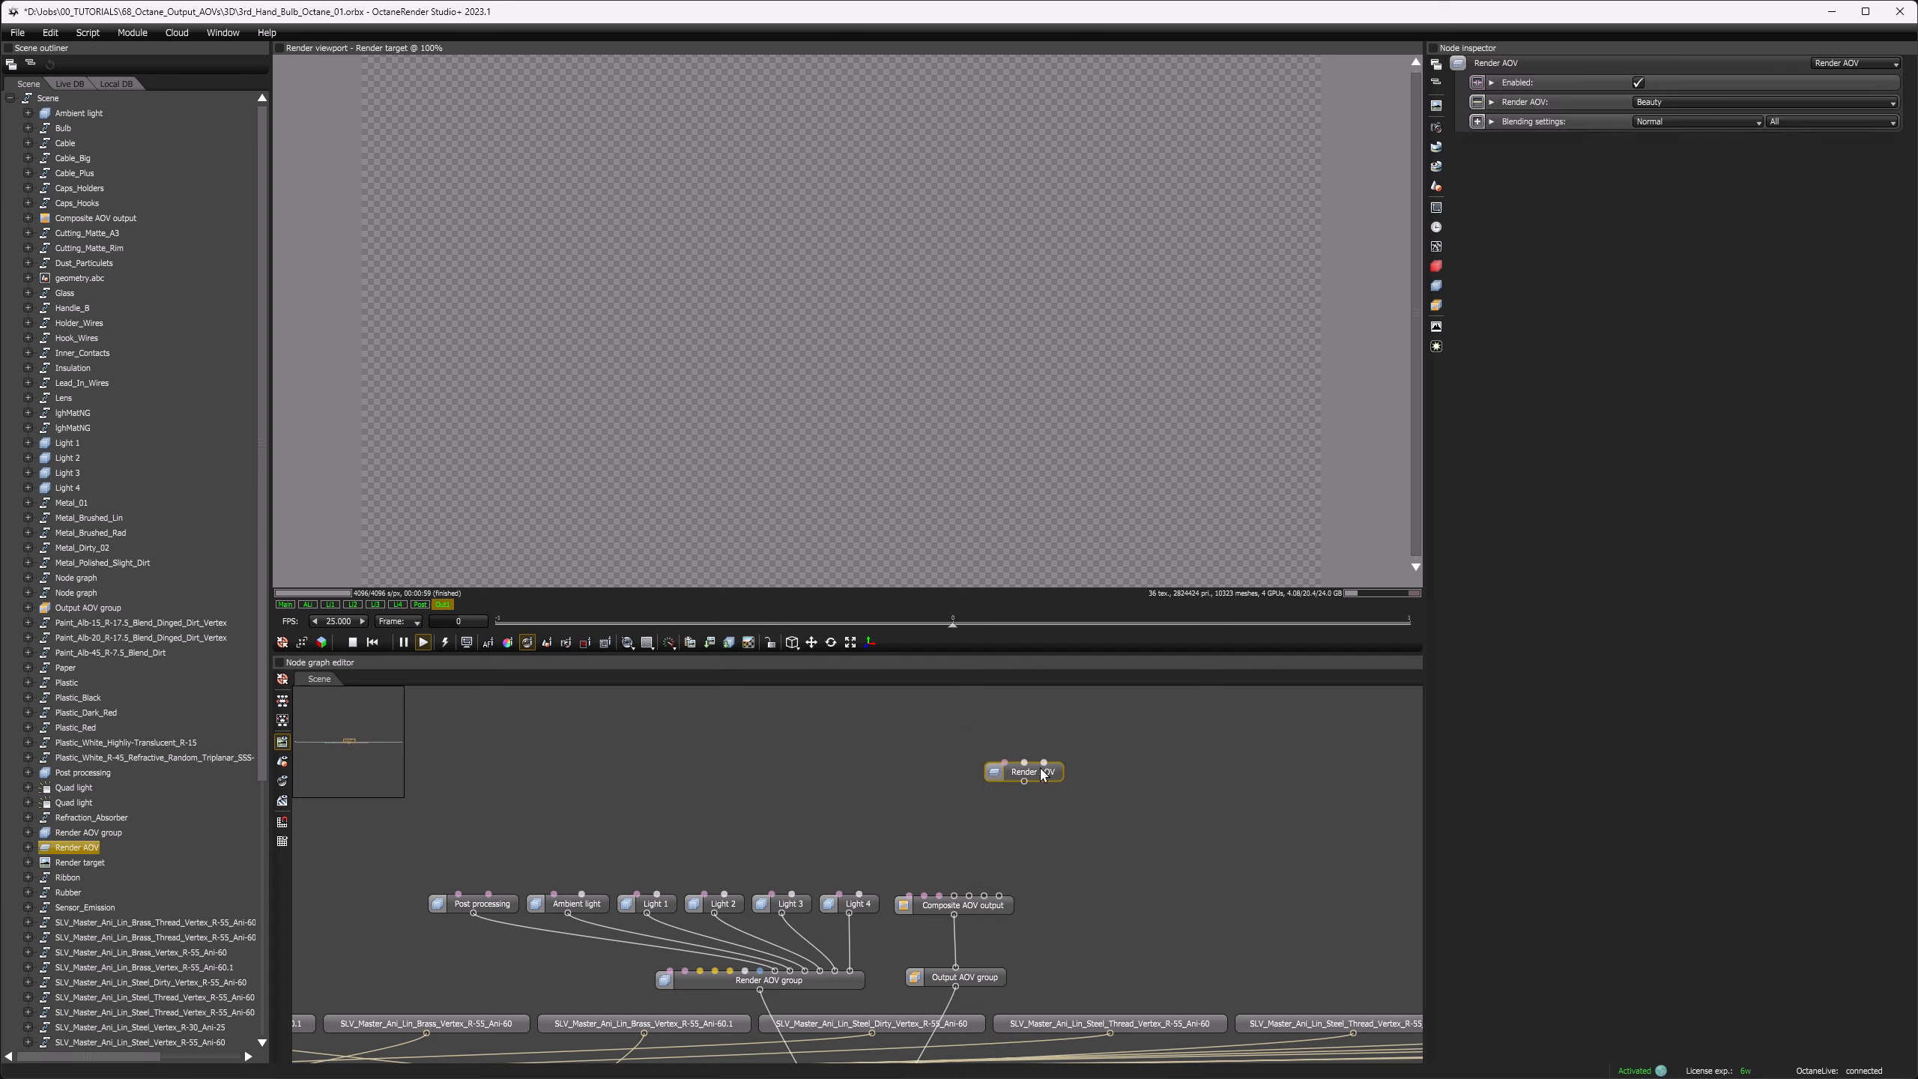
{"action": "left_click", "coordinate": [1673, 103]}
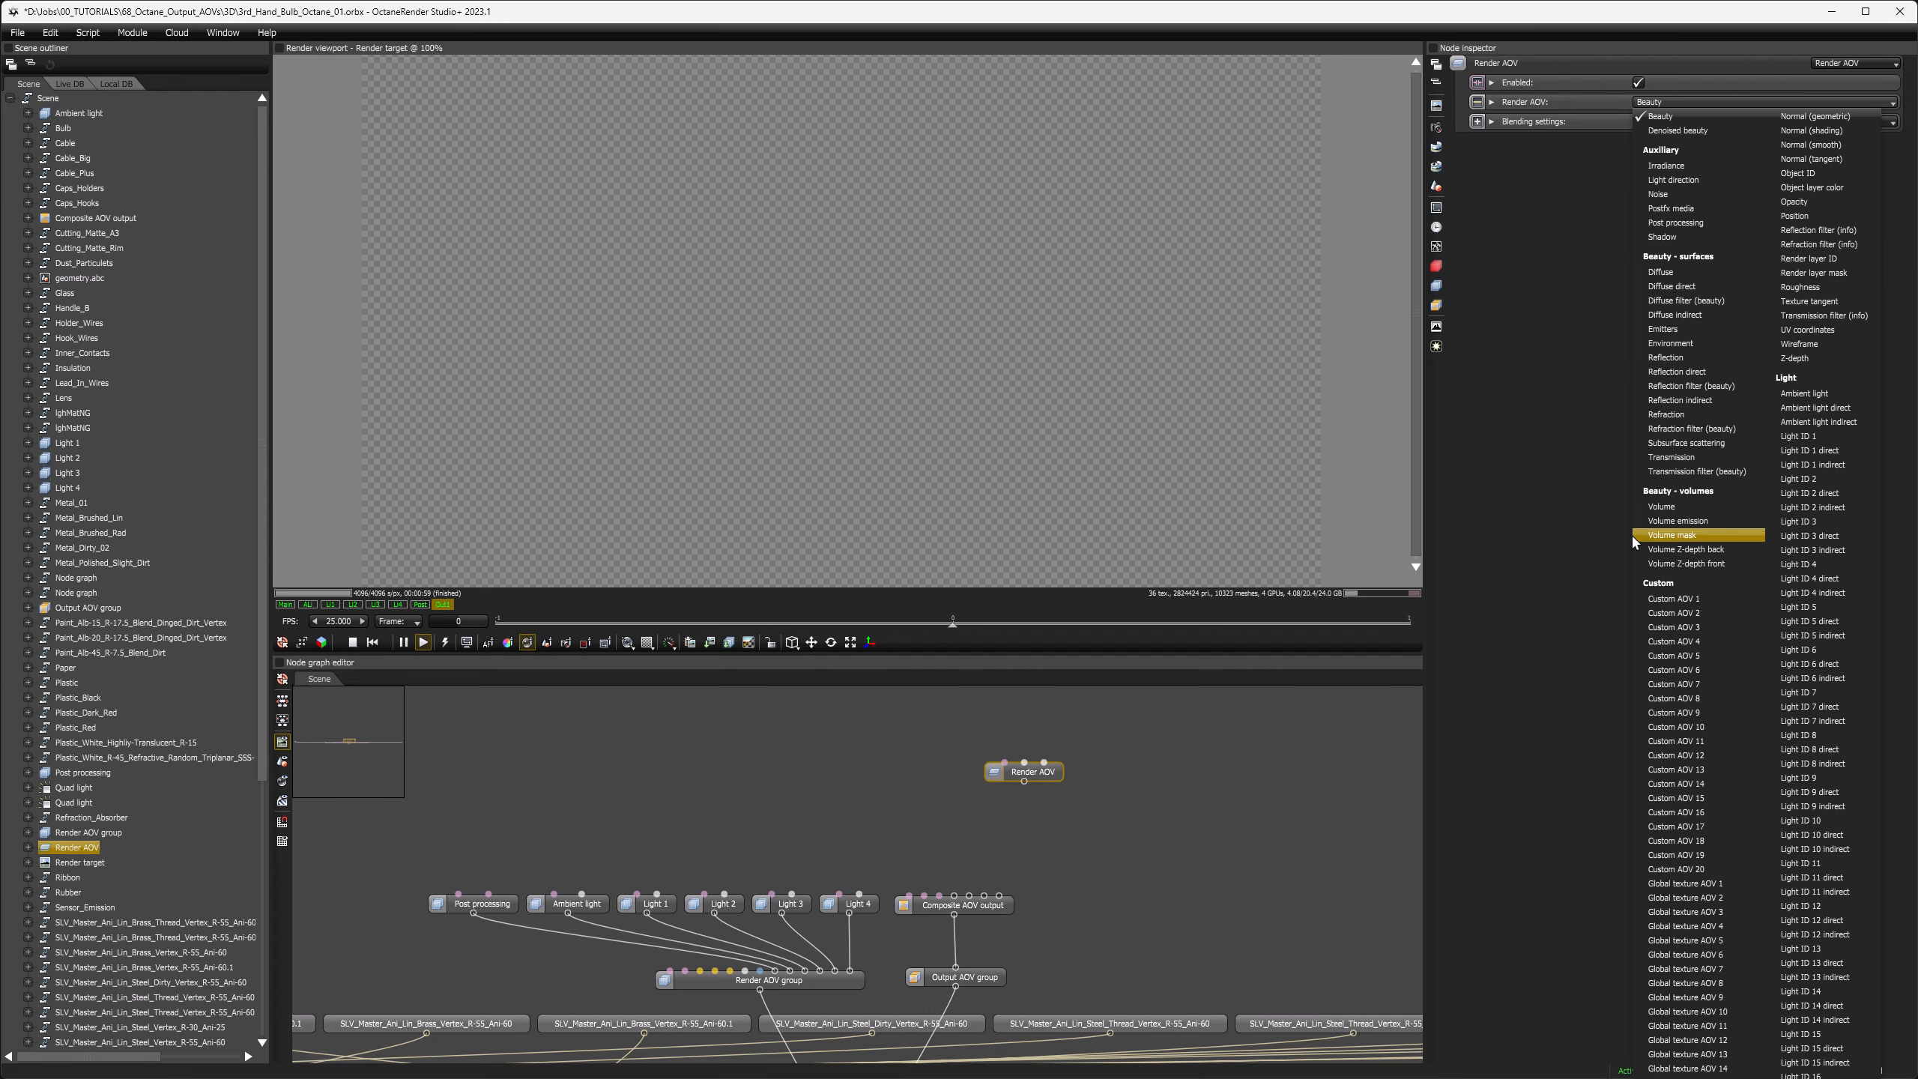
{"action": "left_click", "coordinate": [1539, 451]}
{"action": "left_click_drag", "start_coordinate": [1025, 782], "coordinate": [998, 897]}
{"action": "left_click_drag", "start_coordinate": [1052, 771], "coordinate": [1060, 799]}
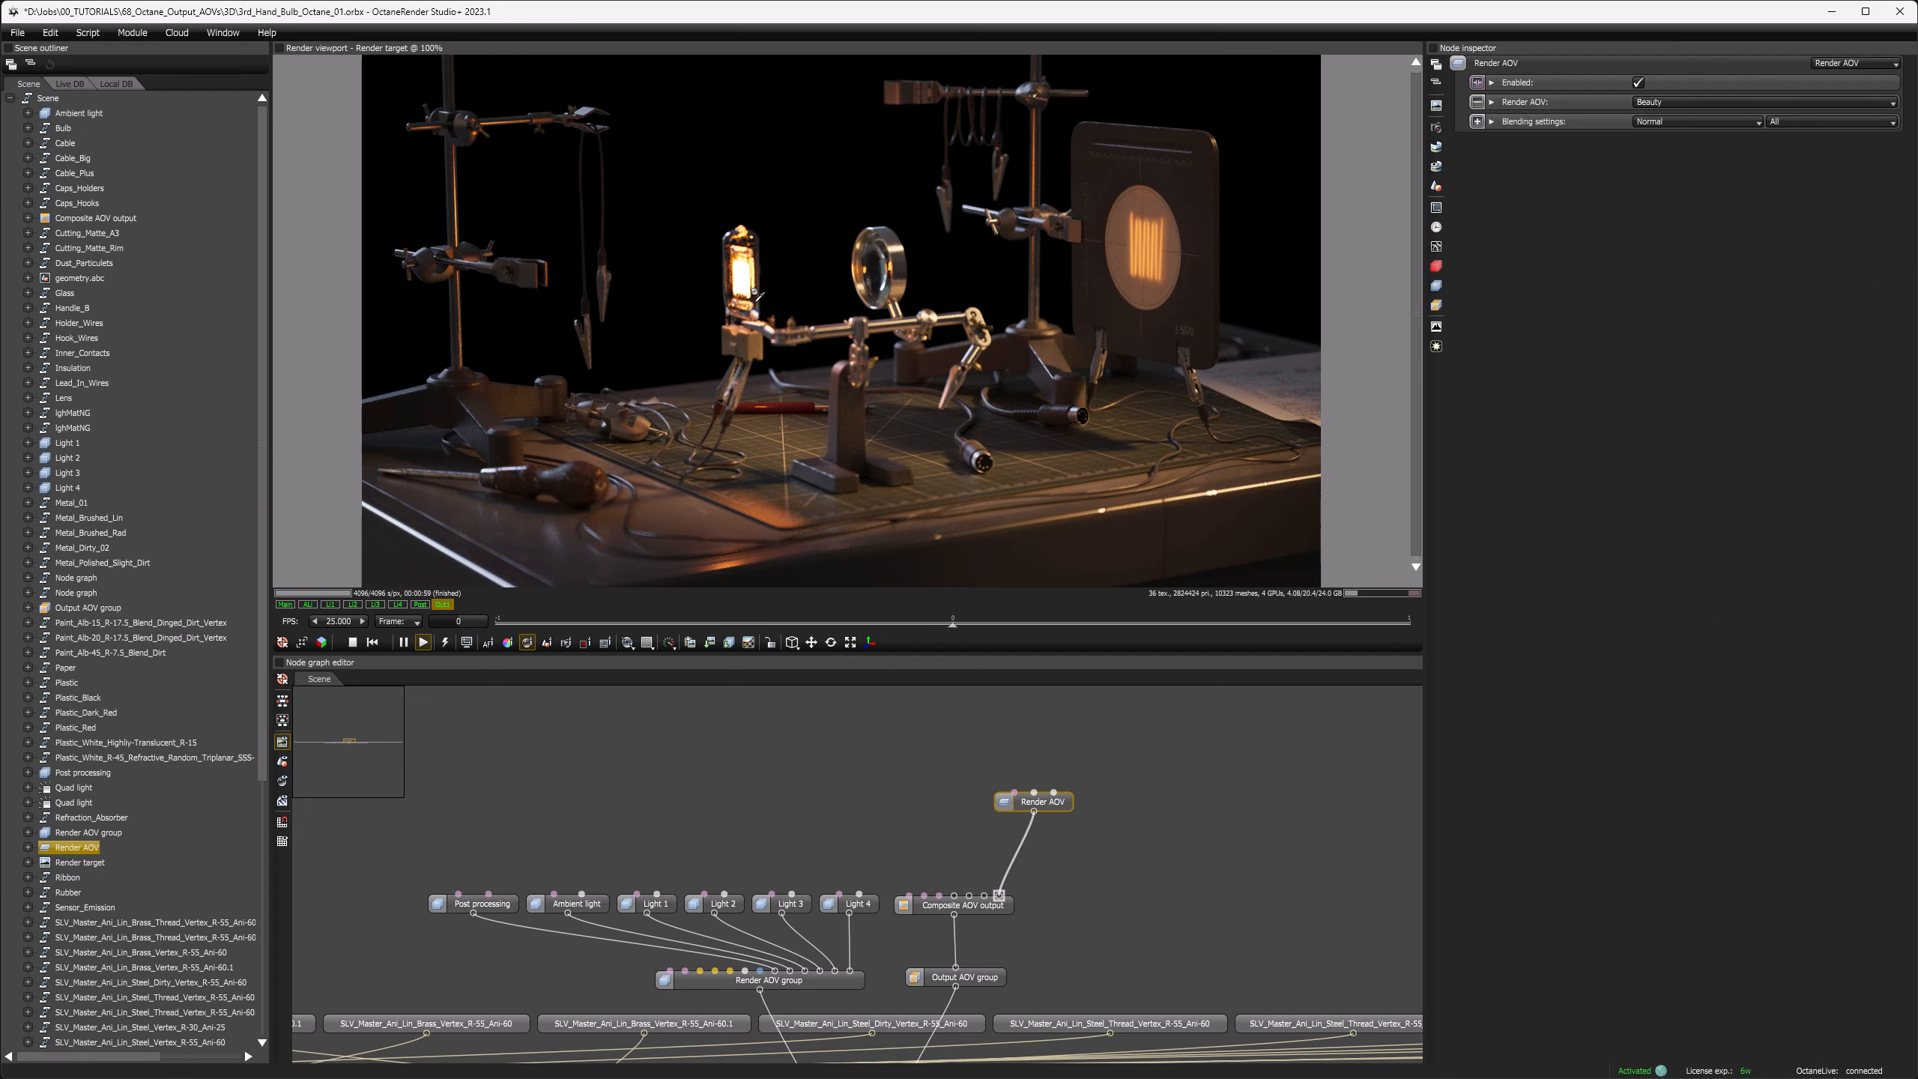
Step: Add an Add lens flare node, connect it to the composite AOV output as layer 2, and place it beside the Render AOV node
{"action": "right_click", "coordinate": [937, 716]}
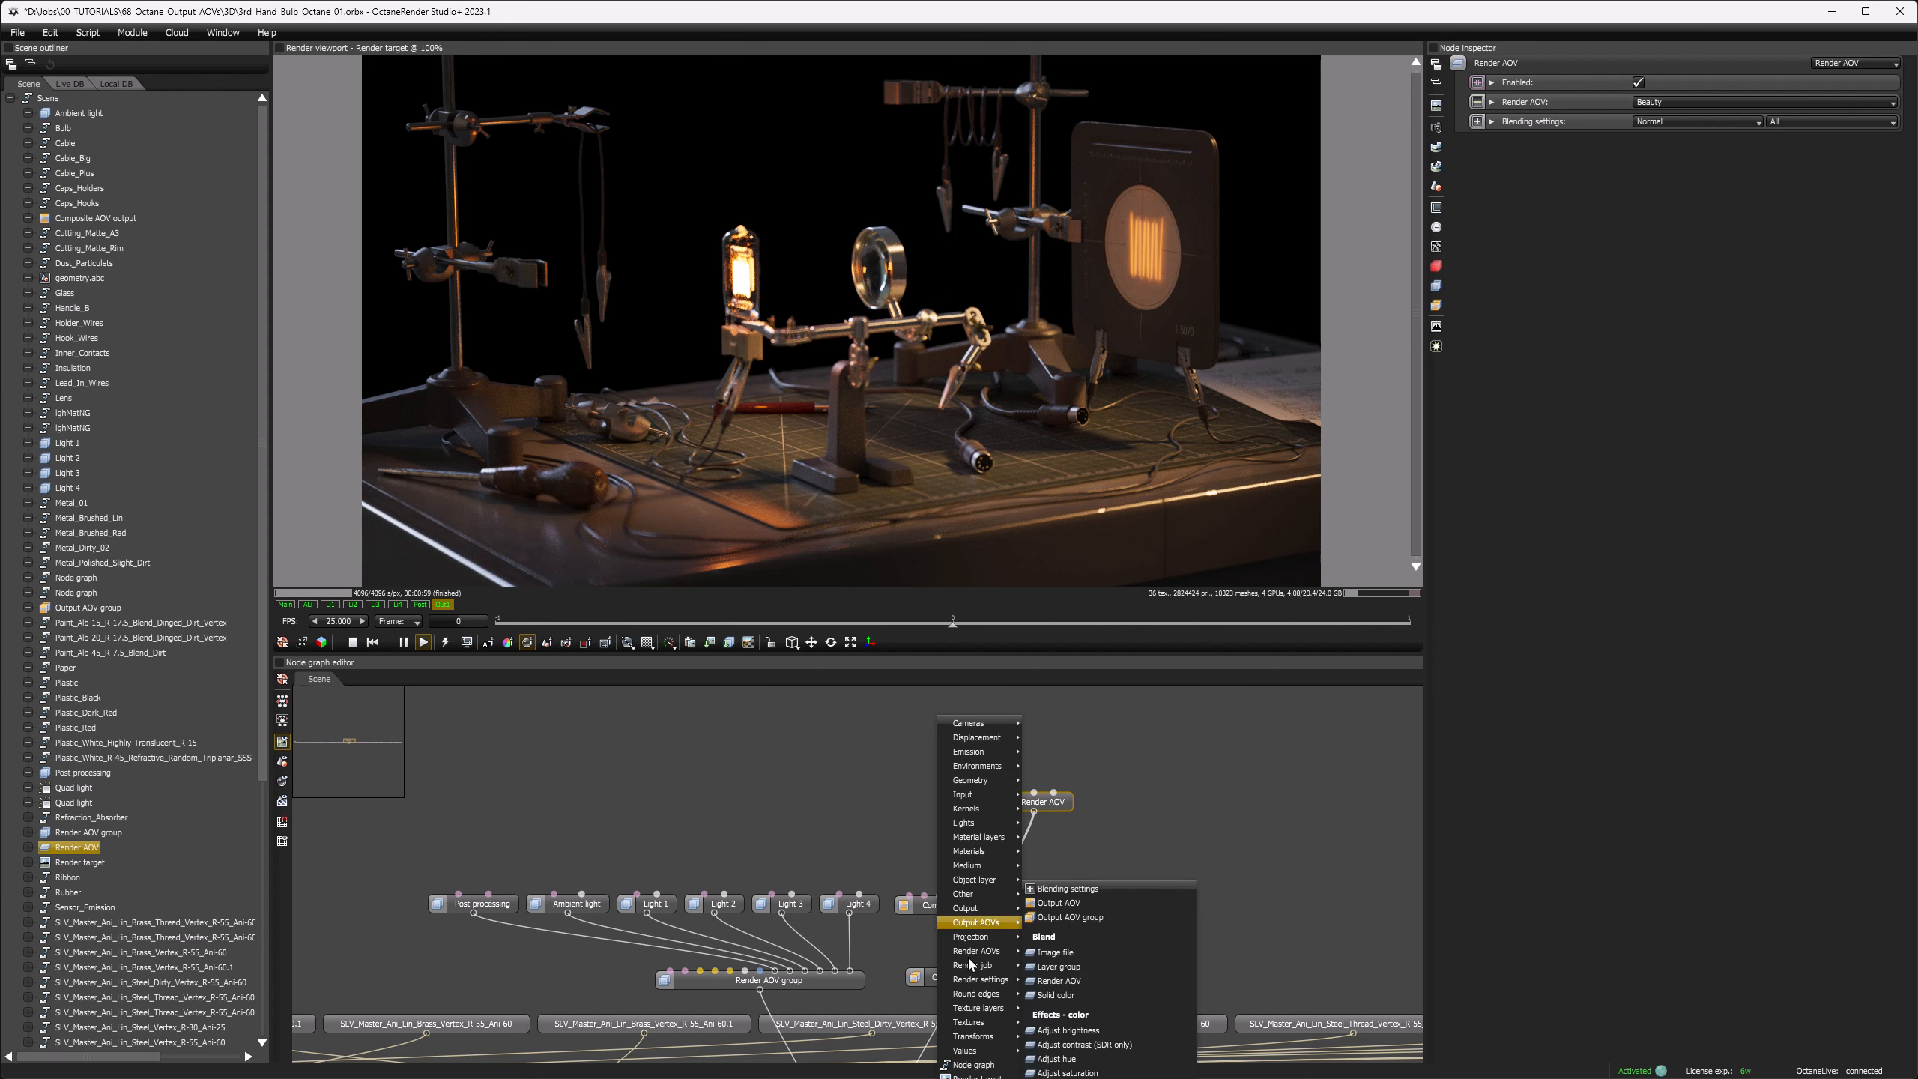
{"action": "mouse_move", "coordinate": [968, 955]}
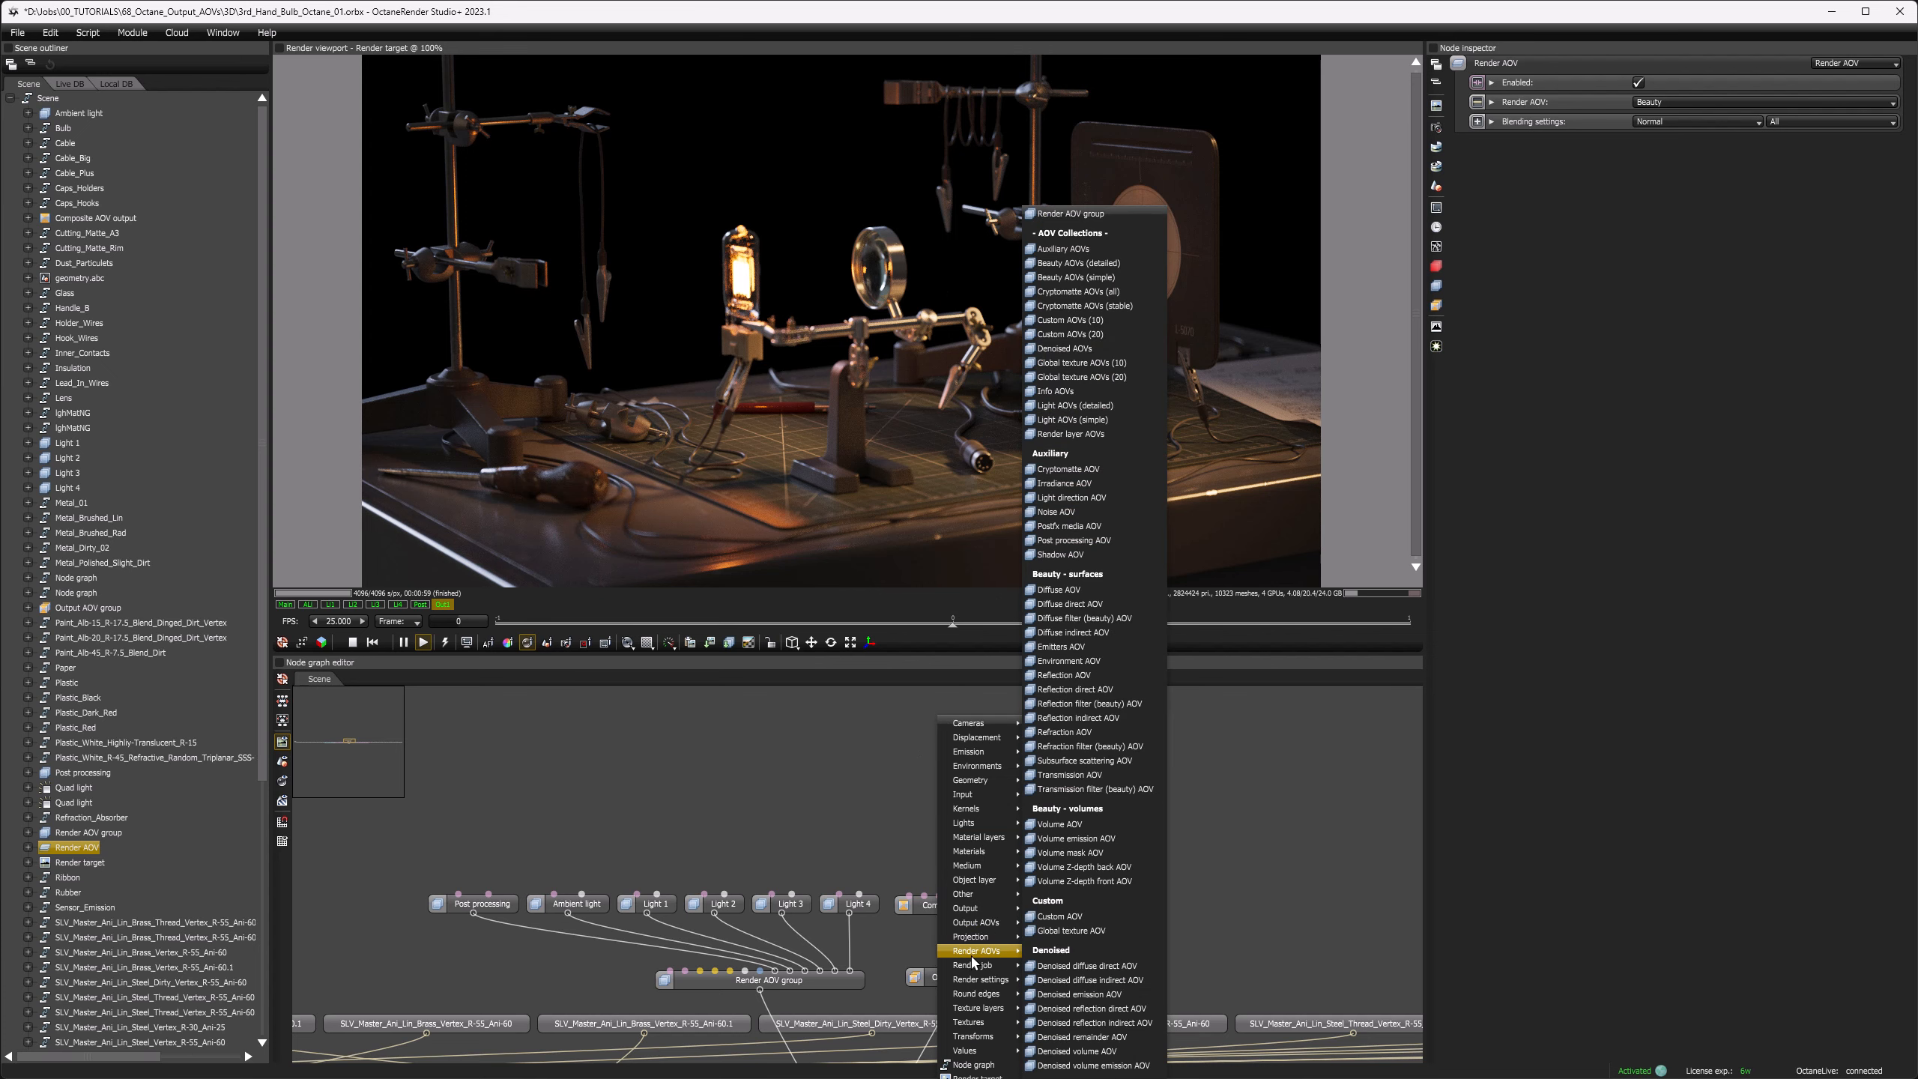
{"action": "mouse_move", "coordinate": [981, 923]}
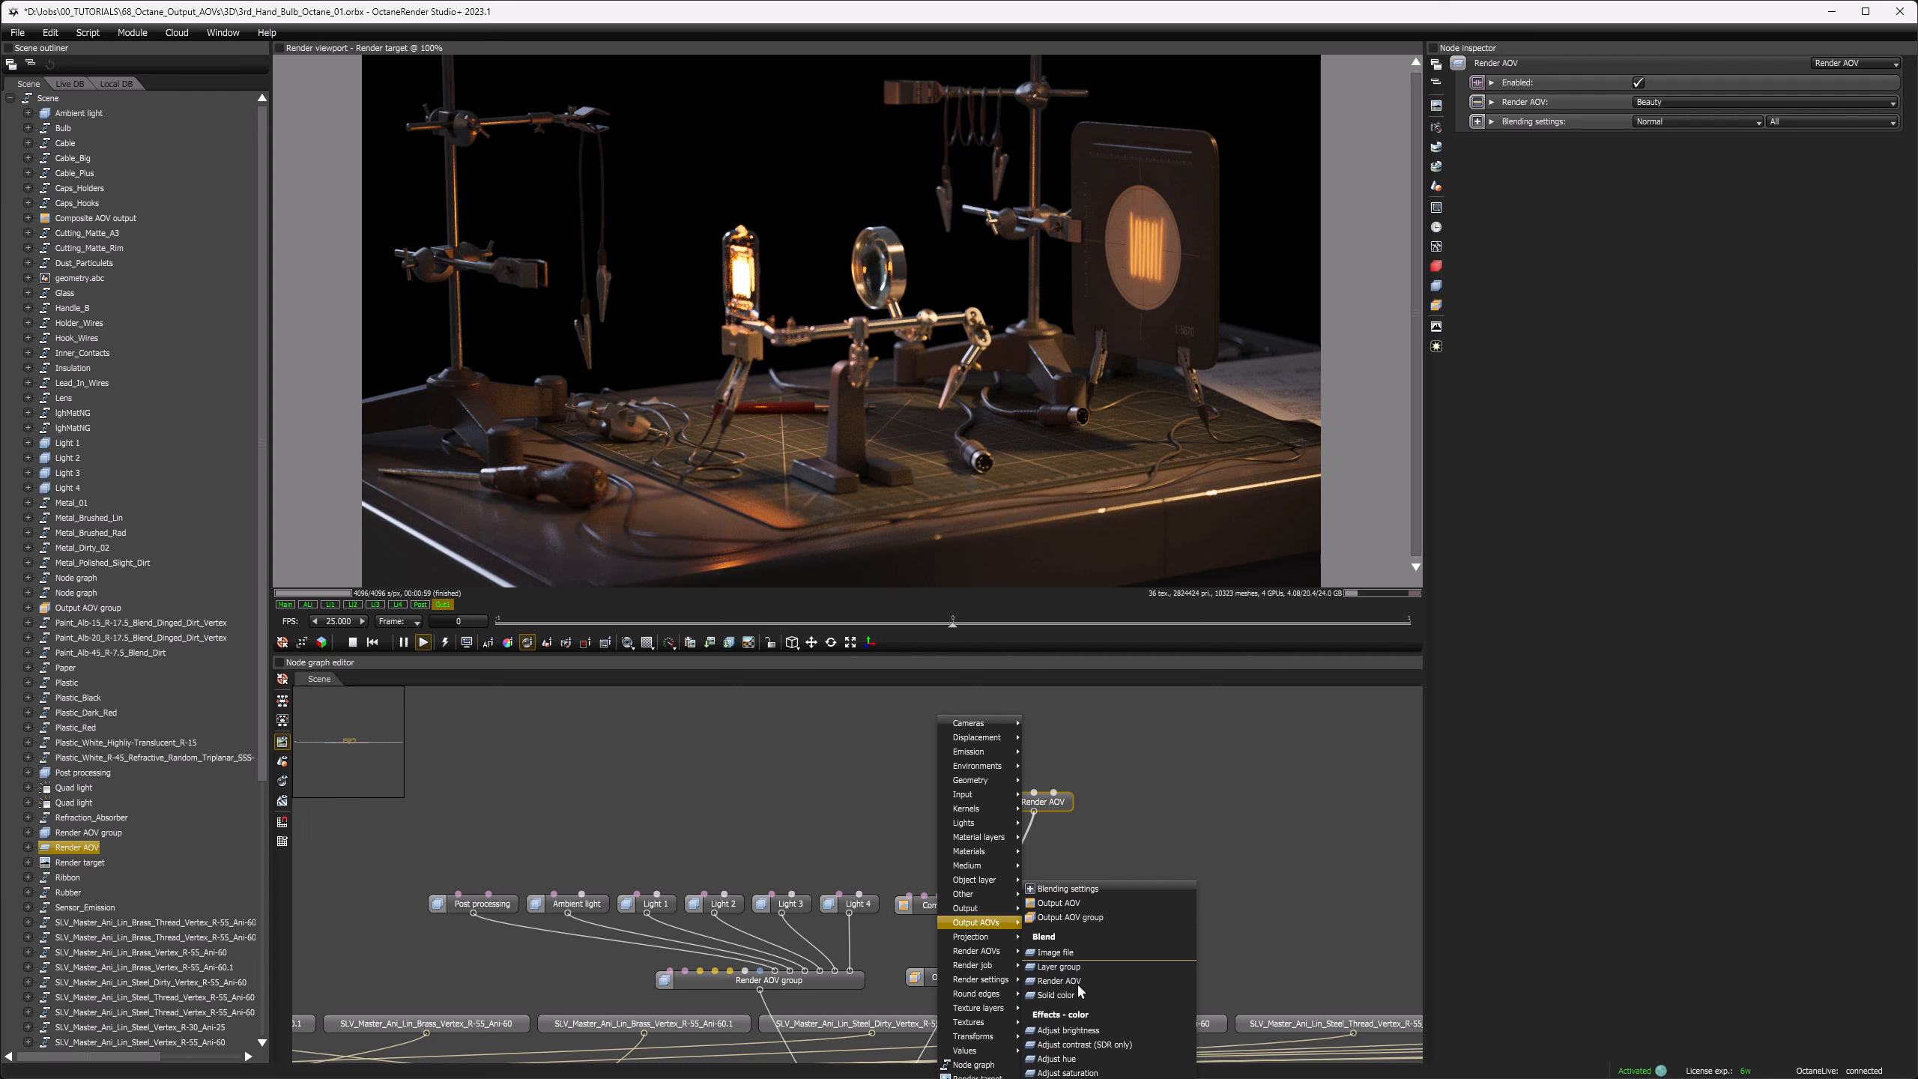
{"action": "left_click", "coordinate": [1066, 1078]}
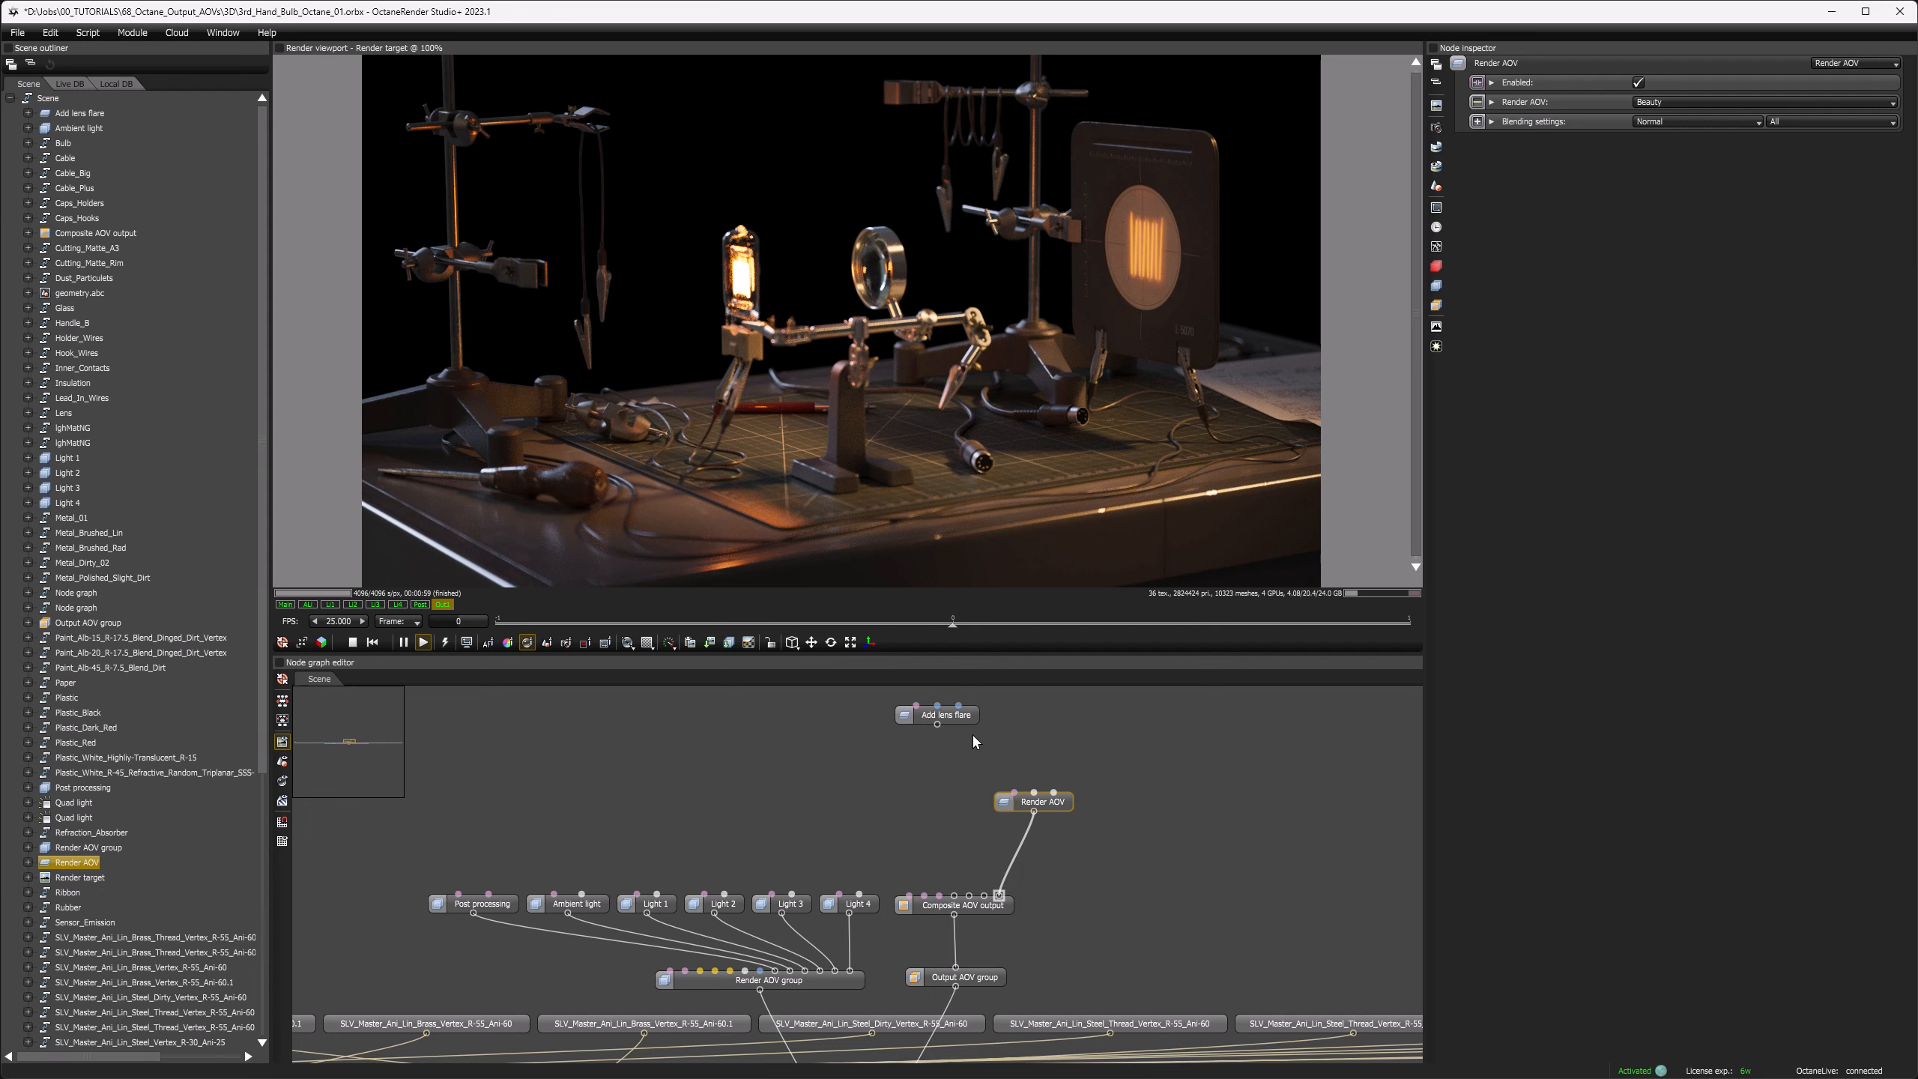
{"action": "left_click_drag", "start_coordinate": [970, 714], "coordinate": [985, 897]}
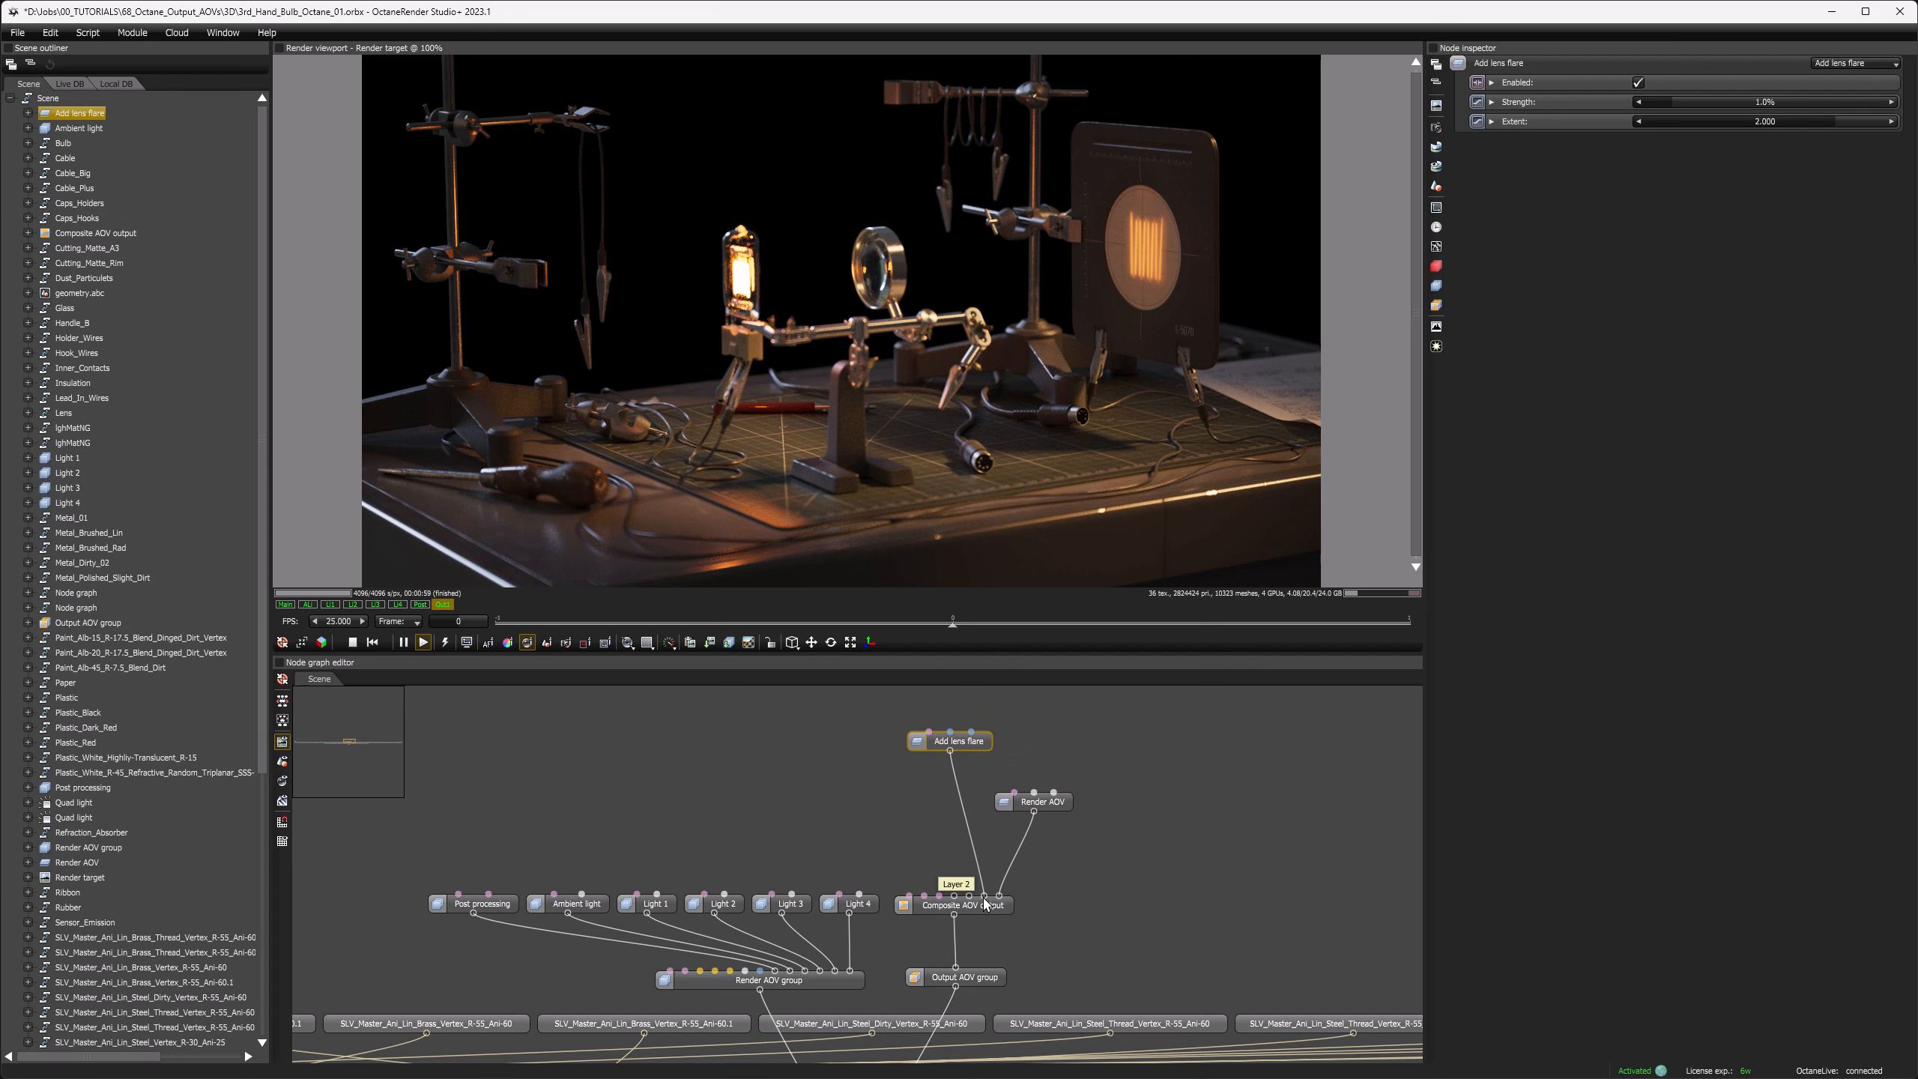
{"action": "left_click_drag", "start_coordinate": [933, 746], "coordinate": [923, 798]}
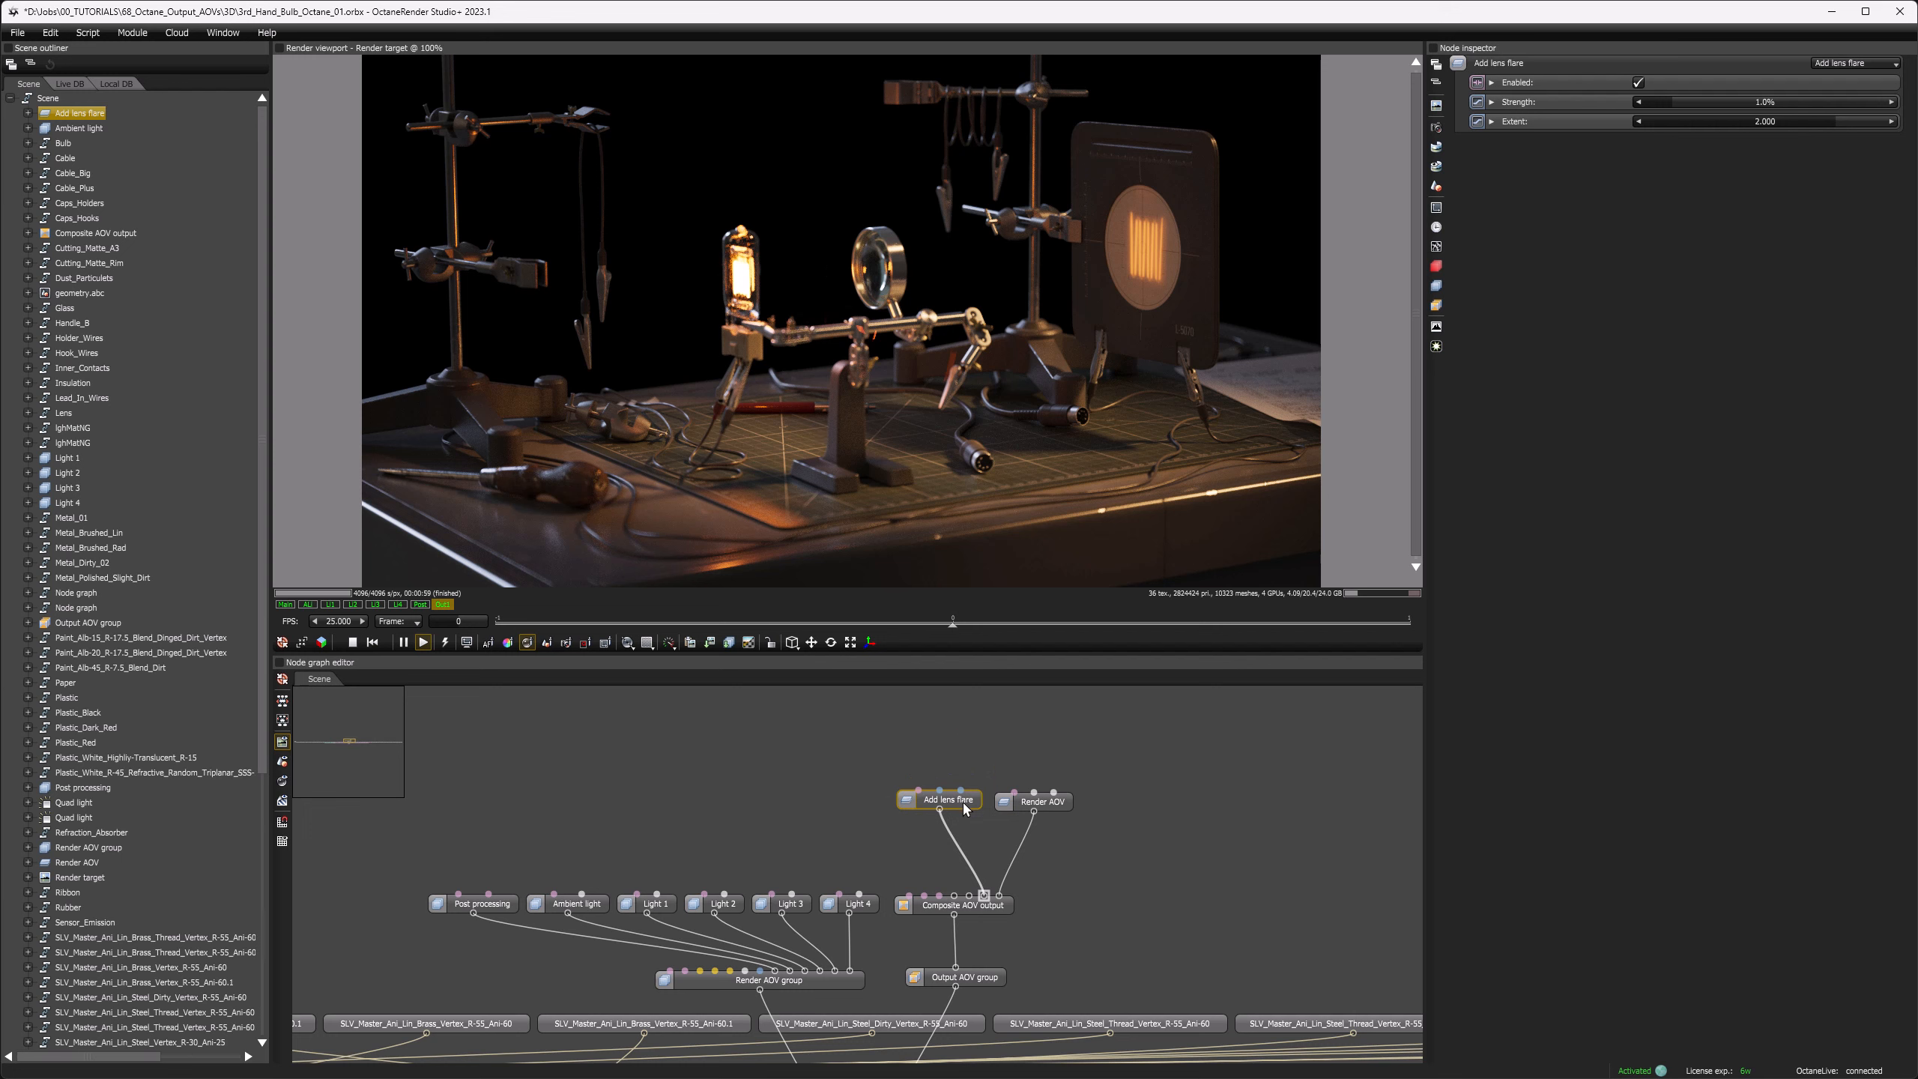
Step: Set the lens flare's strength to 9.7% and its extent to 0.5
{"action": "left_click_drag", "start_coordinate": [1673, 104], "coordinate": [1830, 113]}
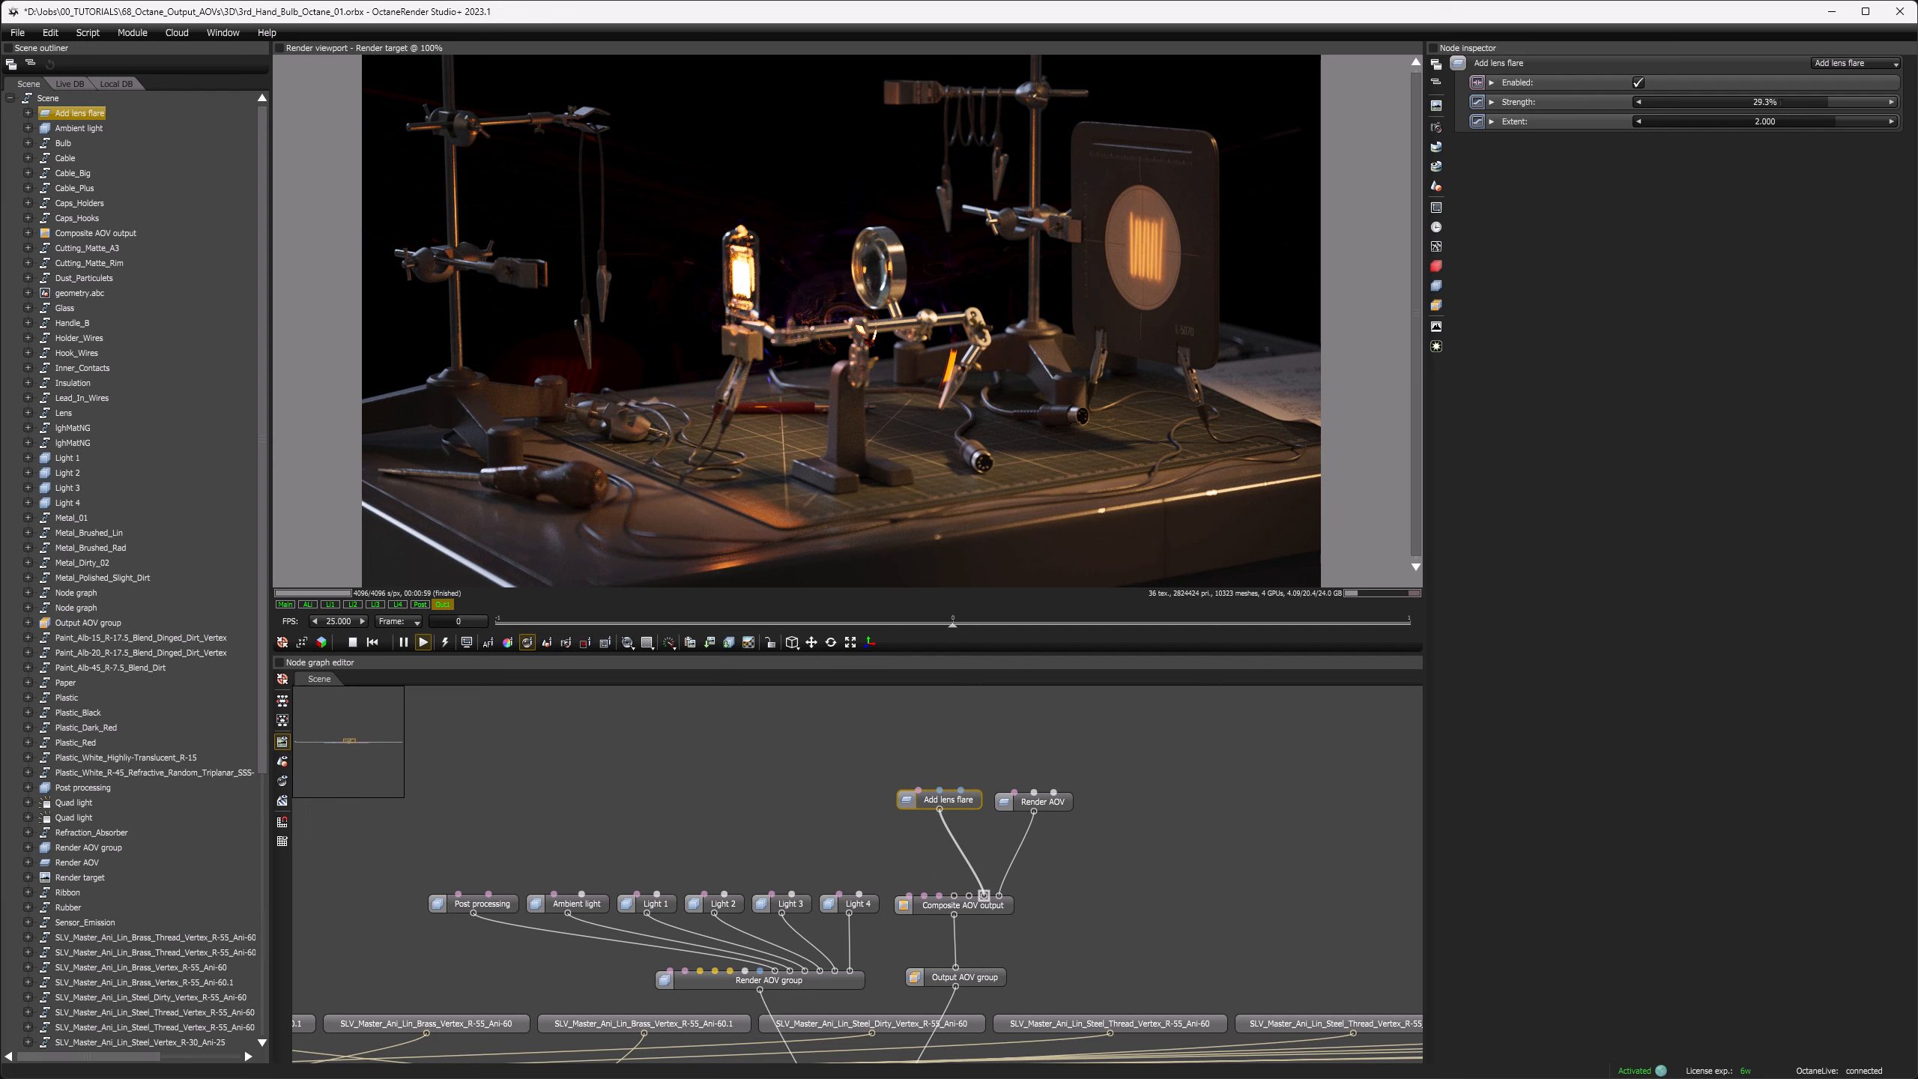
{"action": "mouse_move", "coordinate": [1781, 102]}
{"action": "left_mouse_down"}
{"action": "mouse_move", "coordinate": [1764, 100]}
{"action": "mouse_move", "coordinate": [1794, 130]}
{"action": "mouse_move", "coordinate": [1771, 138]}
{"action": "left_mouse_up"}
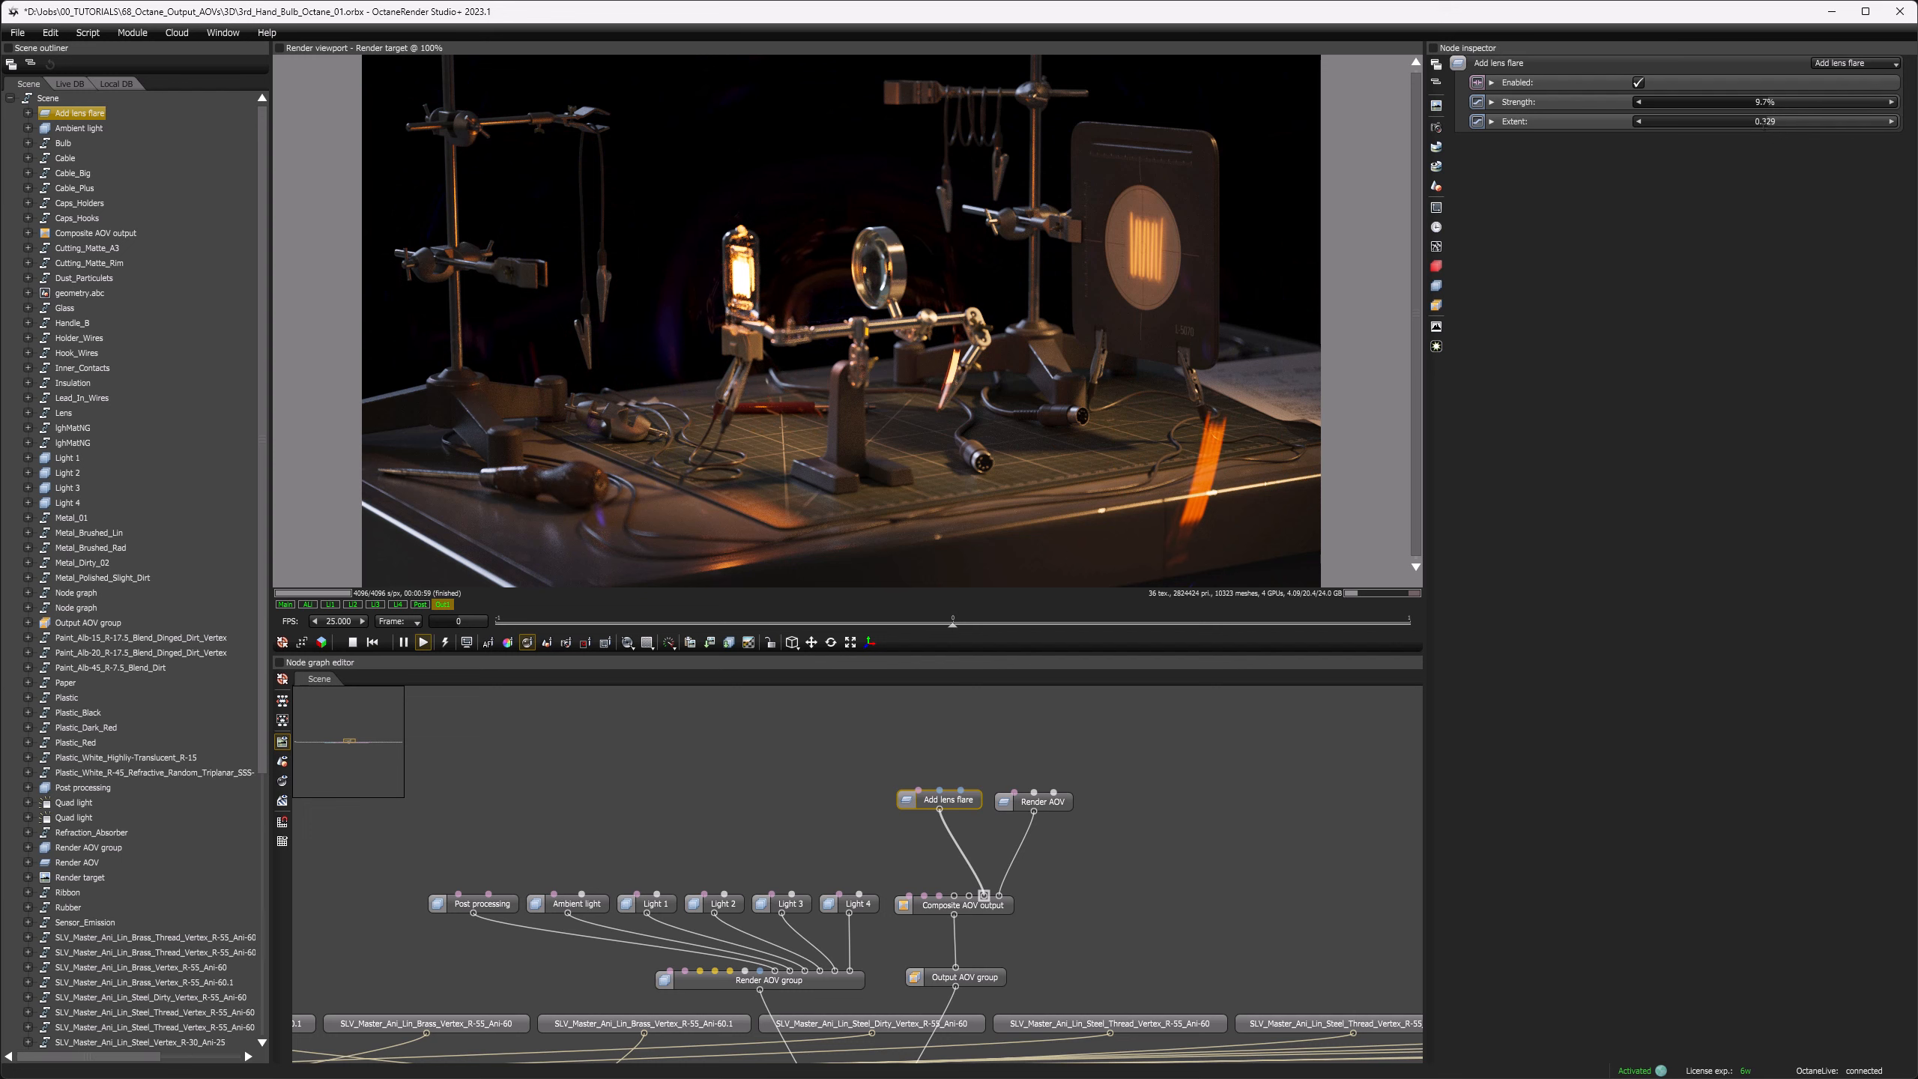
{"action": "left_click", "coordinate": [1765, 125]}
{"action": "type", "text": "0.5"}
{"action": "key", "text": "Return"}
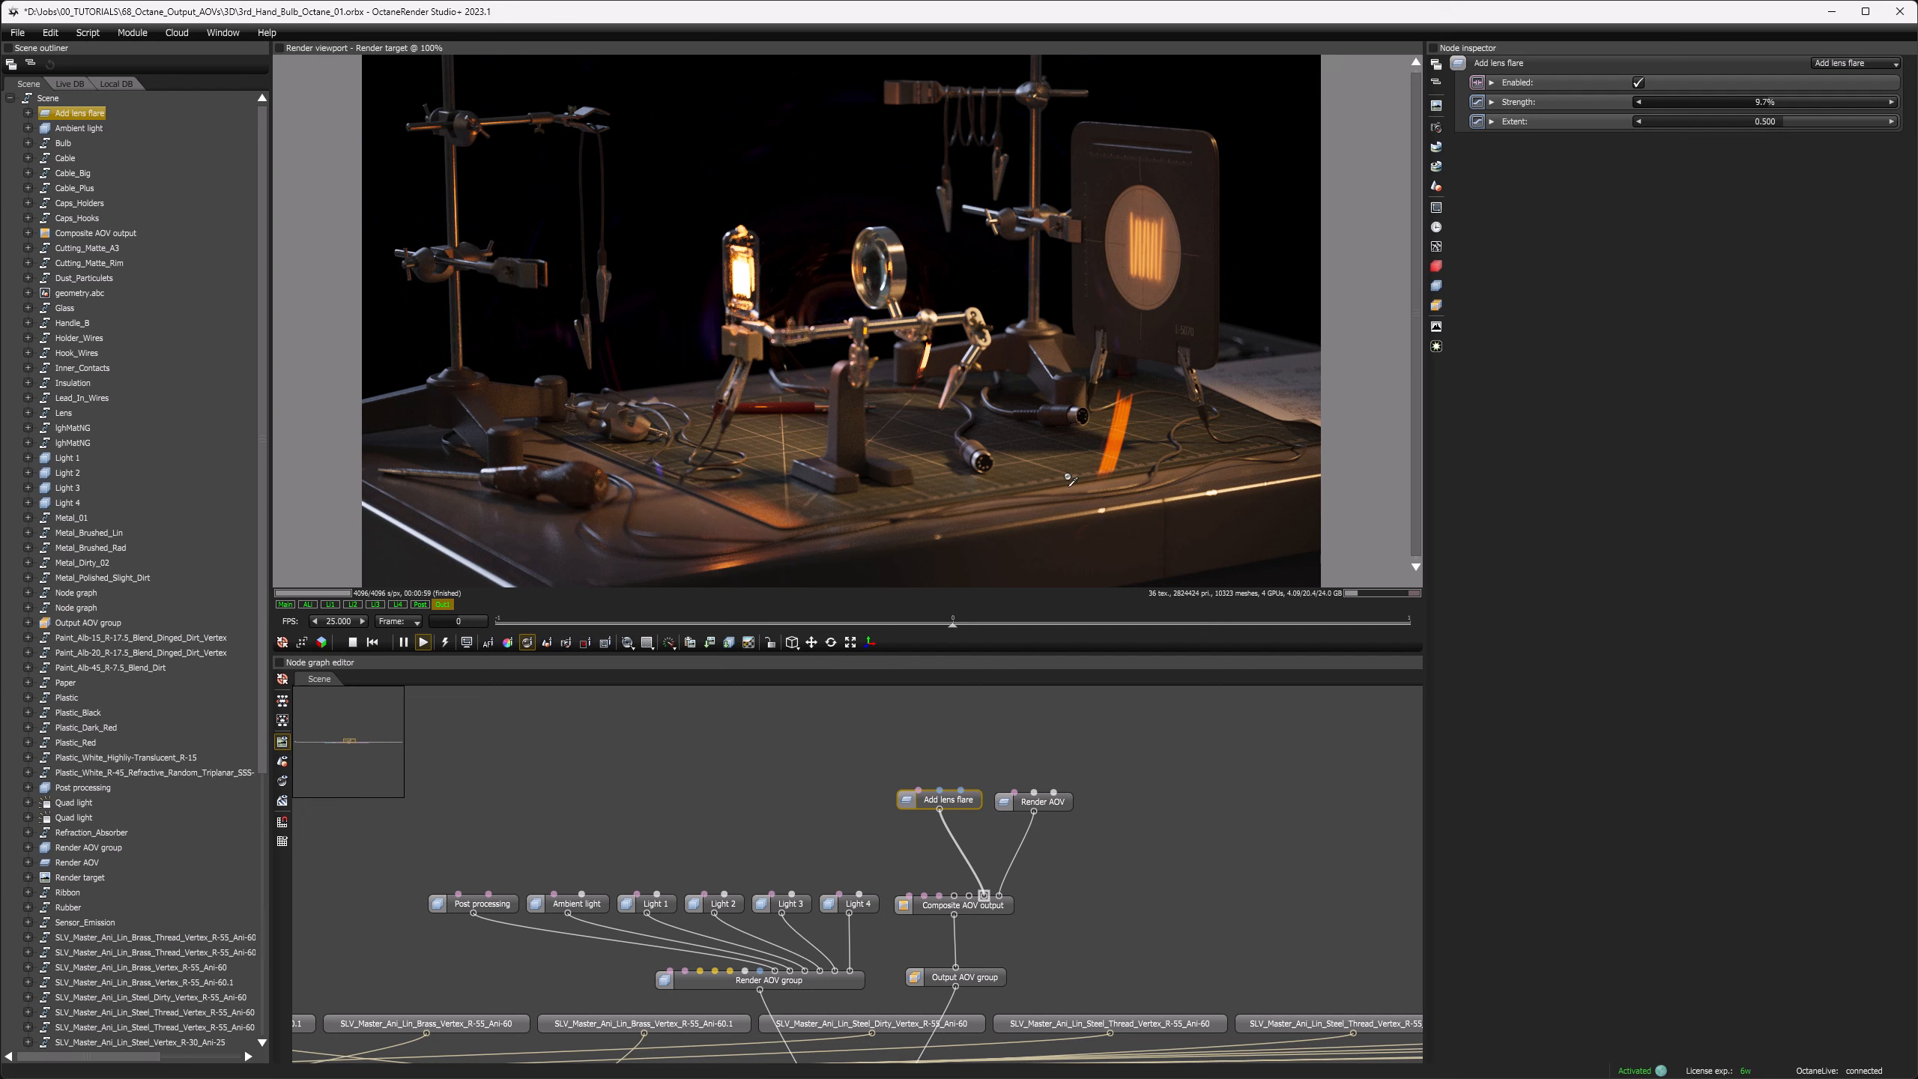
Step: Connect the Beauty Render AOV node to the composite again as layer 3 and set its blend mode to Subtract
{"action": "left_click_drag", "start_coordinate": [1043, 806], "coordinate": [970, 896]}
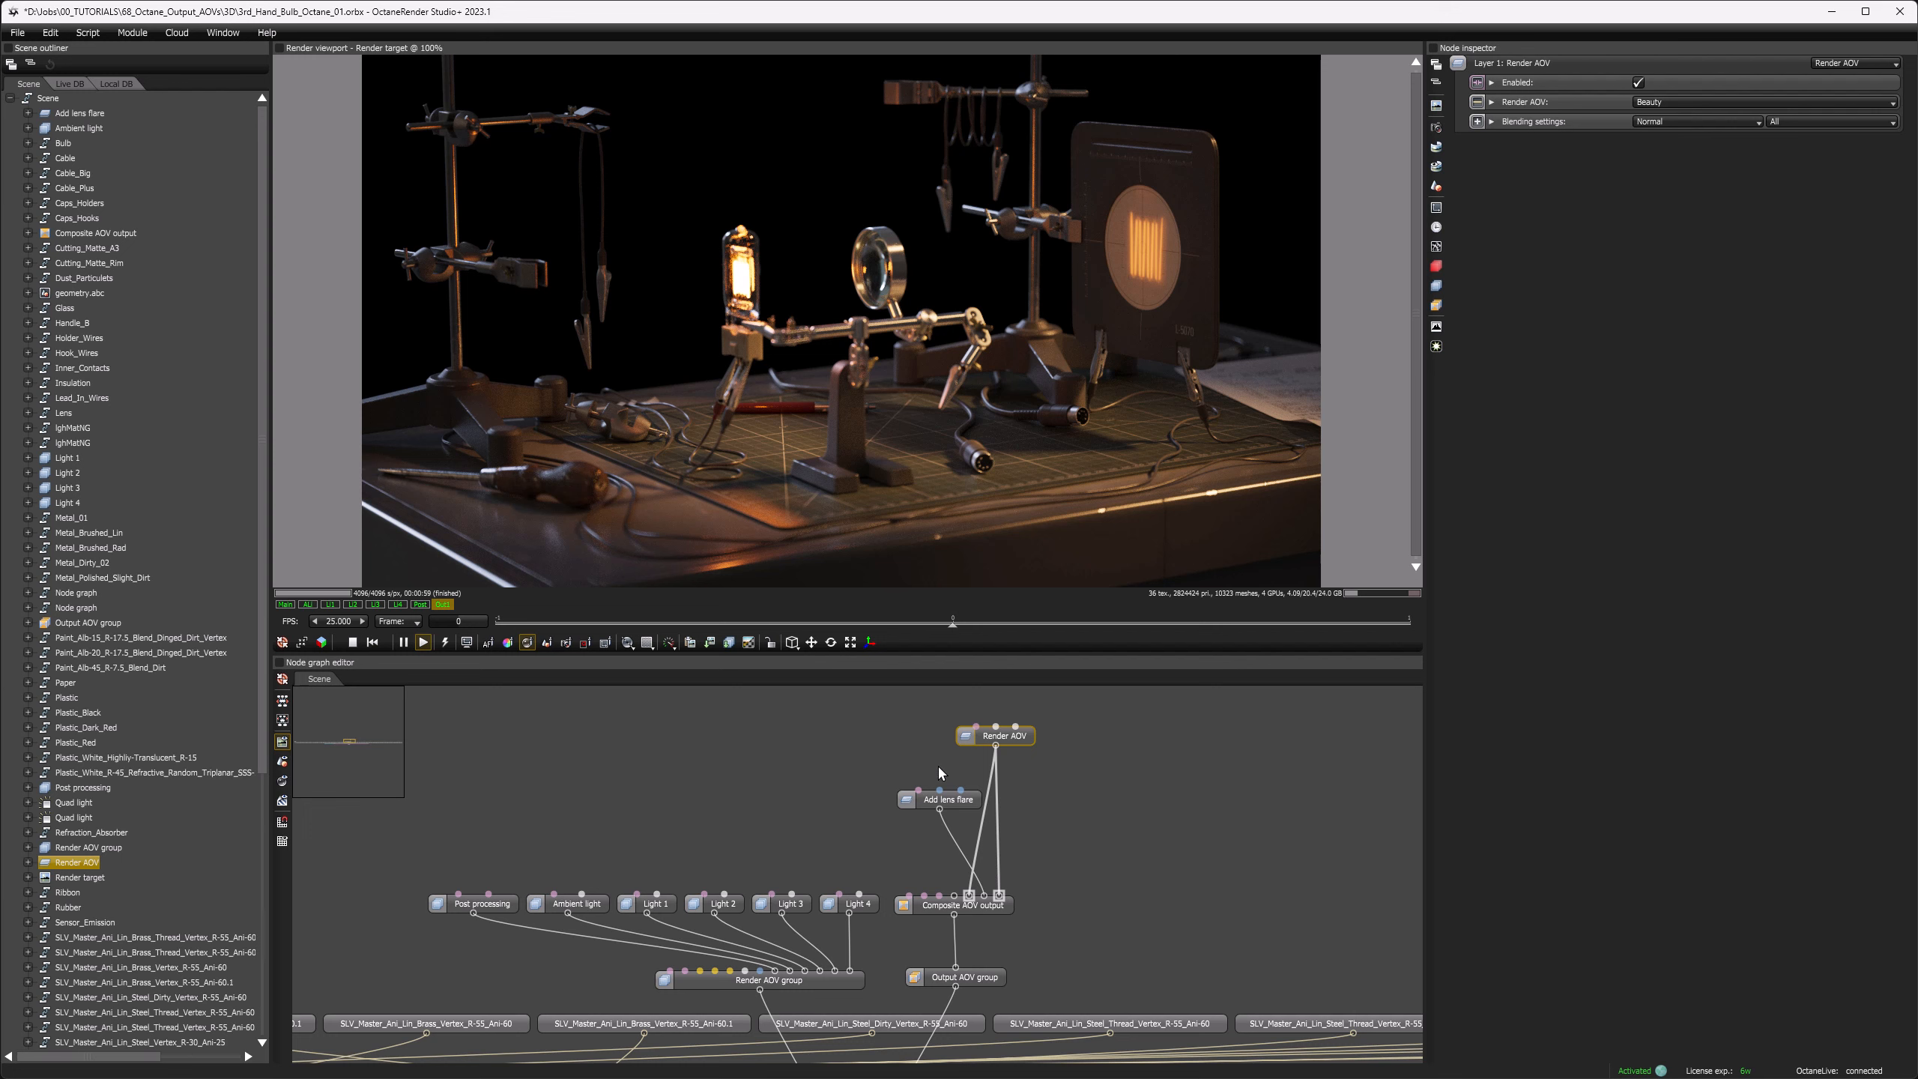
{"action": "left_click", "coordinate": [959, 799]}
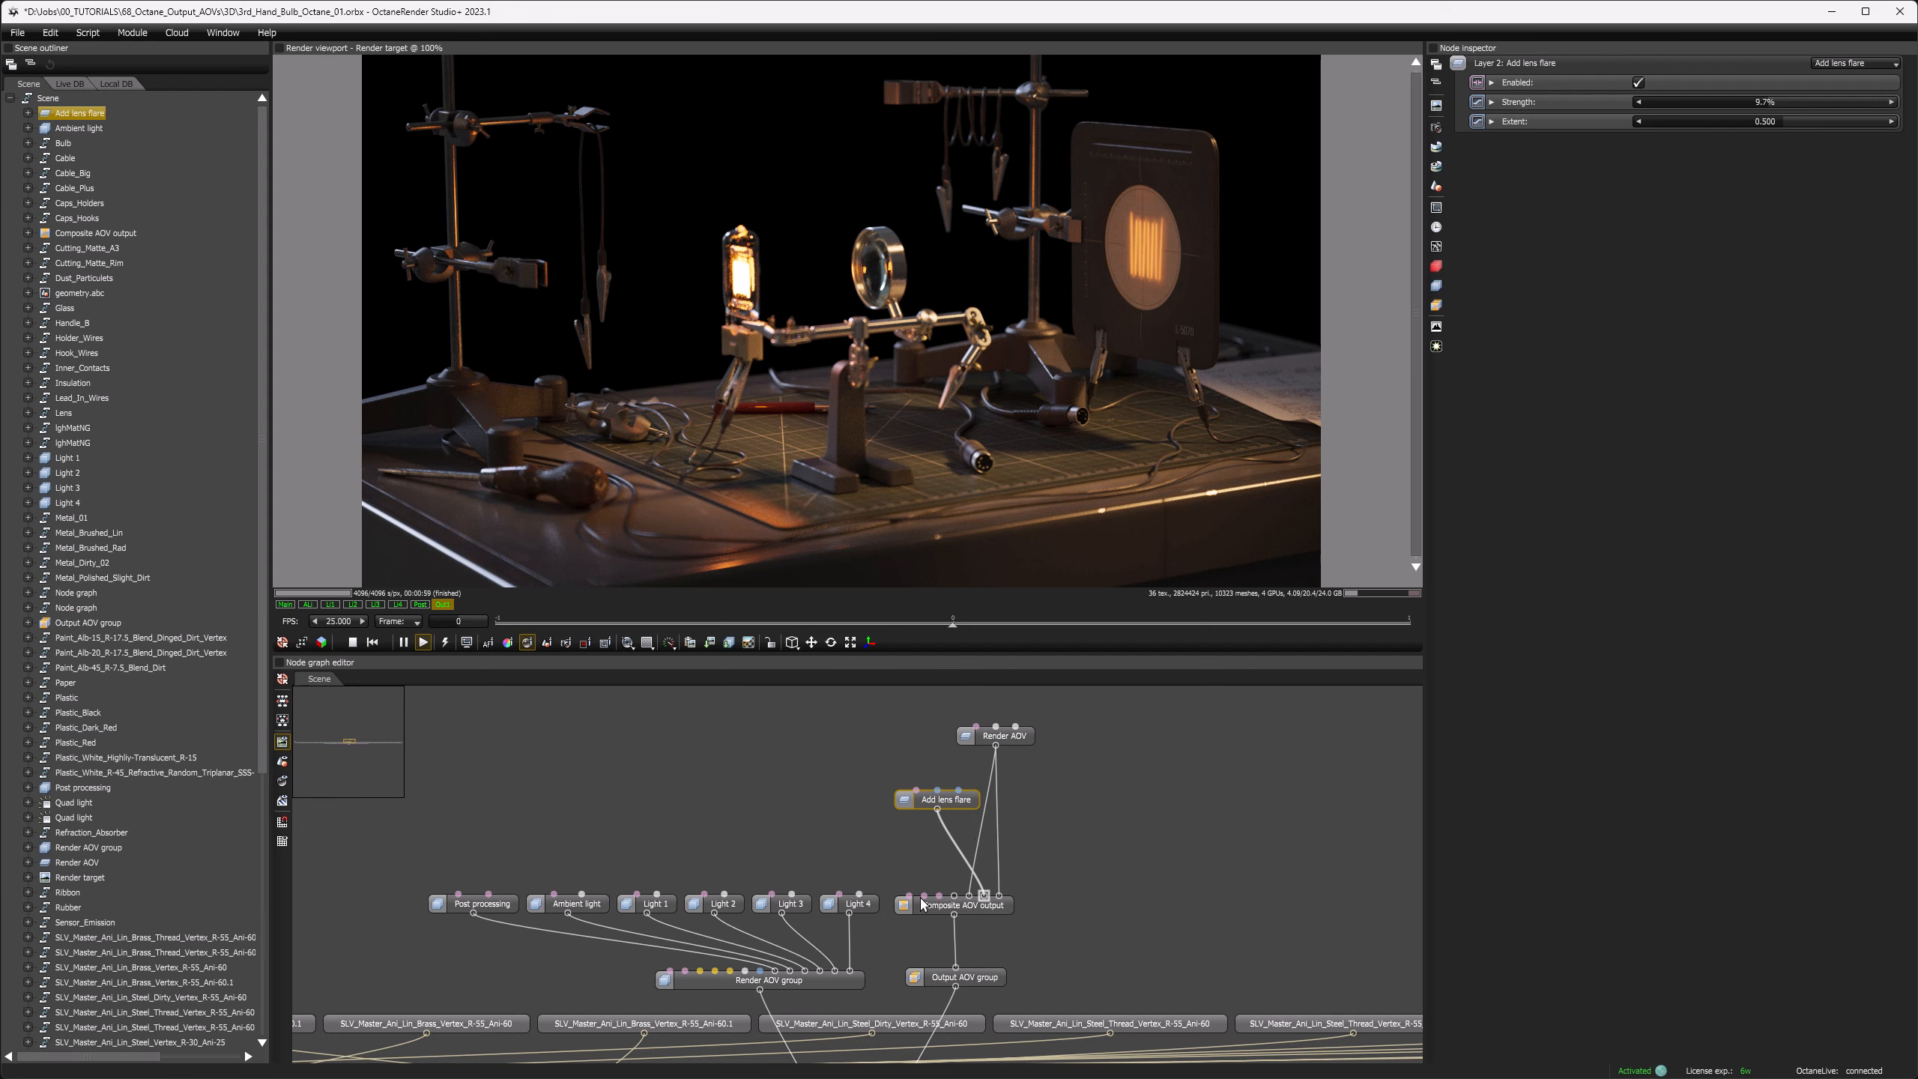
{"action": "left_click", "coordinate": [962, 911]}
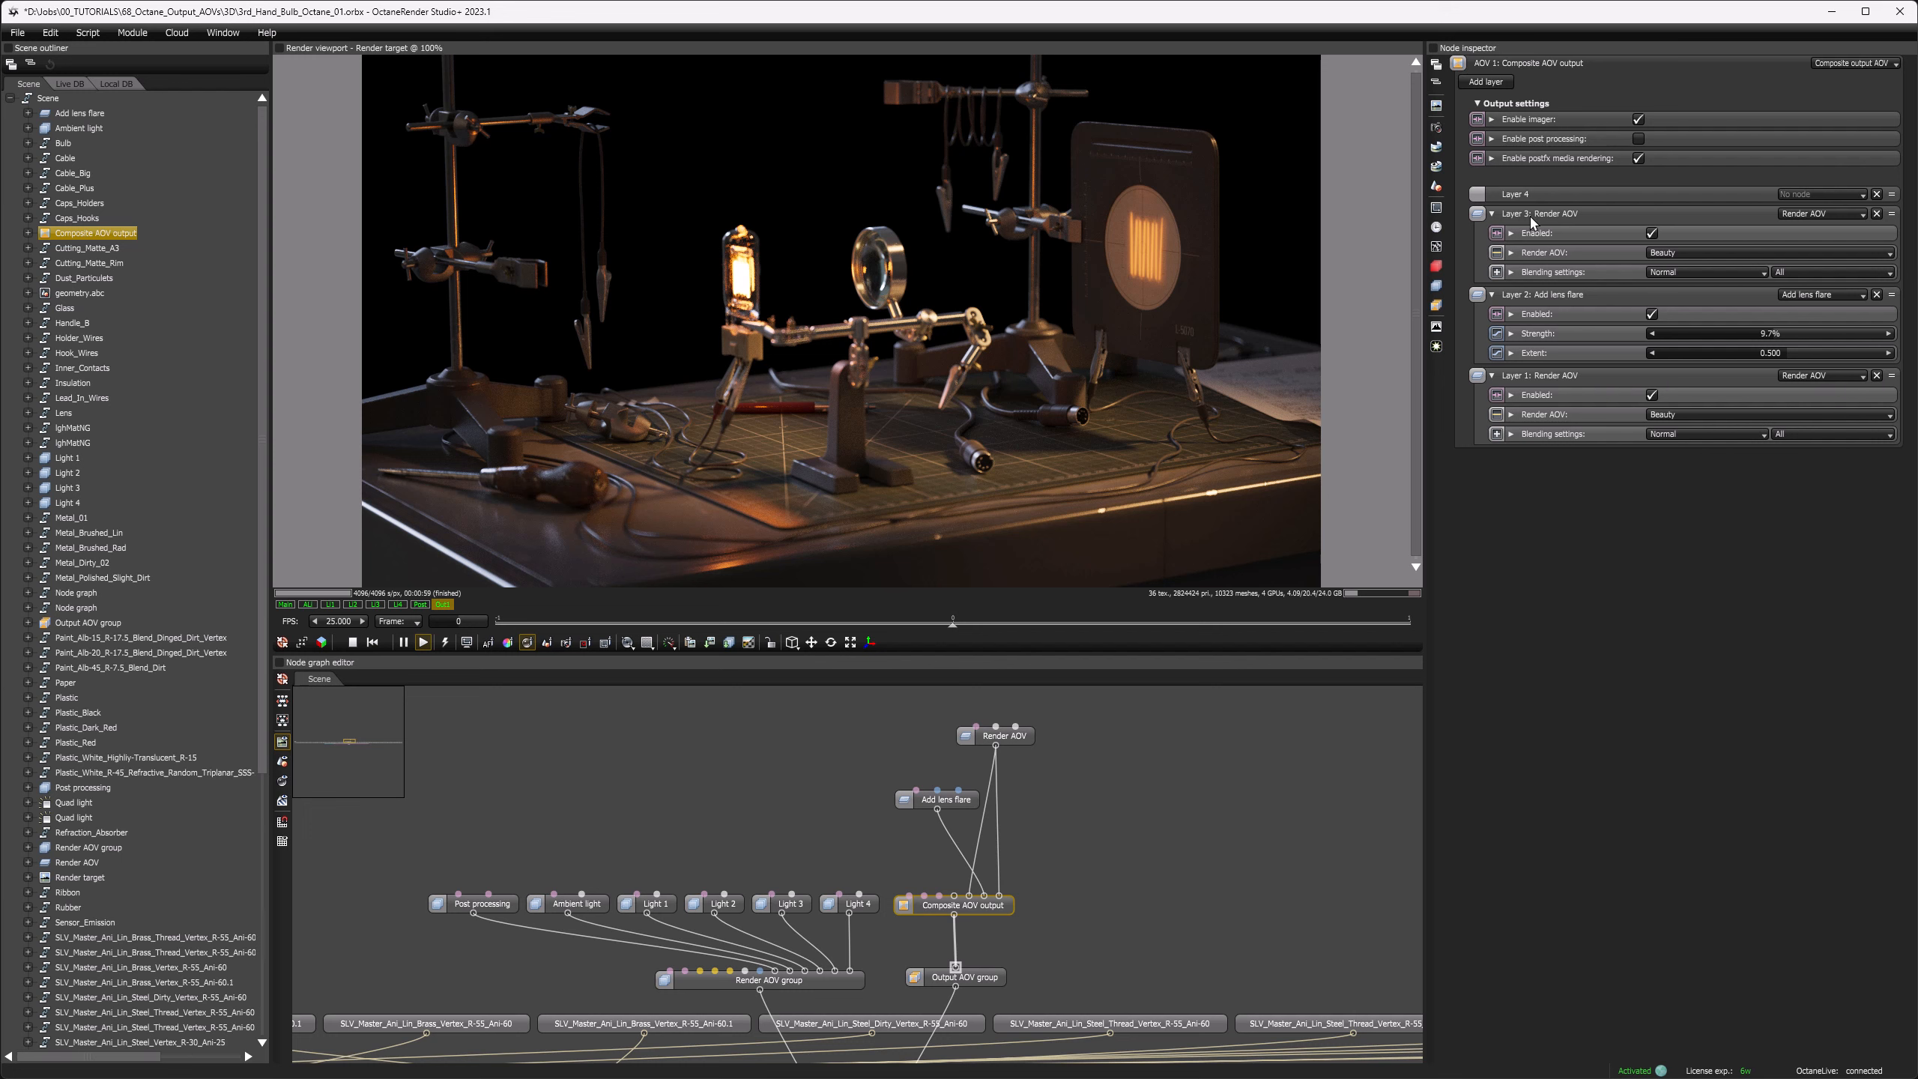
{"action": "left_click", "coordinate": [1682, 274]}
{"action": "left_click", "coordinate": [1676, 336]}
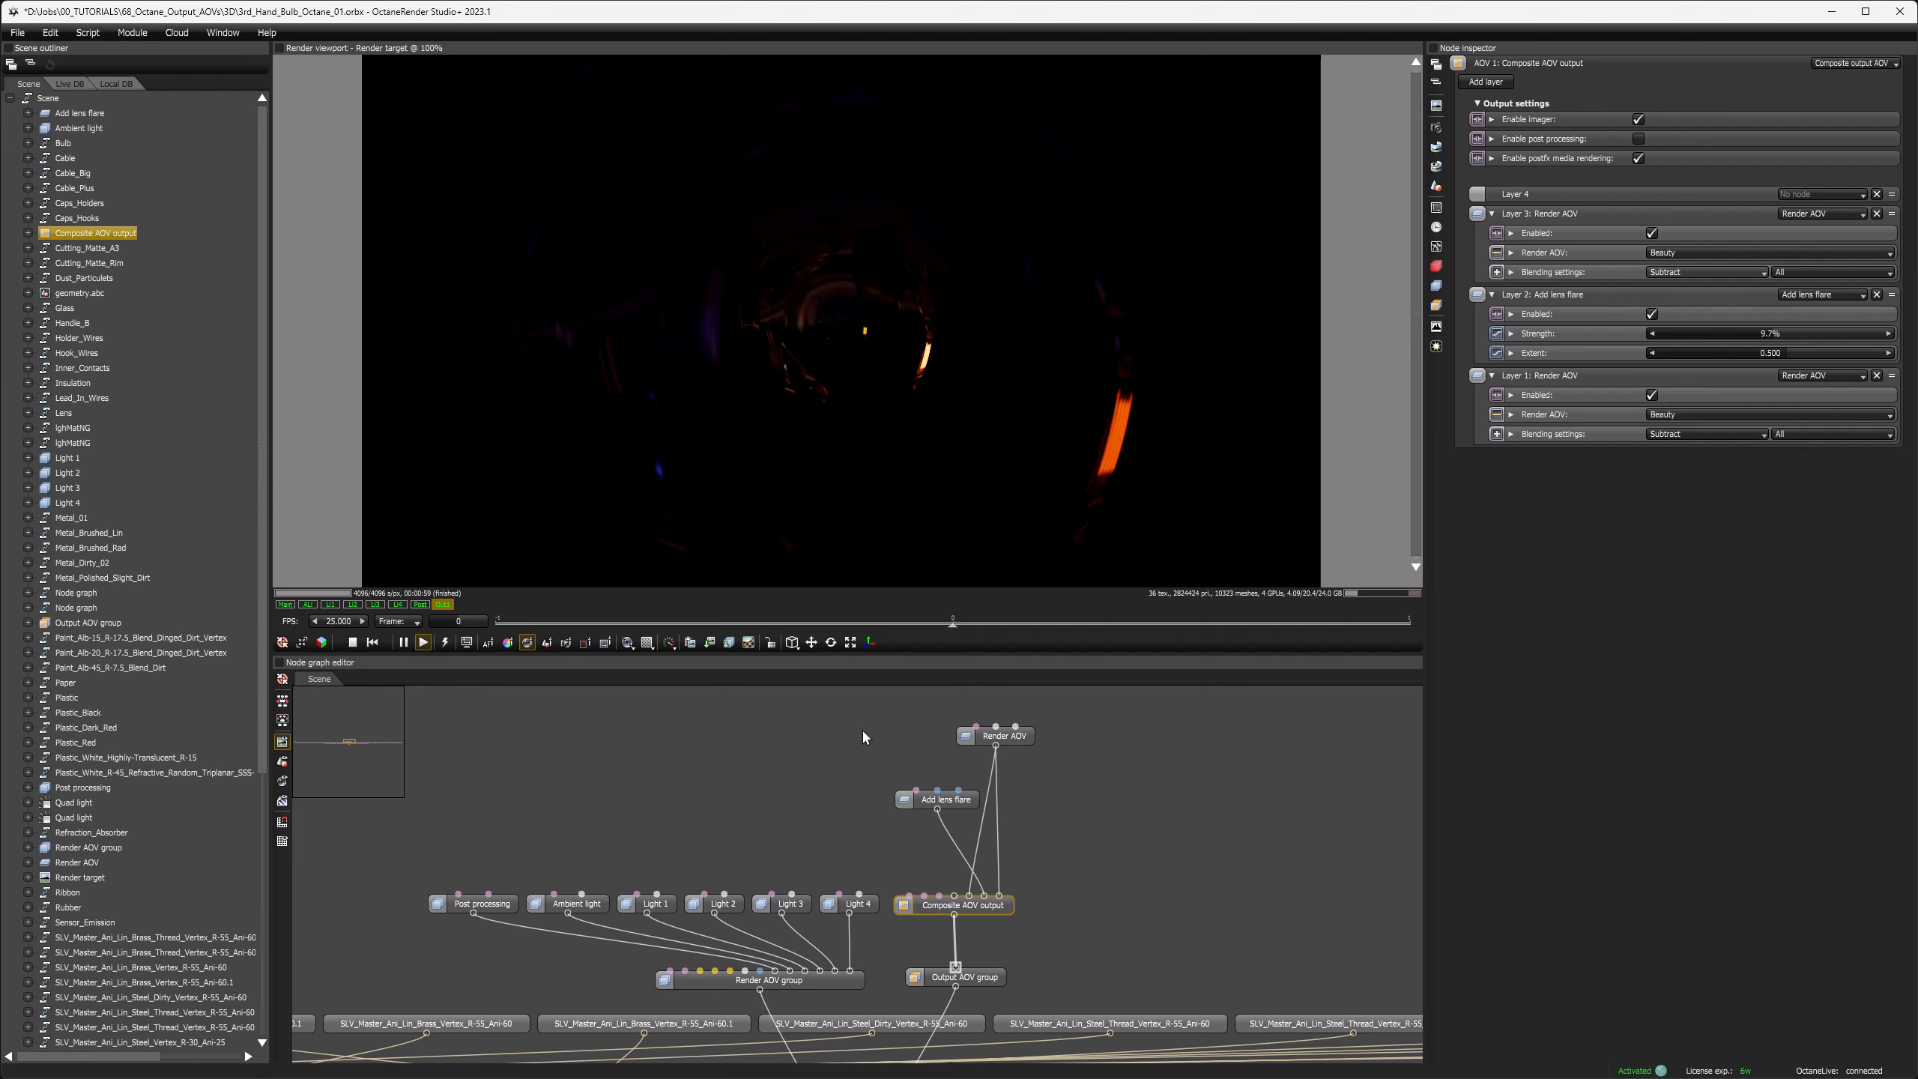
Step: Add a Blur node, connect it to the composite AOV output as layer 4, and place it beside the lens flare node
{"action": "right_click", "coordinate": [878, 707]}
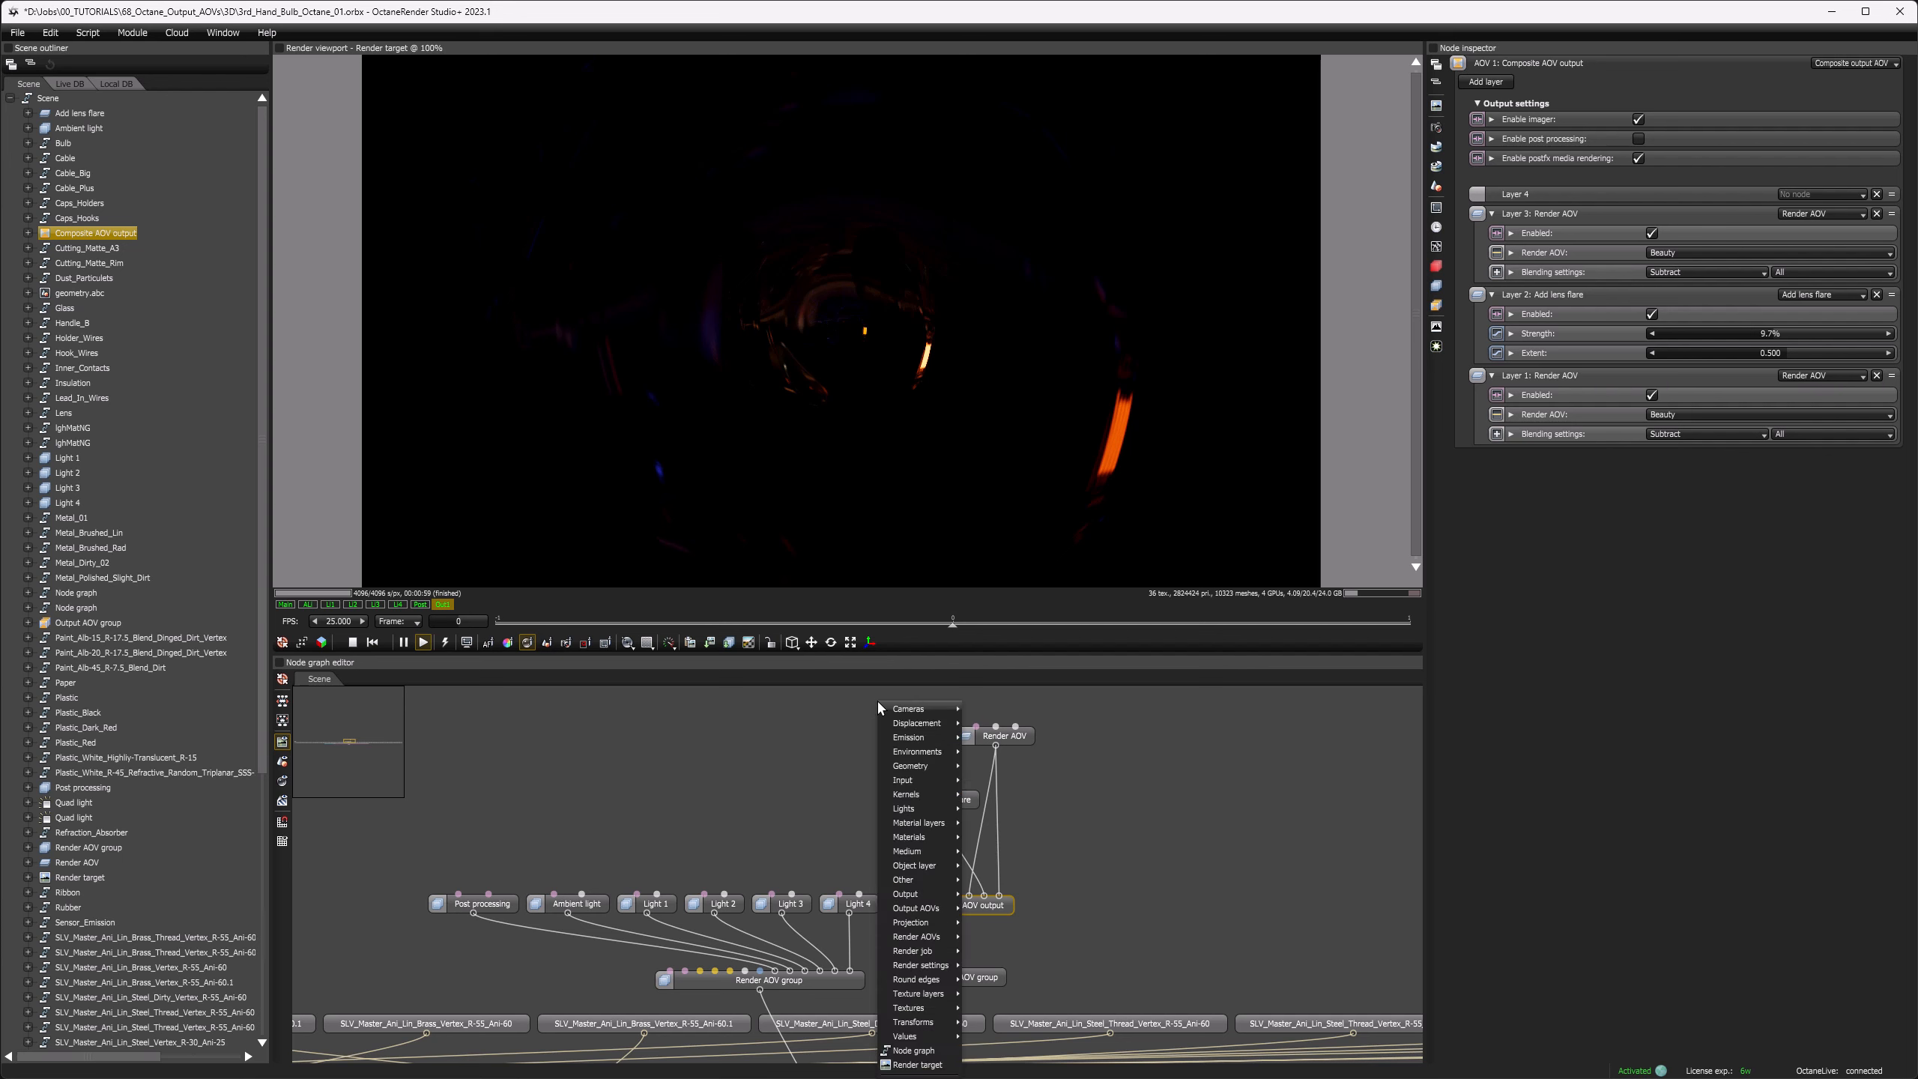
{"action": "mouse_move", "coordinate": [919, 909]}
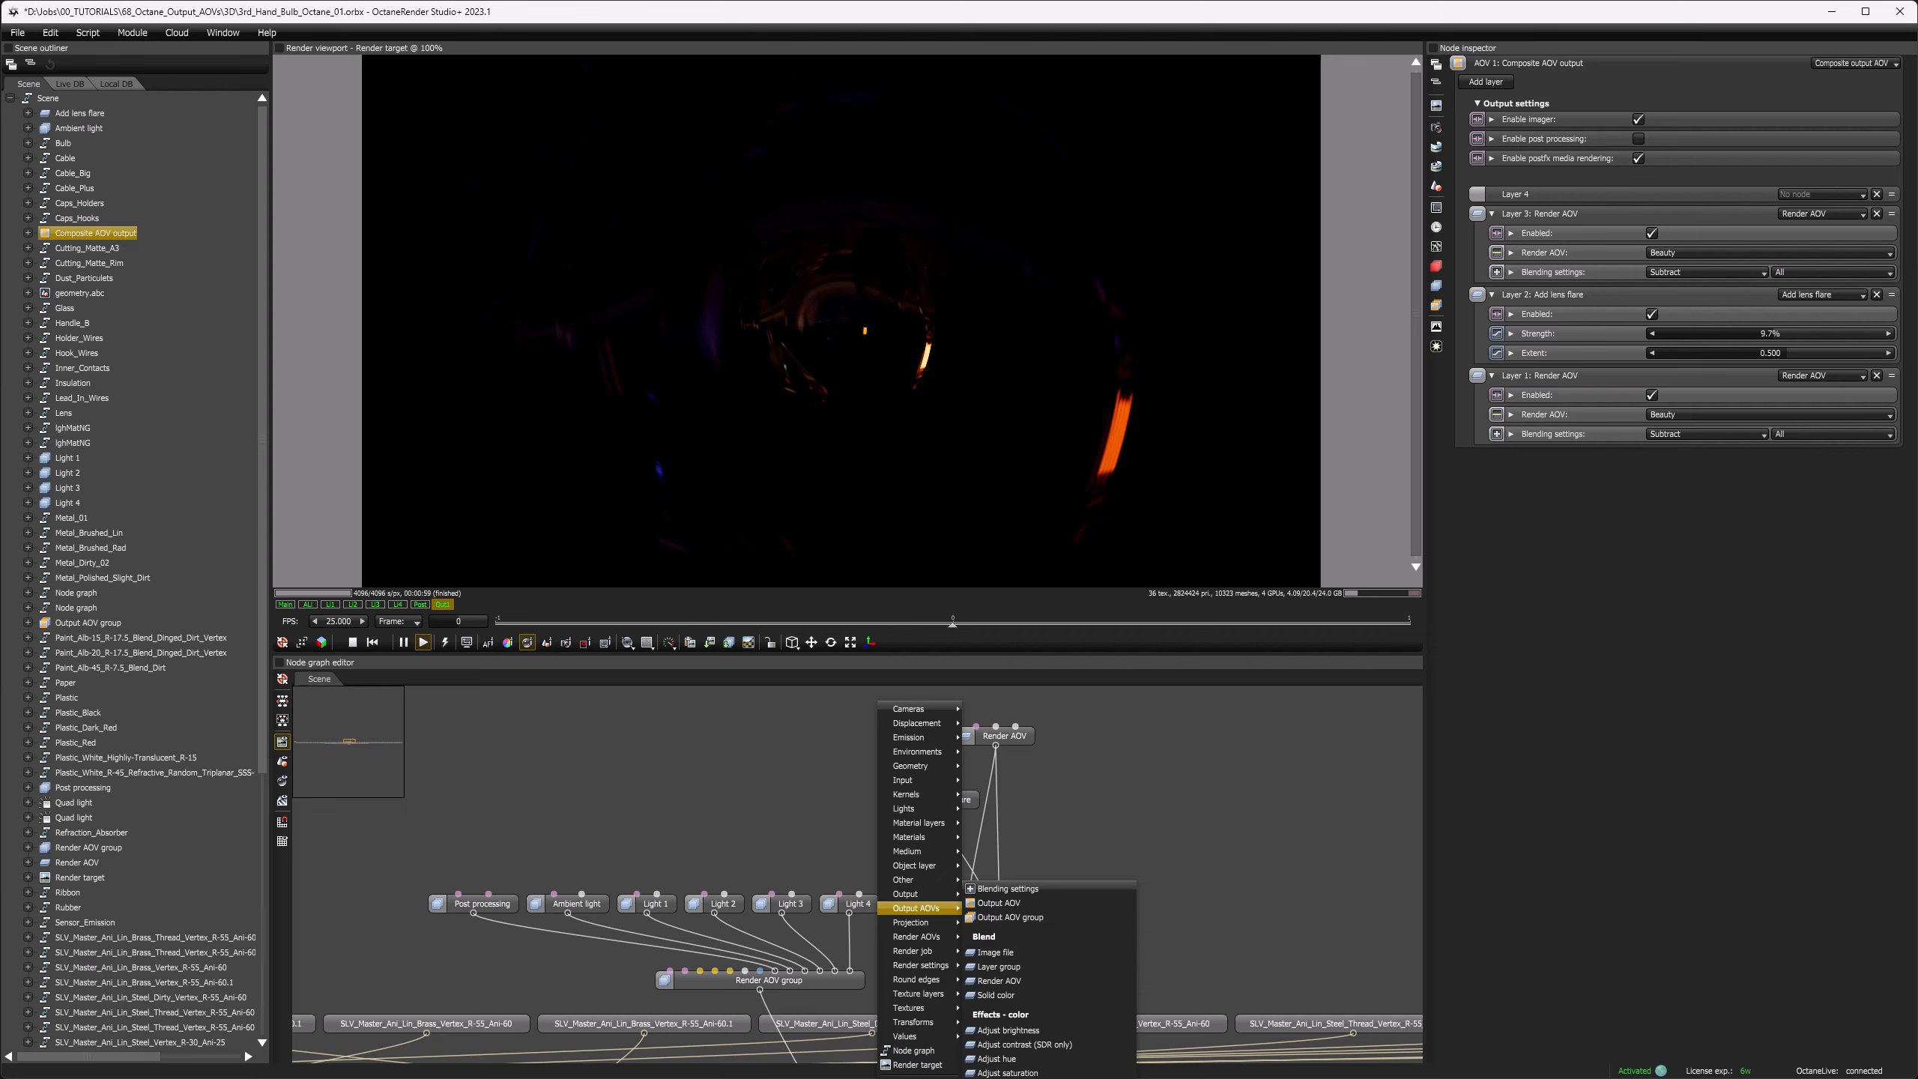
{"action": "left_click", "coordinate": [1061, 1078]}
{"action": "left_click_drag", "start_coordinate": [889, 701], "coordinate": [867, 717]}
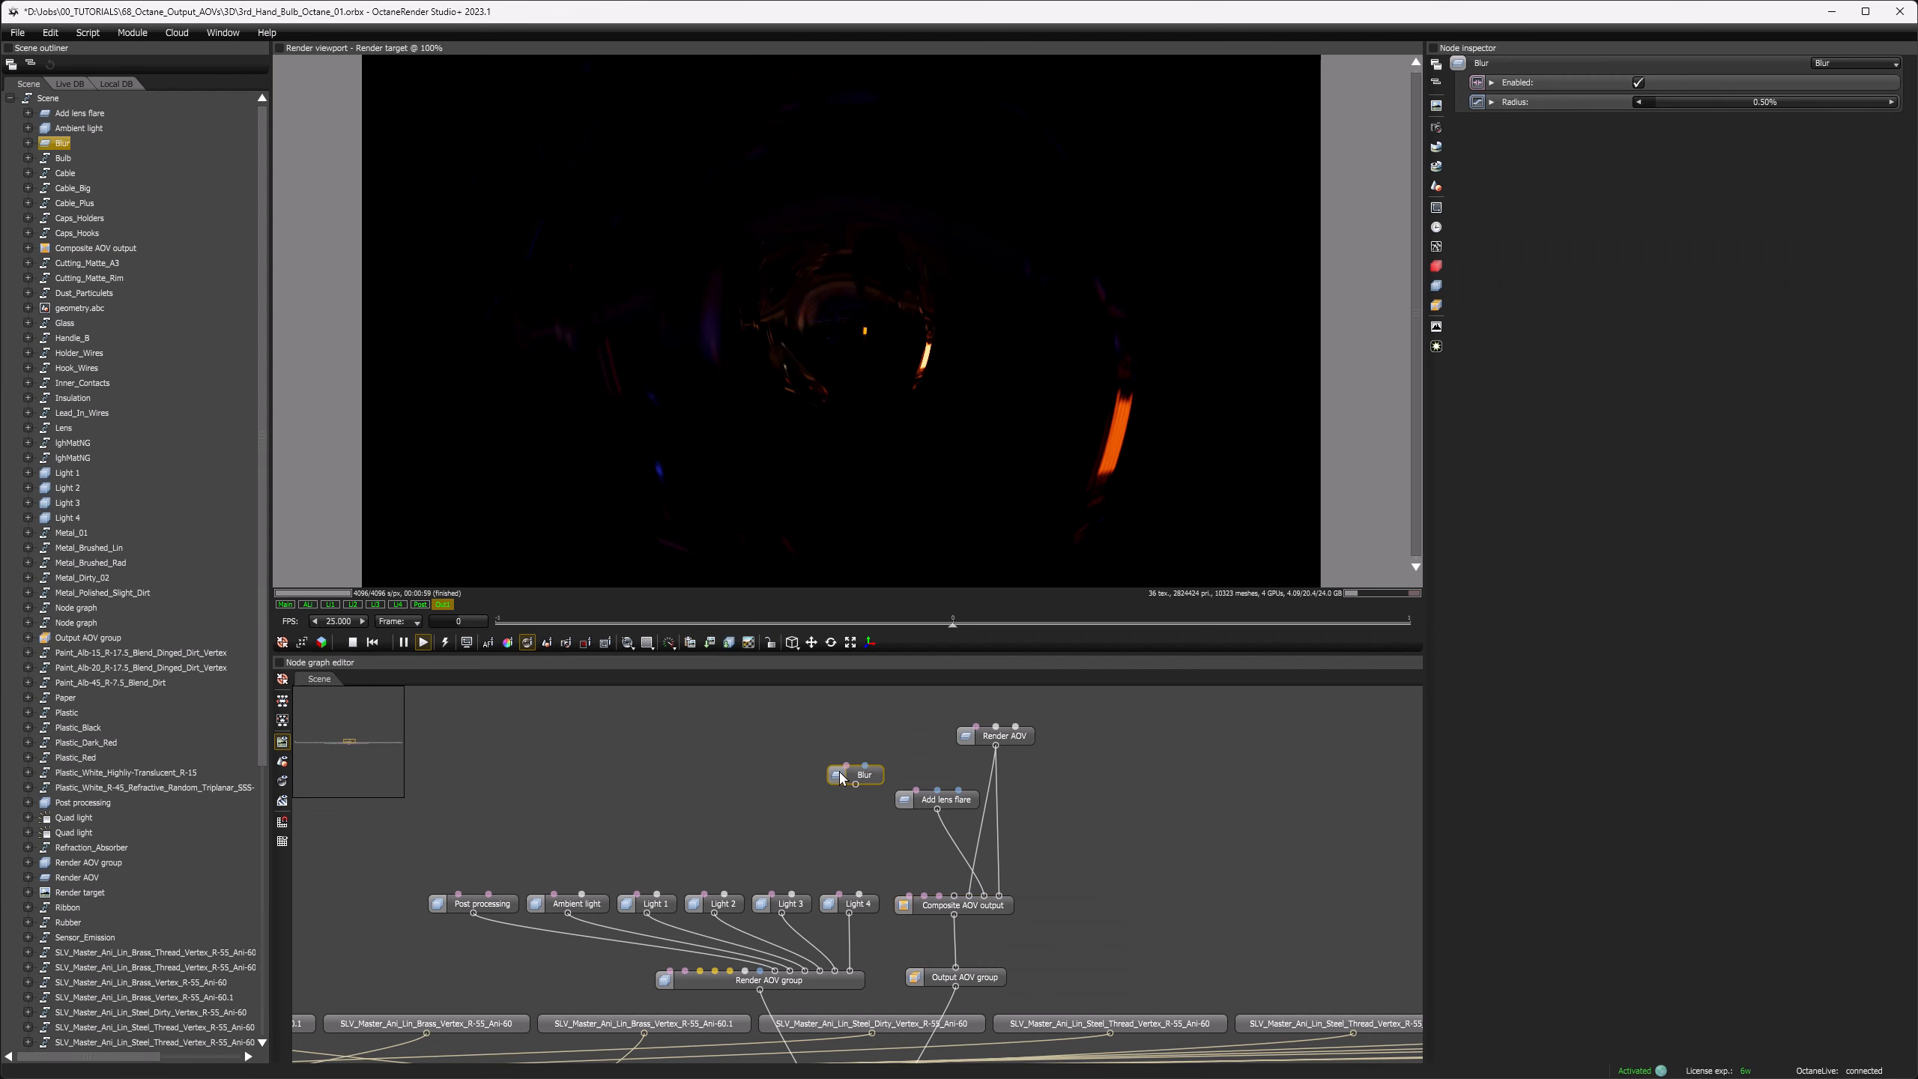
{"action": "mouse_move", "coordinate": [856, 784]}
{"action": "left_mouse_down"}
{"action": "mouse_move", "coordinate": [954, 895]}
{"action": "mouse_move", "coordinate": [866, 801]}
{"action": "left_mouse_up"}
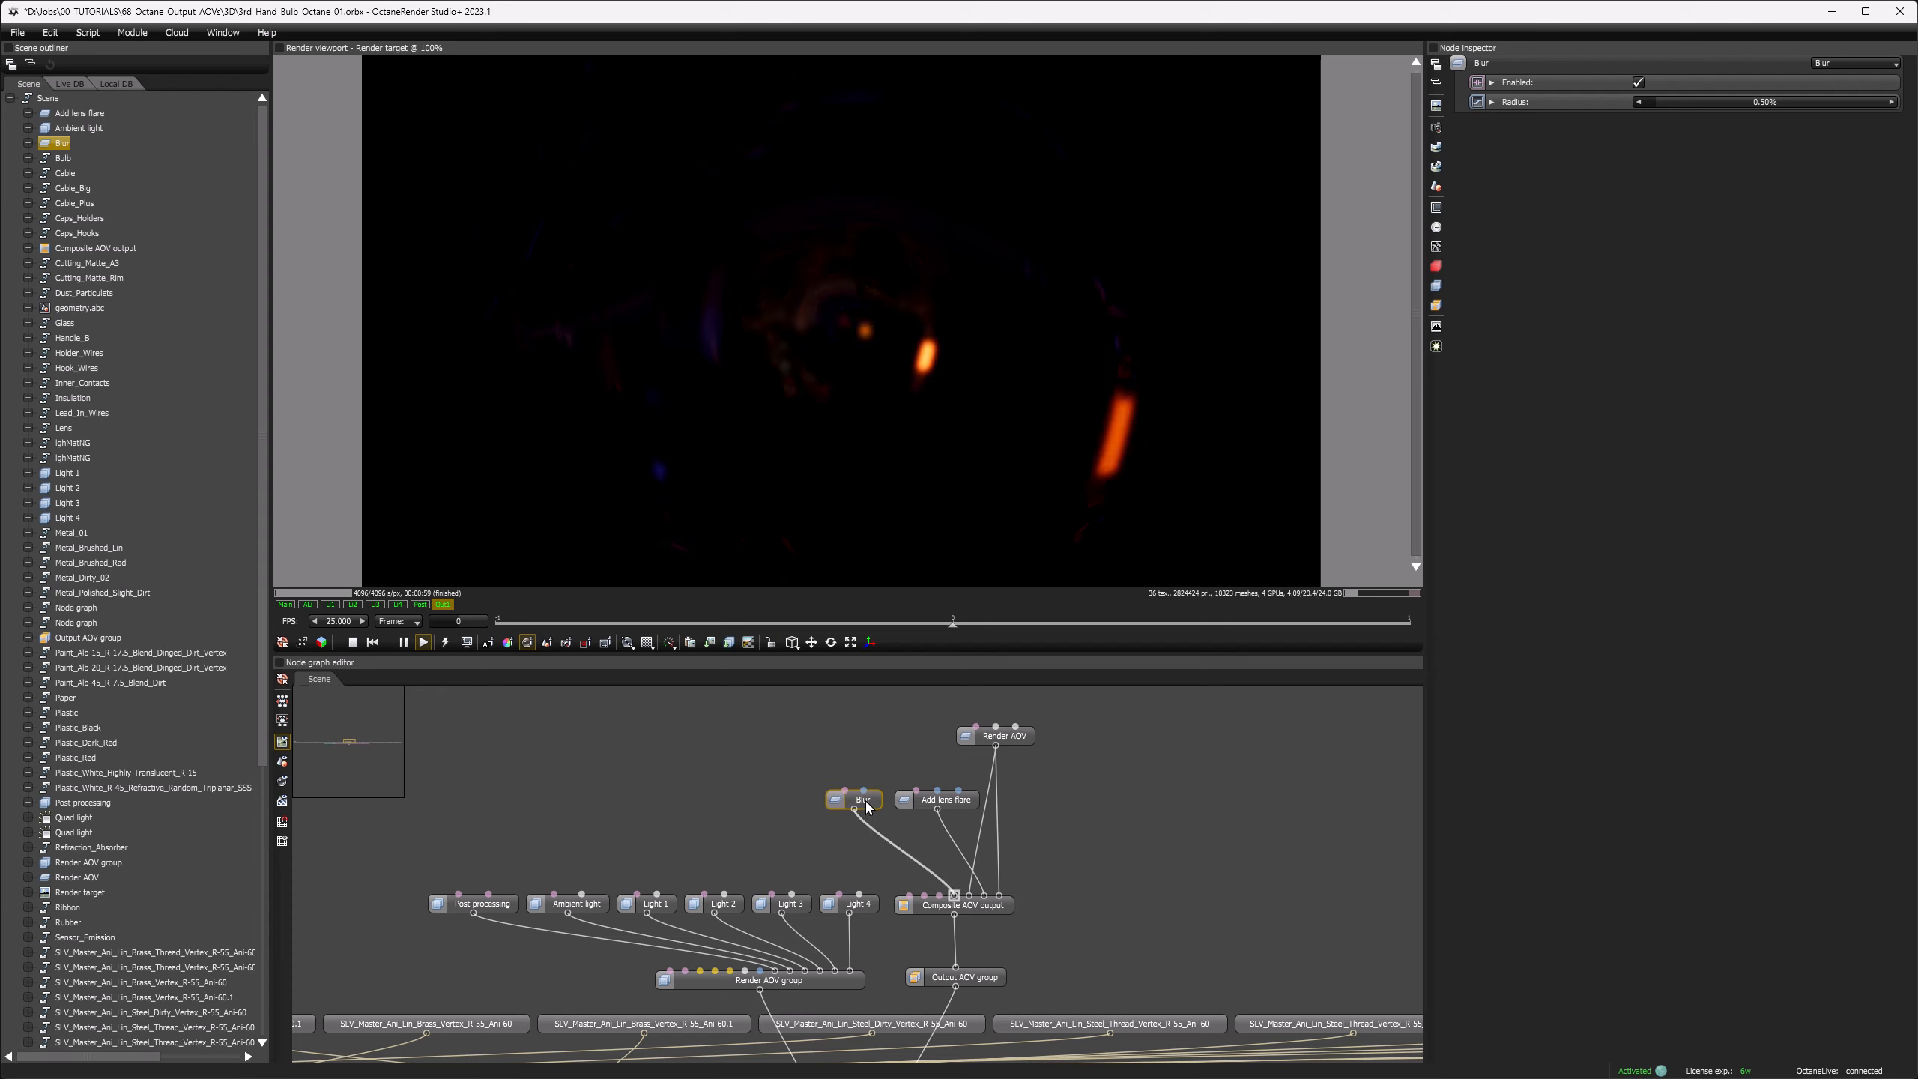